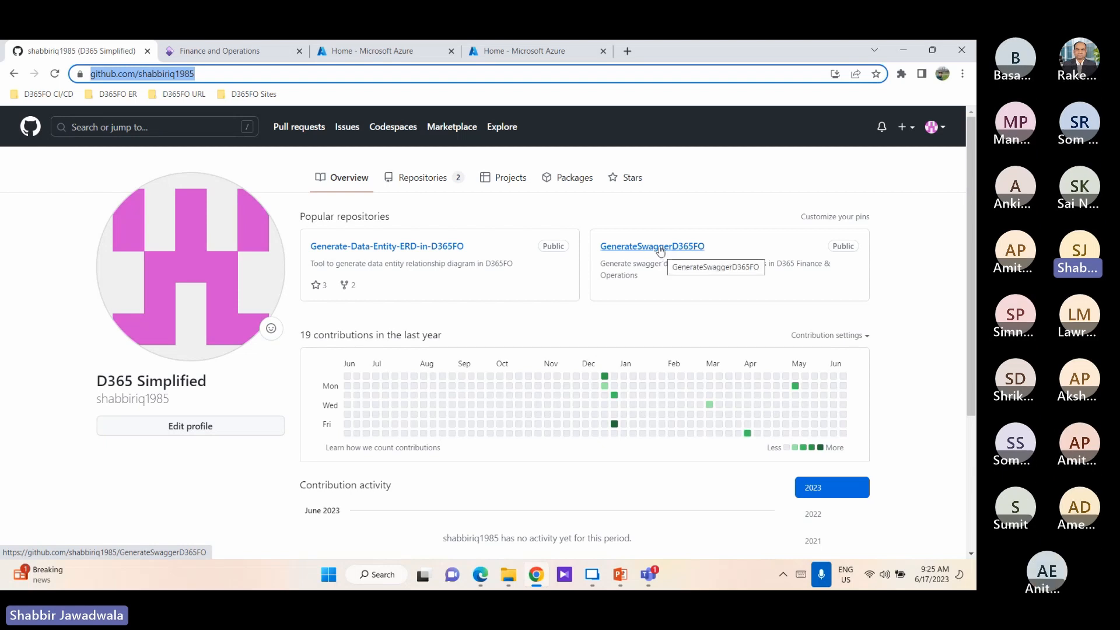
# - Open the GenerateSwaggerD365FO repository and download the file "Data model package installation and uninstallation steps.docx"
pyautogui.click(661, 253)
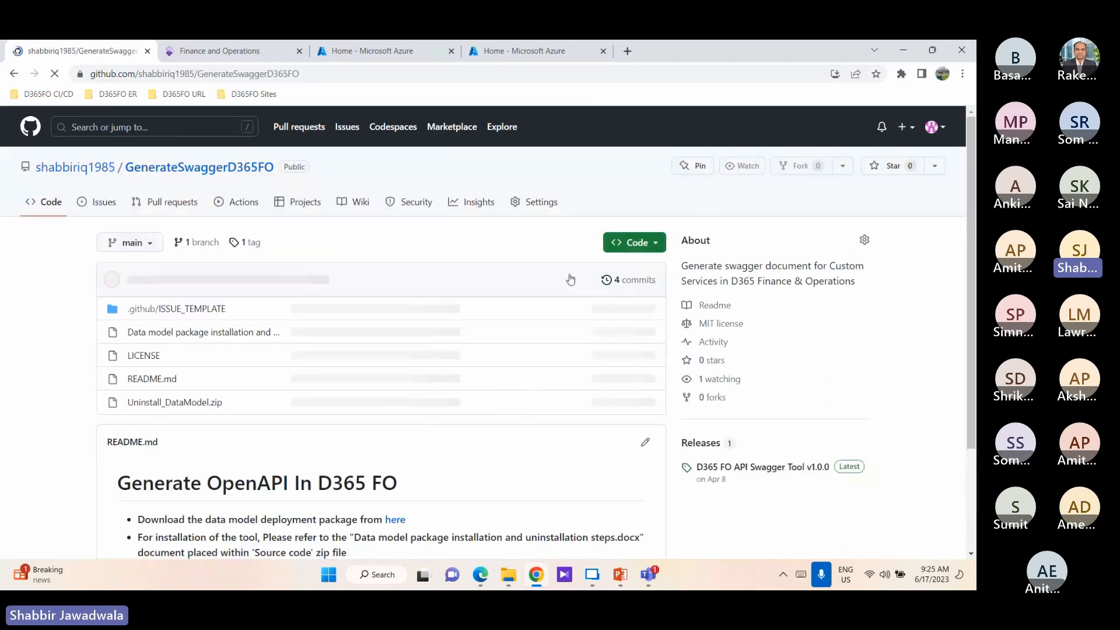
pyautogui.scroll(-2, 287, 404)
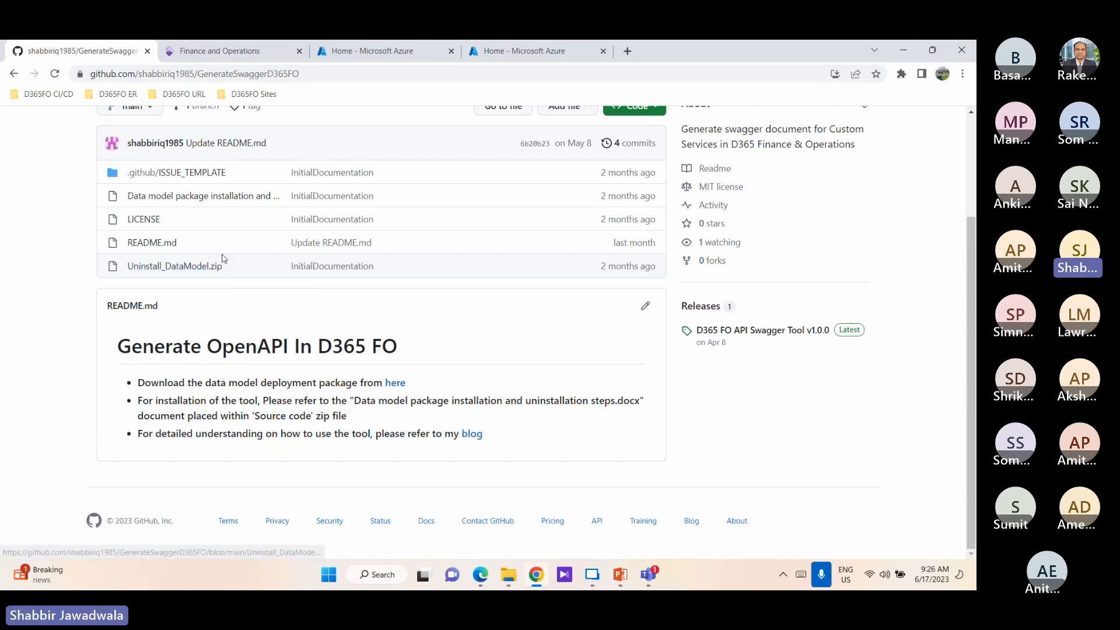
pyautogui.click(204, 197)
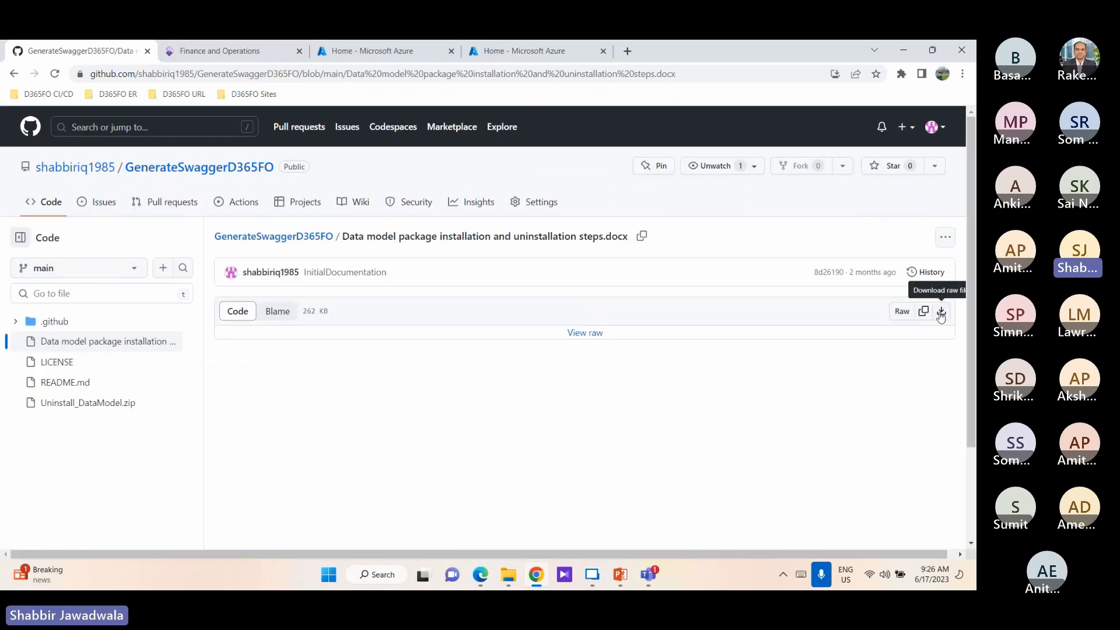
pyautogui.click(941, 311)
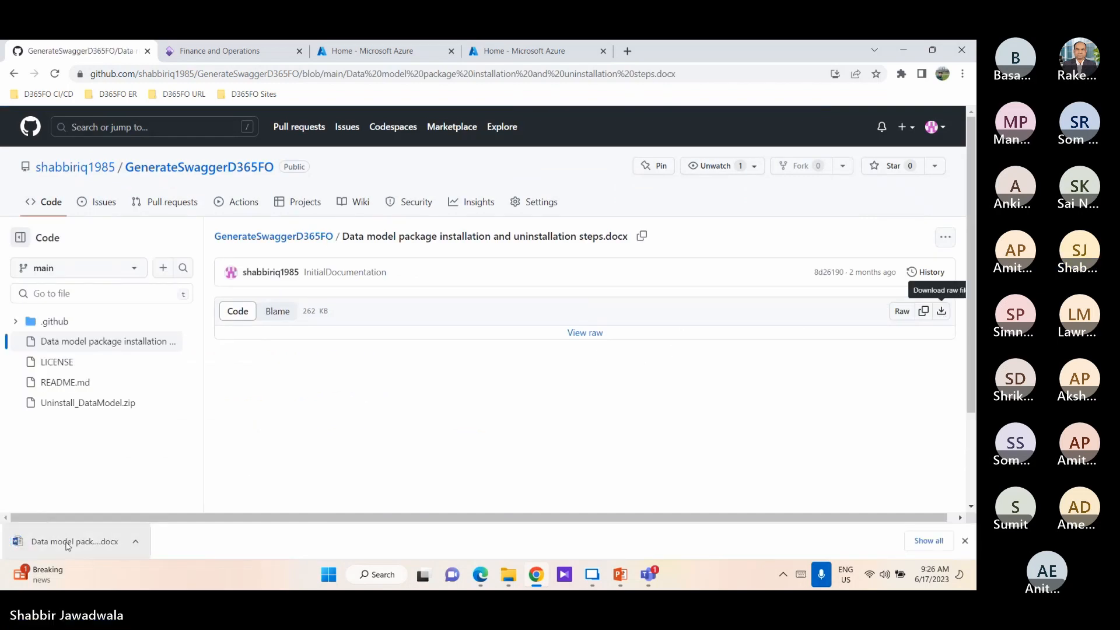
# - Open the downloaded installation steps document, dismiss the Office activation wizard, and enable editing
pyautogui.click(68, 544)
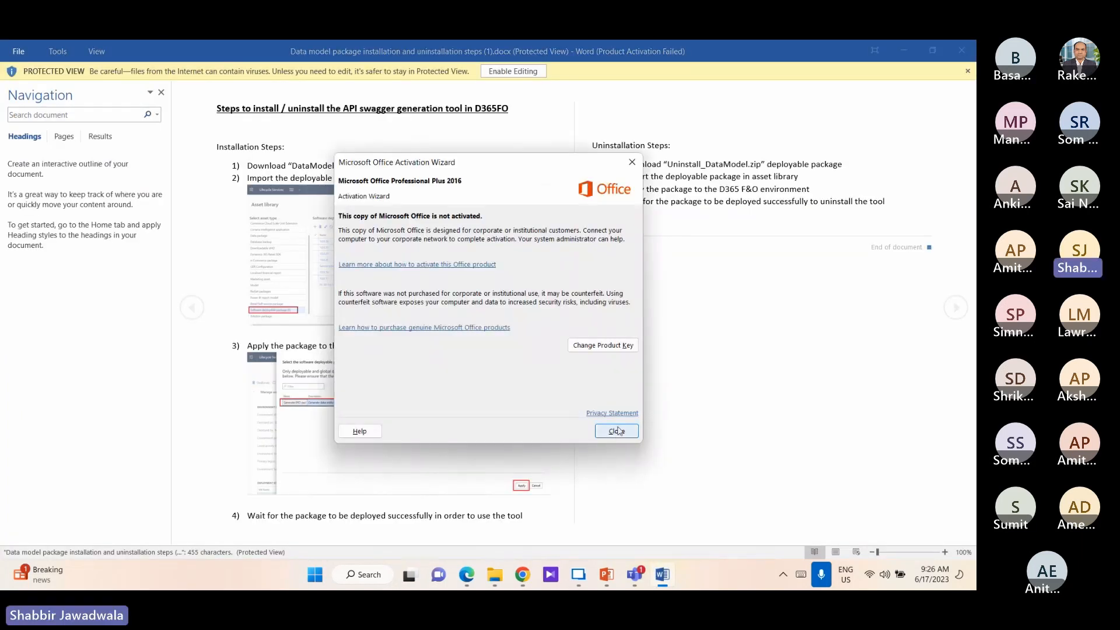
pyautogui.click(616, 432)
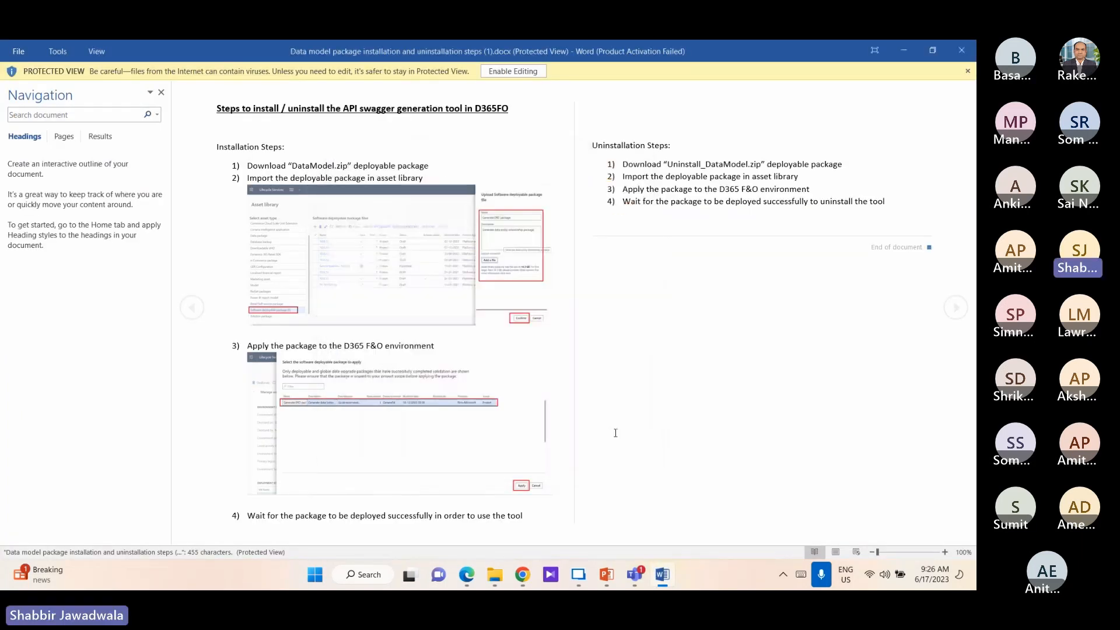
pyautogui.click(513, 71)
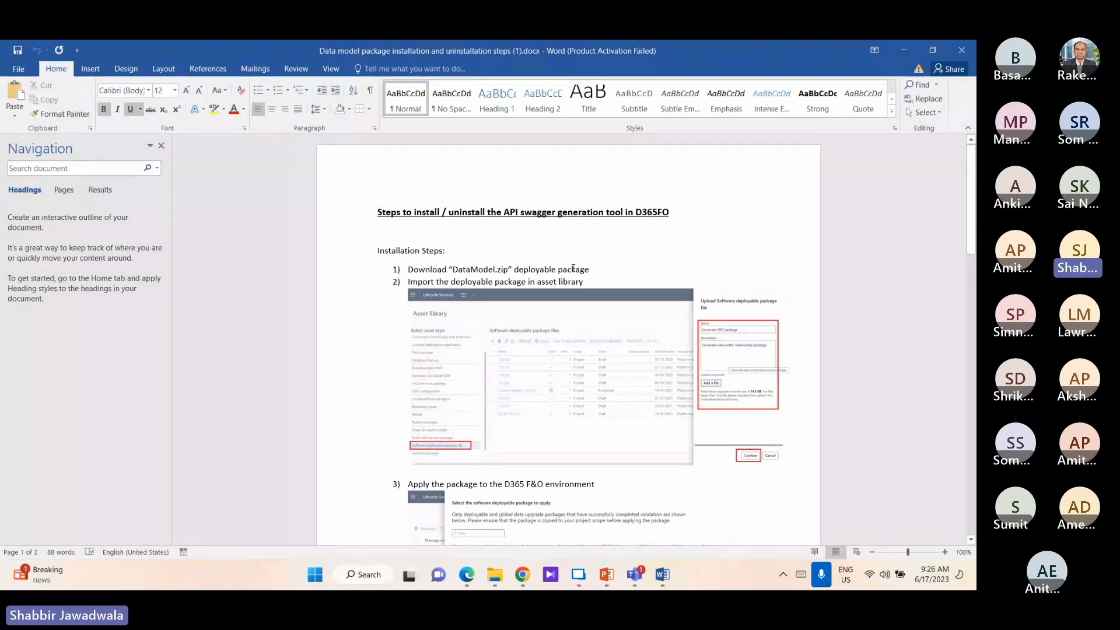
# - Read through the document's installation and uninstallation steps for the API swagger generation tool in D365FO
pyautogui.scroll(-1, 573, 269)
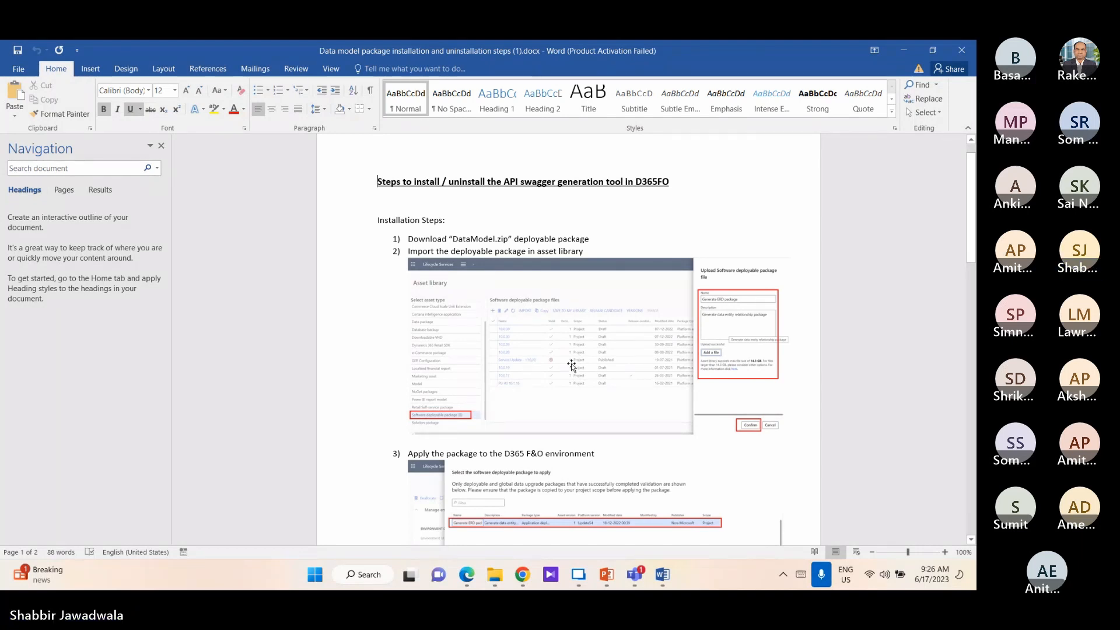
pyautogui.scroll(-2, 537, 329)
pyautogui.scroll(-2, 536, 329)
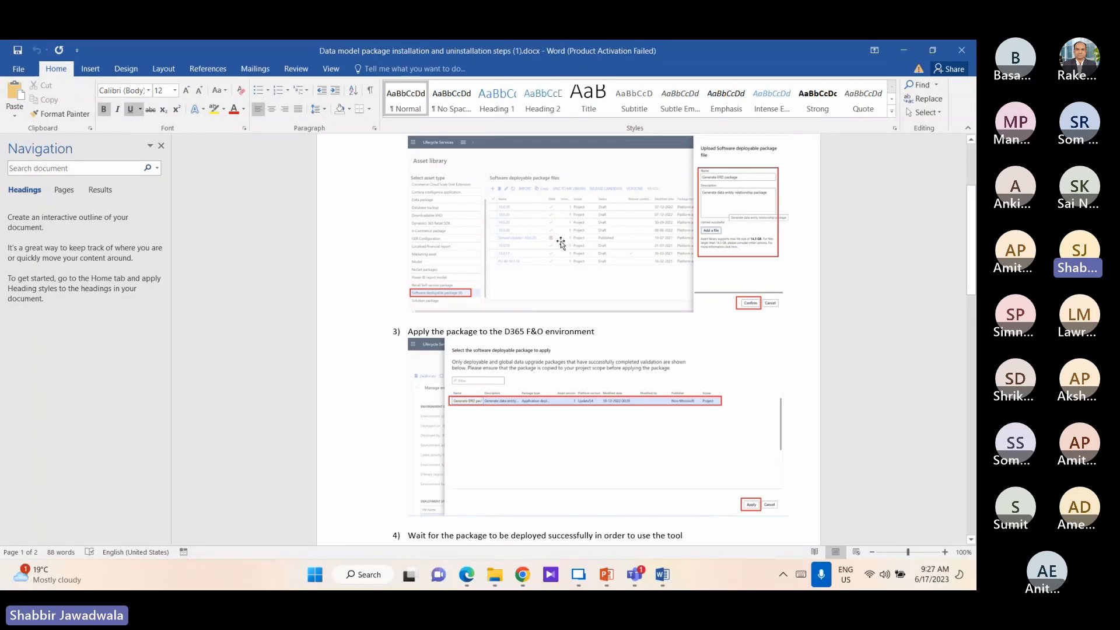
pyautogui.scroll(-2, 499, 385)
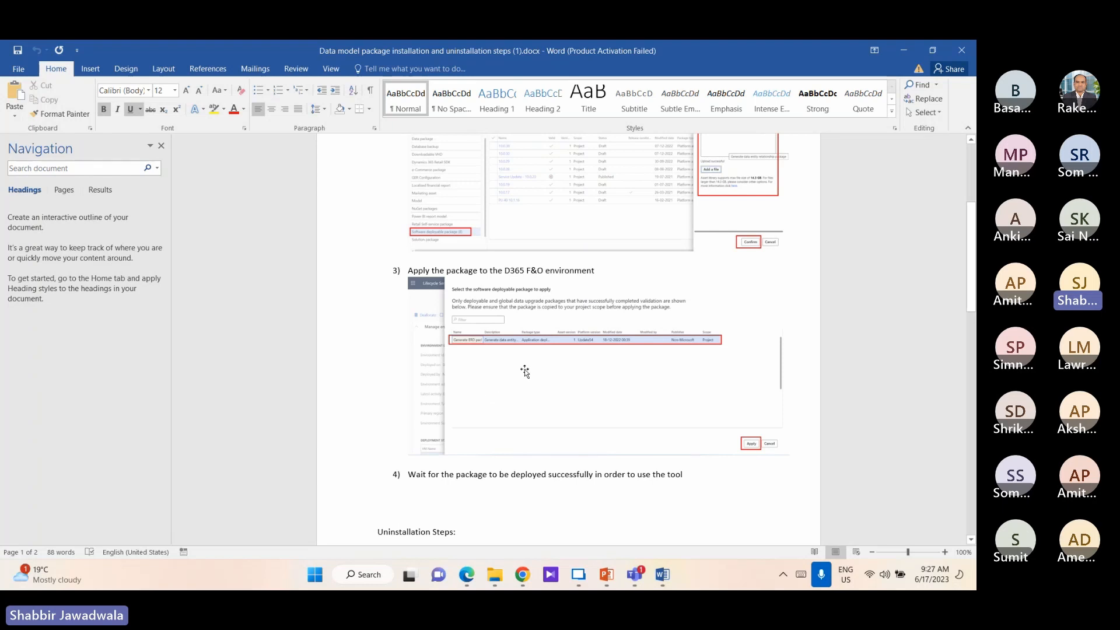
pyautogui.scroll(-5, 525, 371)
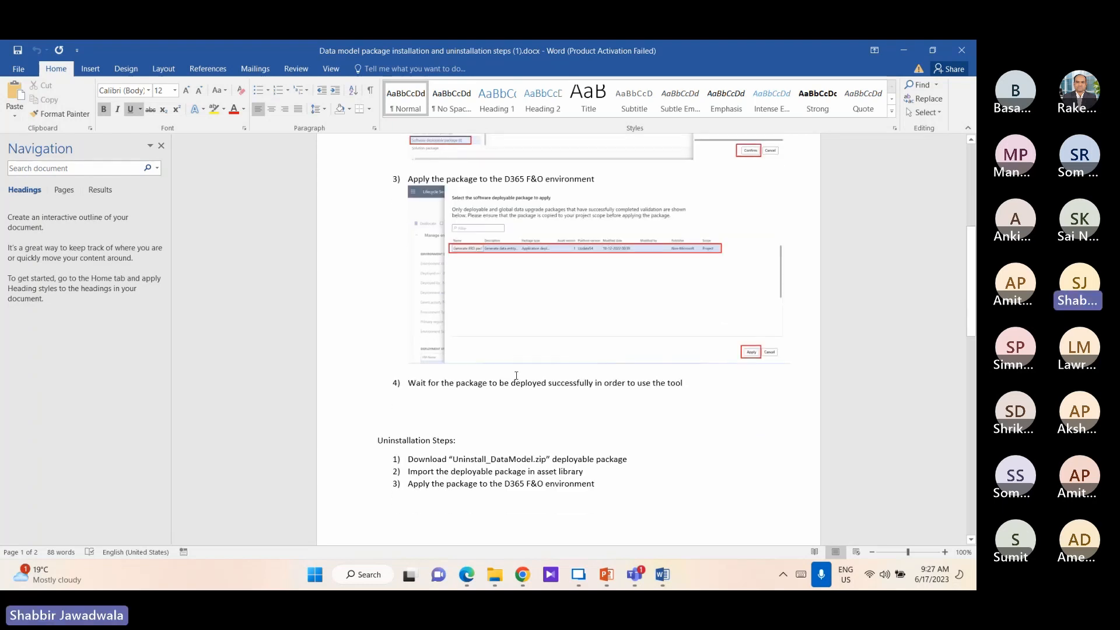
pyautogui.scroll(-1, 516, 375)
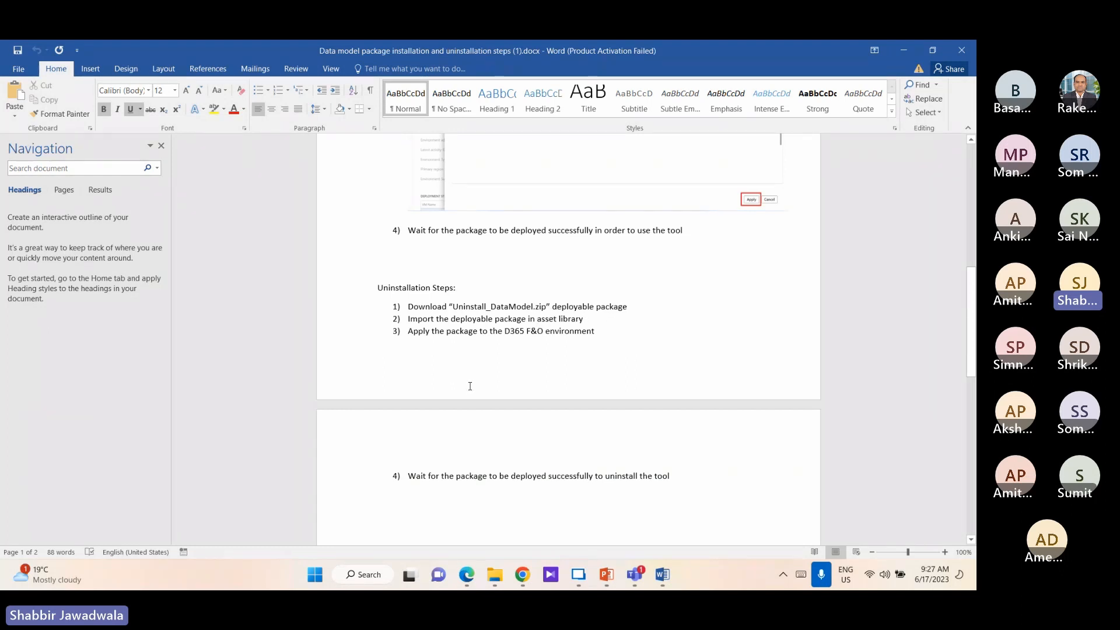
pyautogui.scroll(3, 496, 359)
pyautogui.scroll(-2, 472, 376)
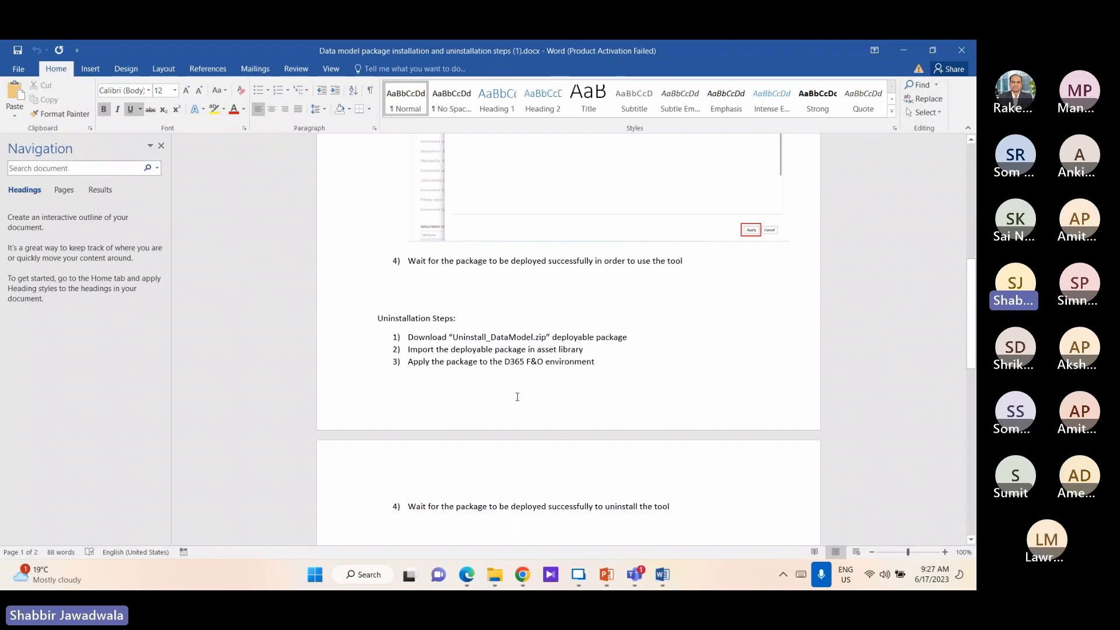
pyautogui.scroll(-5, 484, 368)
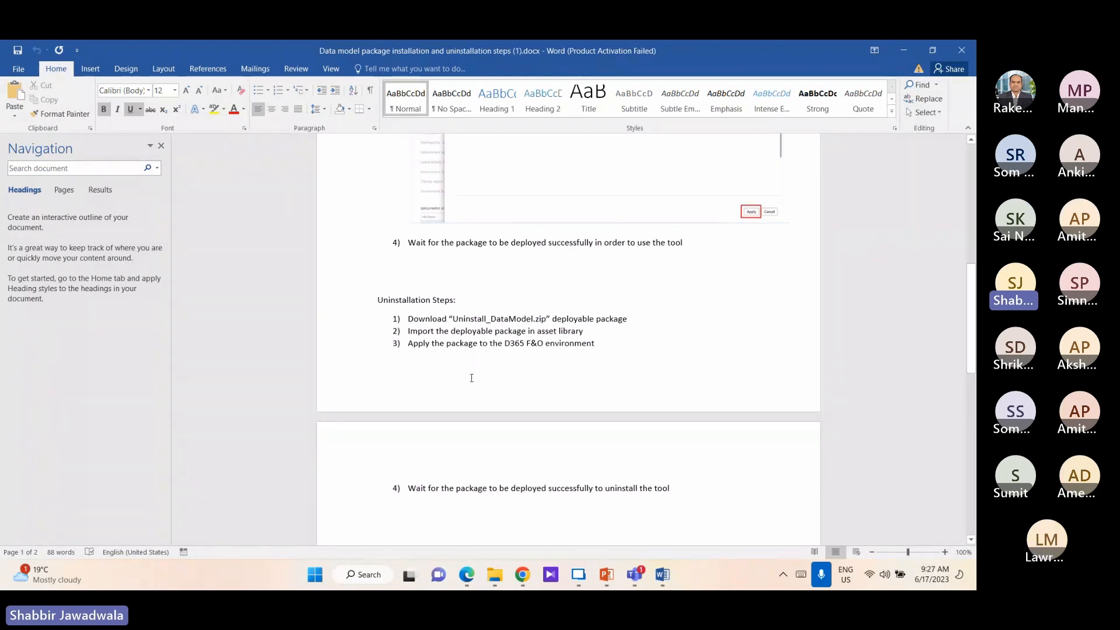
pyautogui.scroll(5, 470, 383)
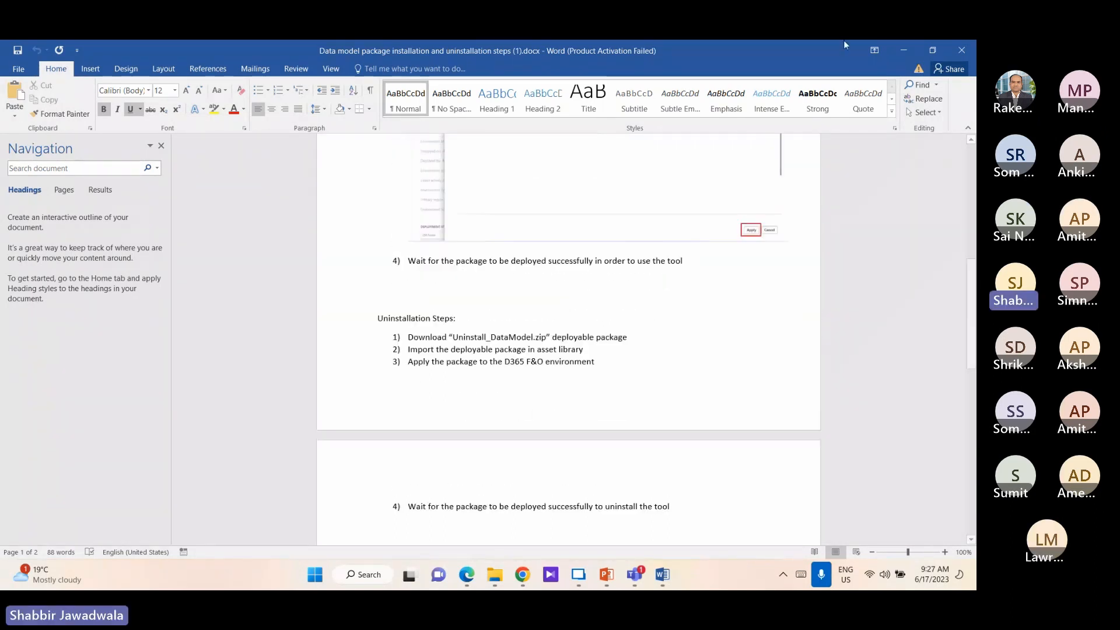
# - Close the document and open the blog linked in the README on the GenerateSwaggerD365FO repository's main page
pyautogui.click(962, 50)
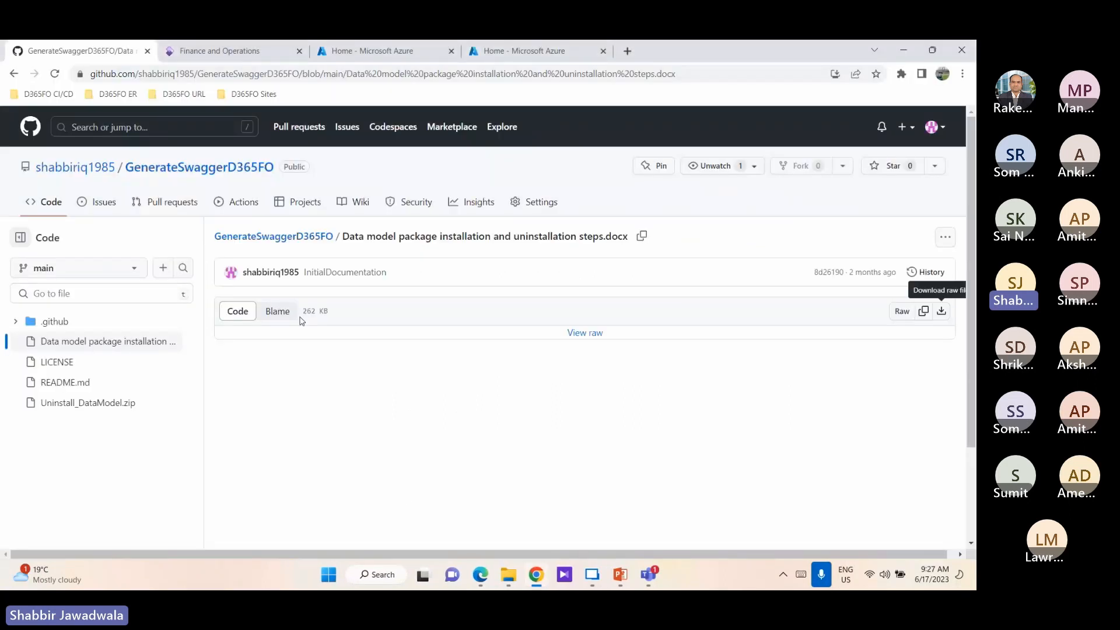
pyautogui.click(204, 177)
pyautogui.scroll(-2, 247, 456)
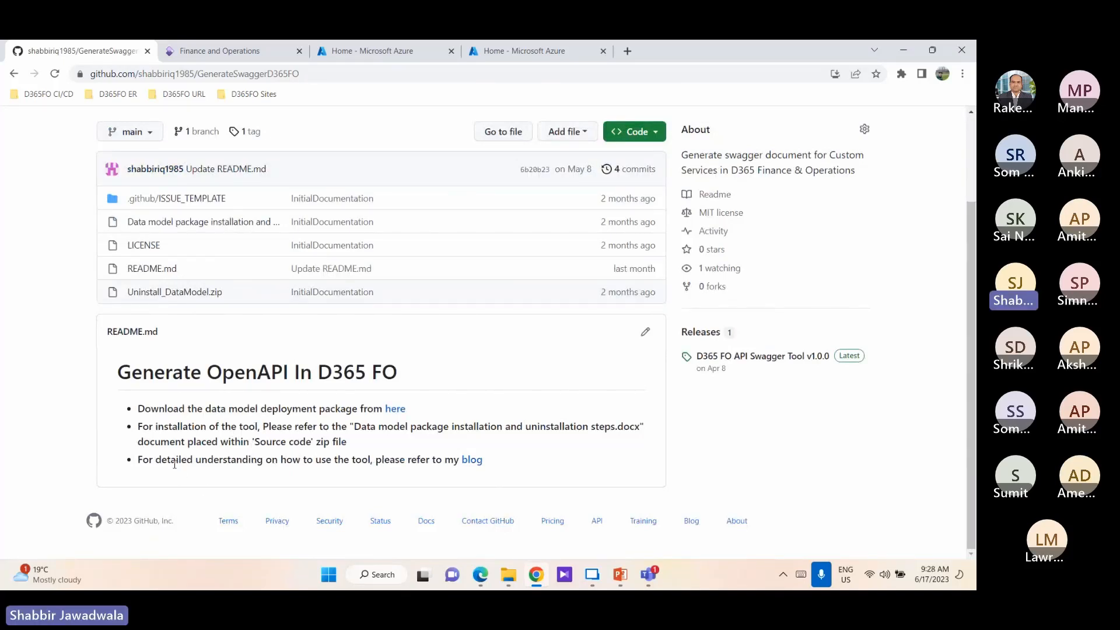
pyautogui.click(475, 465)
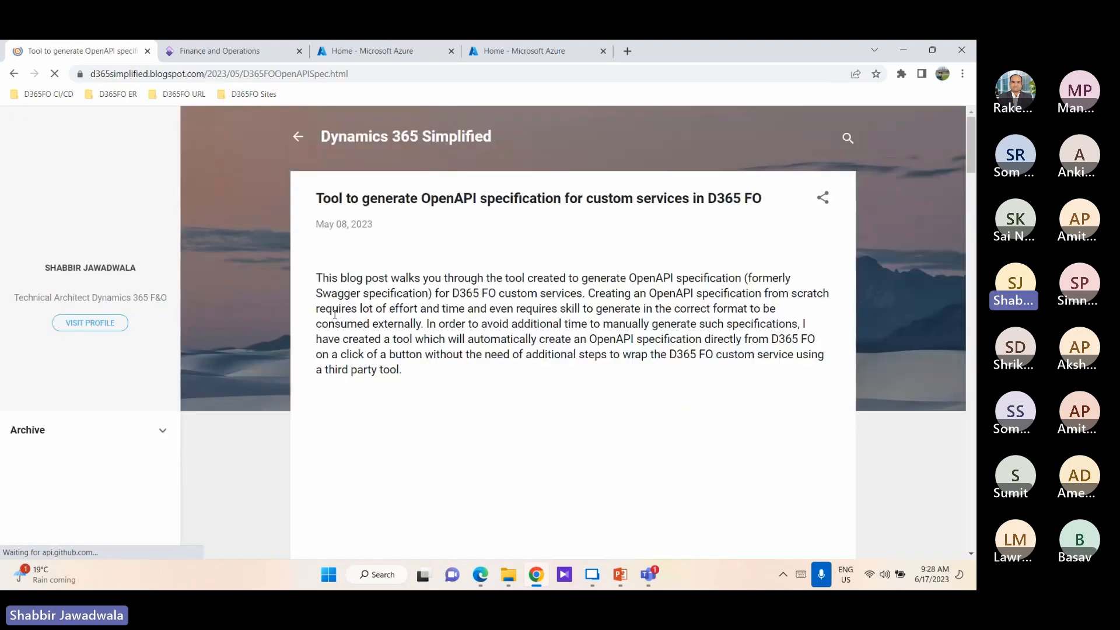
# - Review the blog post's business scenario, problem statement, solution, pre-requisites and execution steps for generating the OpenAPI specification
pyautogui.scroll(-8, 448, 325)
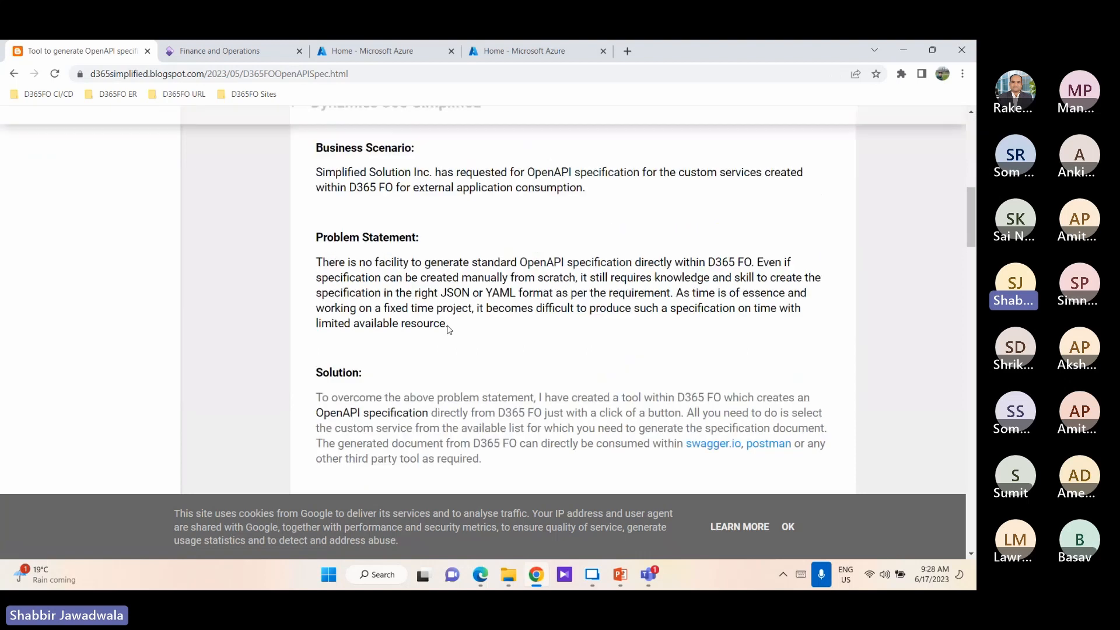
pyautogui.scroll(-3, 449, 329)
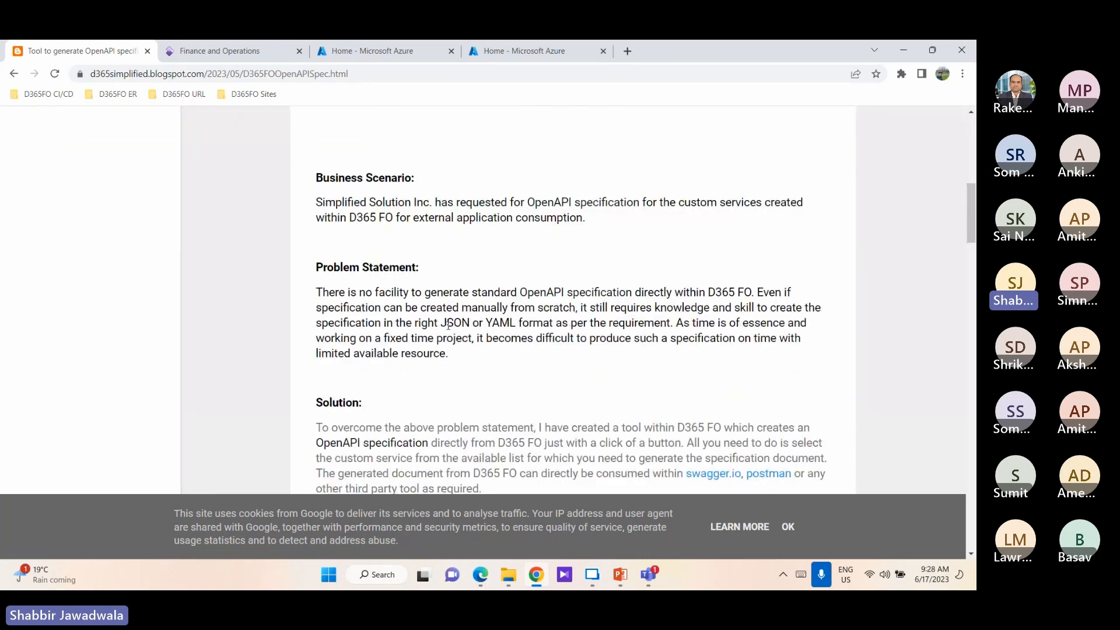
pyautogui.scroll(-6, 448, 324)
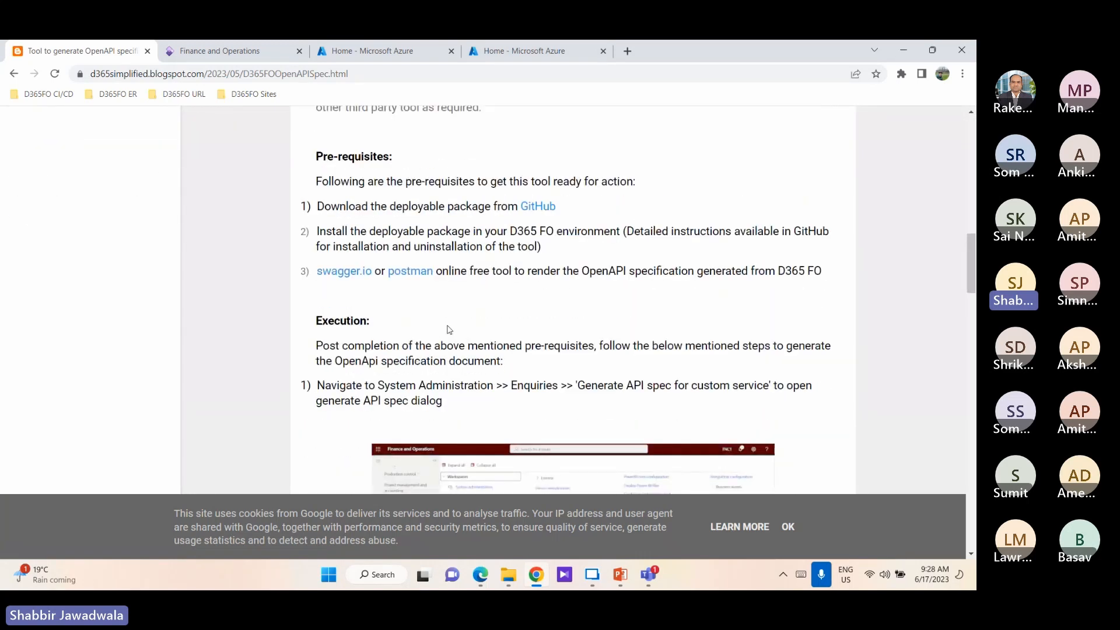
pyautogui.scroll(-6, 450, 329)
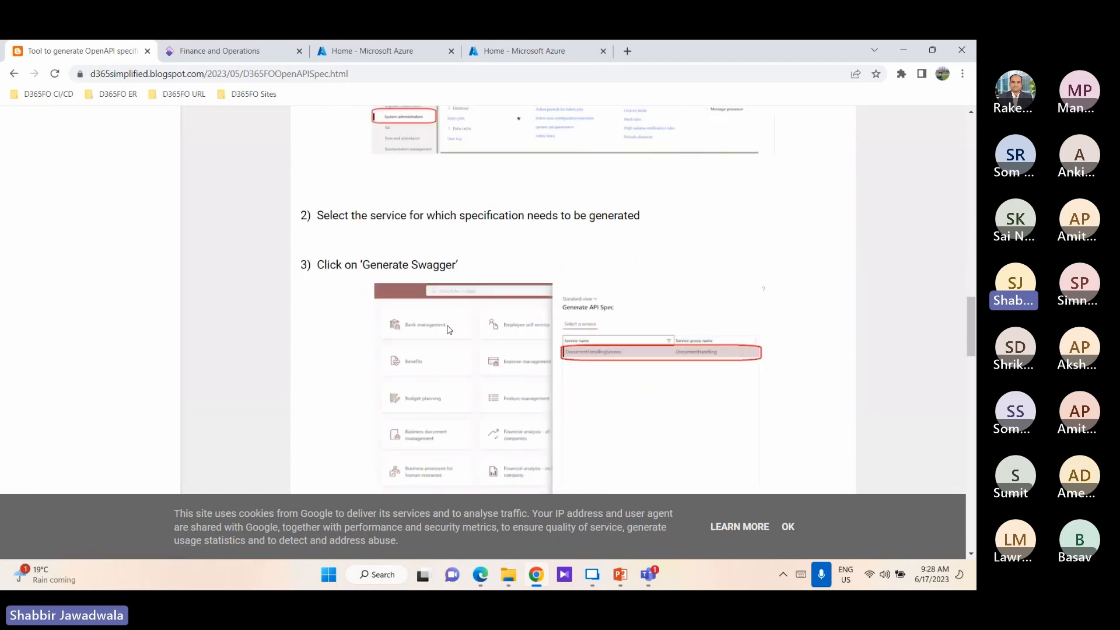
pyautogui.scroll(-9, 449, 330)
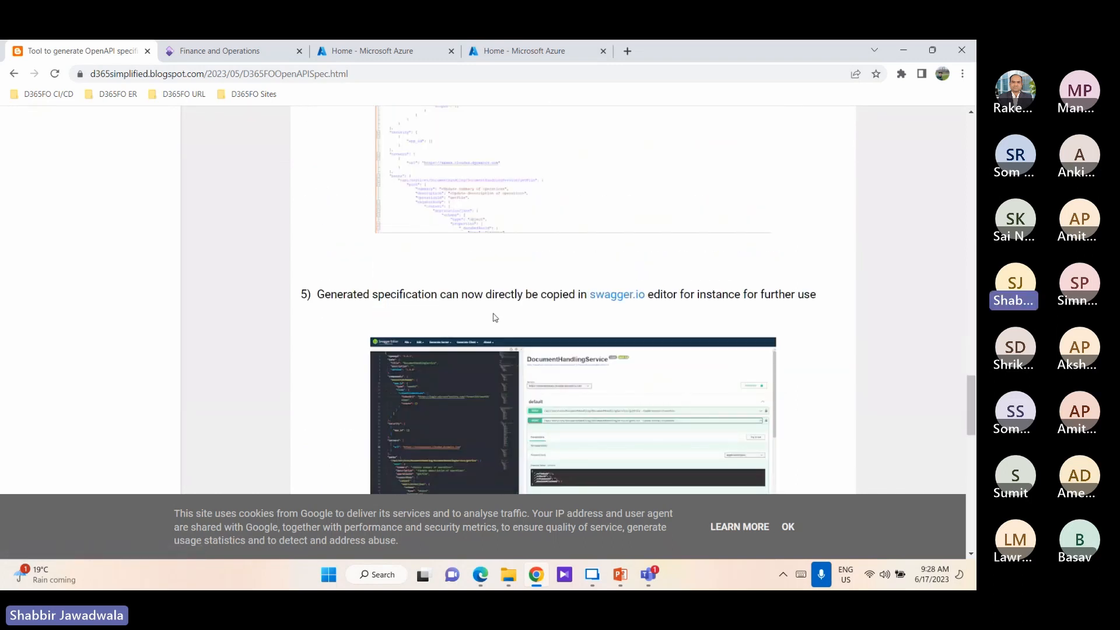
pyautogui.scroll(10, 460, 291)
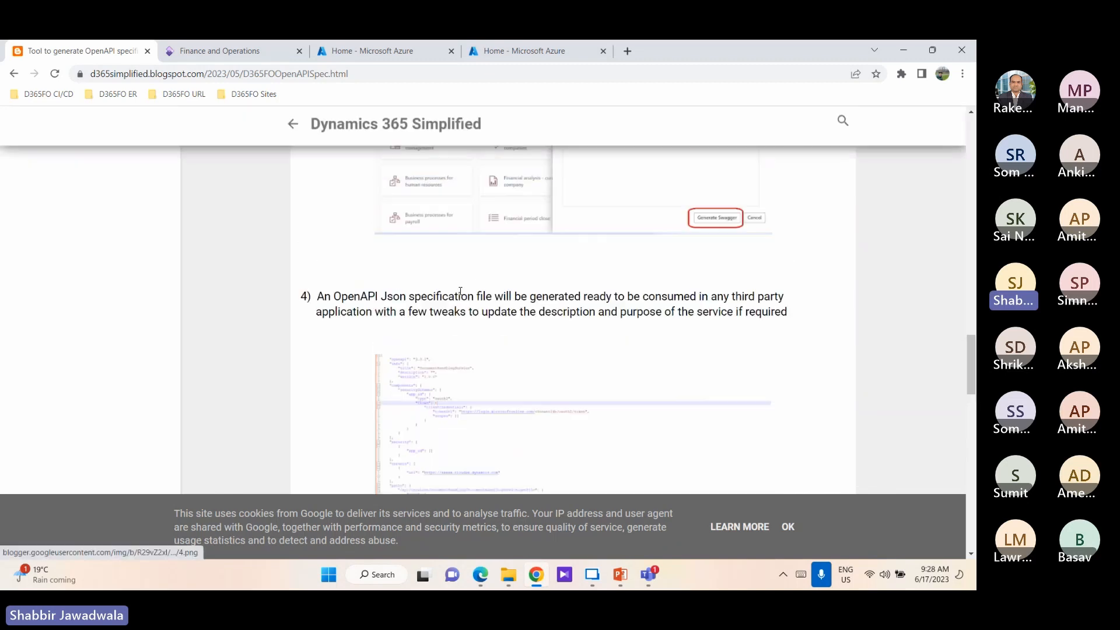
pyautogui.scroll(15, 460, 291)
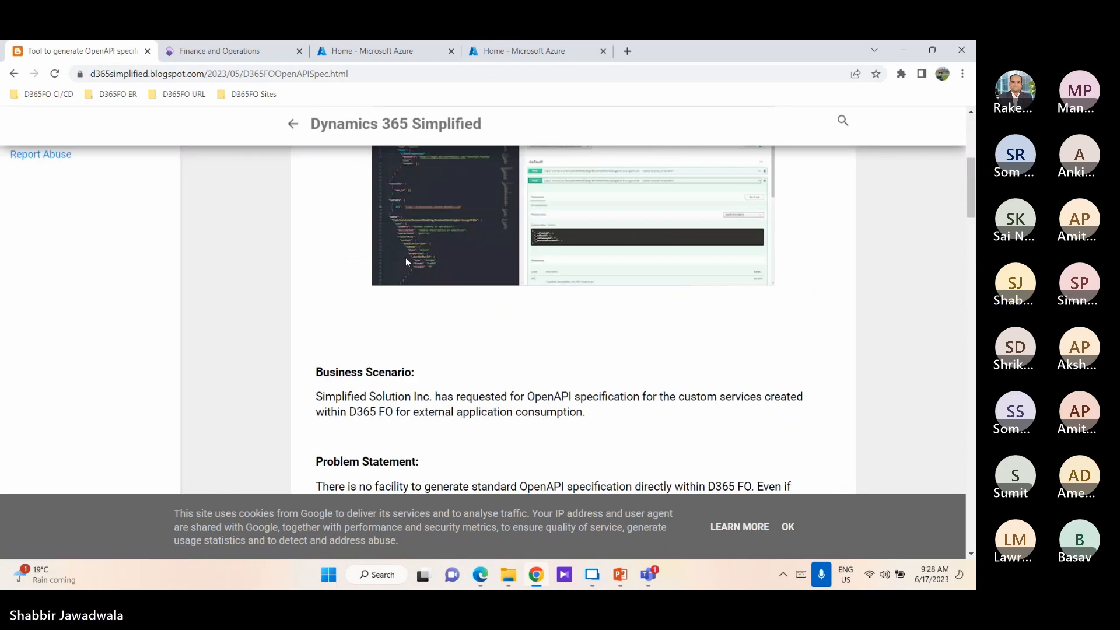
# - Switch to Finance and Operations, start a new session, and open the System administration module
pyautogui.click(221, 51)
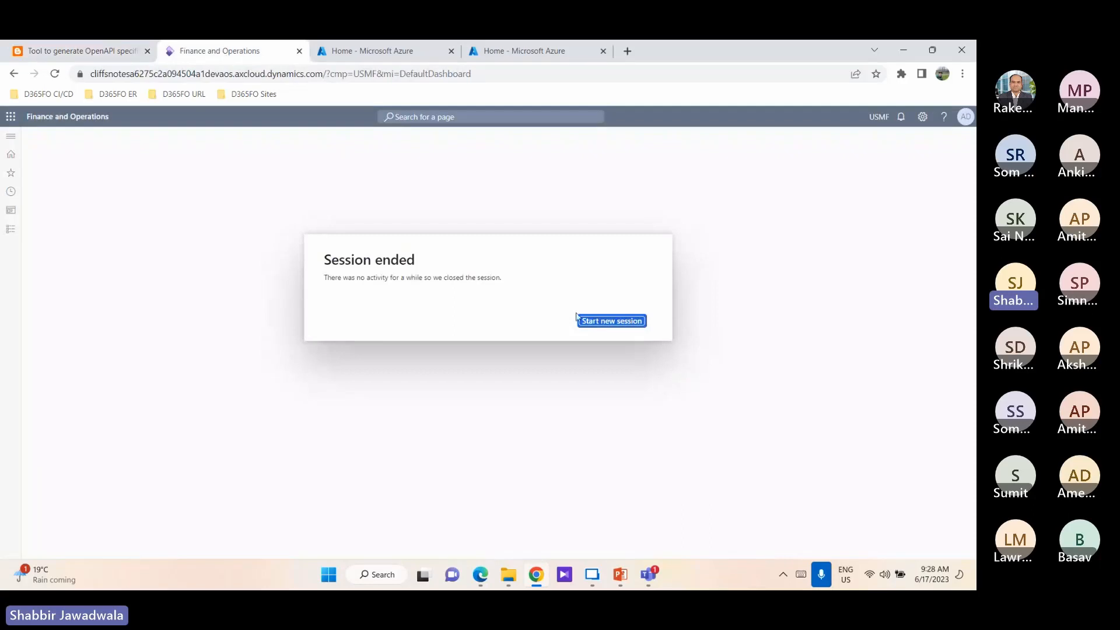
pyautogui.click(594, 322)
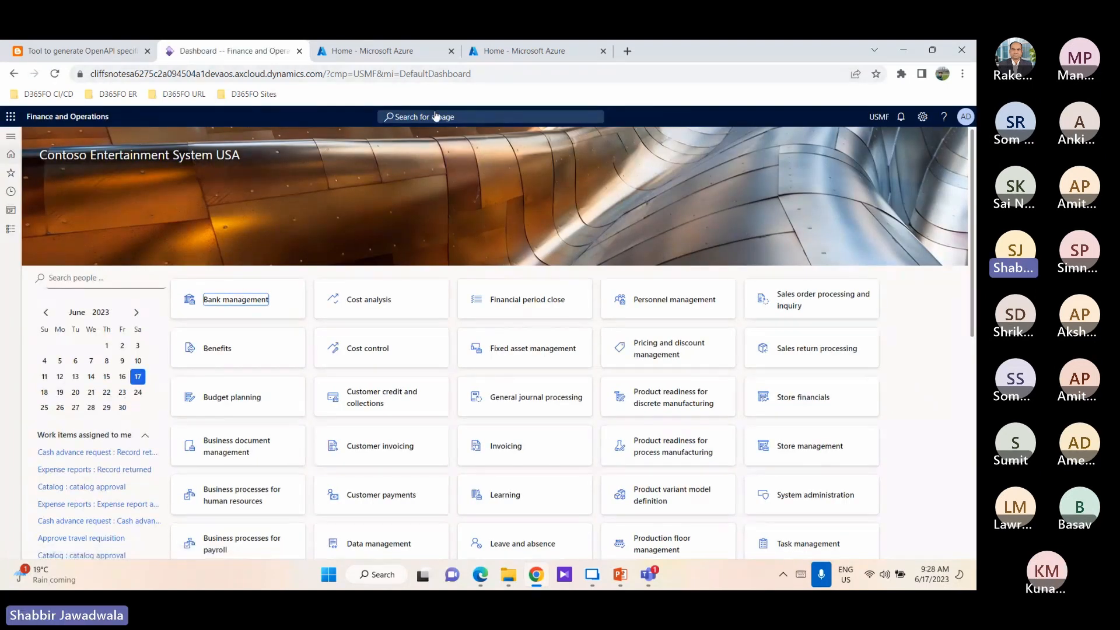
pyautogui.click(9, 231)
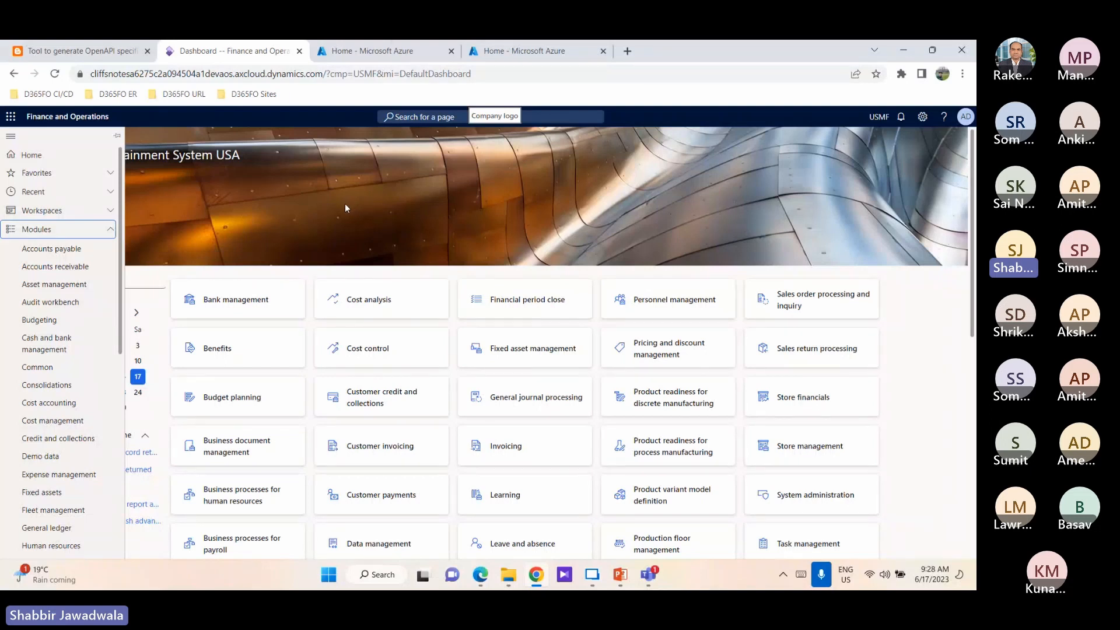
pyautogui.scroll(-5, 67, 356)
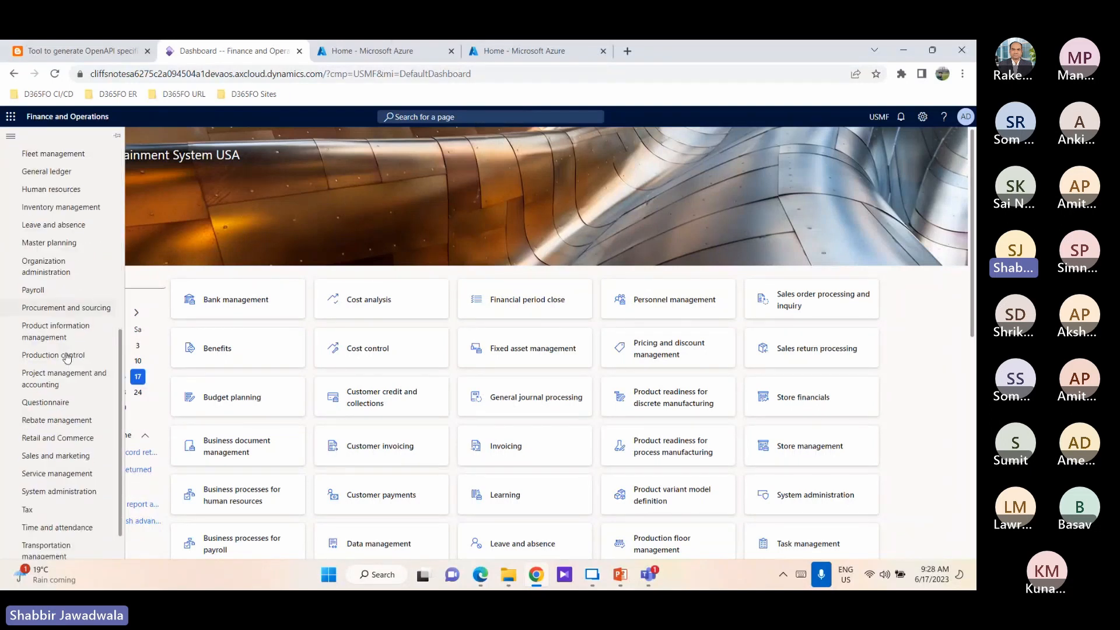
pyautogui.scroll(5, 67, 357)
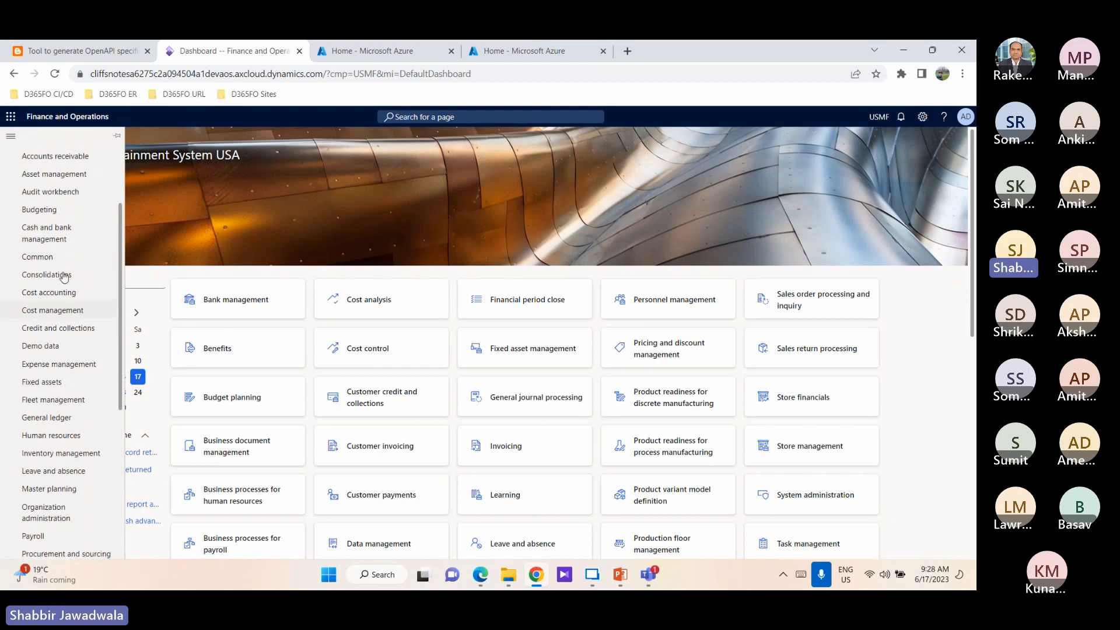
pyautogui.scroll(2, 64, 278)
pyautogui.scroll(-5, 64, 278)
pyautogui.scroll(-3, 69, 426)
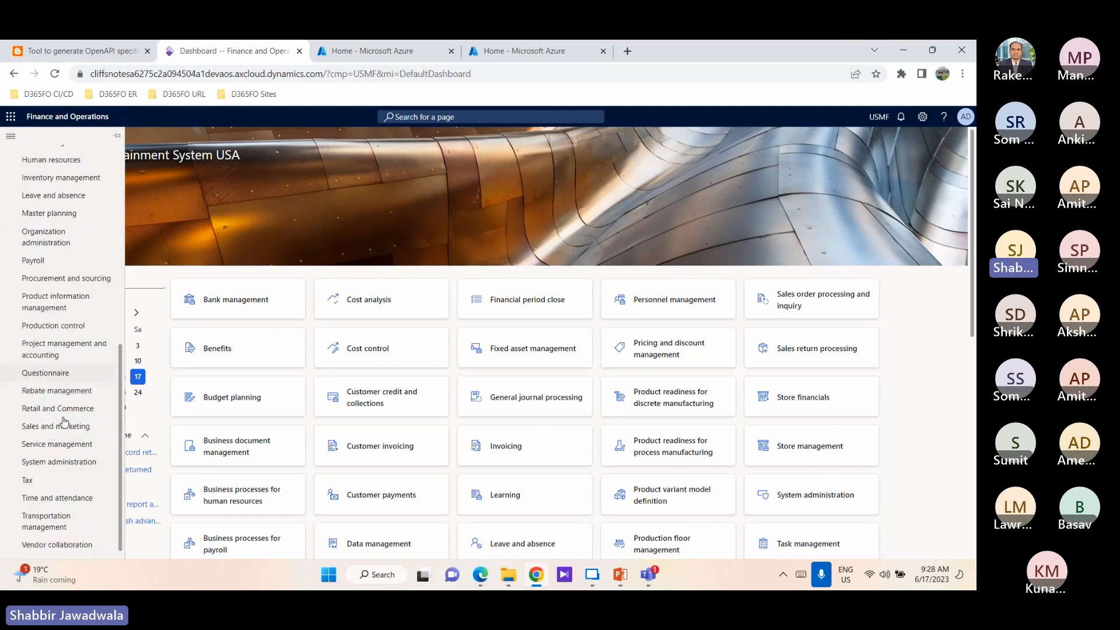
pyautogui.click(60, 451)
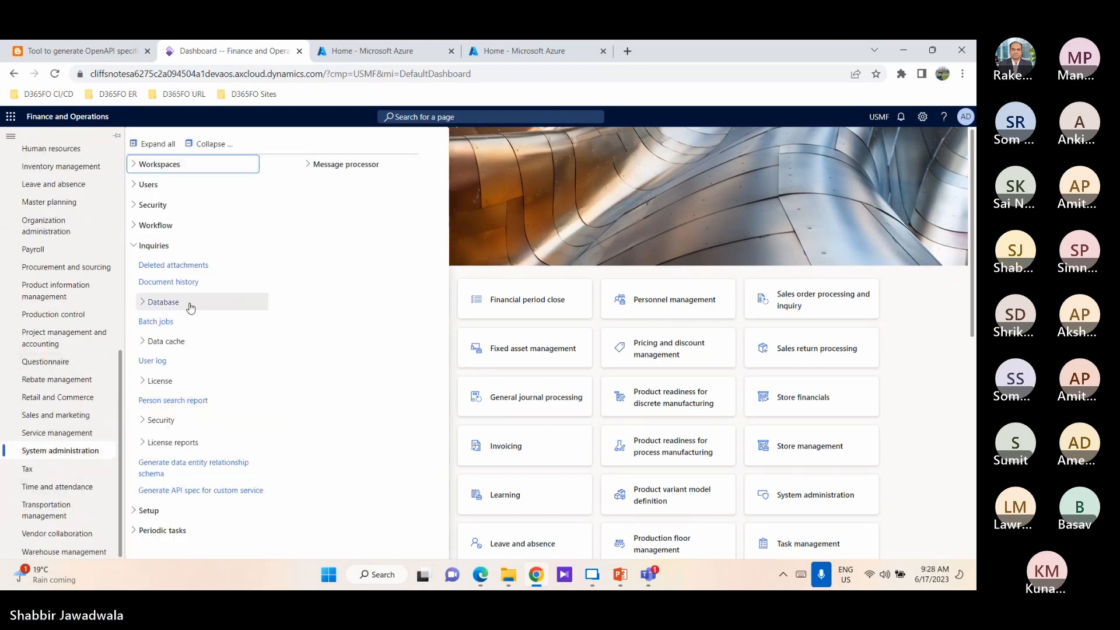
# - Open "Generate API spec for custom service" from the System administration inquiries
pyautogui.click(151, 246)
pyautogui.click(151, 247)
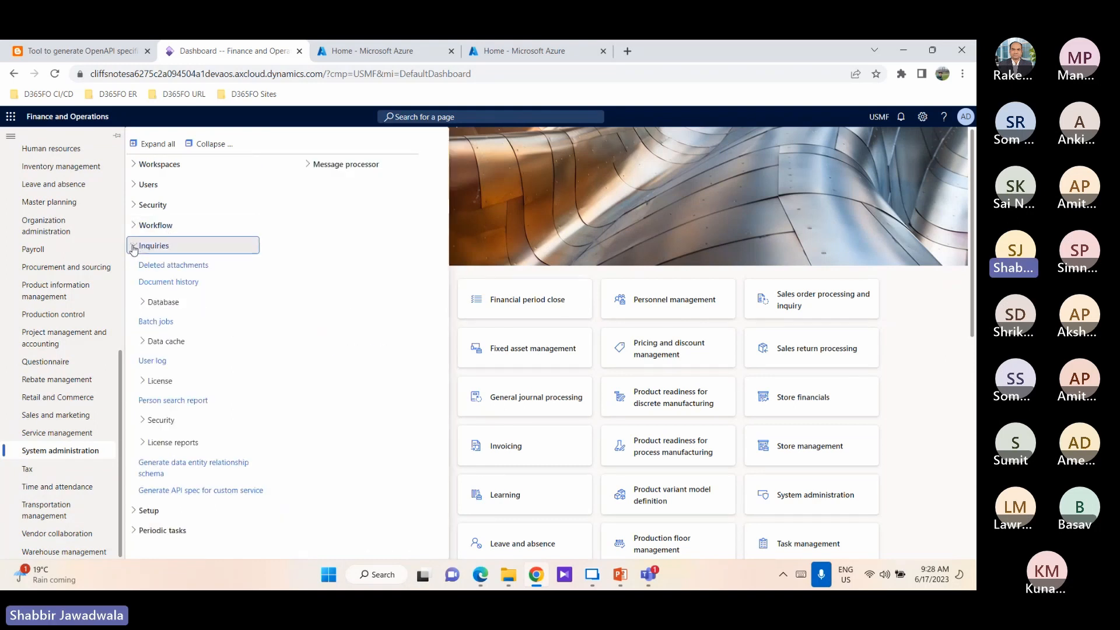
pyautogui.click(221, 497)
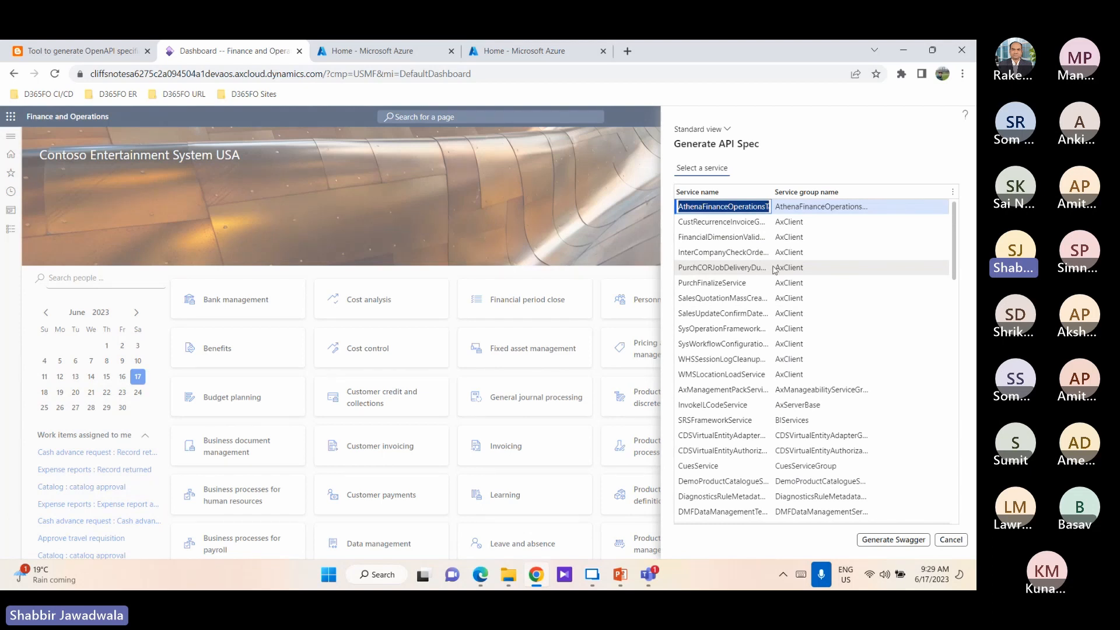
# - Widen the Service name column and filter the service list to names beginning with "Demo"
pyautogui.moveTo(774, 192); pyautogui.dragTo(814, 191)
pyautogui.scroll(-20, 758, 250)
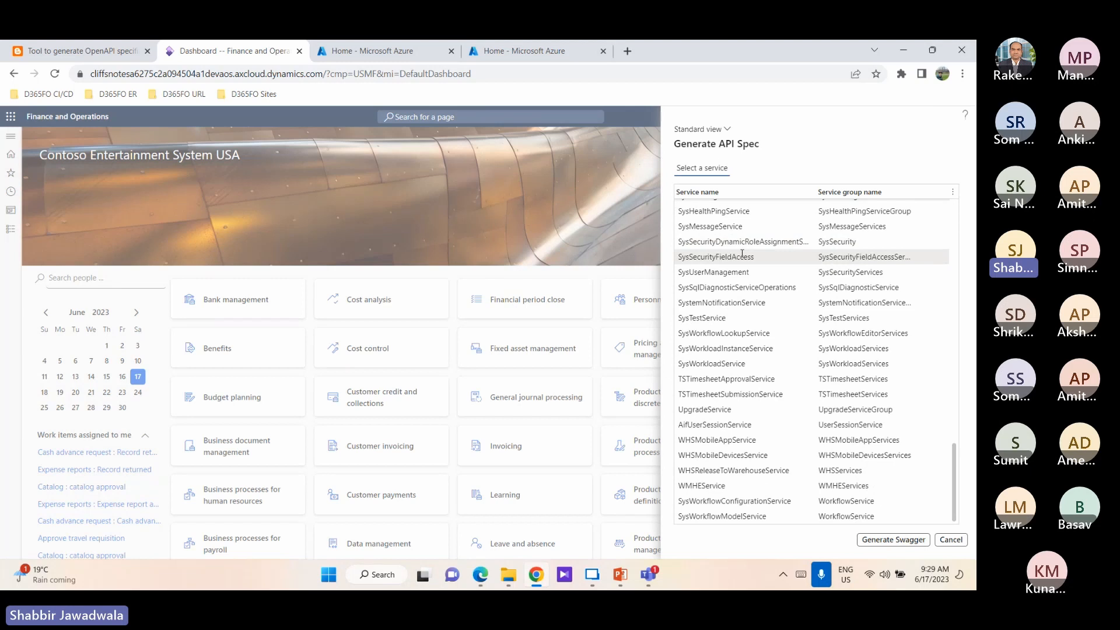
pyautogui.scroll(15, 753, 274)
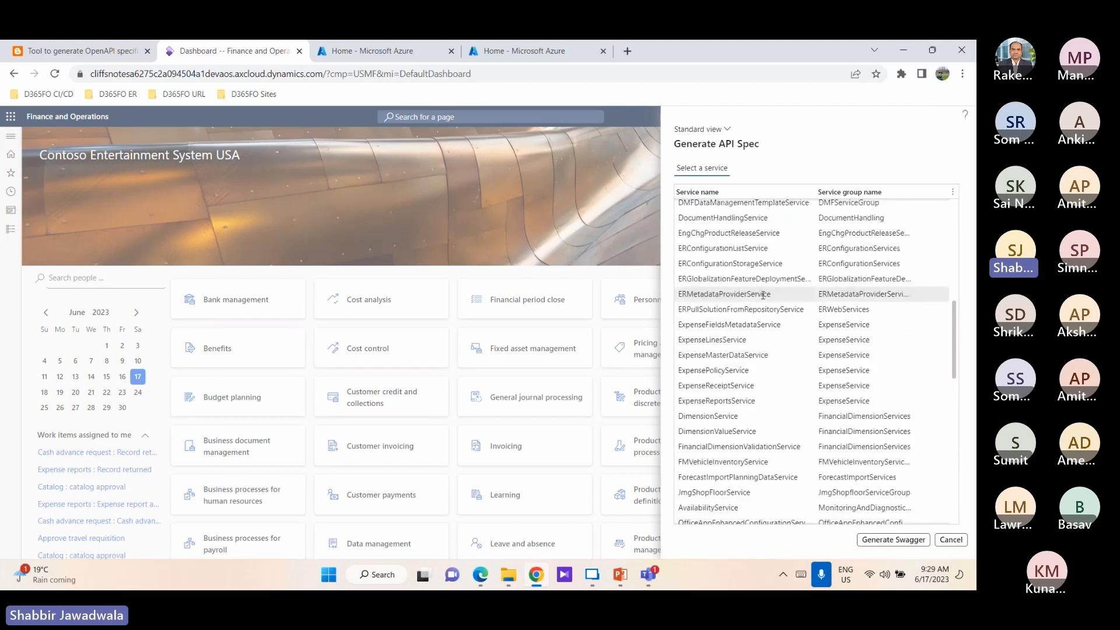
pyautogui.scroll(10, 763, 295)
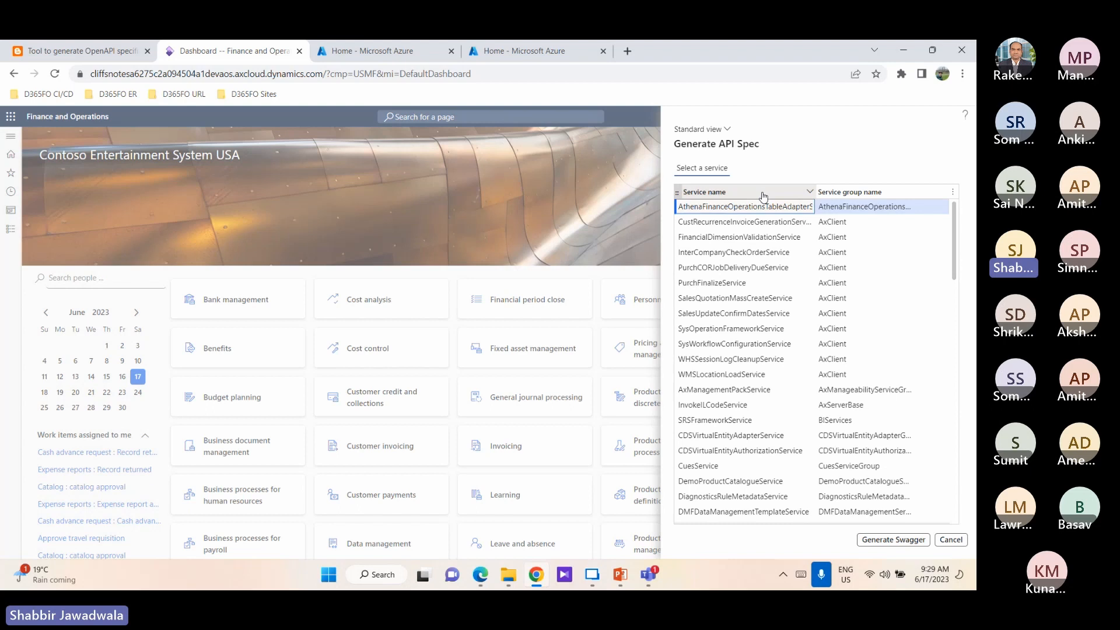
pyautogui.click(764, 196)
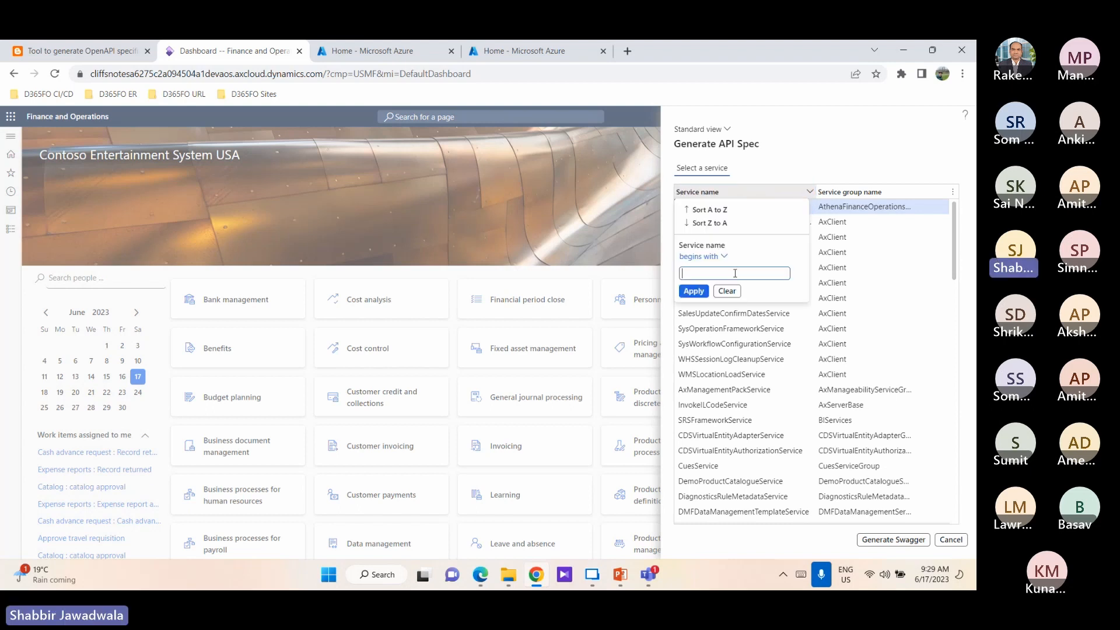
pyautogui.write('Demo')
pyautogui.press('Return')
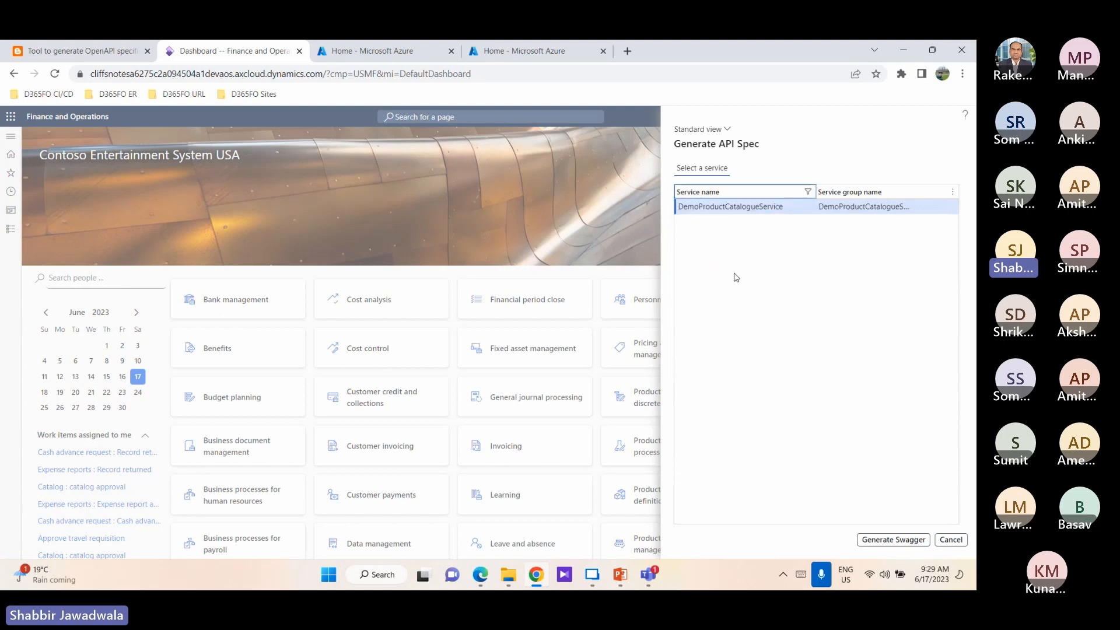
# - Generate the Swagger file for DemoProductCatalogueService and open the downloaded JSON file
pyautogui.click(736, 210)
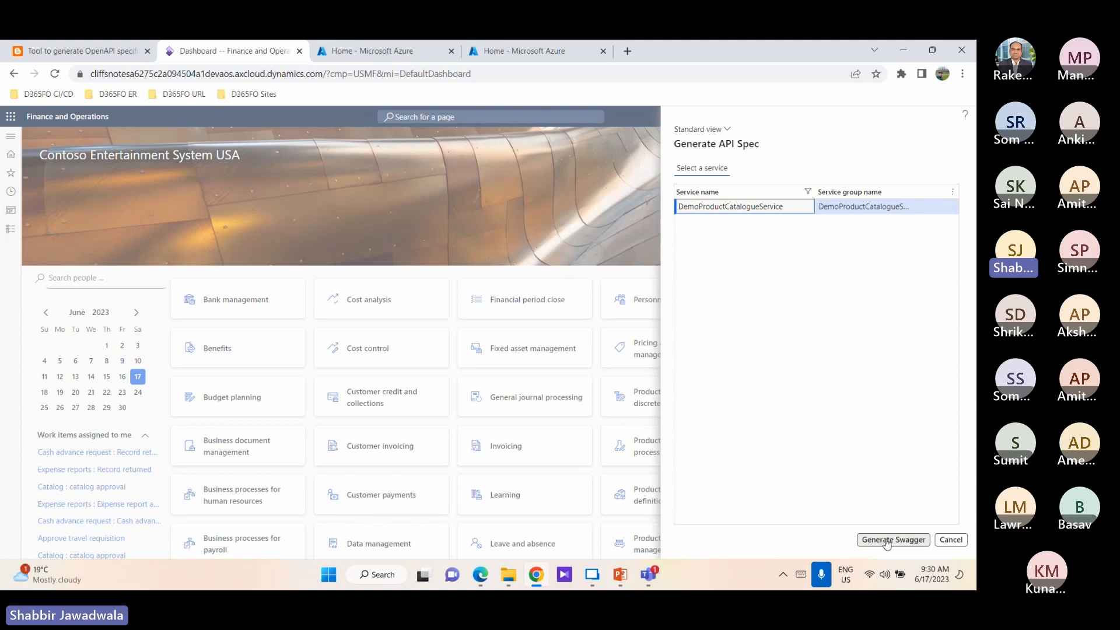
pyautogui.click(887, 540)
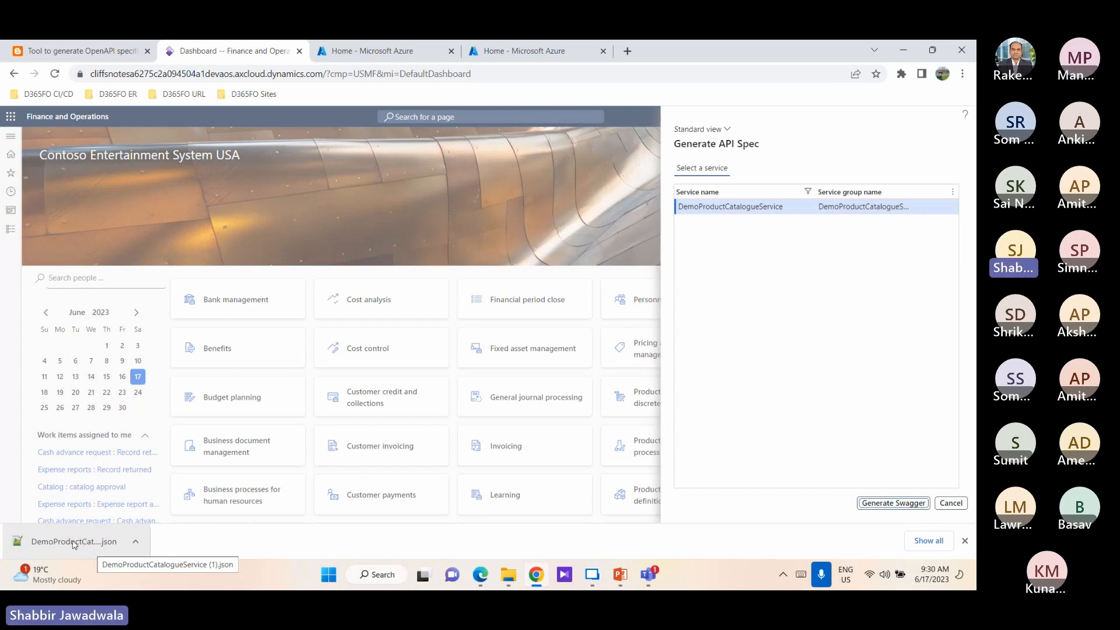
pyautogui.click(74, 542)
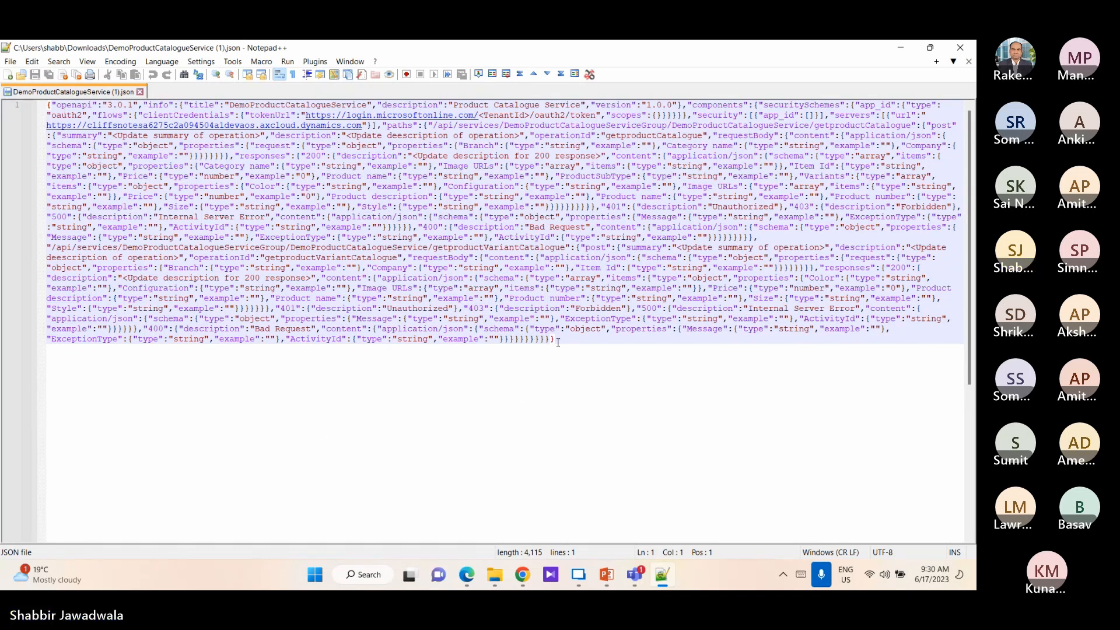
# - Format the entire JSON text of the DemoProductCatalogueService spec with the JSON Viewer plugin
pyautogui.moveTo(558, 340); pyautogui.dragTo(48, 103)
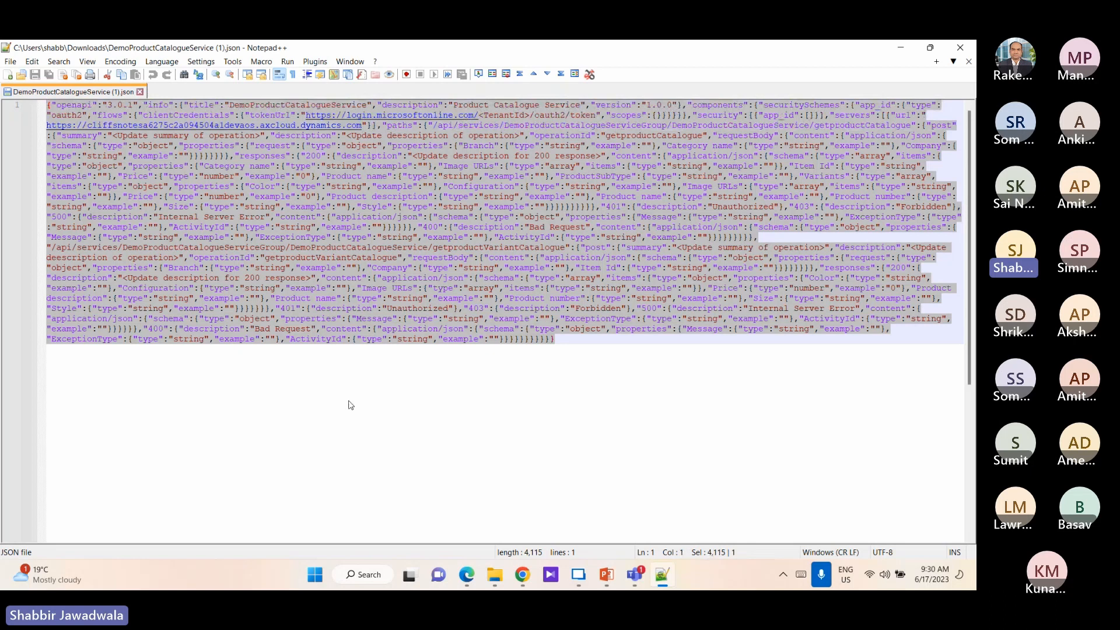
pyautogui.click(321, 62)
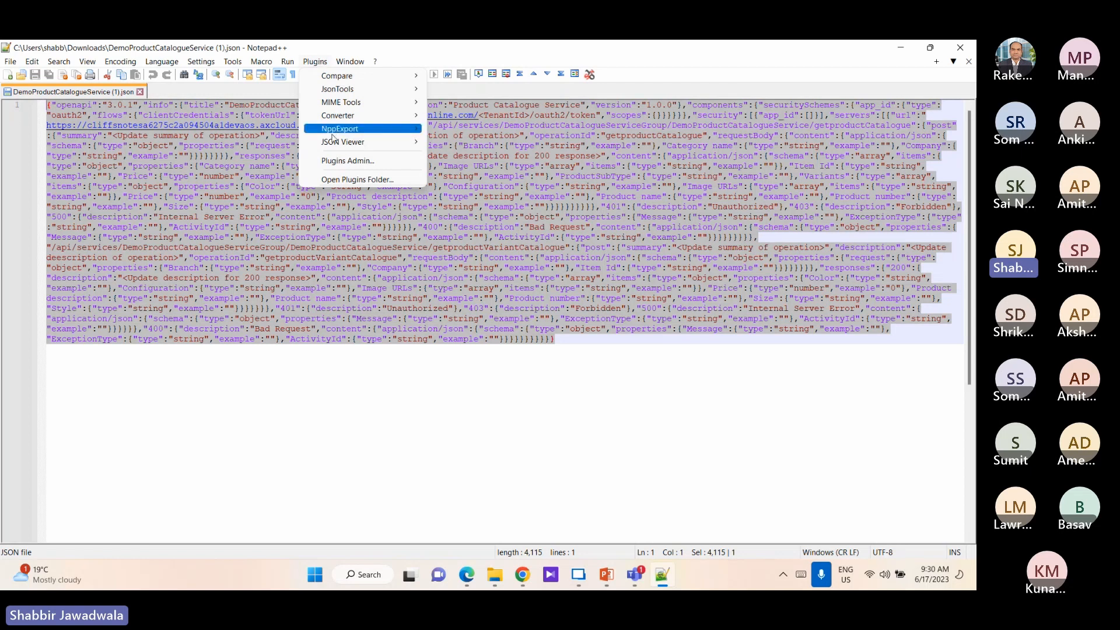
pyautogui.moveTo(334, 142)
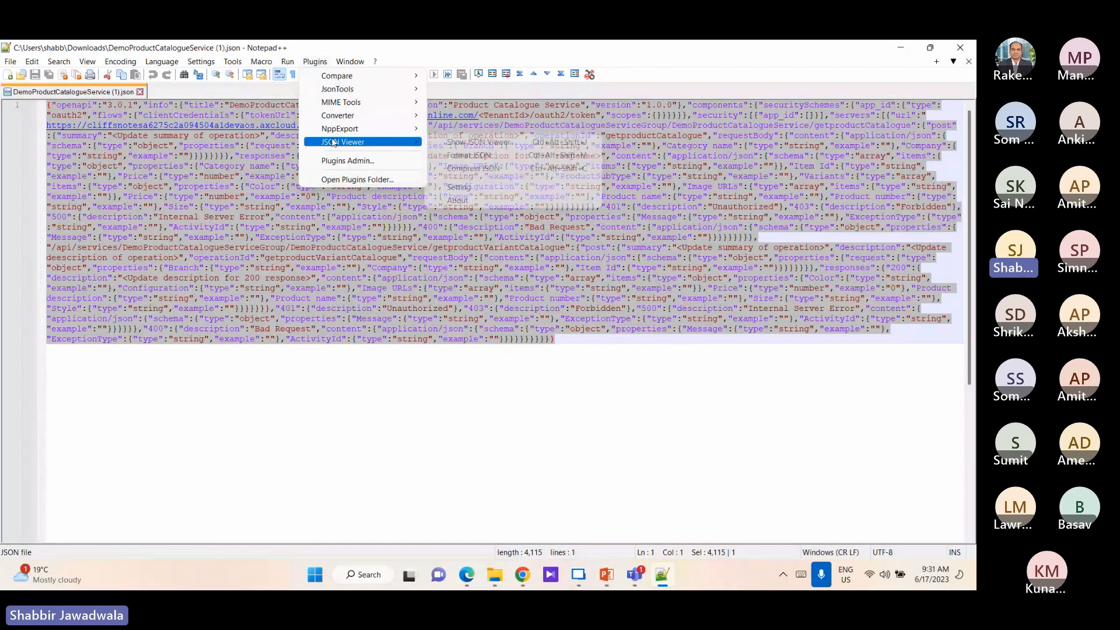
pyautogui.click(464, 155)
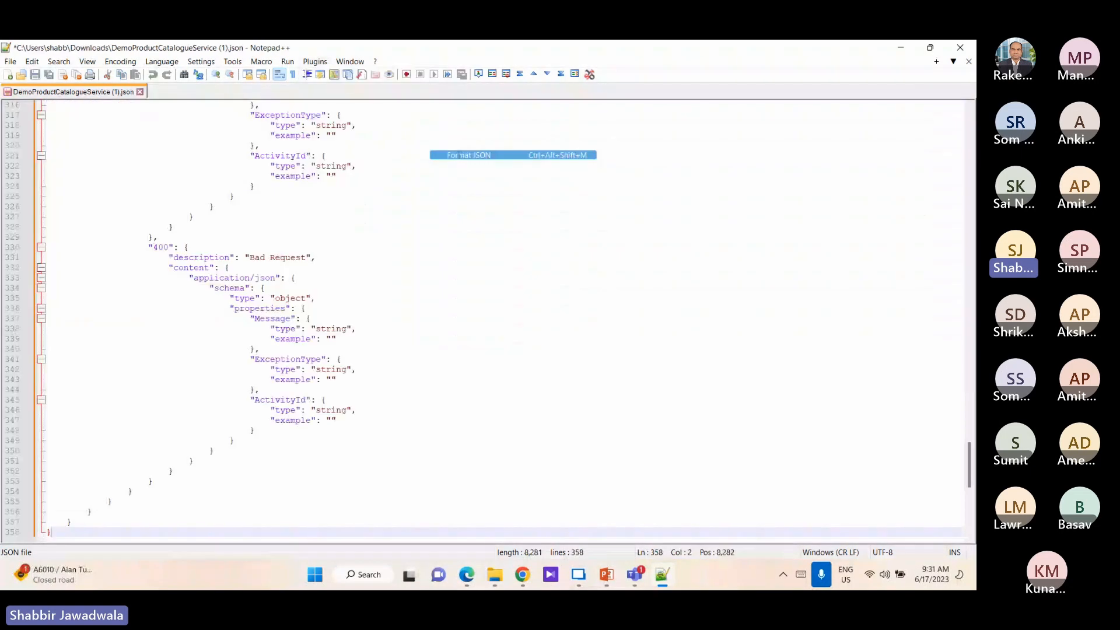
pyautogui.scroll(17, 368, 177)
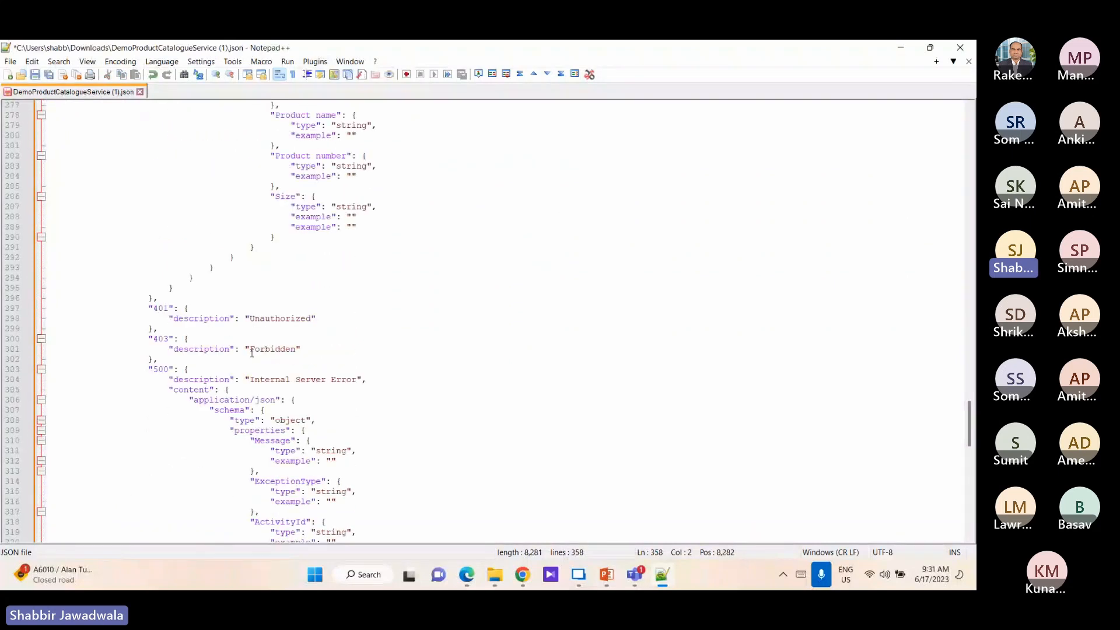
pyautogui.moveTo(968, 419); pyautogui.dragTo(969, 133)
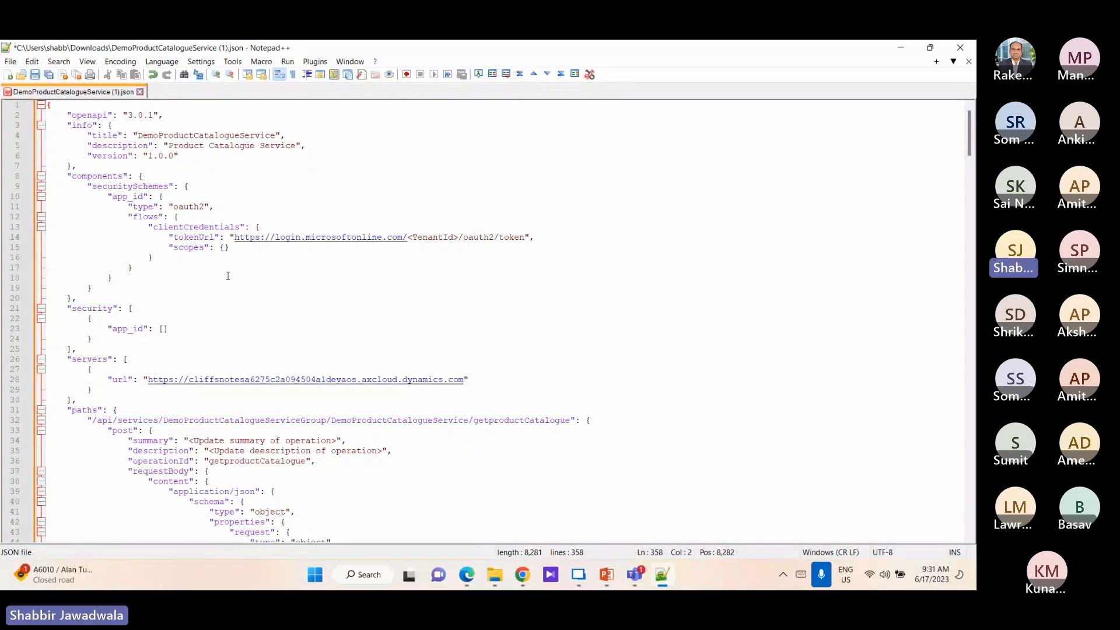
pyautogui.scroll(-16, 228, 275)
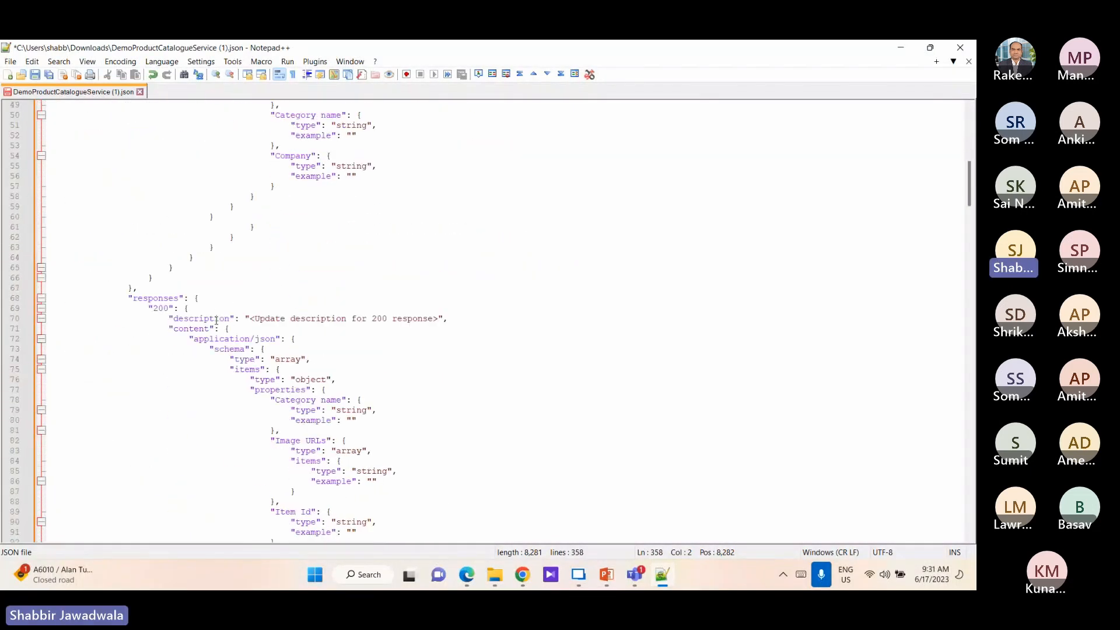
pyautogui.scroll(-4, 216, 320)
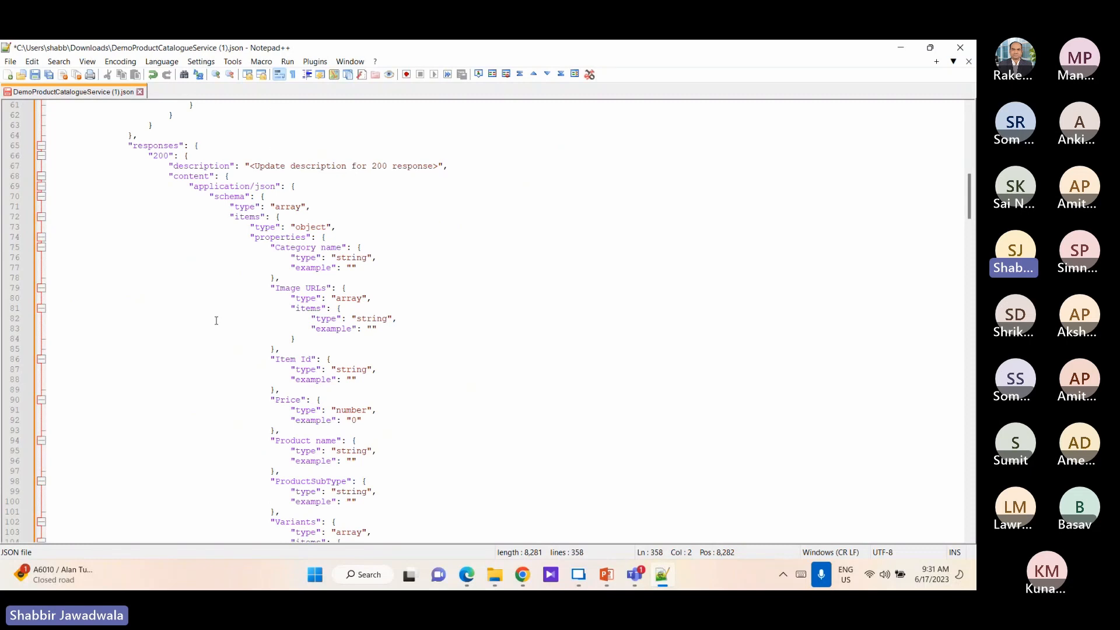
# - Select the whole formatted JSON, then switch to Chrome and open editor-next.swagger.io in a new tab
pyautogui.click(301, 324)
pyautogui.hotkey('ctrl', 'a')
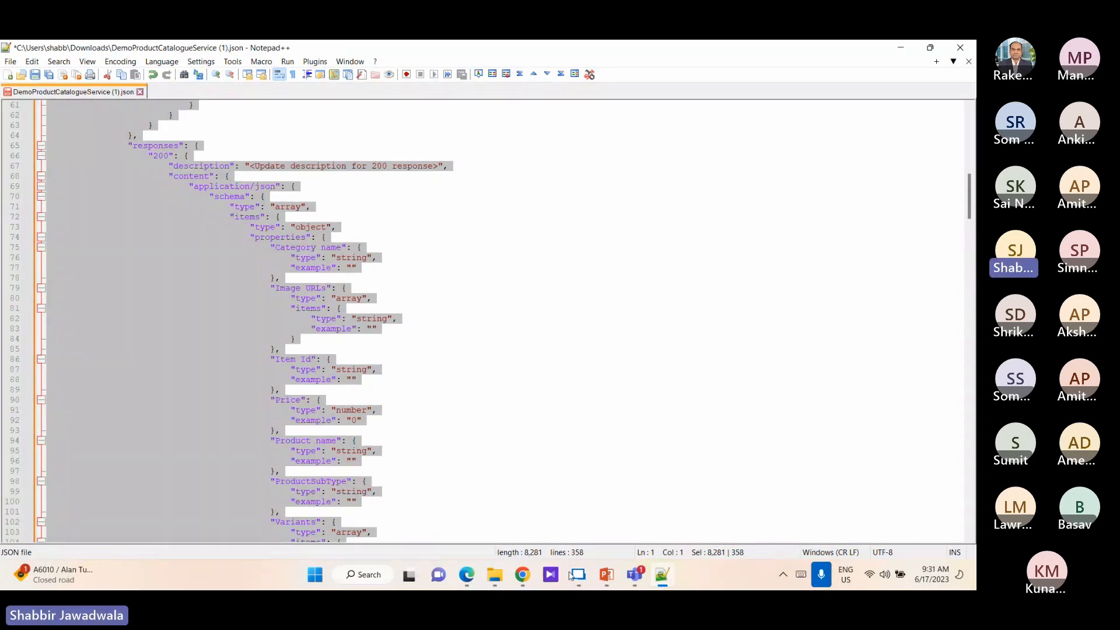
pyautogui.click(522, 575)
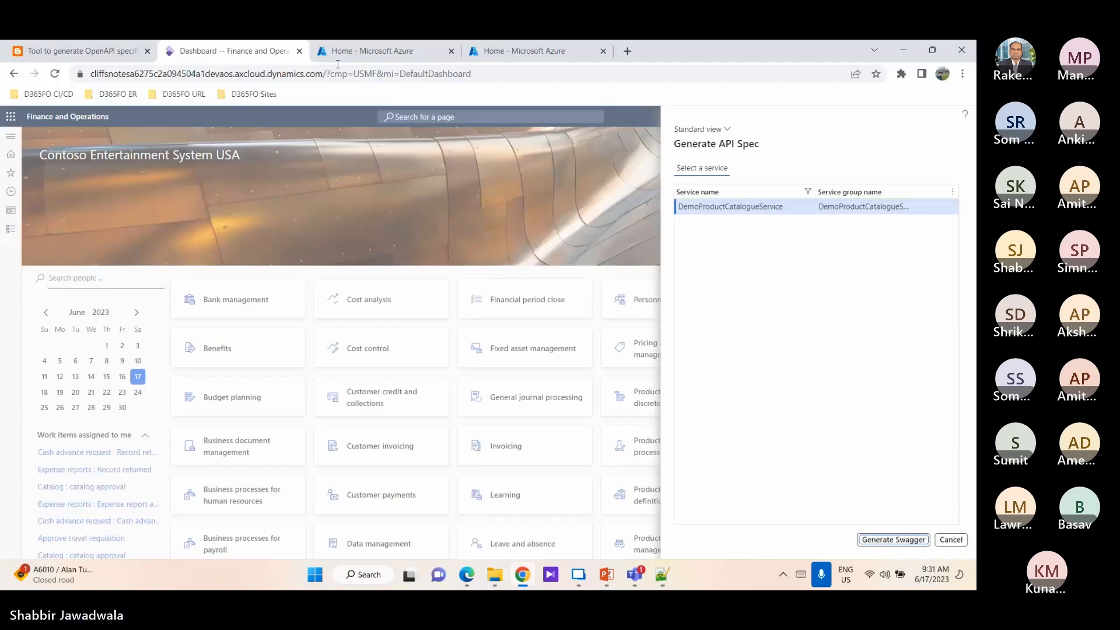
pyautogui.click(628, 52)
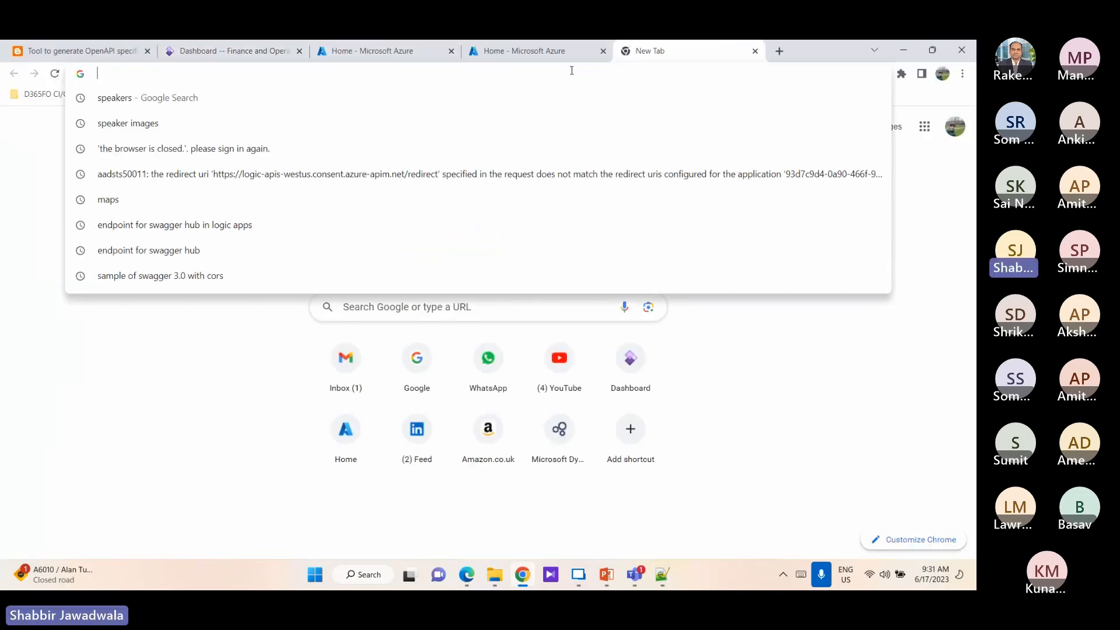
pyautogui.write('sw')
pyautogui.press('BackSpace')
pyautogui.press('BackSpace')
pyautogui.press('BackSpace')
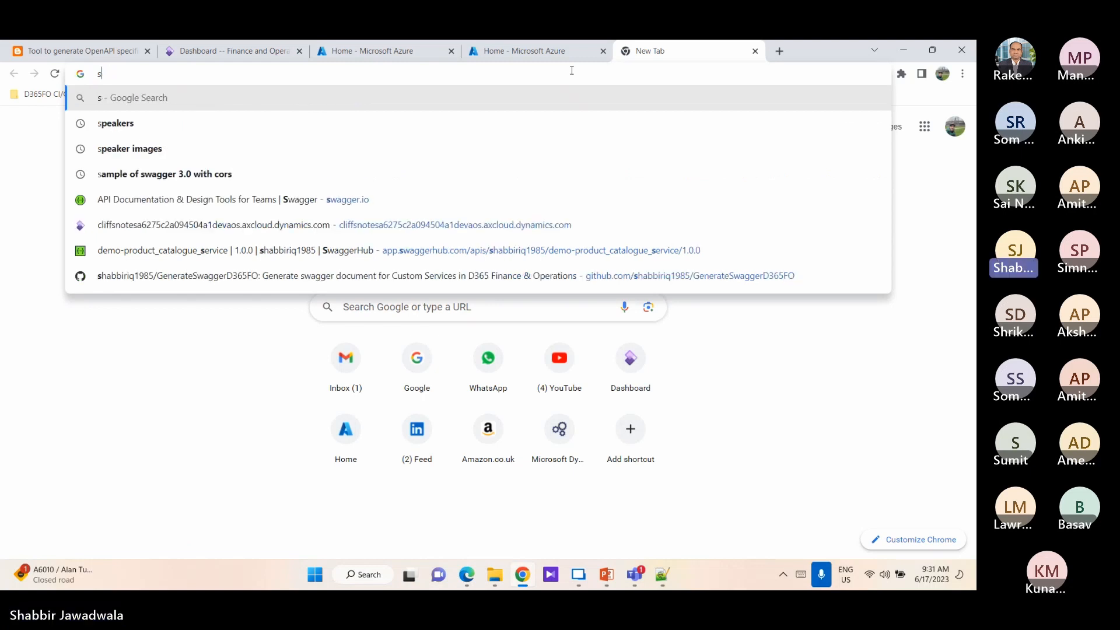
pyautogui.write('editor-next.swagger.io')
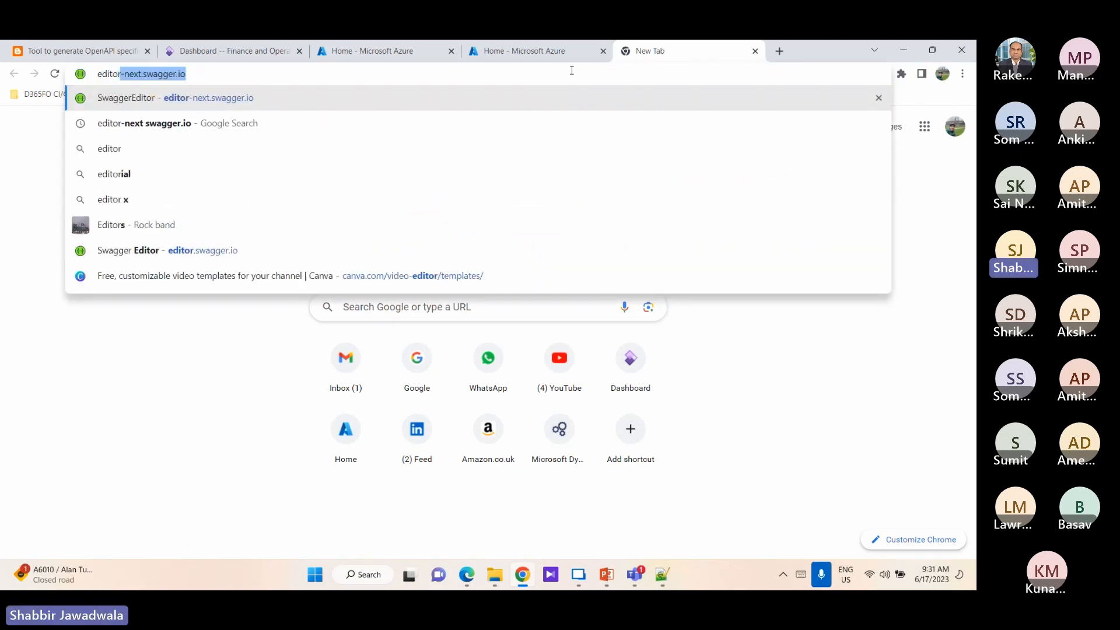
pyautogui.press('Return')
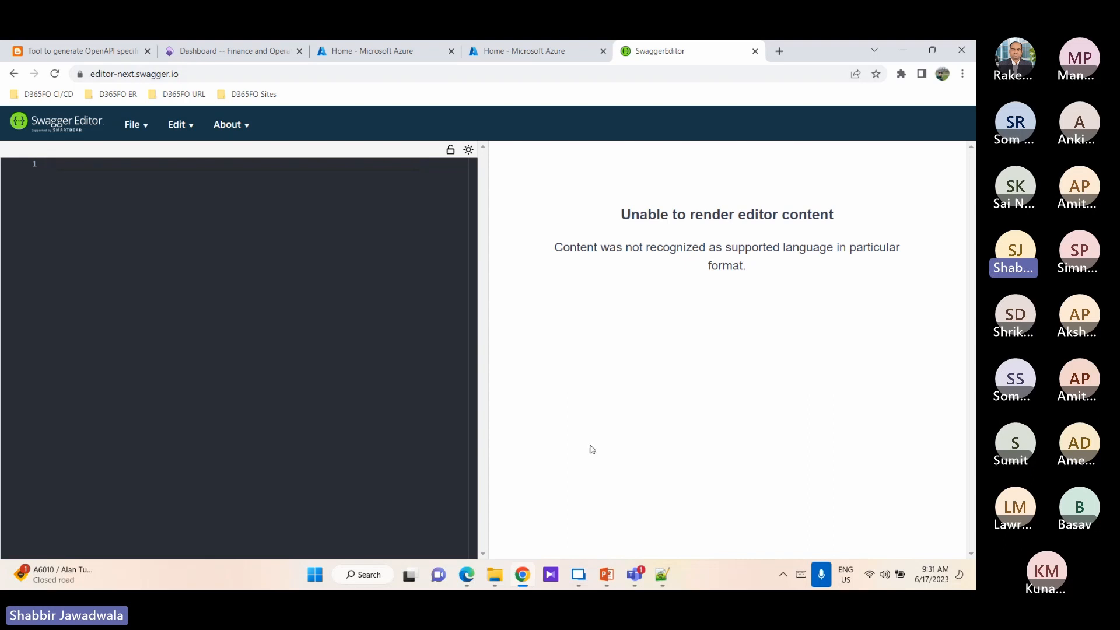
# - Copy the complete formatted JSON from Notepad++ and paste it into the empty Swagger Editor in Chrome
pyautogui.click(662, 575)
pyautogui.click(456, 315)
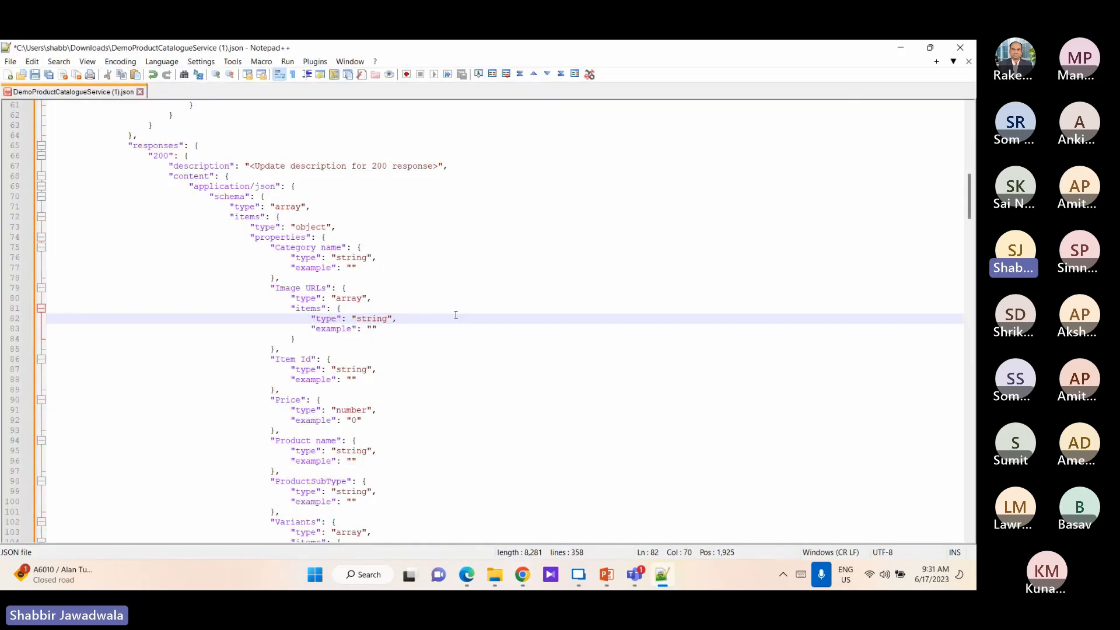
pyautogui.hotkey('ctrl', 'a')
pyautogui.hotkey('alt', 'Tab')
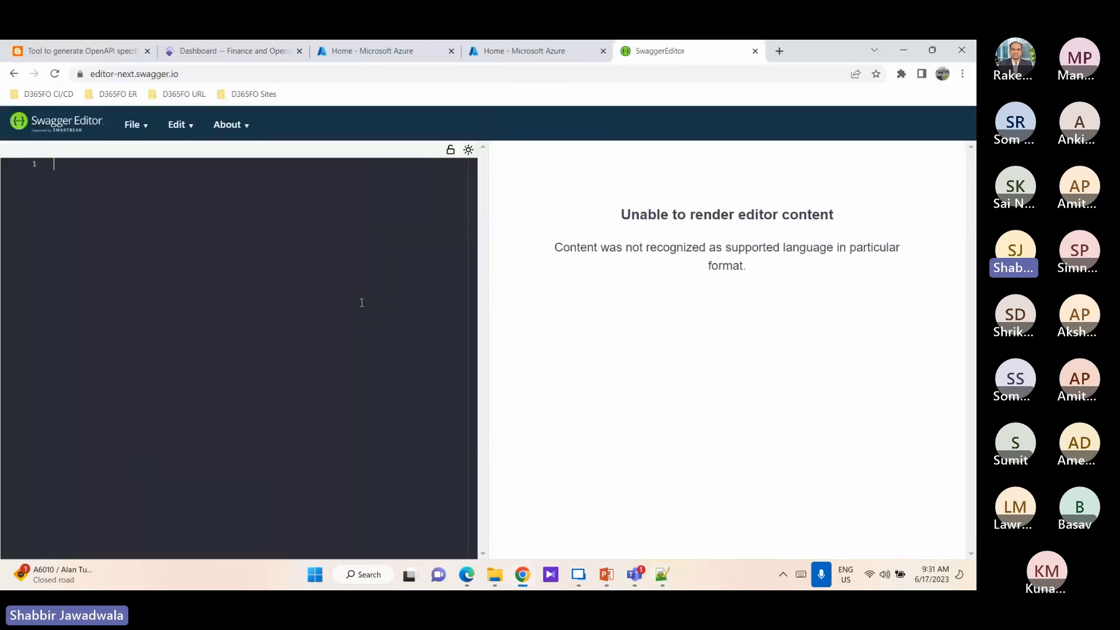
pyautogui.hotkey('ctrl', 'v')
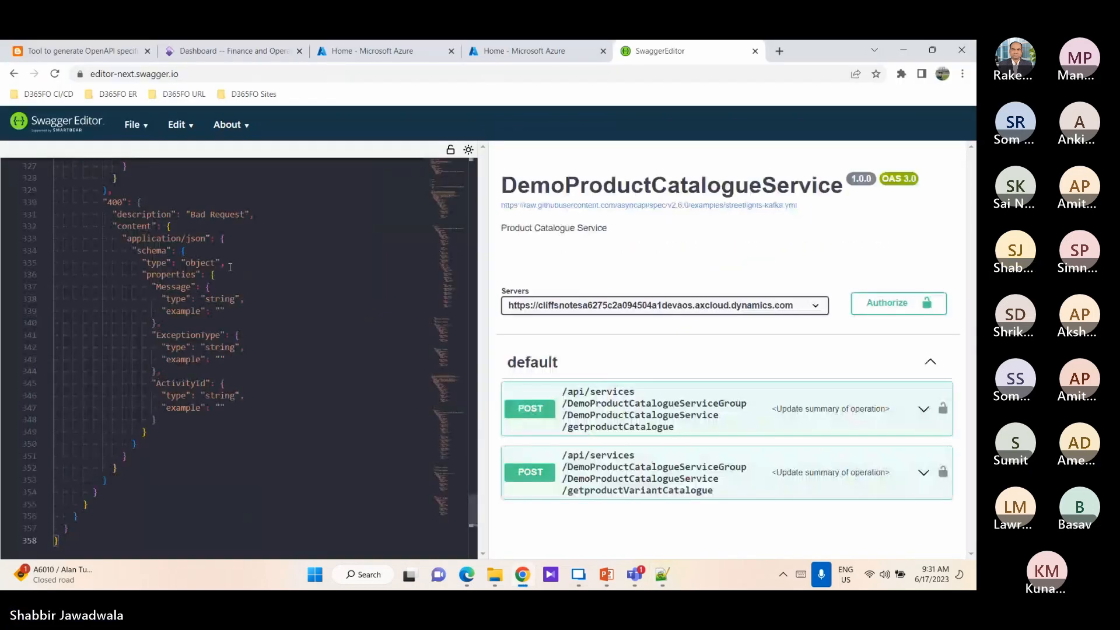
# - Check the available servers in the rendered API preview and expand the getproductCatalogue POST operation to view its request body
pyautogui.scroll(3, 224, 329)
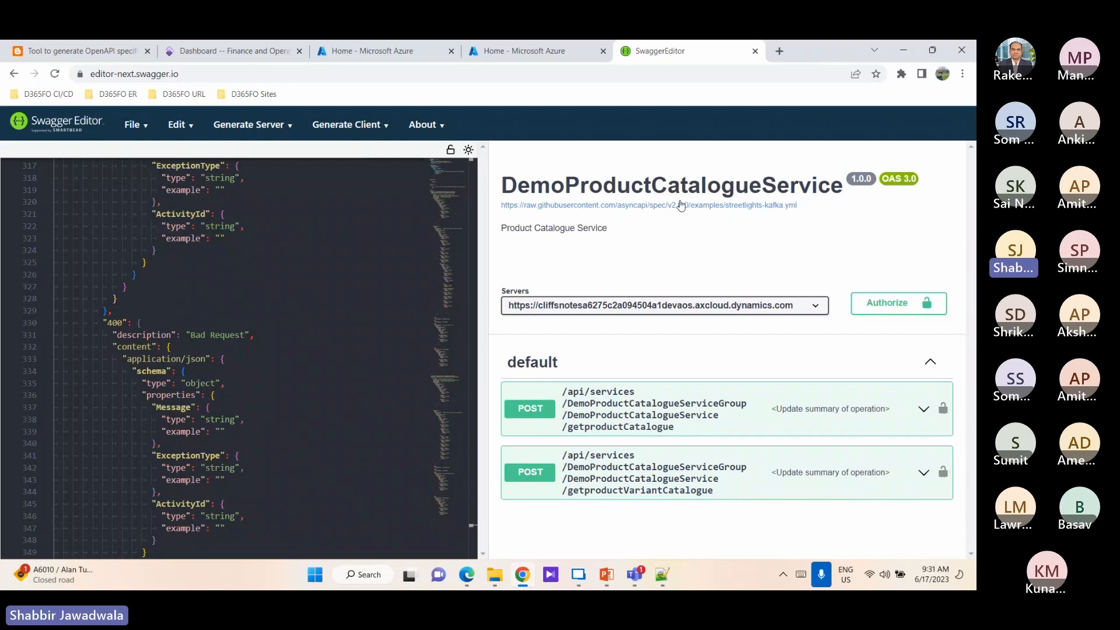
pyautogui.click(815, 307)
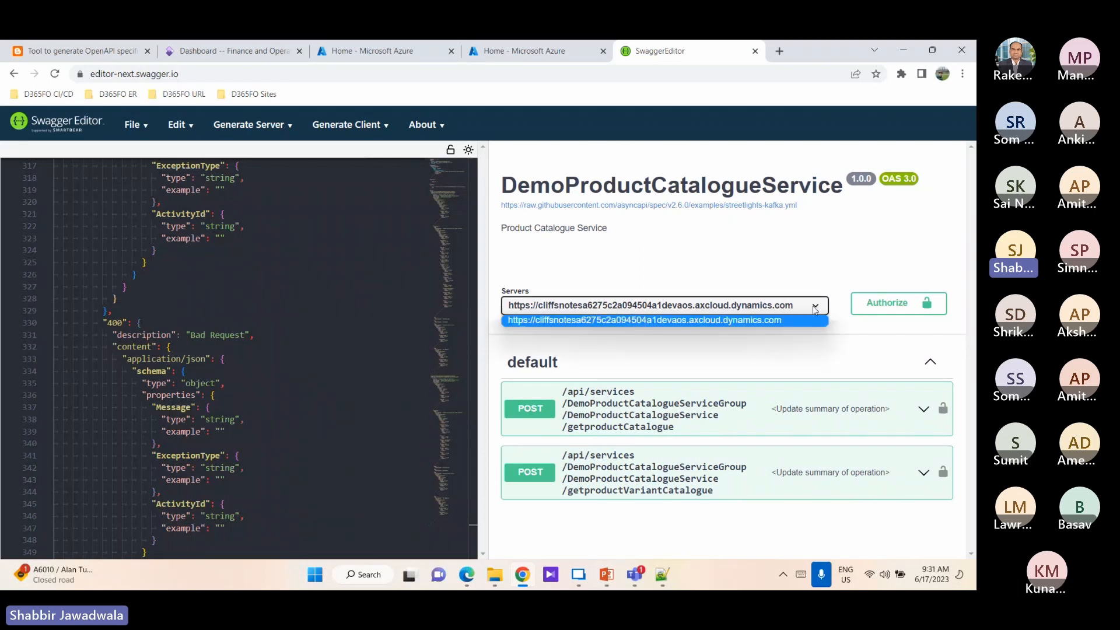
pyautogui.click(963, 402)
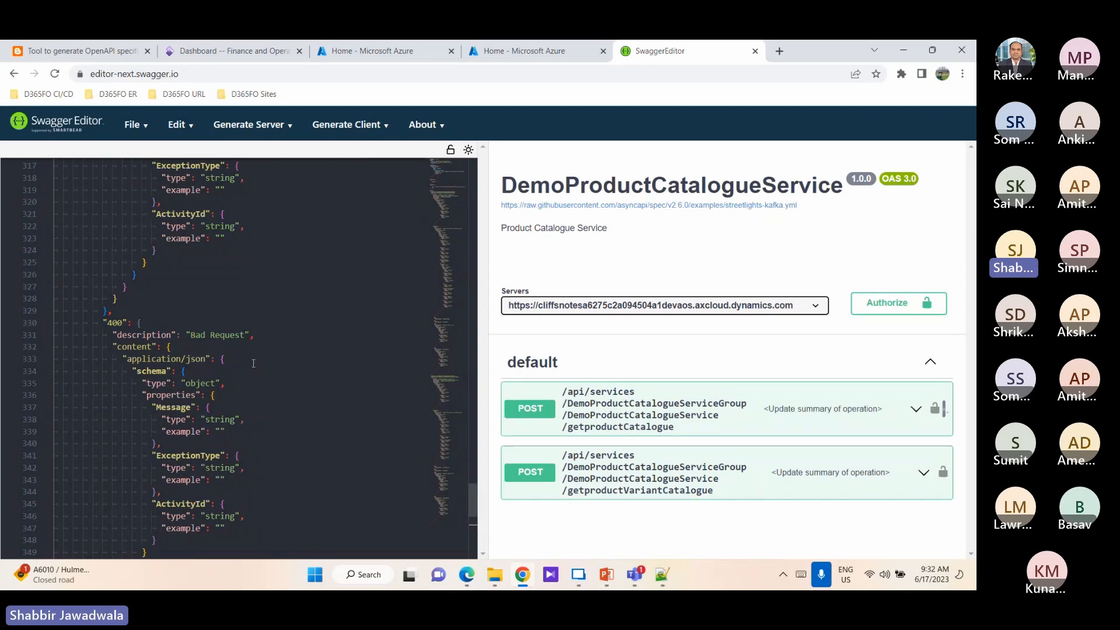
pyautogui.scroll(9, 253, 362)
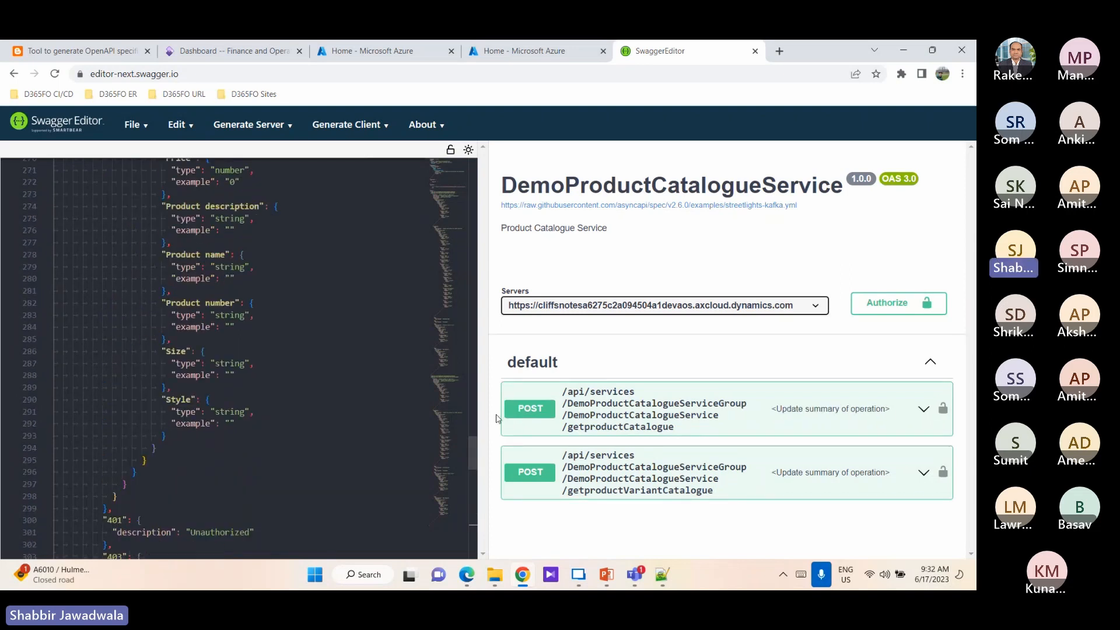
pyautogui.moveTo(473, 453); pyautogui.dragTo(469, 151)
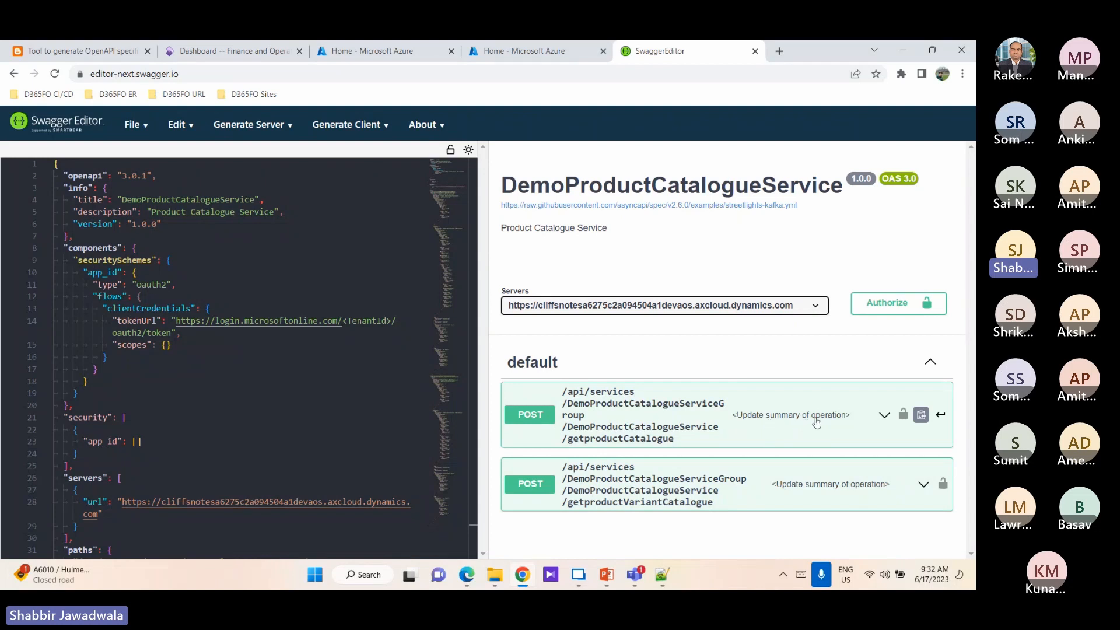
pyautogui.click(816, 420)
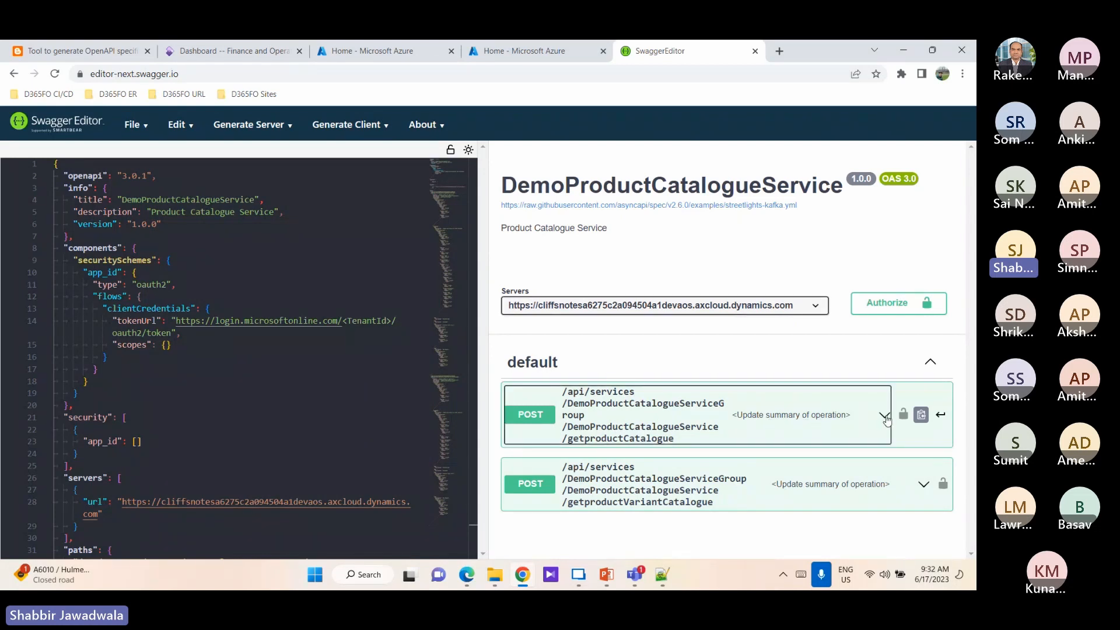
pyautogui.scroll(-2, 738, 489)
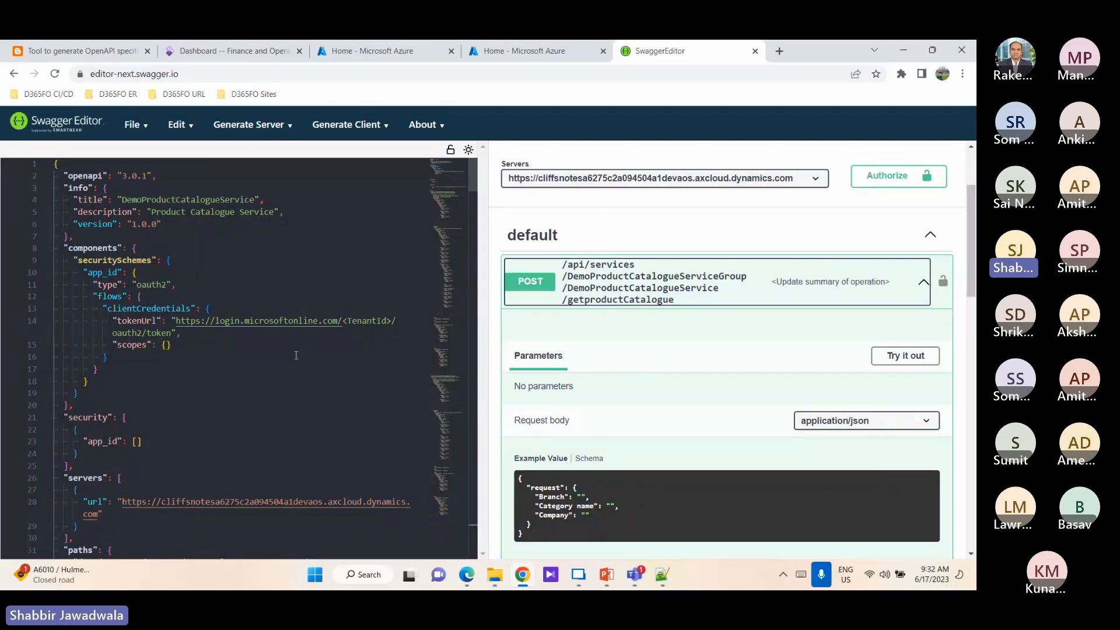
# - Select the <TenantId> placeholder in the clientCredentials tokenUrl and view the description of the openapi field
pyautogui.click(345, 320)
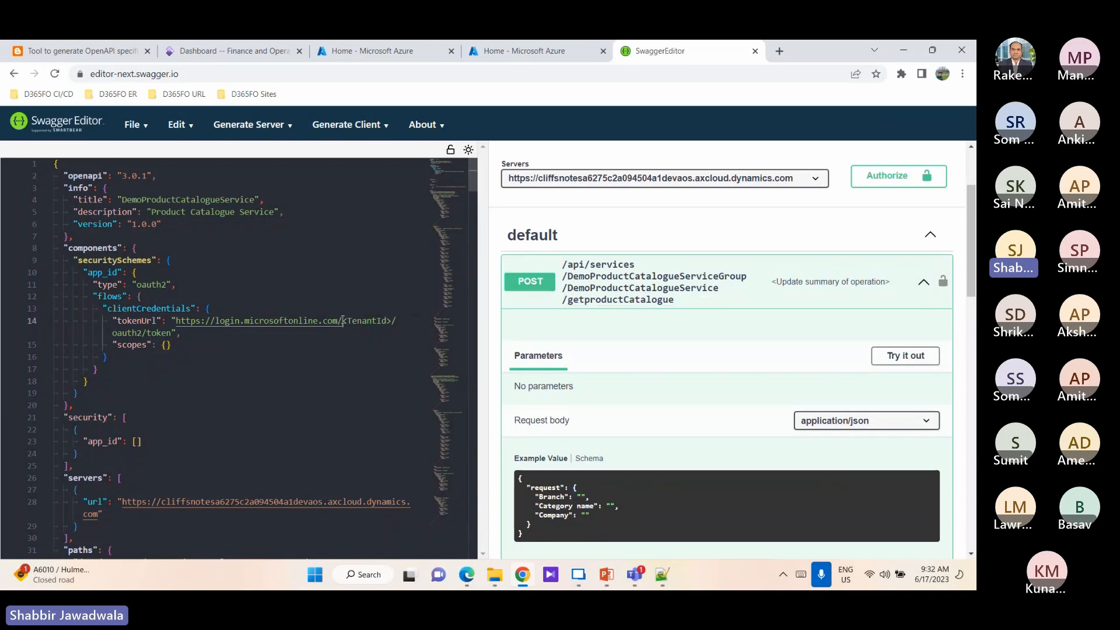
pyautogui.moveTo(346, 320); pyautogui.dragTo(394, 320)
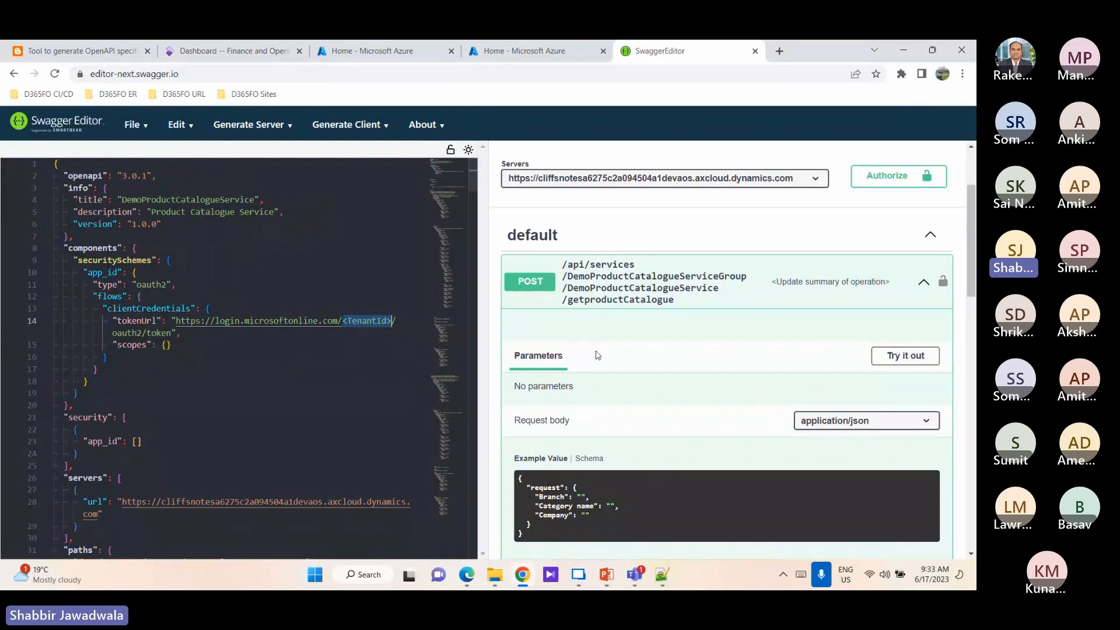
pyautogui.moveTo(67, 174)
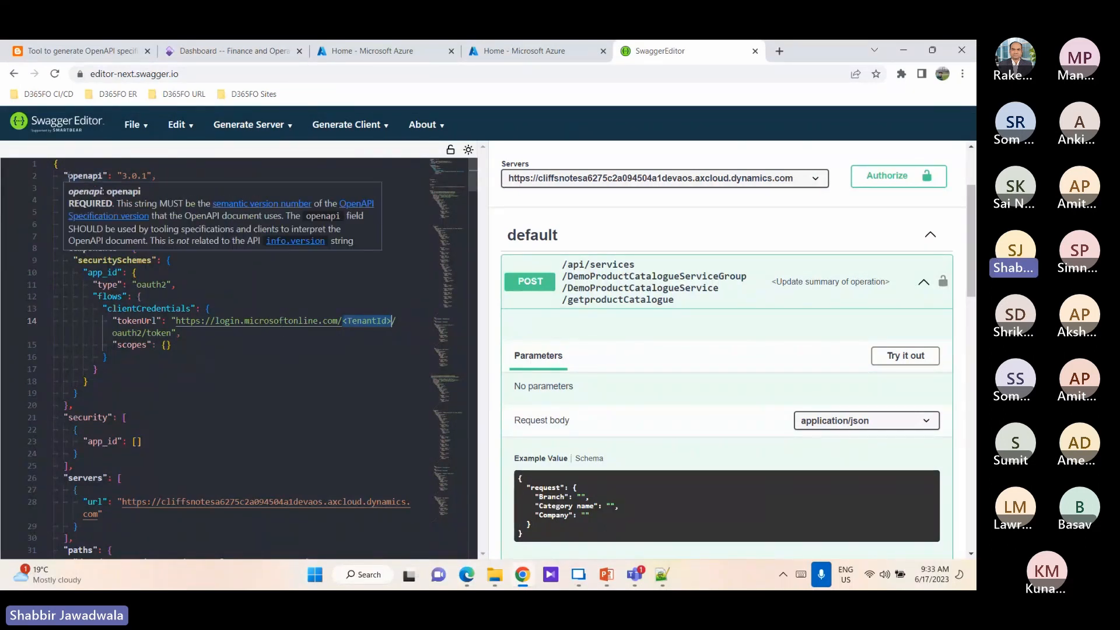
# - Highlight the openapi version and the info block's title, description and version at the start of the JSON definition
pyautogui.moveTo(66, 175); pyautogui.dragTo(167, 200)
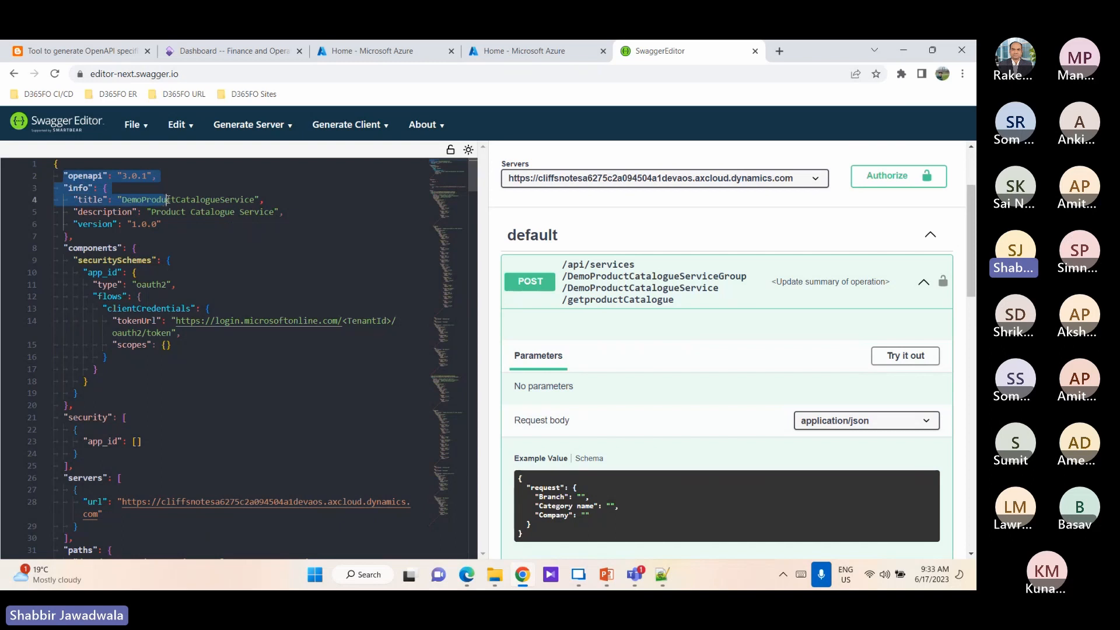
pyautogui.click(187, 199)
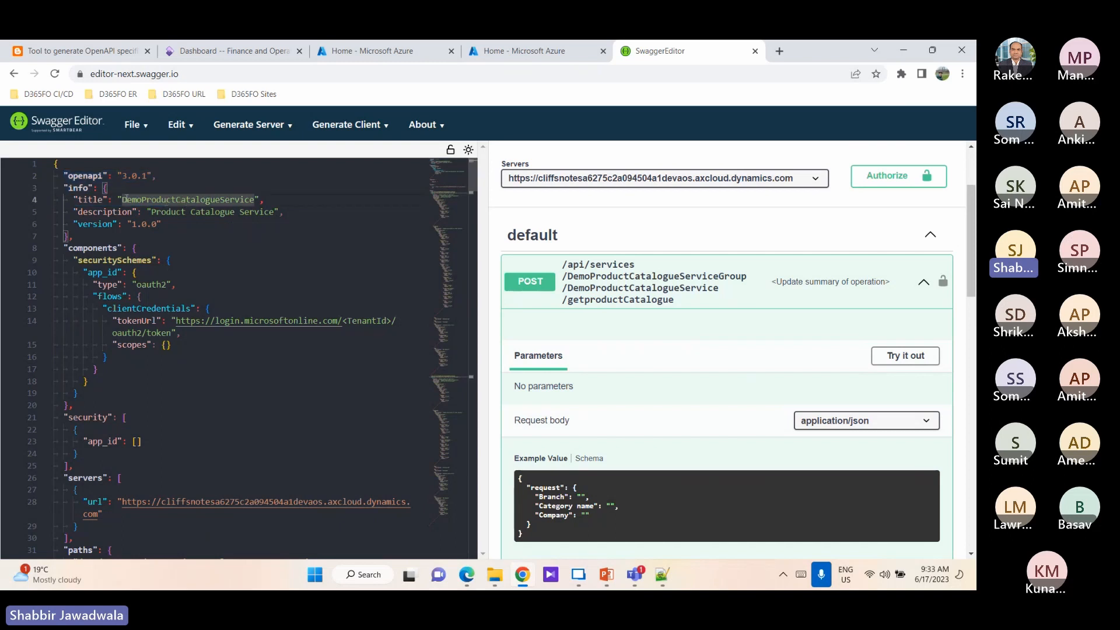
pyautogui.moveTo(166, 217)
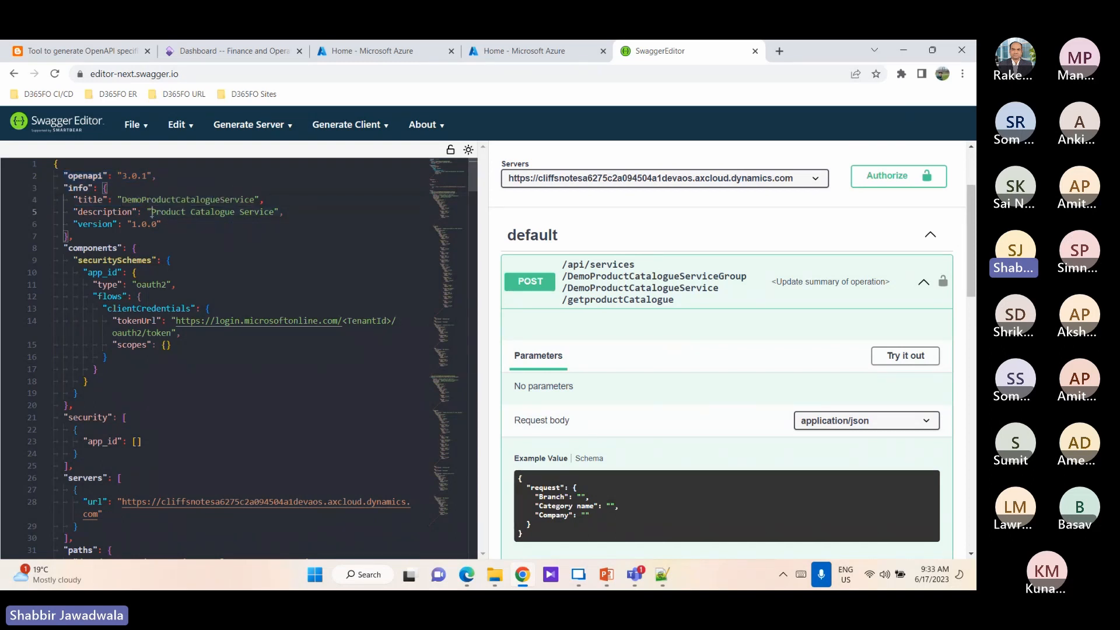
pyautogui.moveTo(153, 215); pyautogui.dragTo(275, 216)
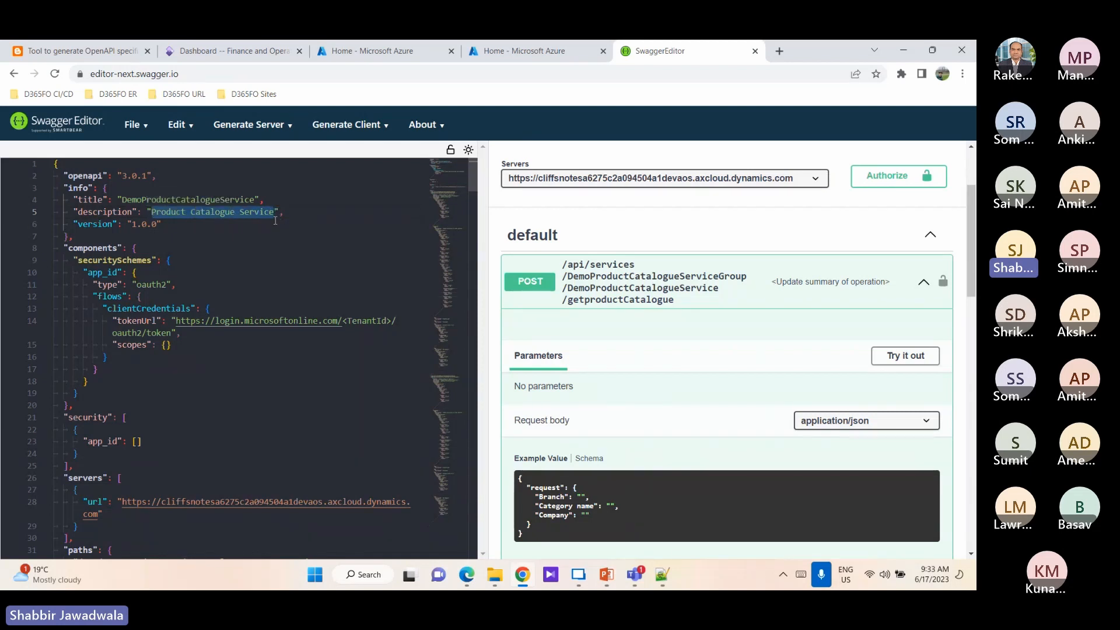
pyautogui.click(156, 228)
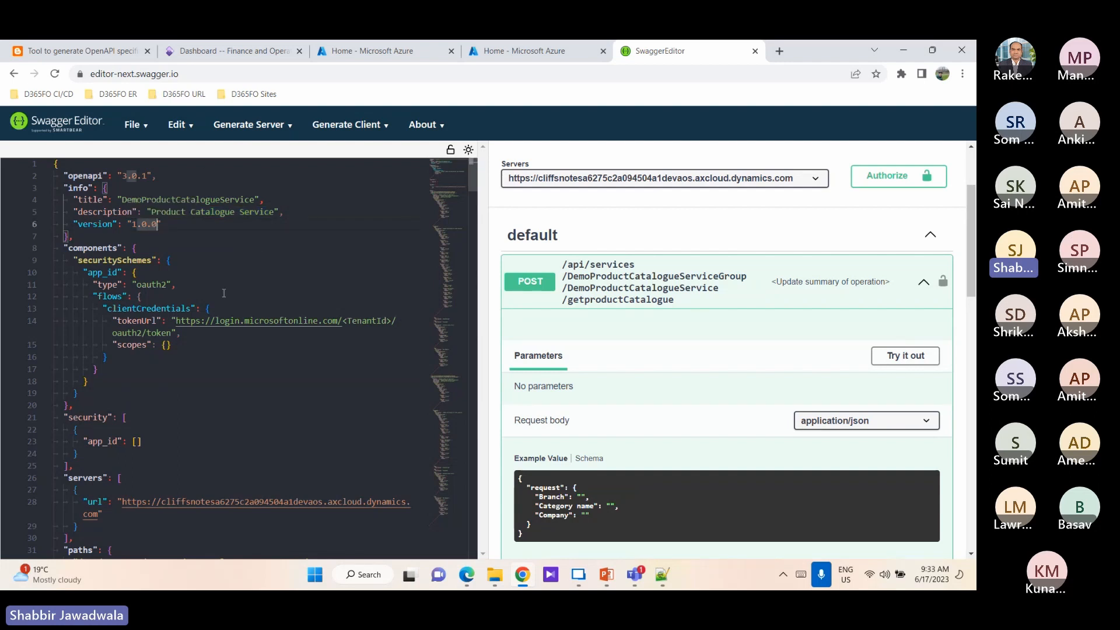
# - View the description of the tokenUrl field under clientCredentials and select the <TenantId> placeholder in its URL
pyautogui.scroll(-1, 224, 293)
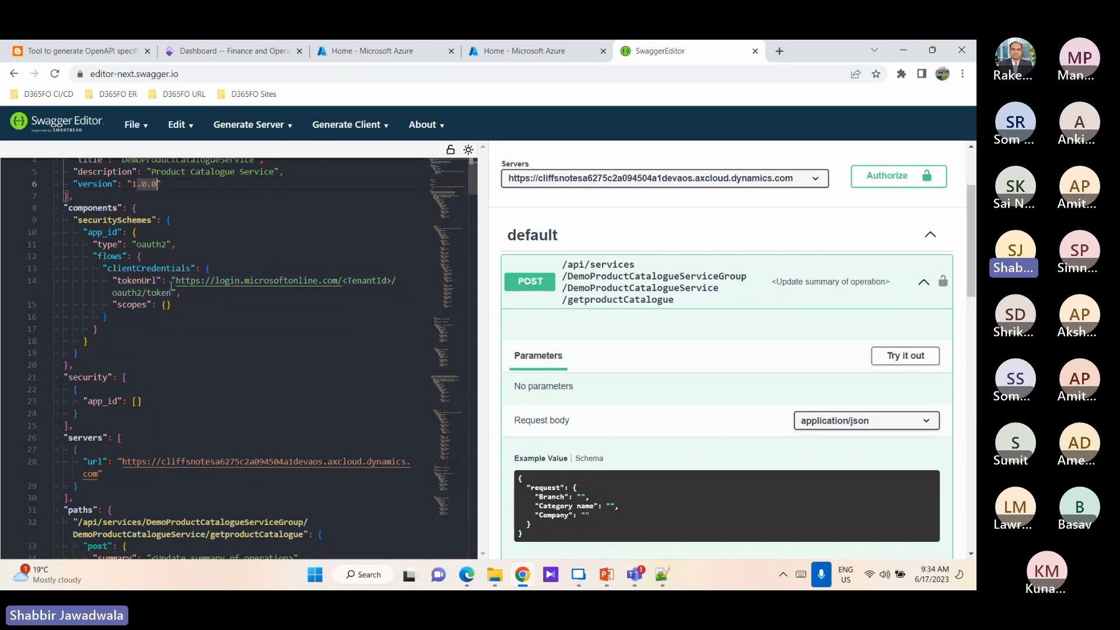
pyautogui.moveTo(153, 284)
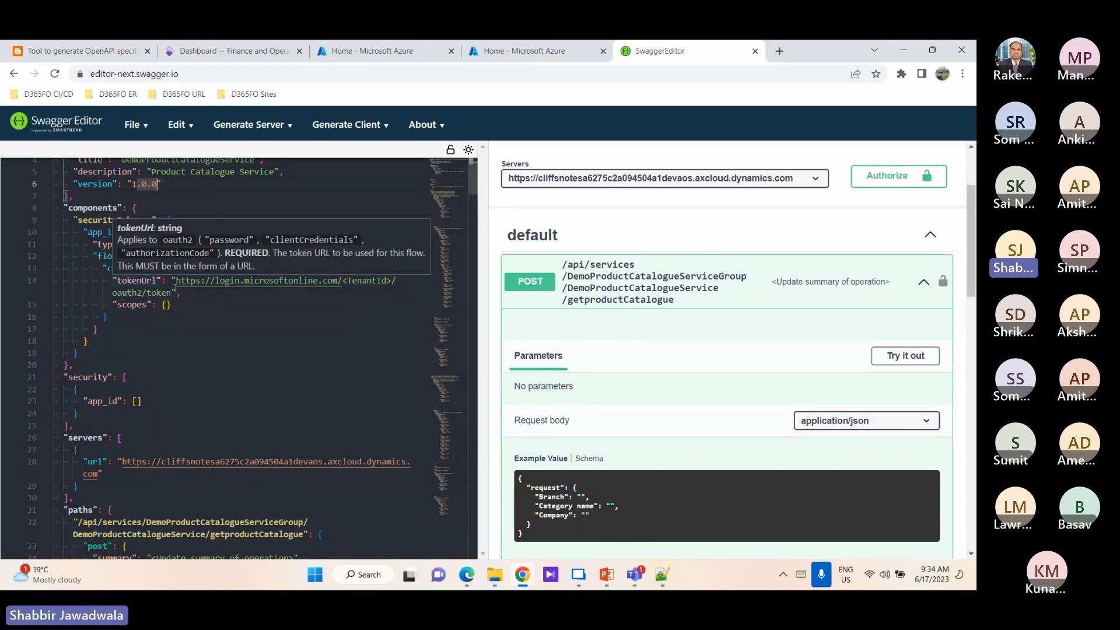
pyautogui.moveTo(173, 305)
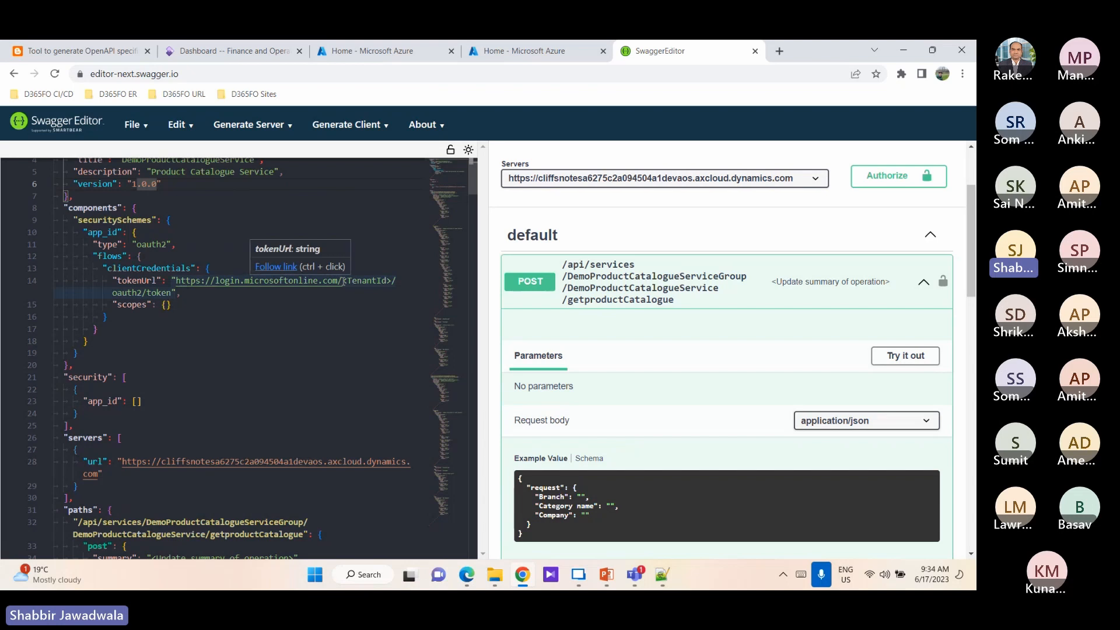
pyautogui.moveTo(344, 280); pyautogui.dragTo(392, 280)
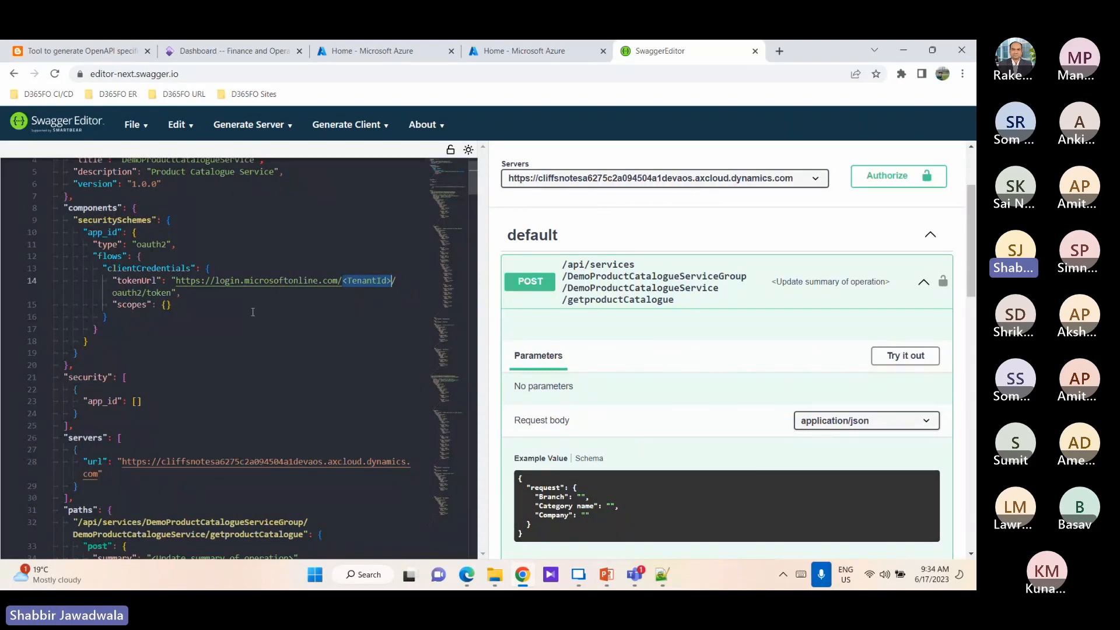
# - Show the paths section in the JSON, and collapse and re-expand the getproductCatalogue operation in the preview
pyautogui.scroll(-8, 223, 326)
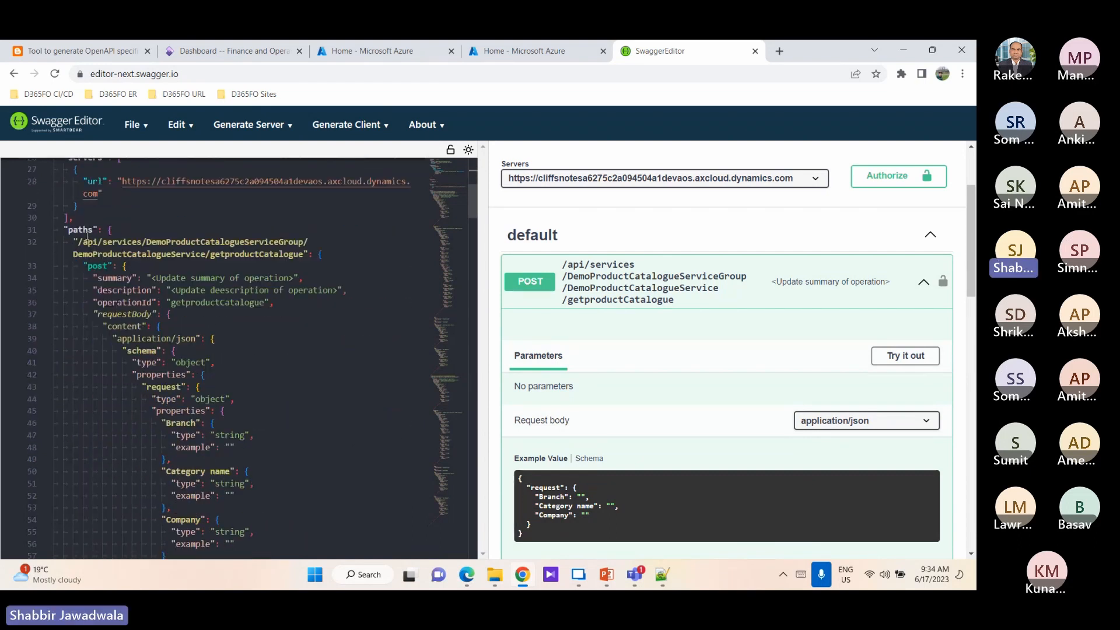
pyautogui.moveTo(86, 233)
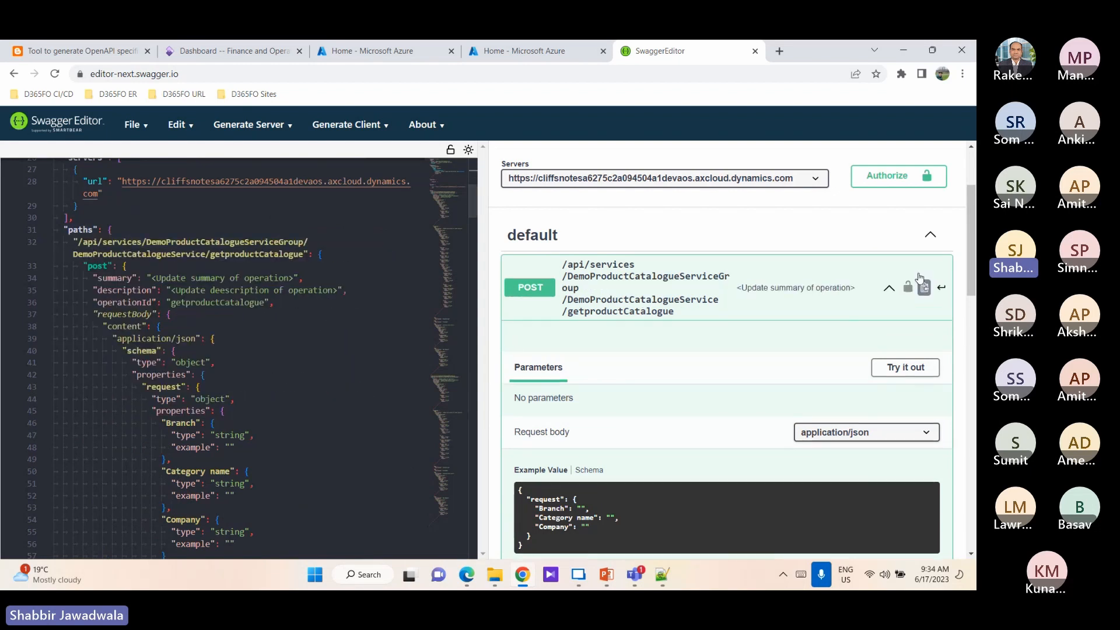
pyautogui.click(885, 290)
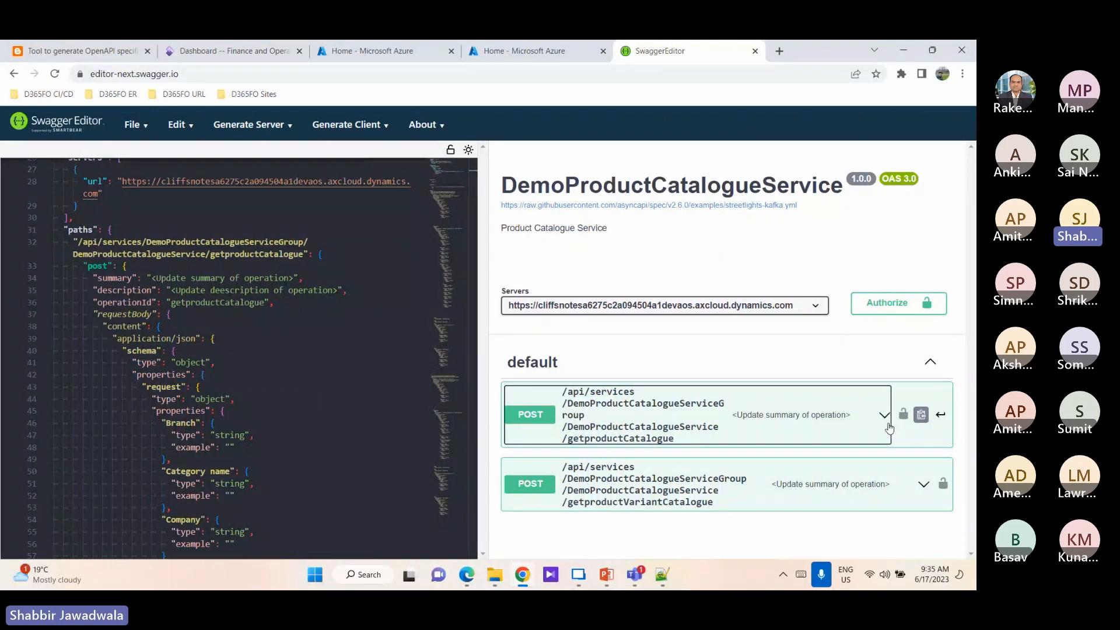
pyautogui.click(878, 417)
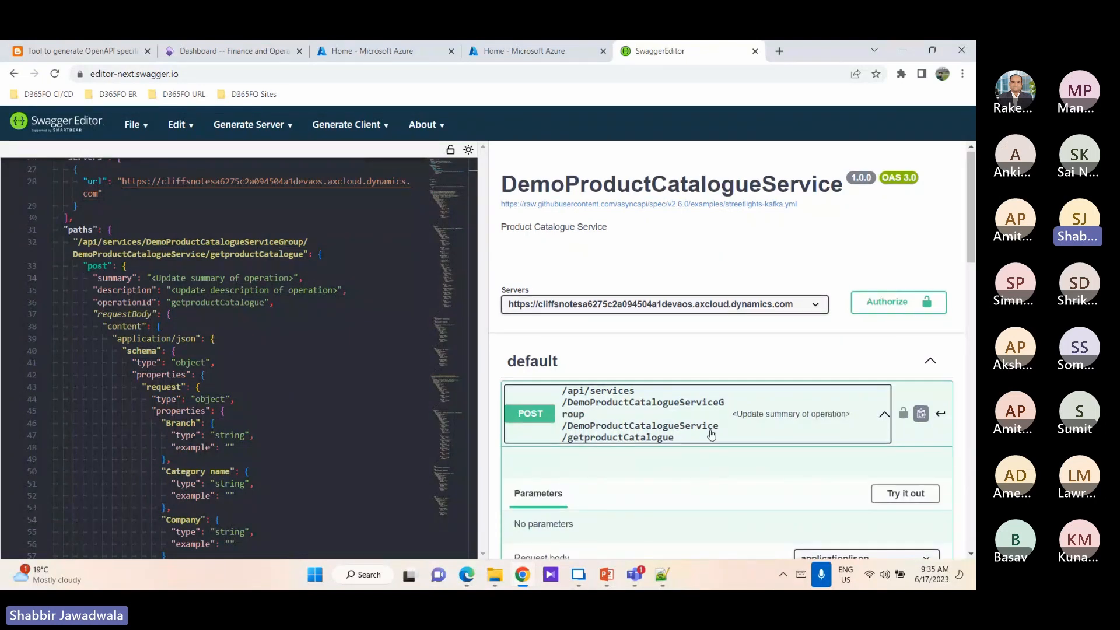
# - Show the getproductCatalogue request body as a schema and expand request with its Branch, Category name and Company properties
pyautogui.scroll(-5, 711, 426)
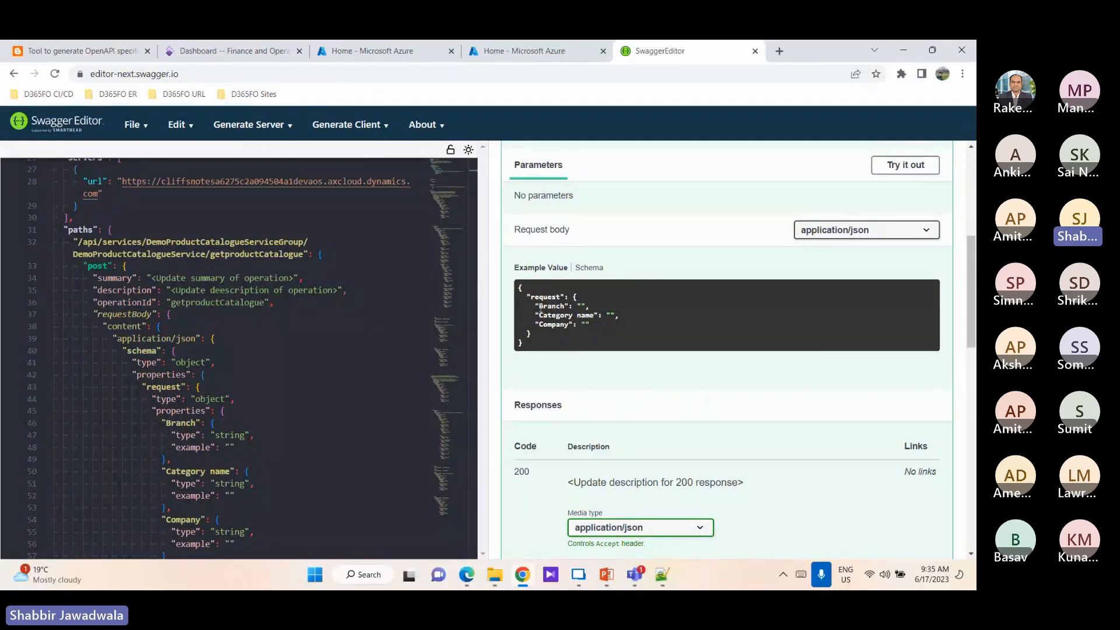
pyautogui.click(591, 269)
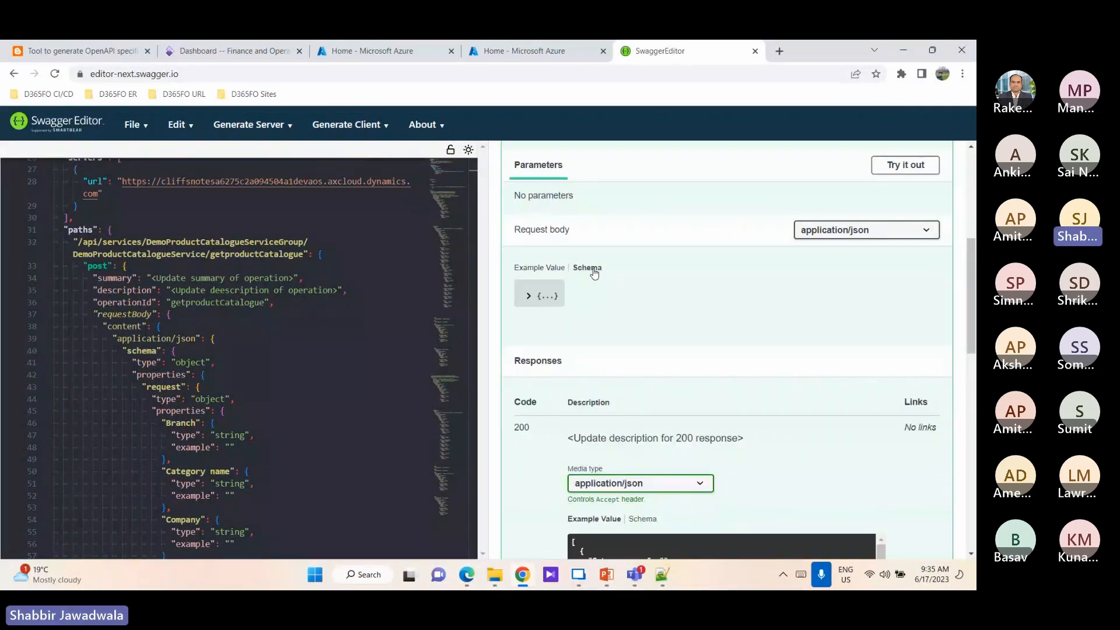
pyautogui.click(530, 296)
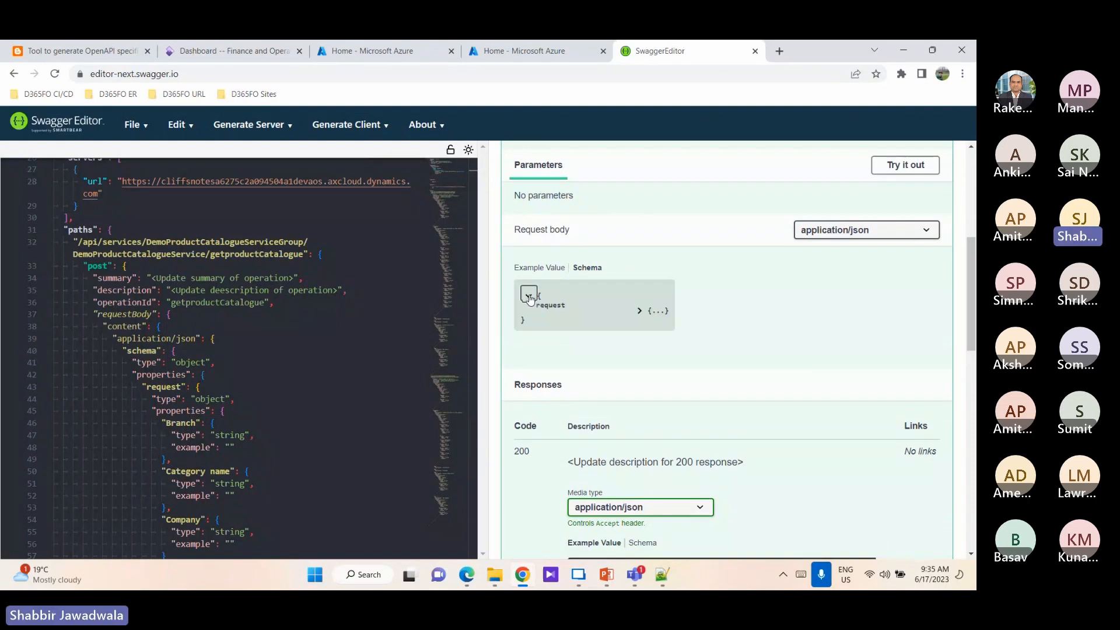
pyautogui.click(638, 312)
pyautogui.click(750, 327)
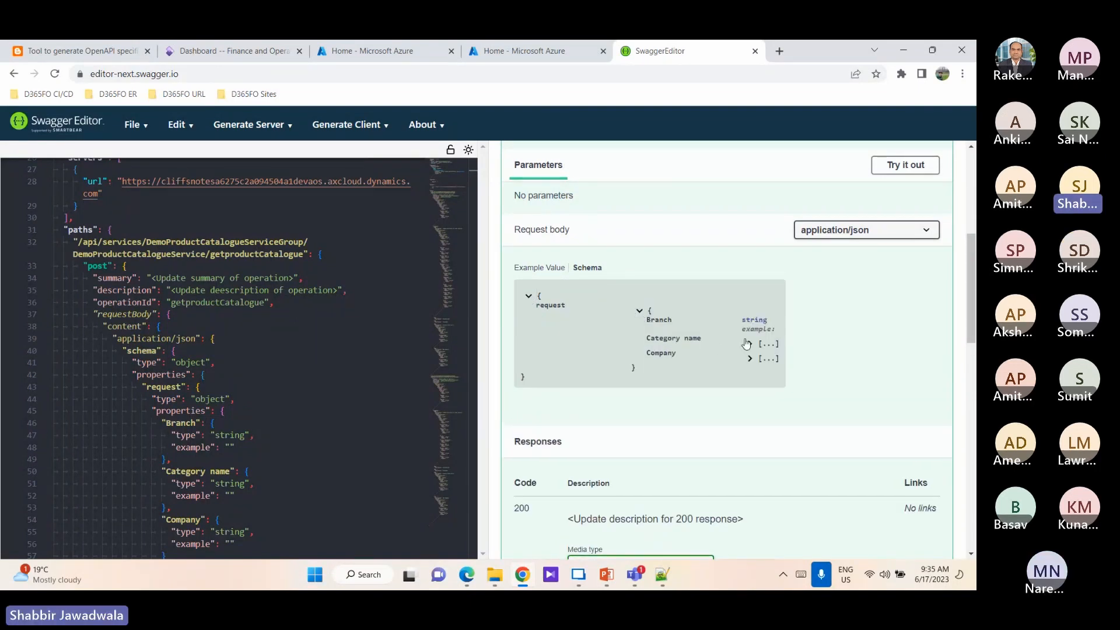
pyautogui.click(749, 340)
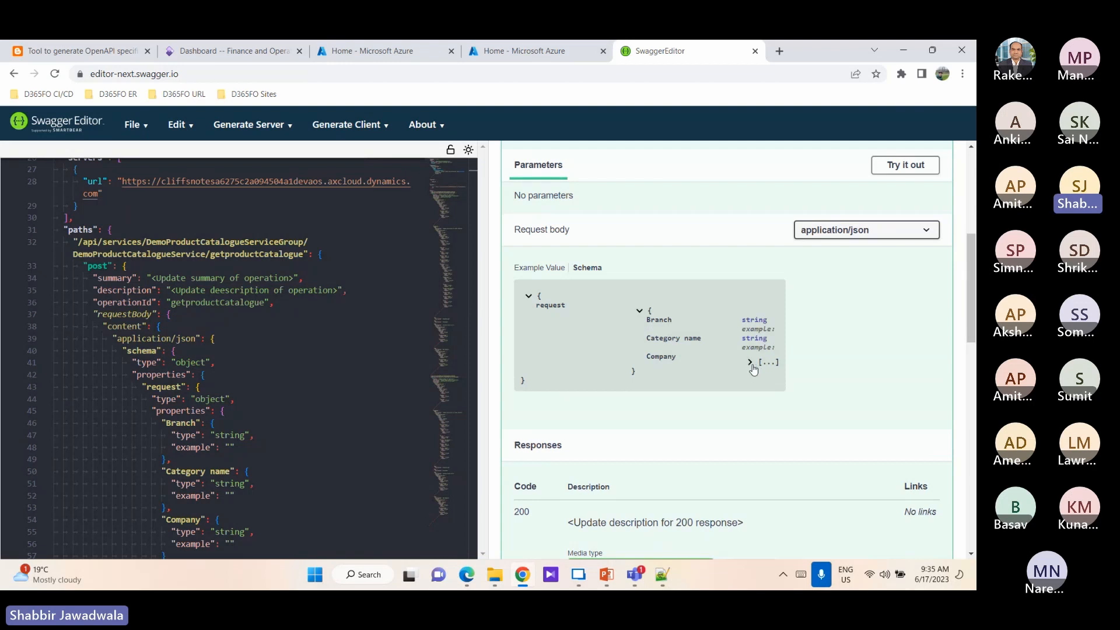
pyautogui.click(751, 363)
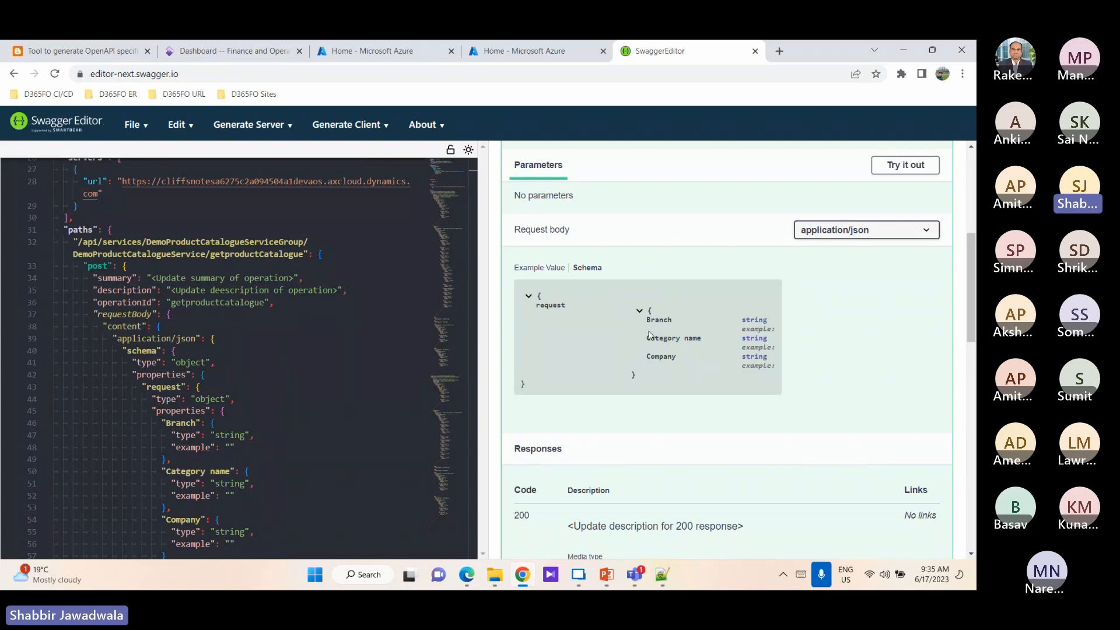
# - Review the example value of the 200 response and expand its schema down to the fields of the Variants array
pyautogui.scroll(-3, 652, 337)
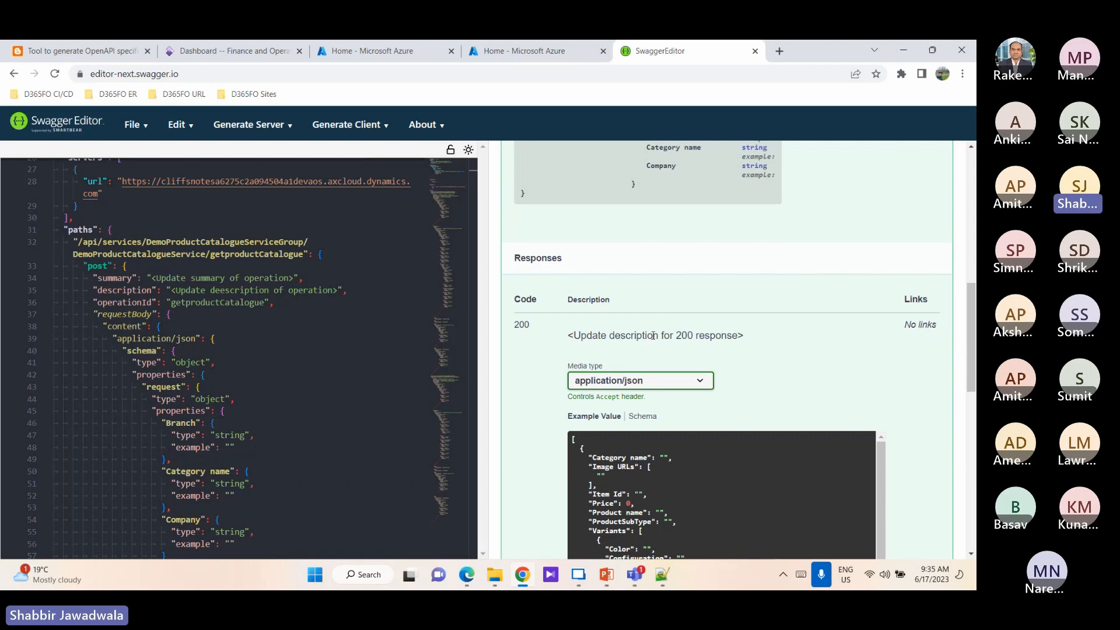
pyautogui.scroll(-1, 691, 337)
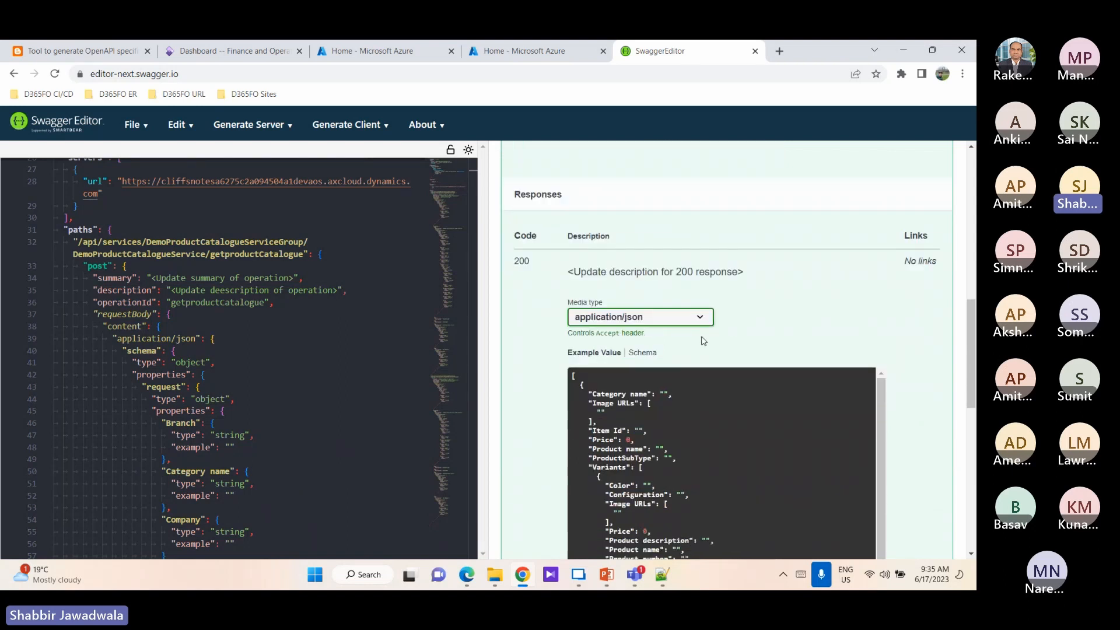
pyautogui.scroll(-2, 708, 358)
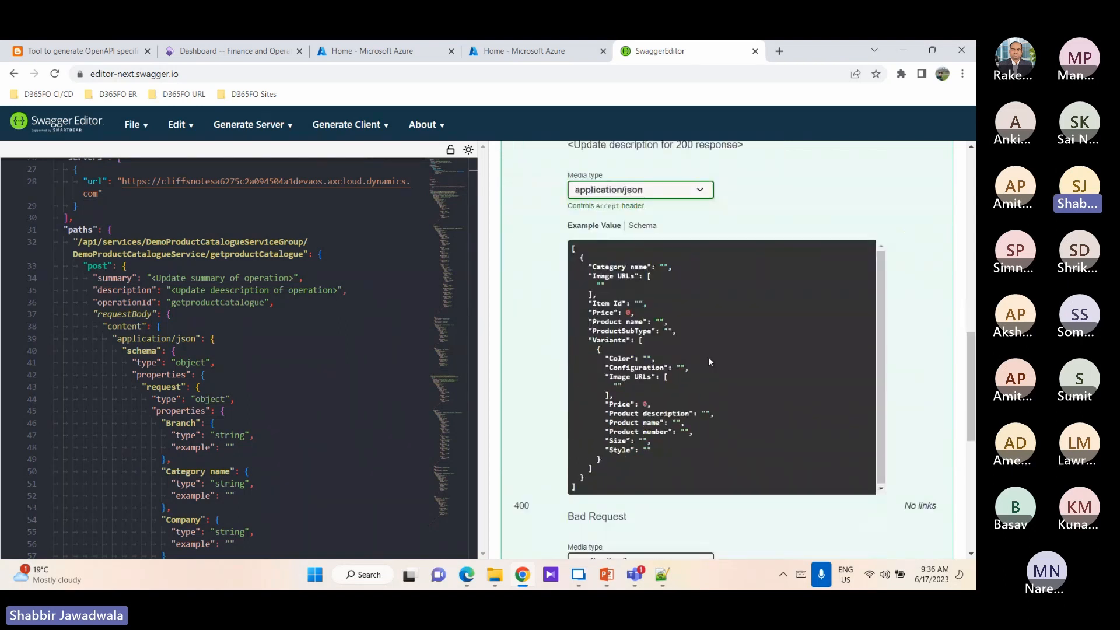
pyautogui.scroll(2, 648, 331)
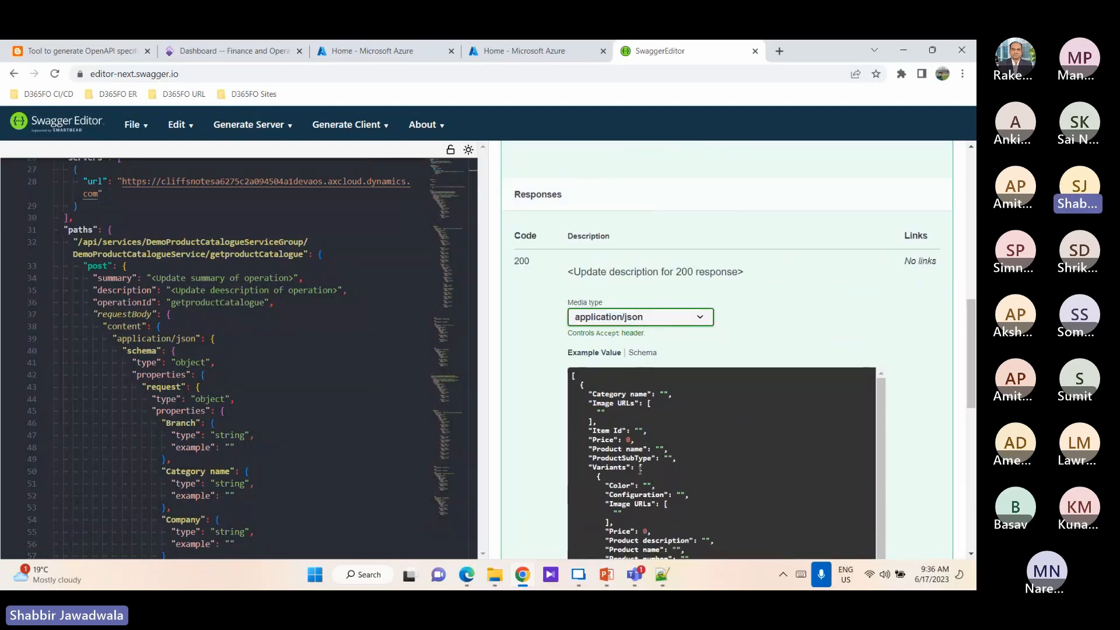
pyautogui.scroll(-2, 647, 364)
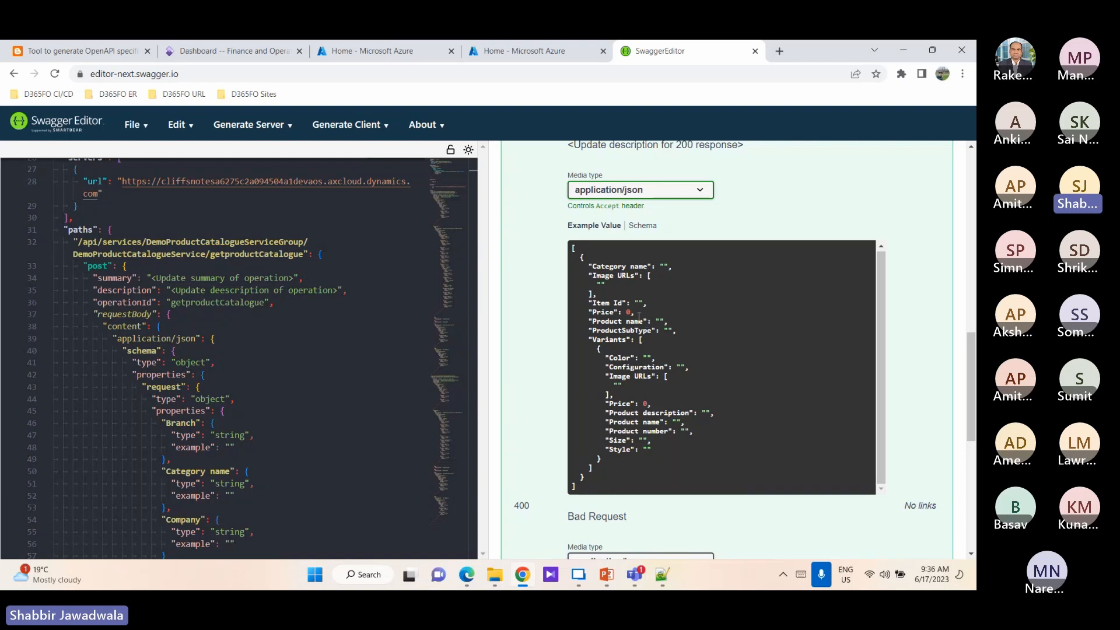
pyautogui.click(641, 227)
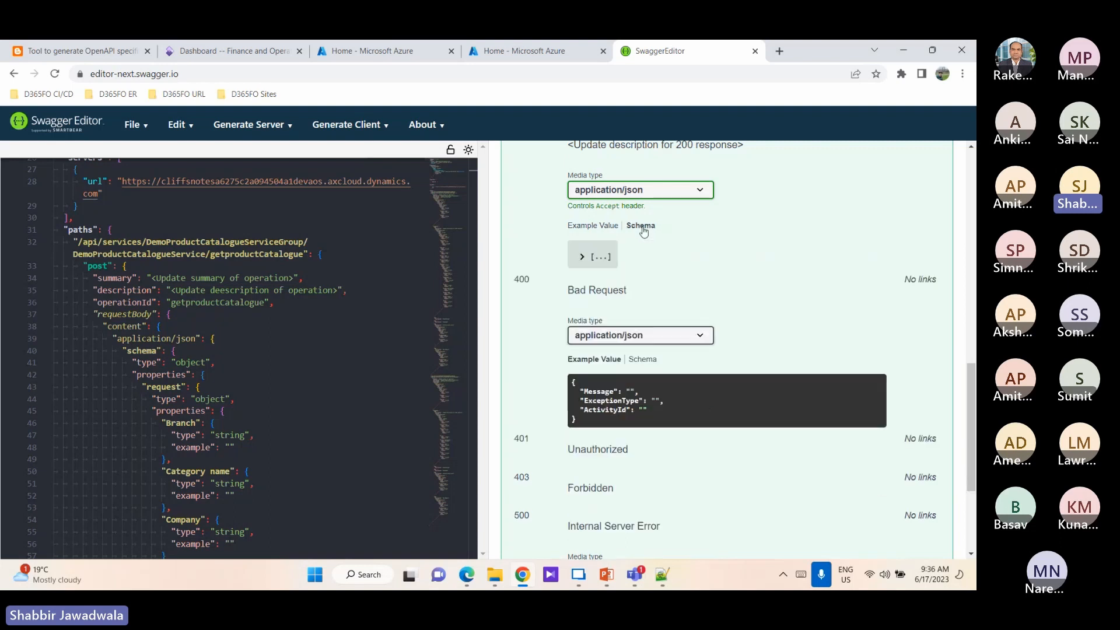
pyautogui.click(582, 257)
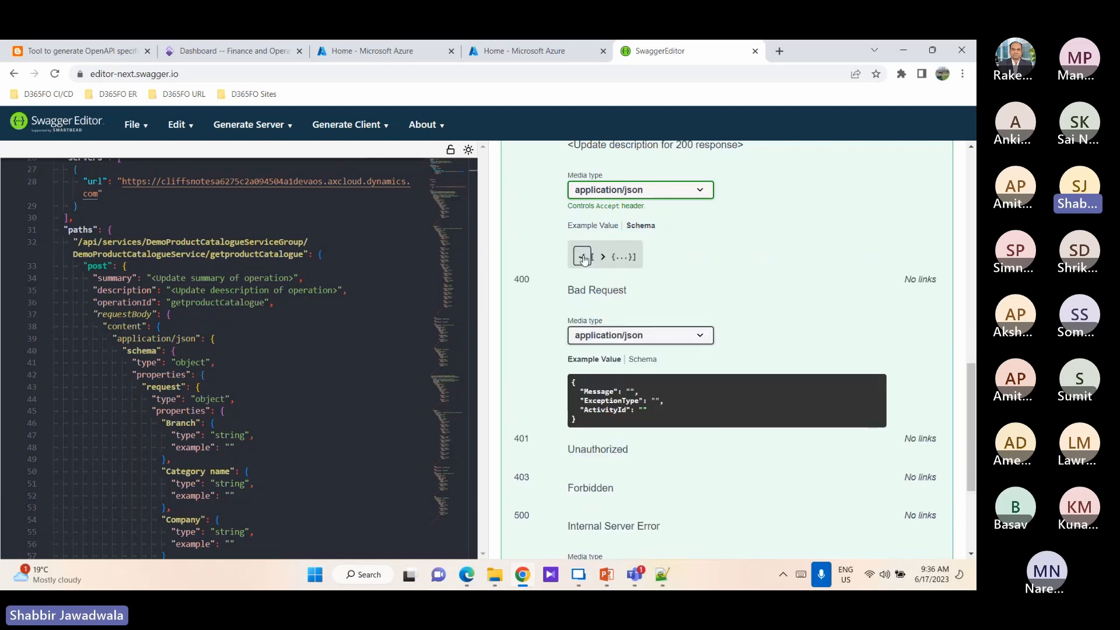
pyautogui.scroll(2, 589, 272)
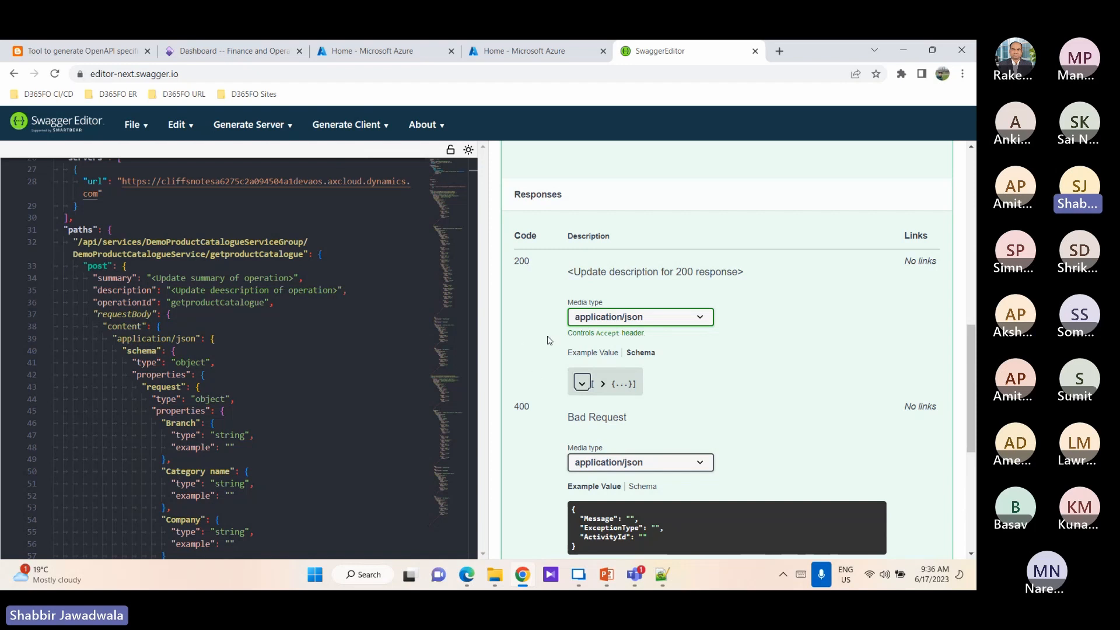
pyautogui.click(596, 384)
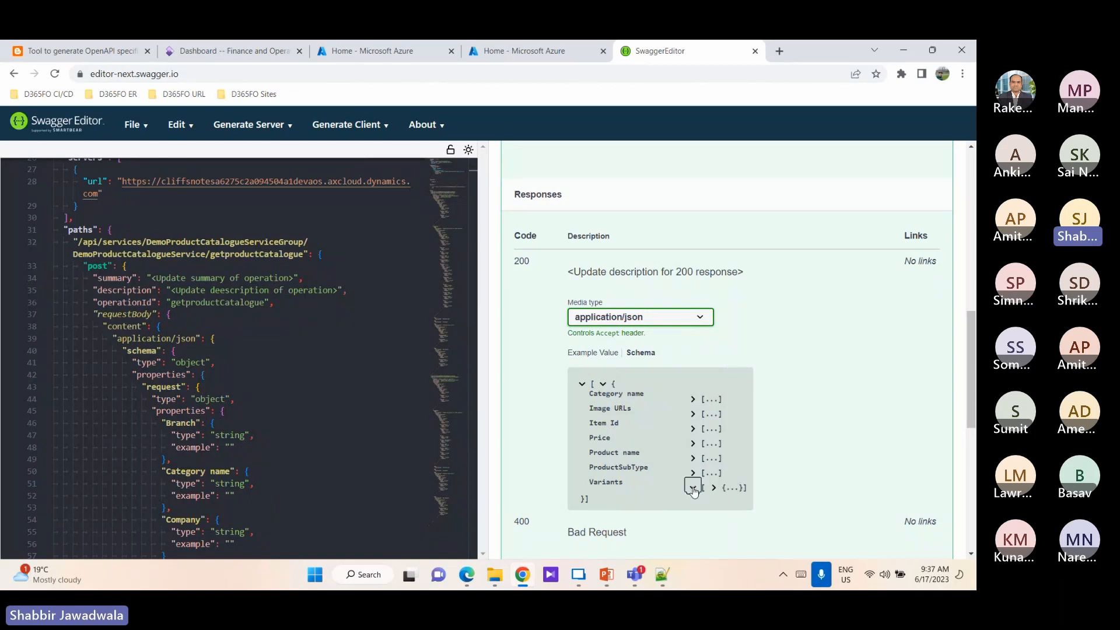
pyautogui.click(711, 487)
pyautogui.scroll(-2, 723, 478)
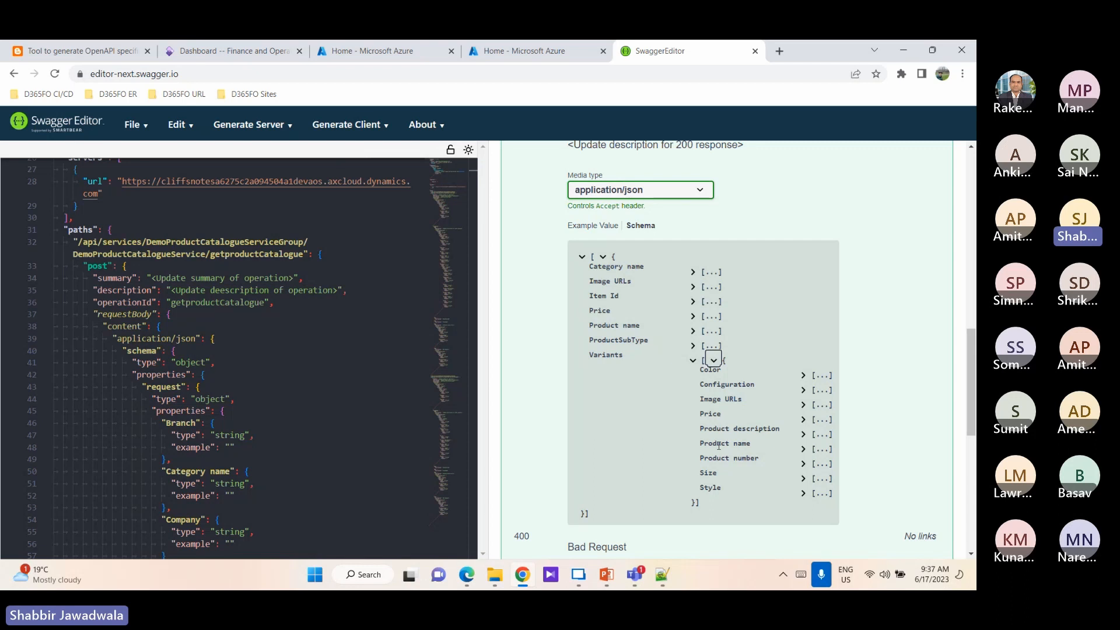
# - Collapse the 200 response schema and examine the 400, 401, 403 and 500 error responses of getproductCatalogue
pyautogui.scroll(-4, 680, 398)
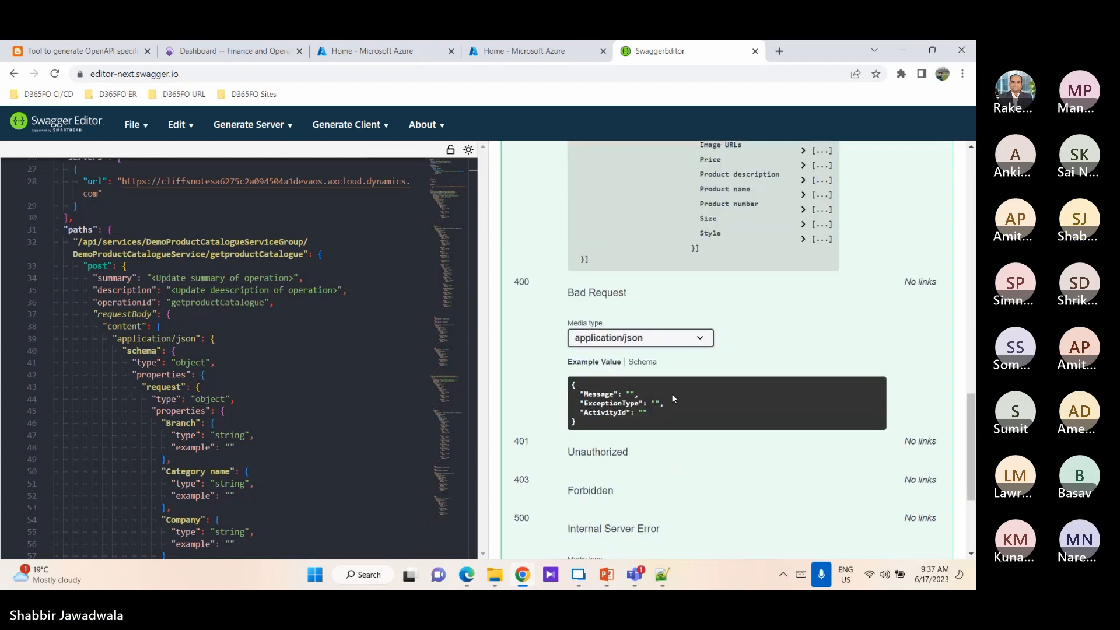
pyautogui.scroll(5, 667, 393)
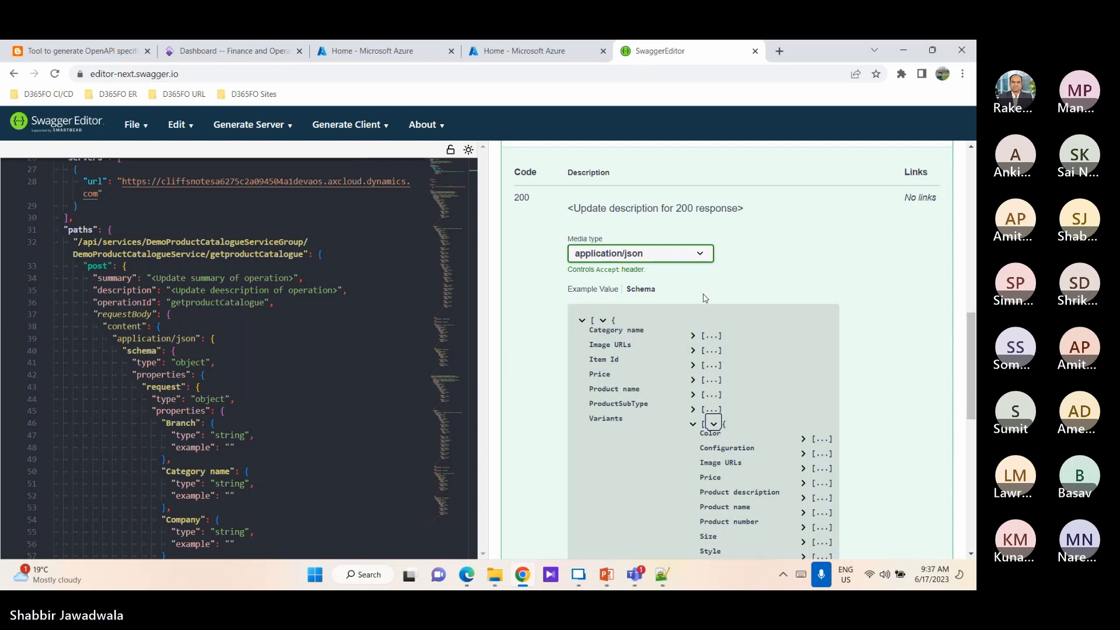
pyautogui.click(586, 320)
pyautogui.scroll(-2, 618, 352)
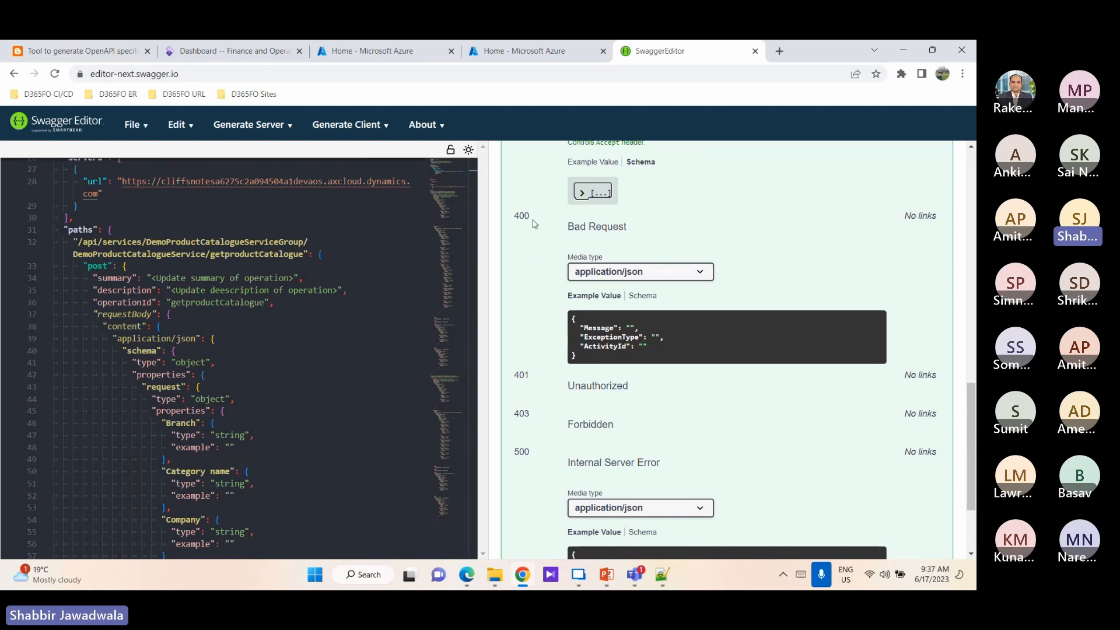
pyautogui.scroll(3, 533, 245)
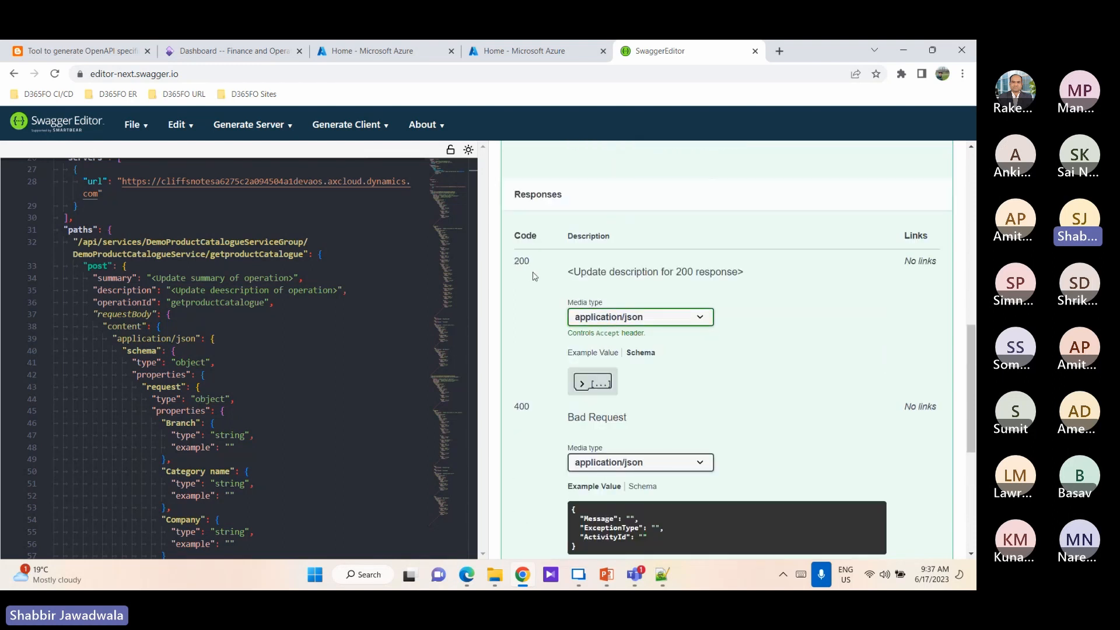
pyautogui.scroll(-2, 535, 311)
pyautogui.scroll(-2, 530, 292)
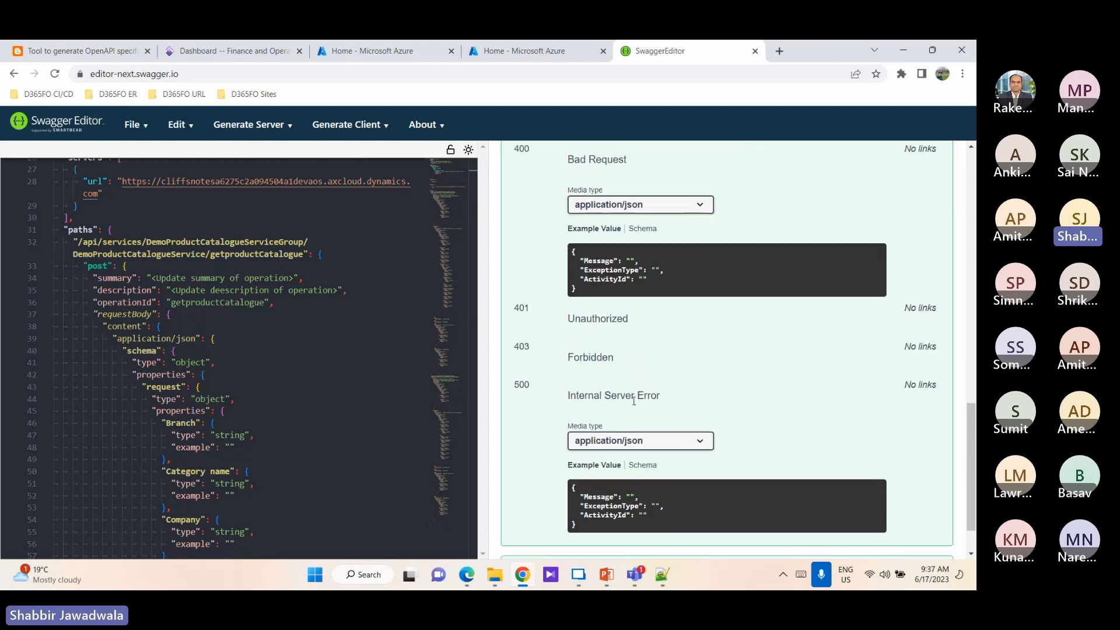
pyautogui.scroll(-2, 576, 397)
pyautogui.scroll(3, 595, 243)
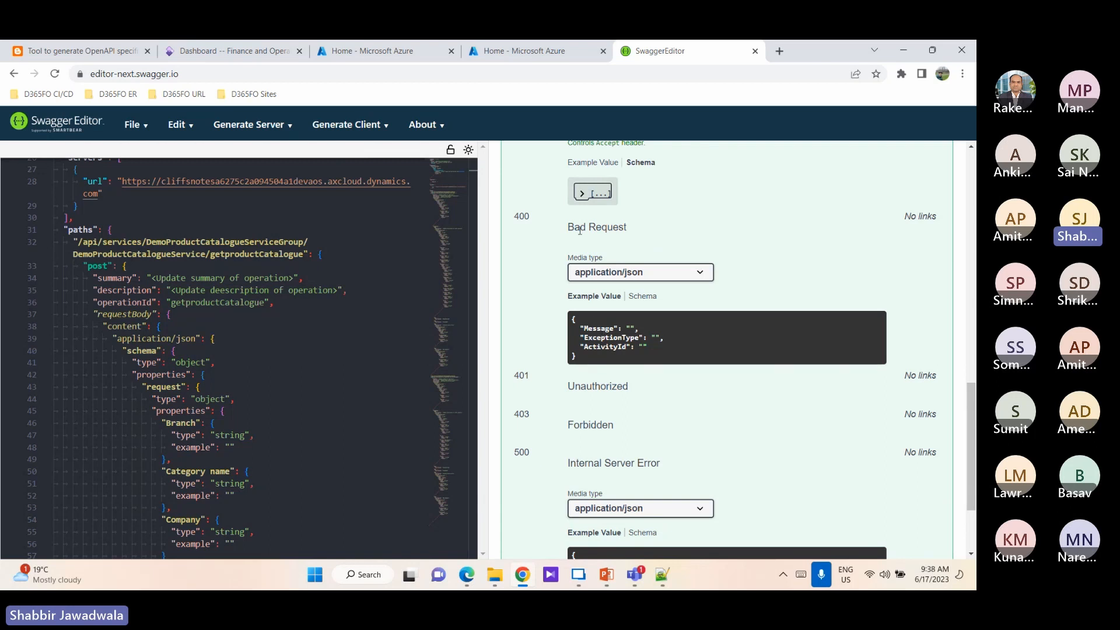
# - Review the last getproductCatalogue responses and the getproductVariantCatalogue operation, and collapse and re-expand the default group
pyautogui.scroll(-2, 589, 412)
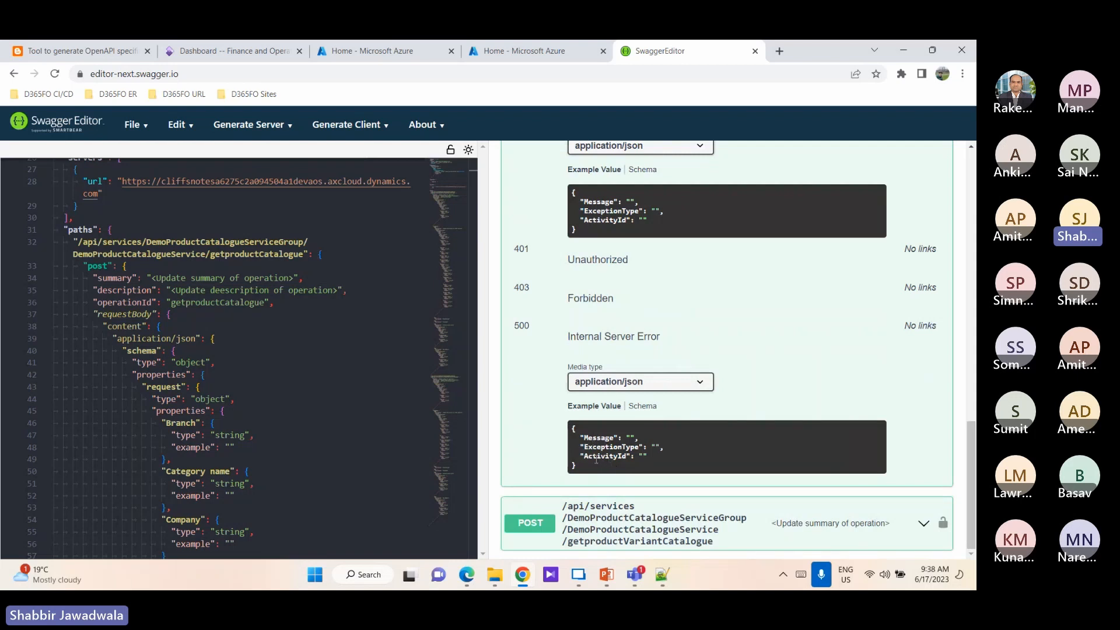
pyautogui.scroll(5, 596, 460)
pyautogui.scroll(10, 596, 459)
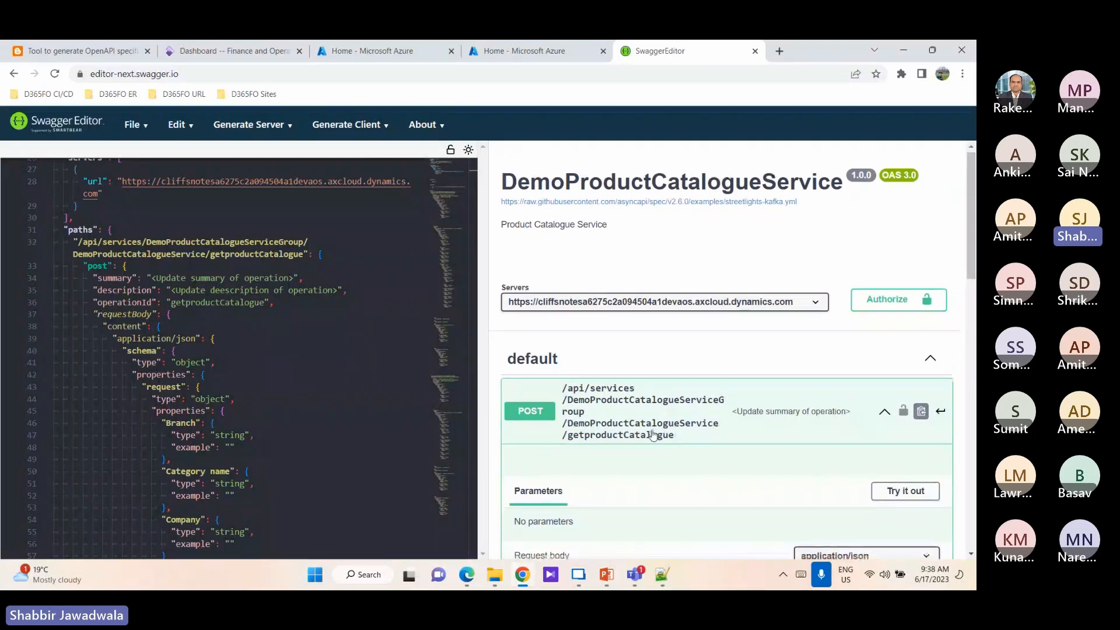
pyautogui.scroll(-3, 652, 434)
pyautogui.scroll(3, 652, 433)
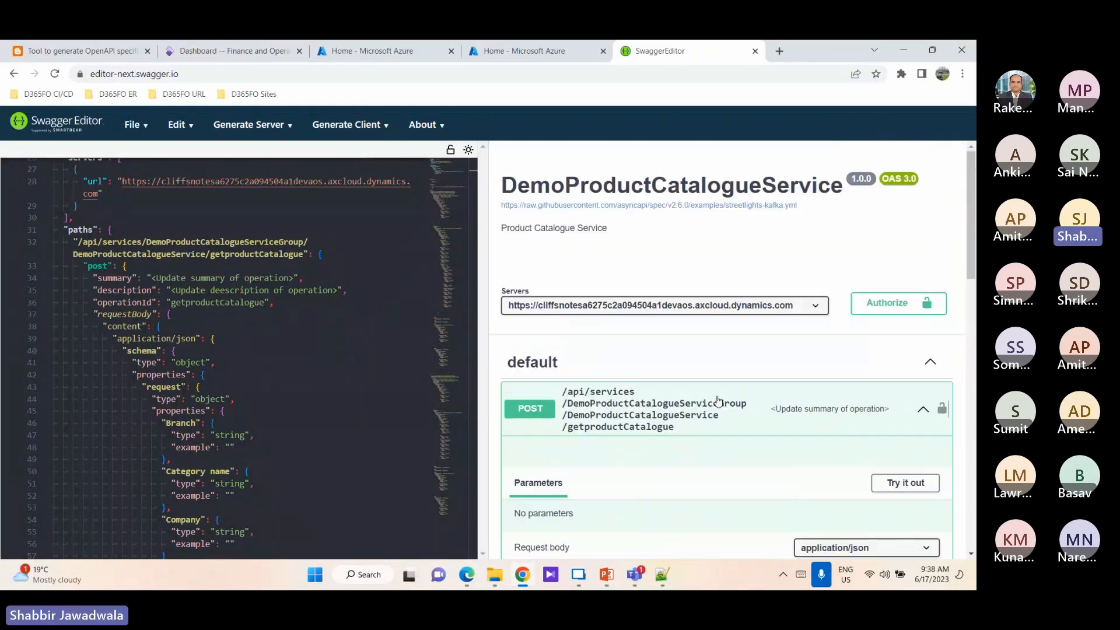
pyautogui.click(794, 361)
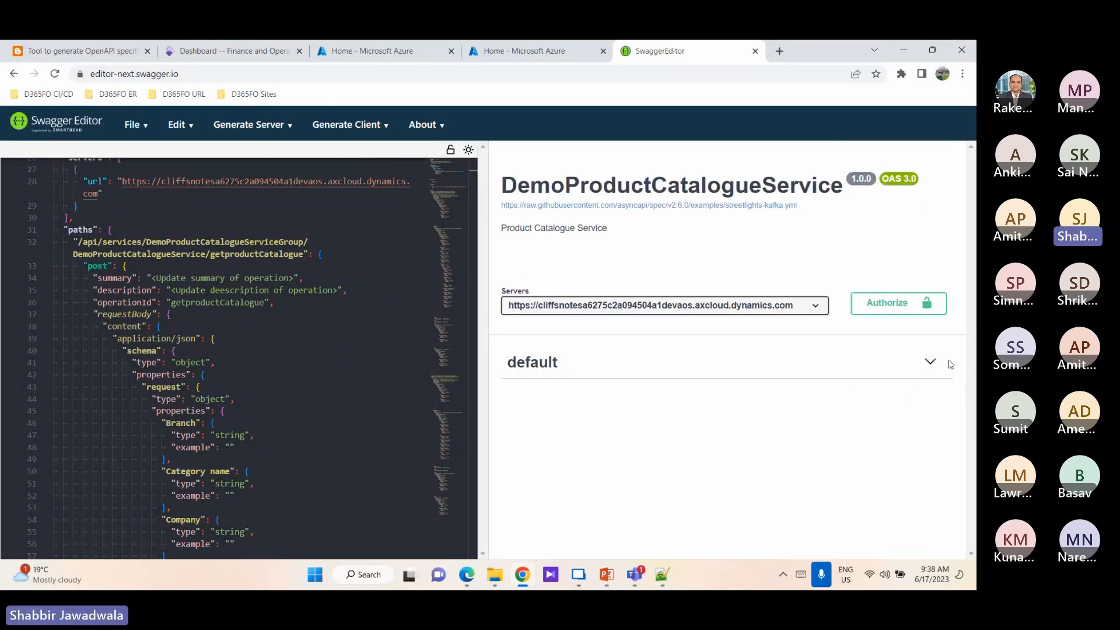
pyautogui.click(931, 362)
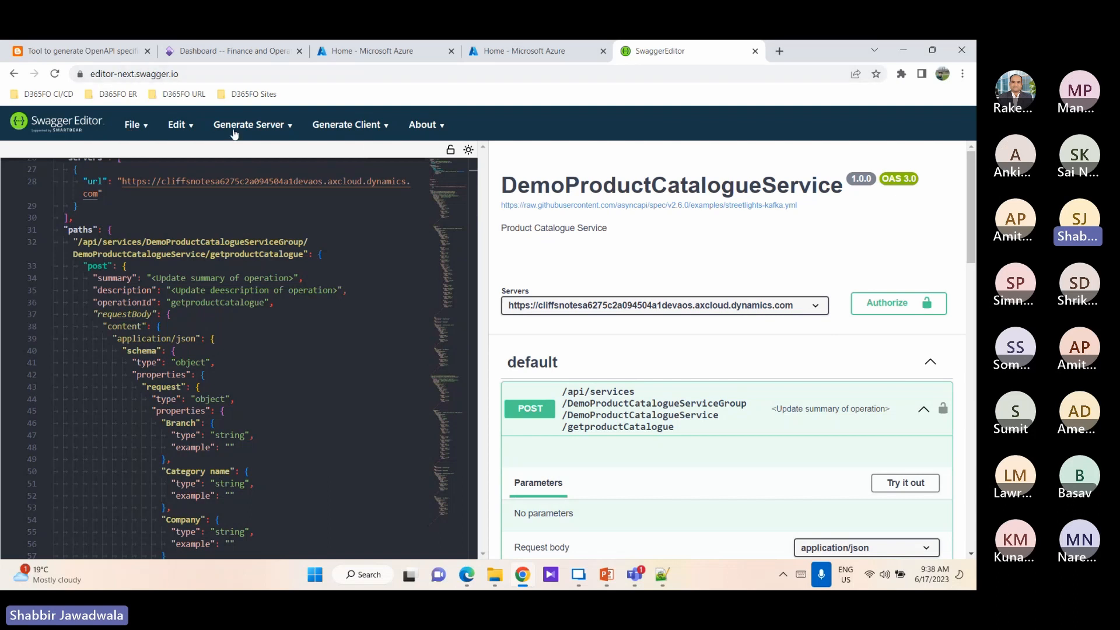
# - Generate a csharp-dotnet2 client from the spec, open the downloaded zip to view its contents, and close the archive
pyautogui.click(384, 128)
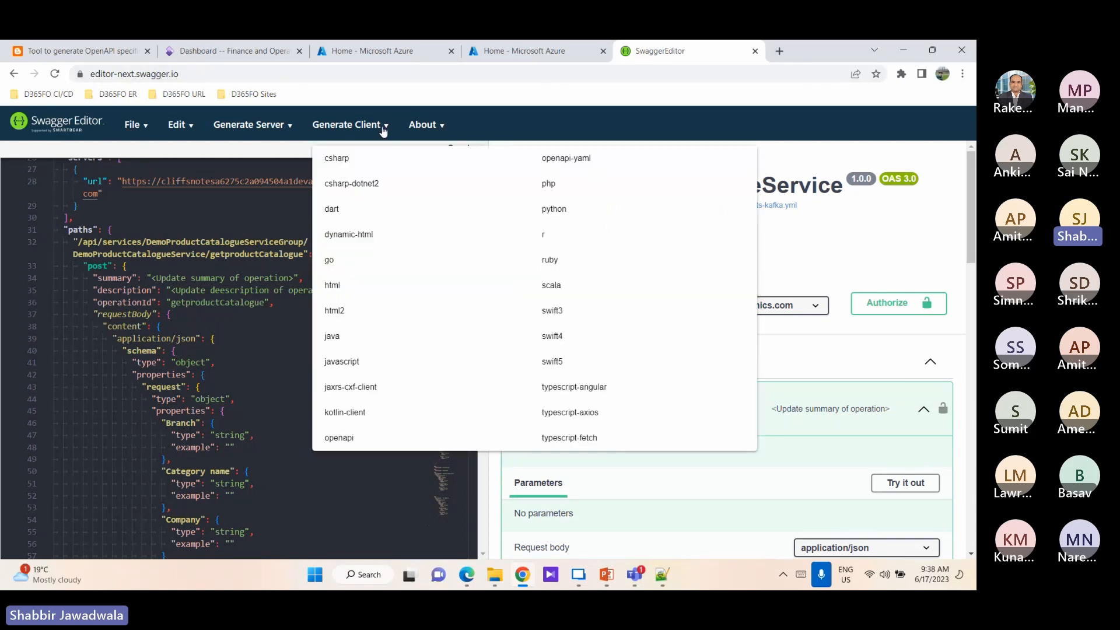
pyautogui.click(359, 184)
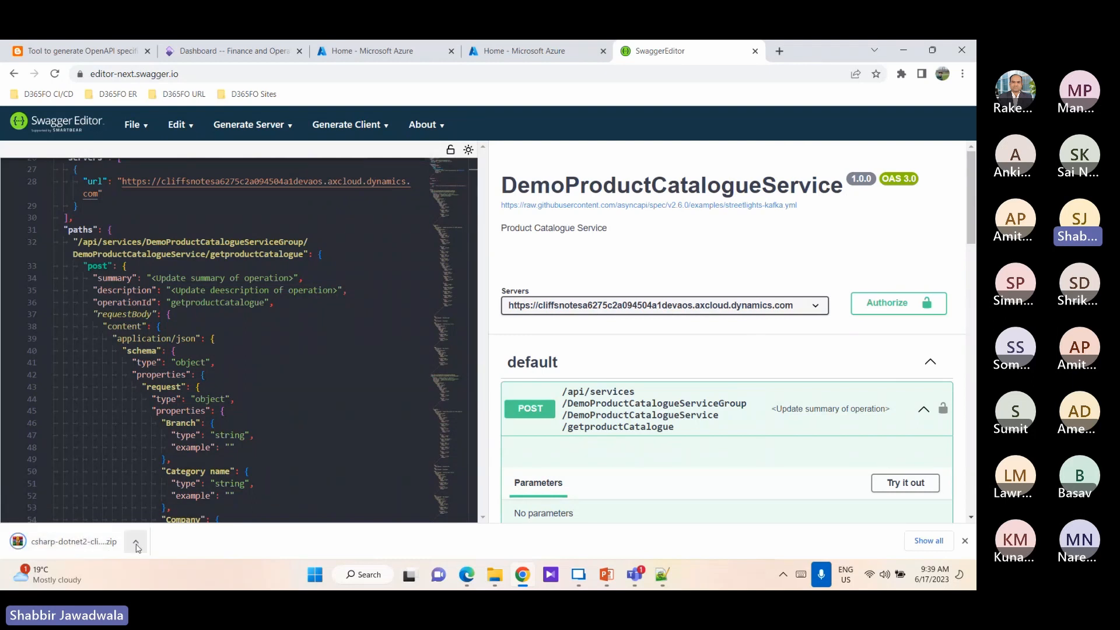
pyautogui.click(109, 553)
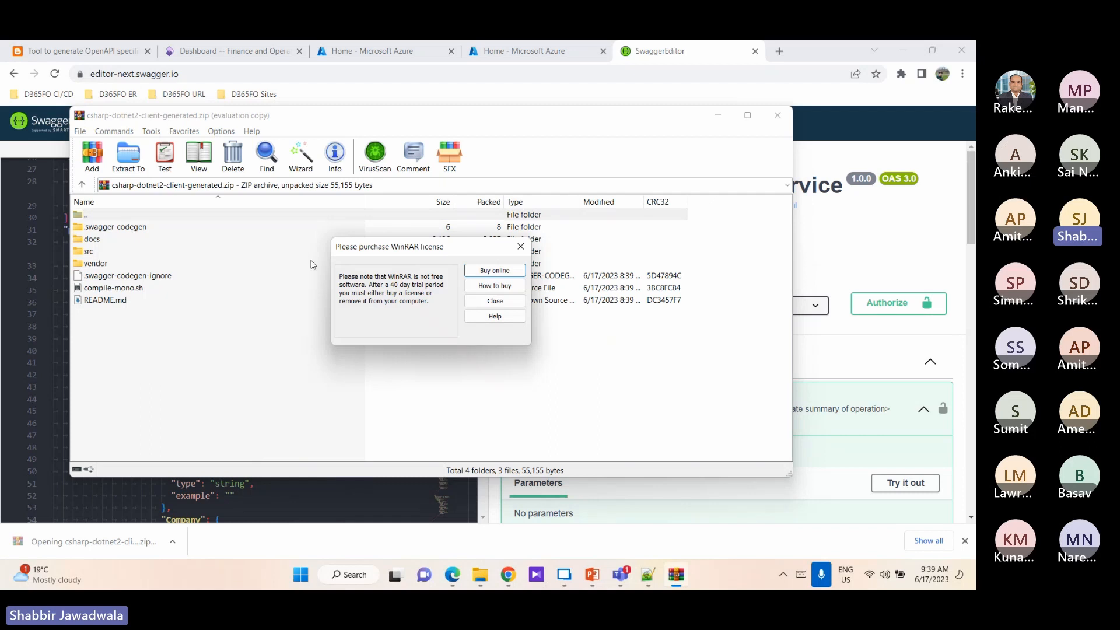
pyautogui.click(521, 246)
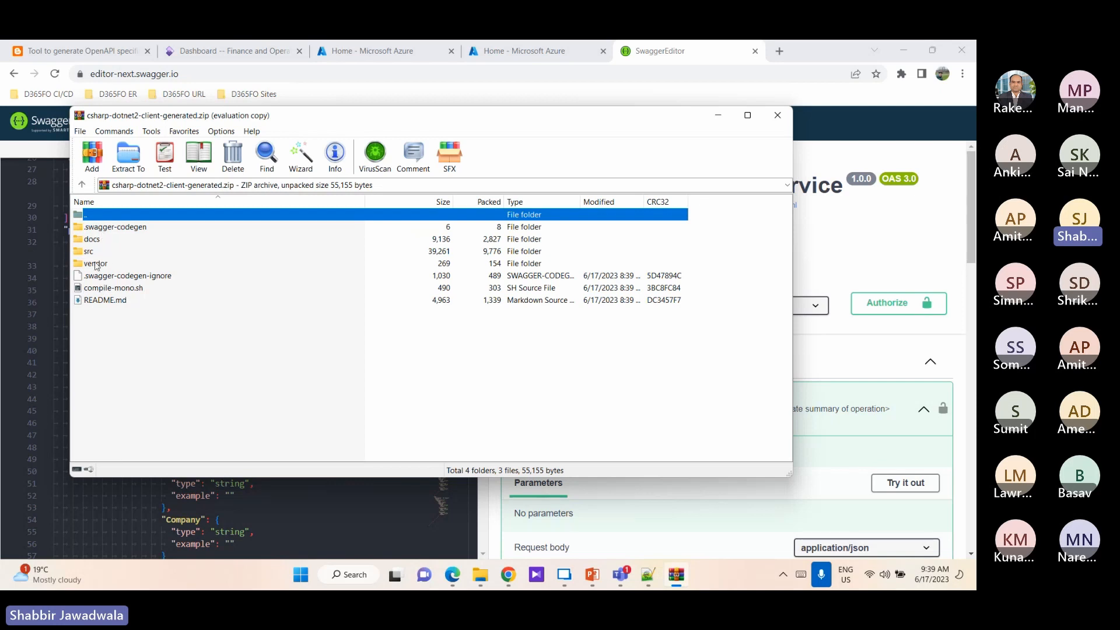
pyautogui.click(777, 114)
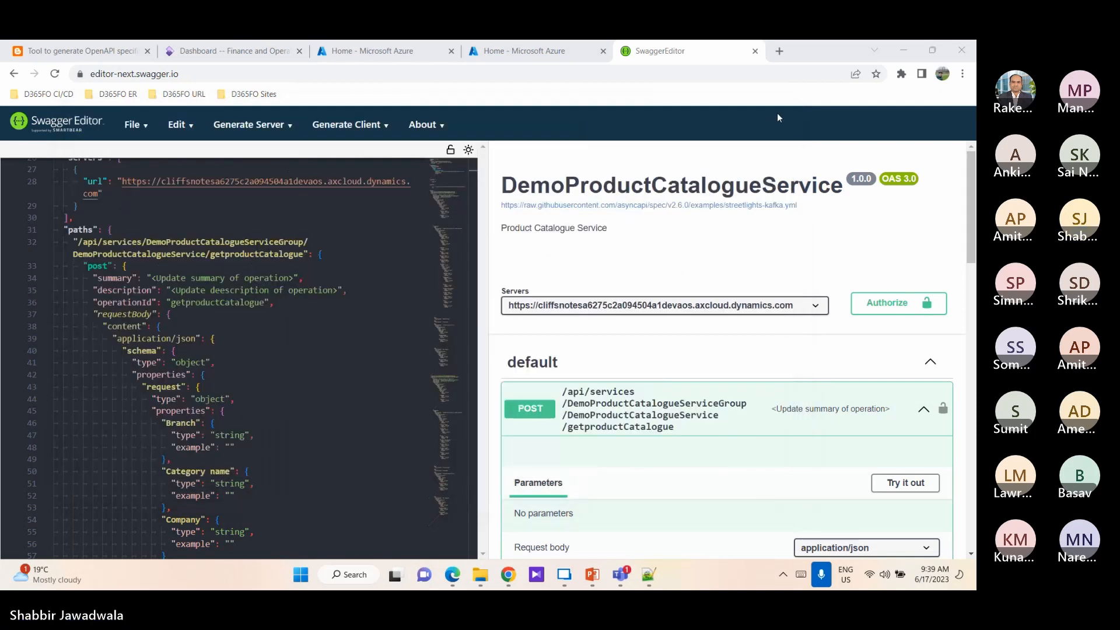
# - Show the beginning of the JSON spec, and switch to the Azure portal to open the Logic Apps Custom Connector list
pyautogui.scroll(6, 230, 322)
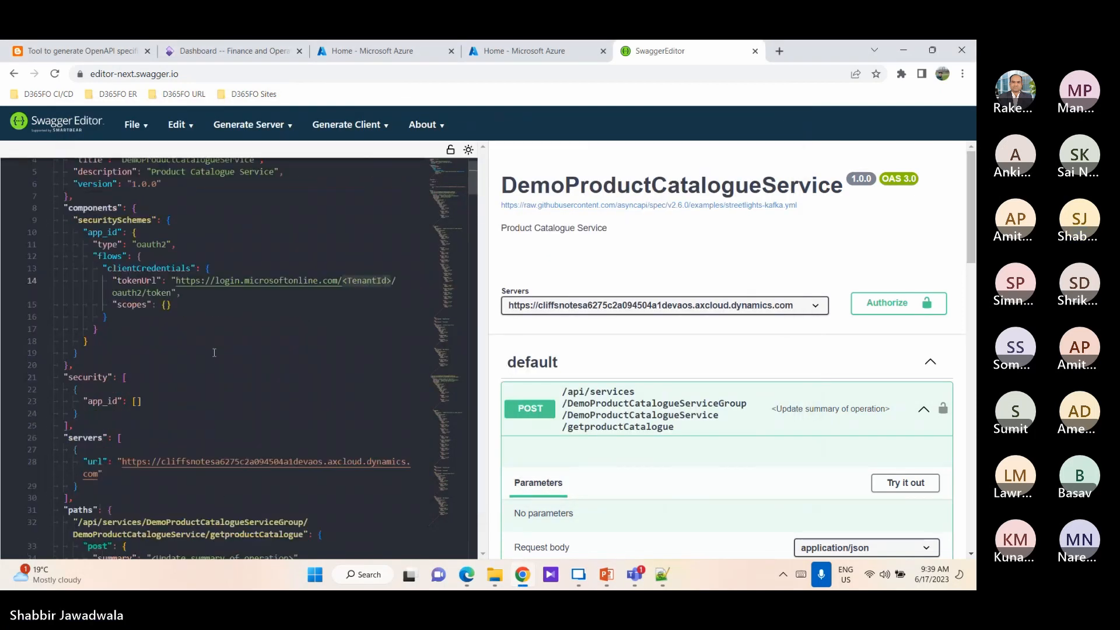
pyautogui.scroll(1, 214, 352)
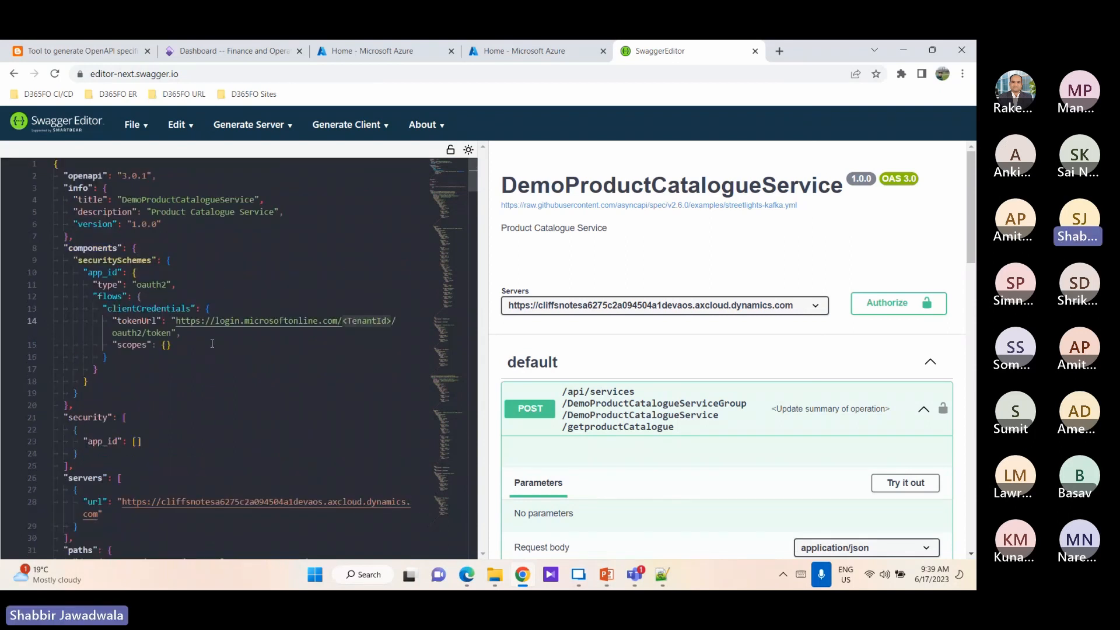
pyautogui.click(385, 53)
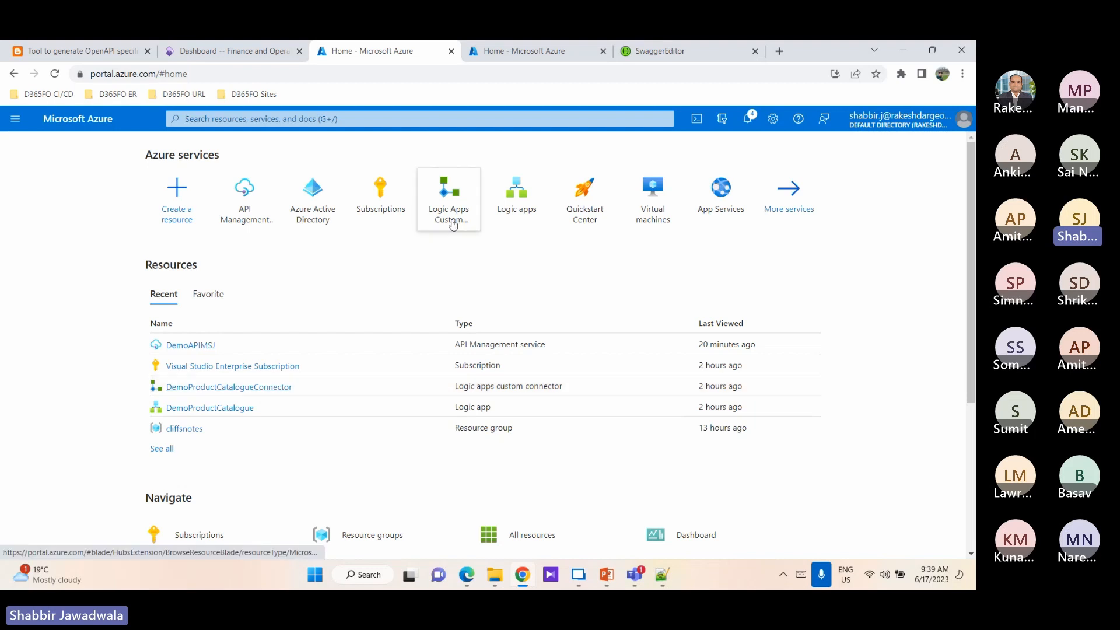
pyautogui.moveTo(449, 205)
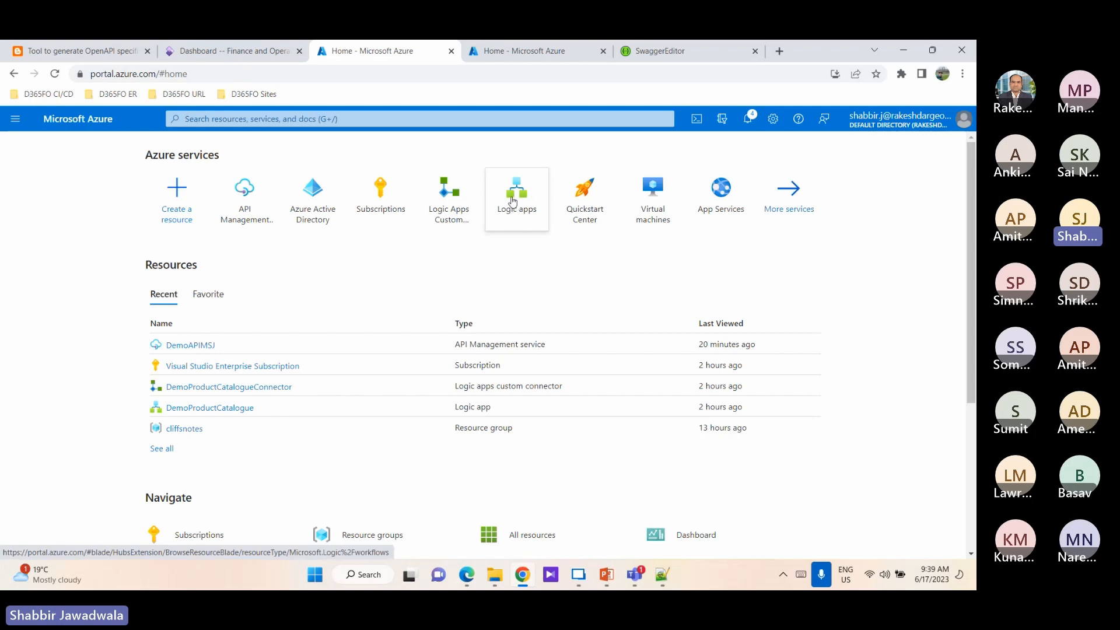
pyautogui.moveTo(513, 201)
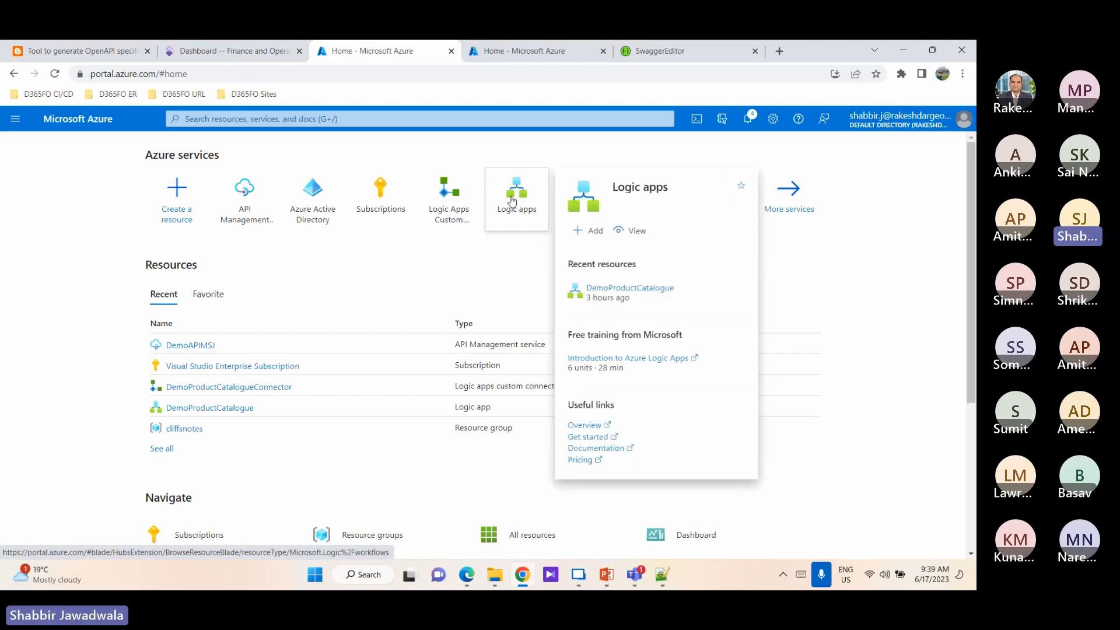
pyautogui.click(450, 201)
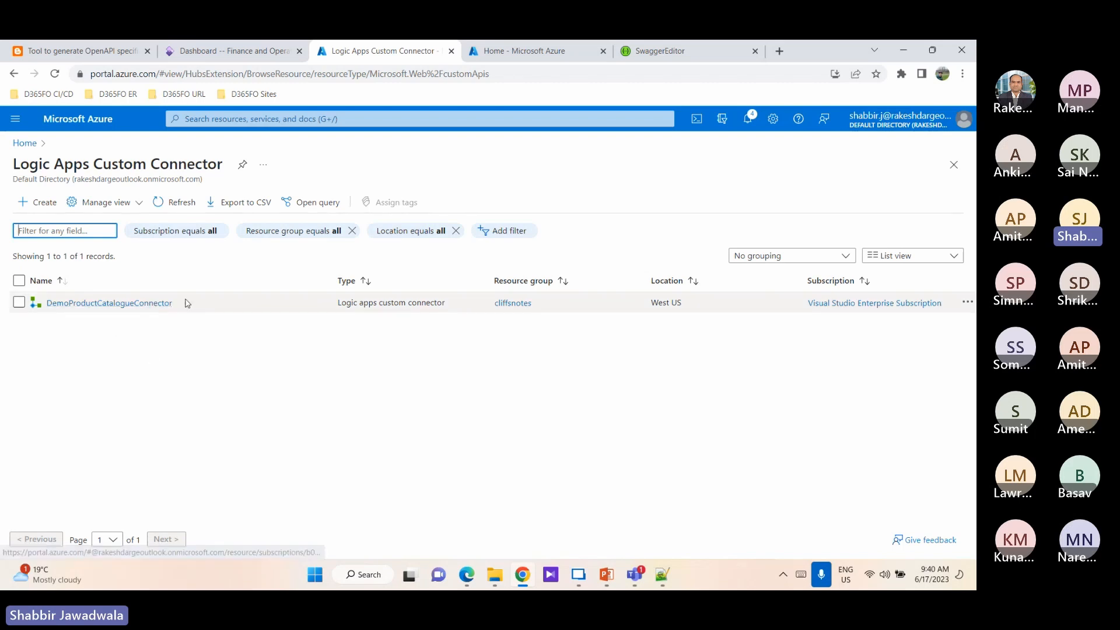
# - Start a new Logic Apps custom connector in the cliffsnotes resource group and name it TestDemoProductCatalogueAPI
pyautogui.click(42, 206)
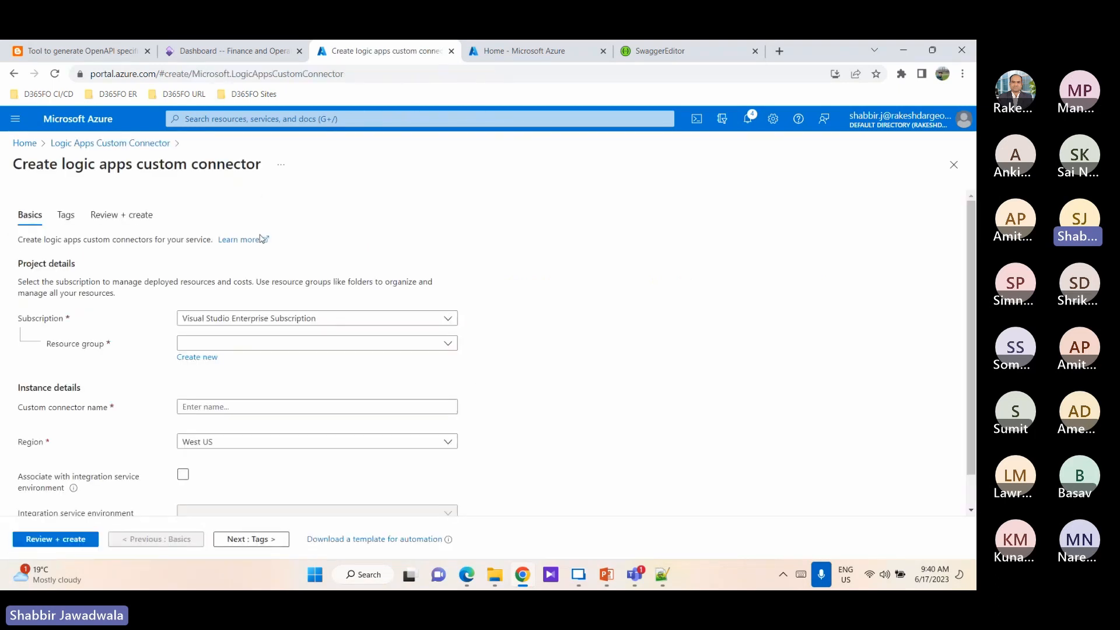
pyautogui.click(448, 344)
pyautogui.click(187, 404)
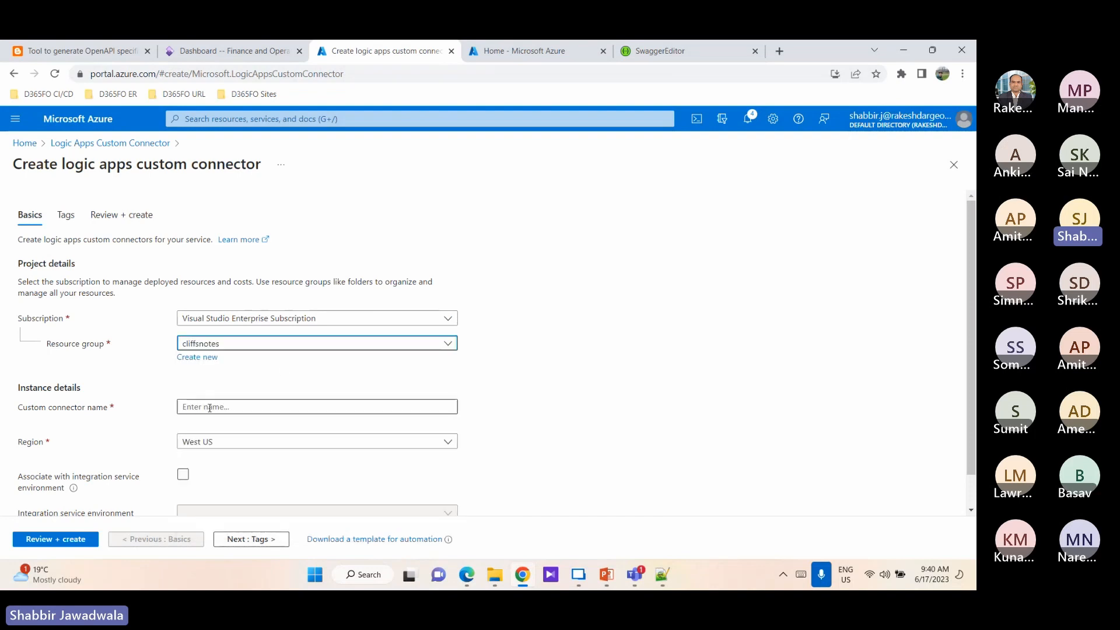
pyautogui.click(260, 404)
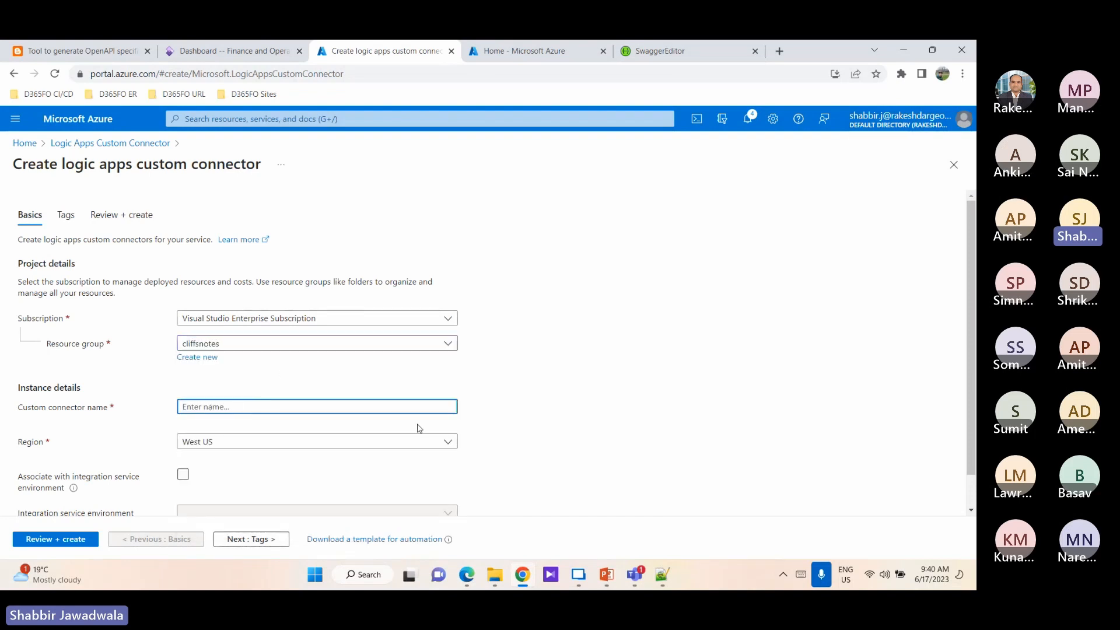
pyautogui.write('TestDemo')
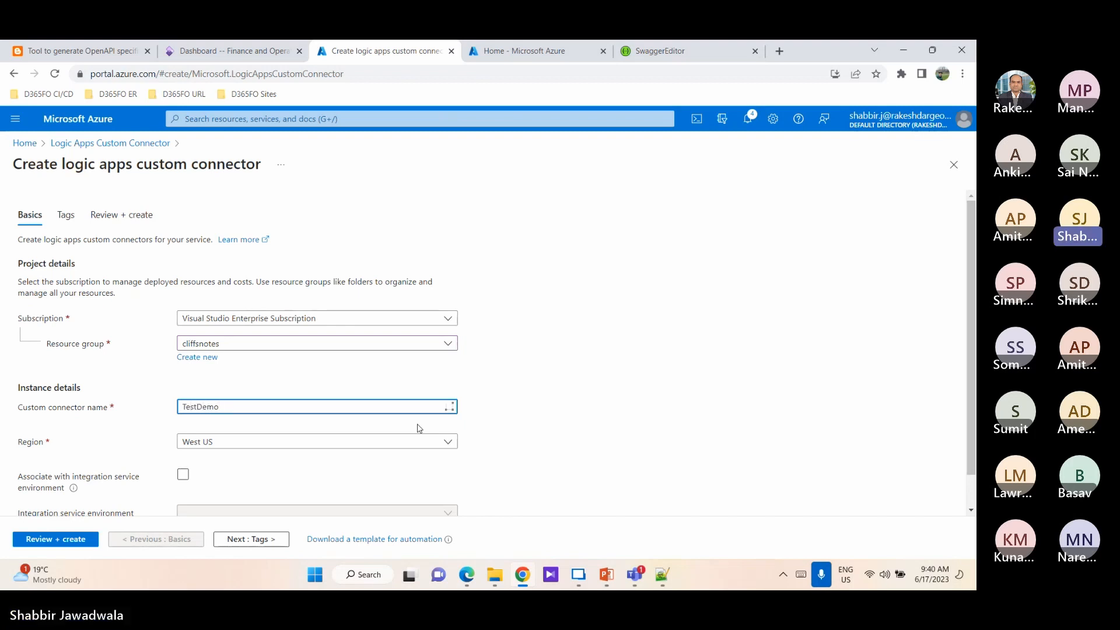
pyautogui.write('P')
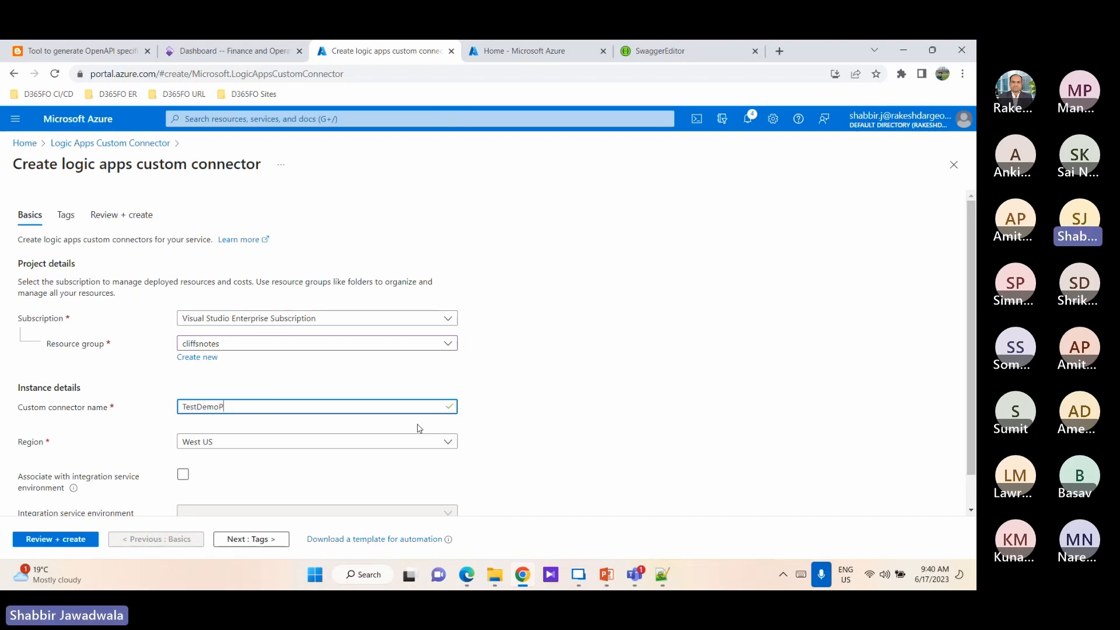
pyautogui.write('roductCatalog')
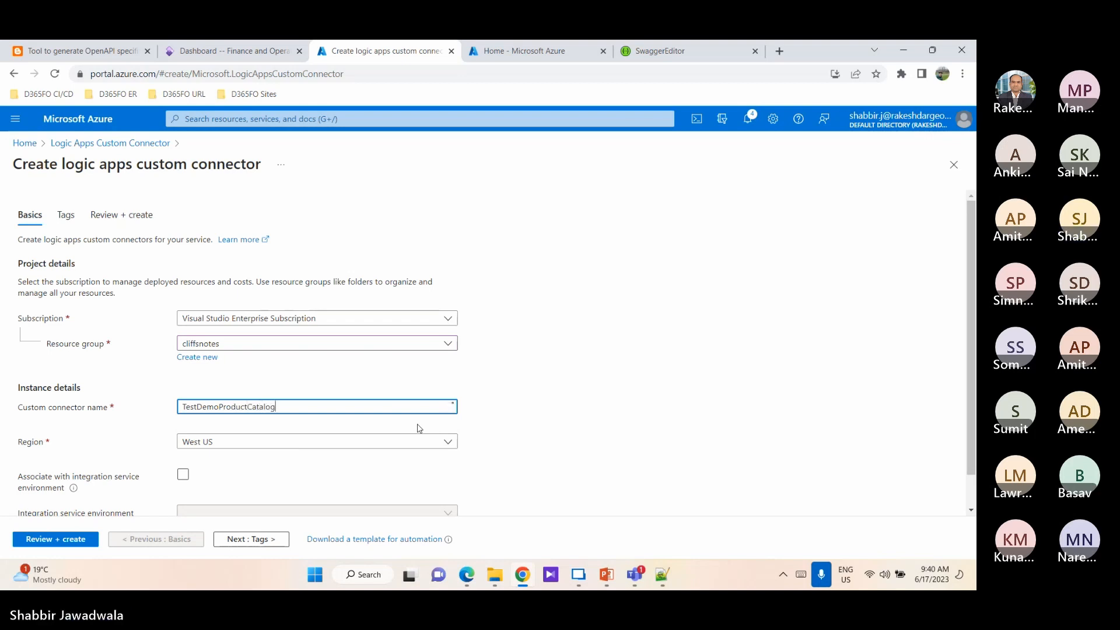
pyautogui.write('ueService')
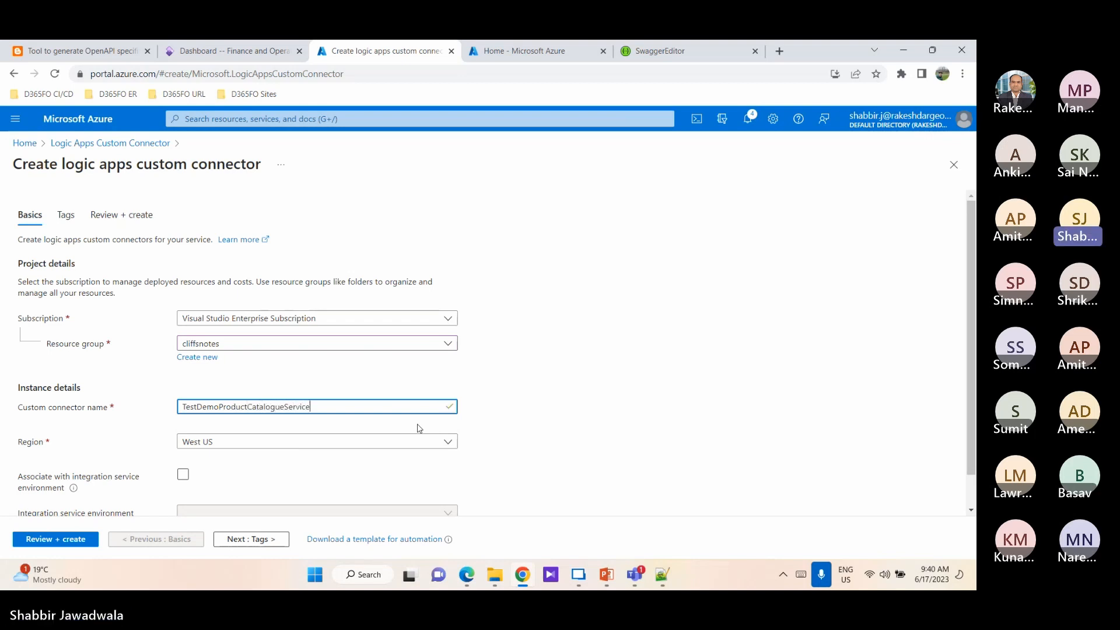
pyautogui.write('AP')
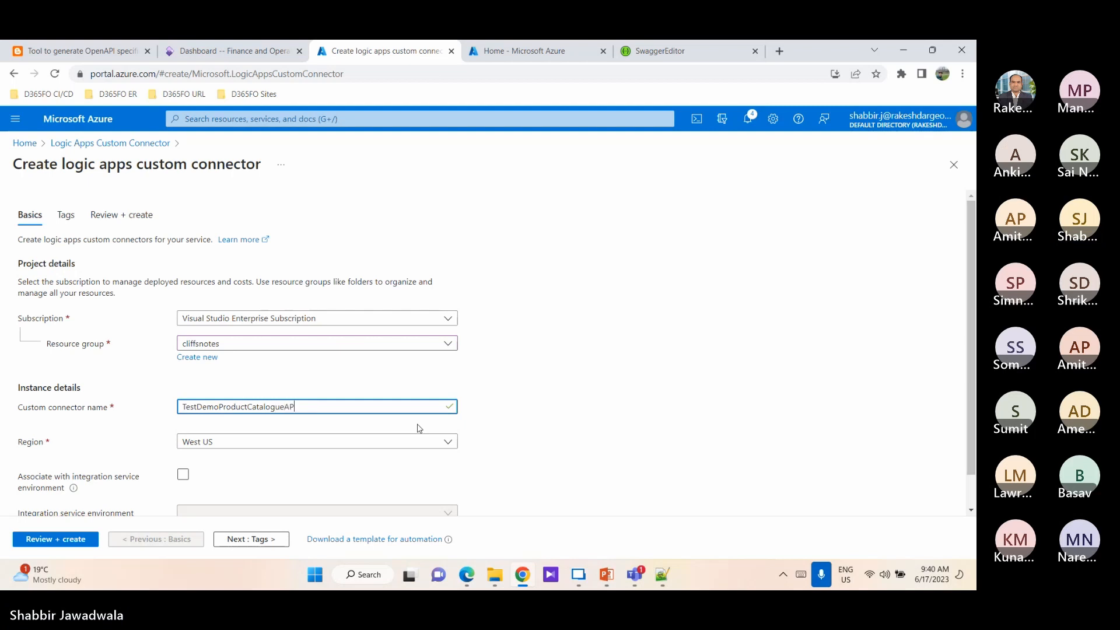
pyautogui.write('I')
pyautogui.scroll(-1, 264, 461)
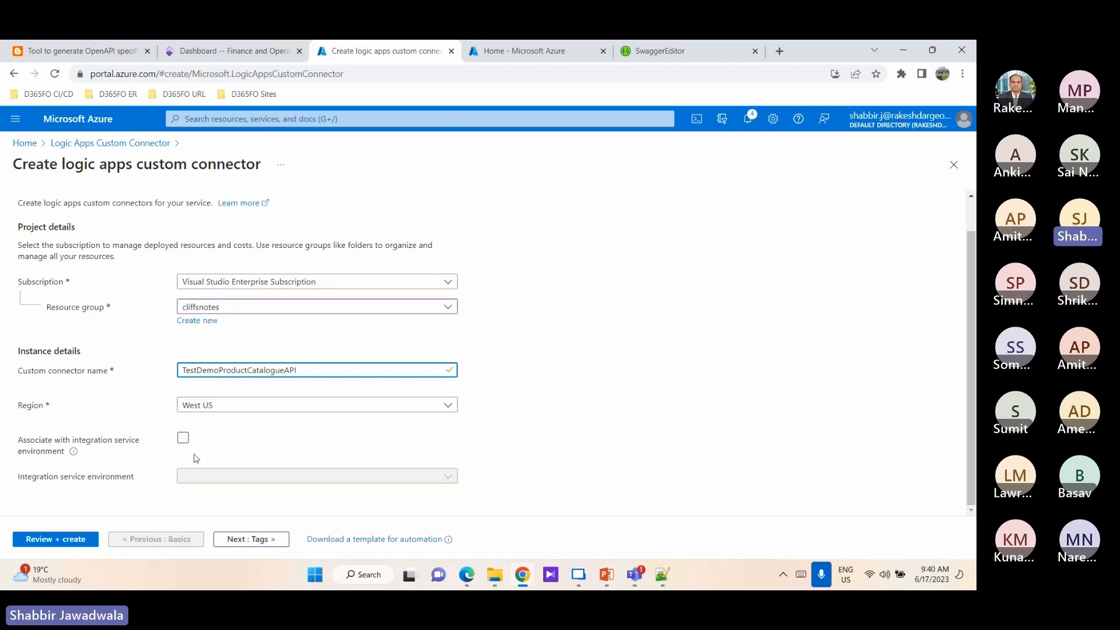
# - Review and create the custom connector, dismiss the deployment notification, and open the deployed resource
pyautogui.click(54, 541)
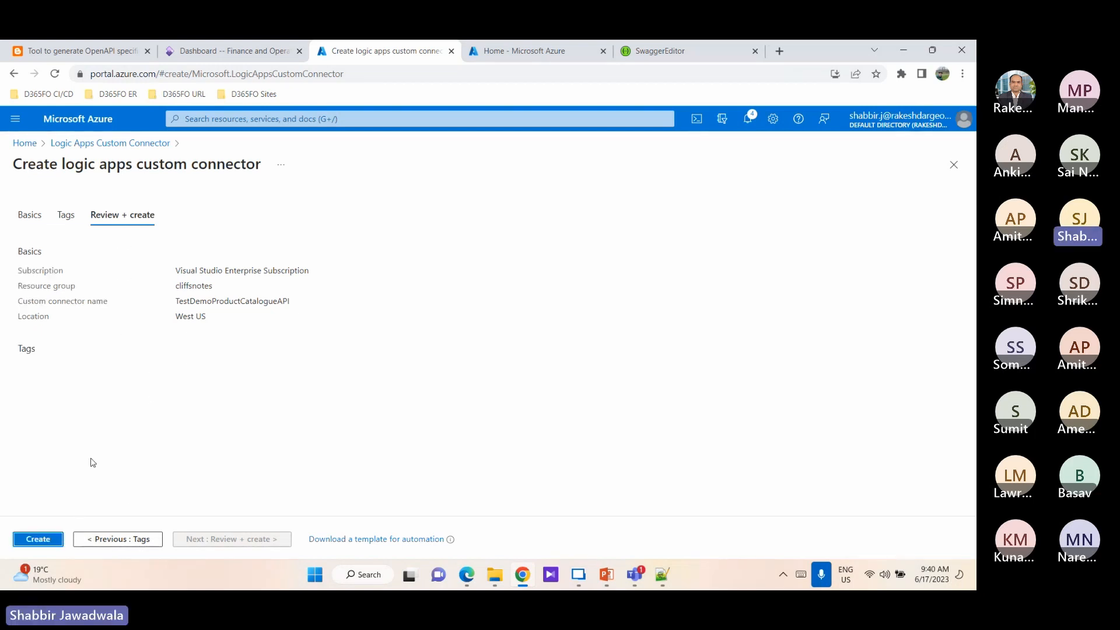
pyautogui.click(50, 543)
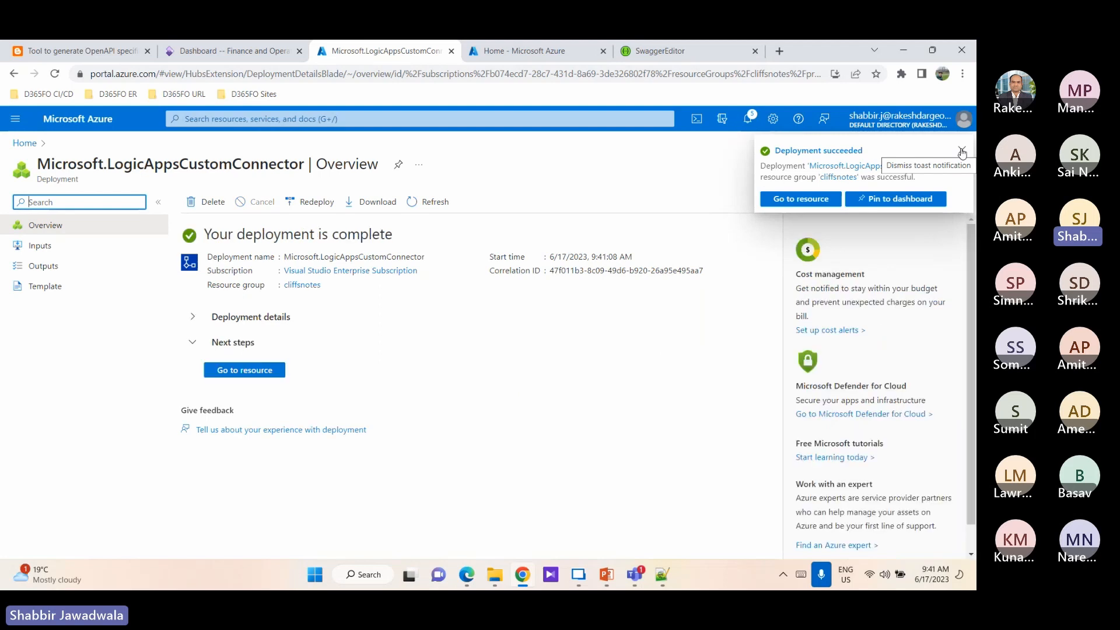
pyautogui.click(962, 151)
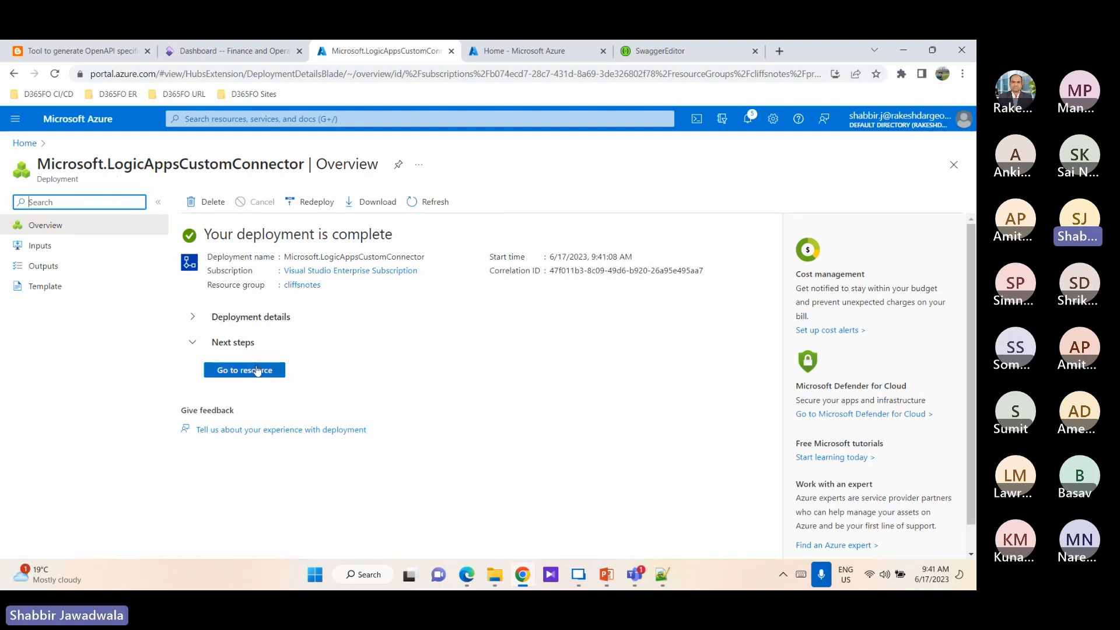
pyautogui.click(247, 370)
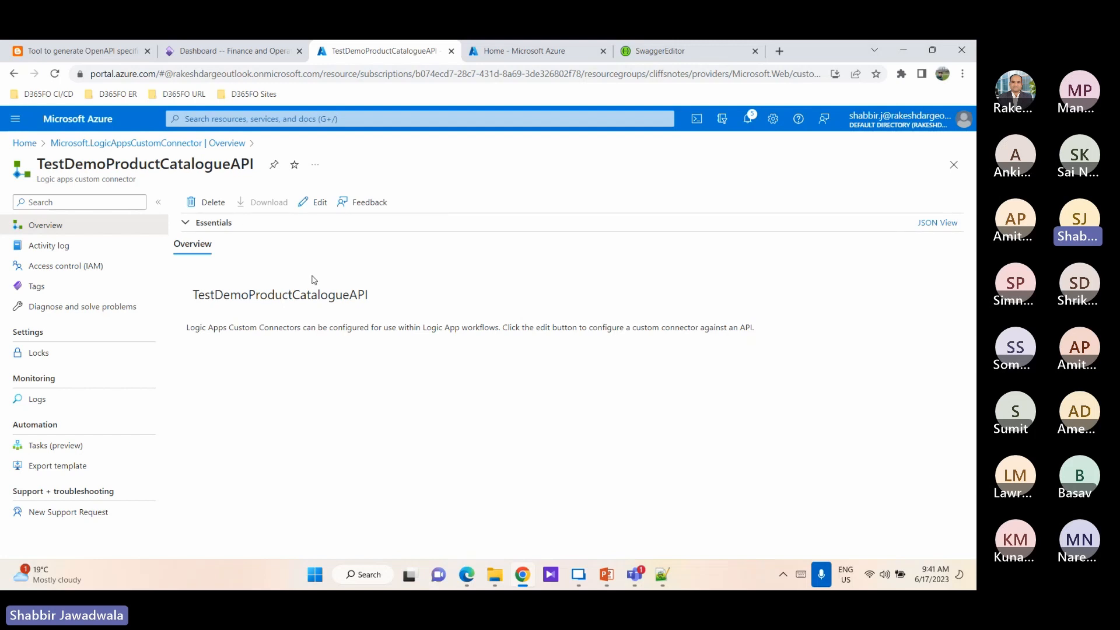
# - Edit the connector and import DemoProductCatalogueService (1).json from the Downloads folder as its OpenAPI file
pyautogui.click(317, 208)
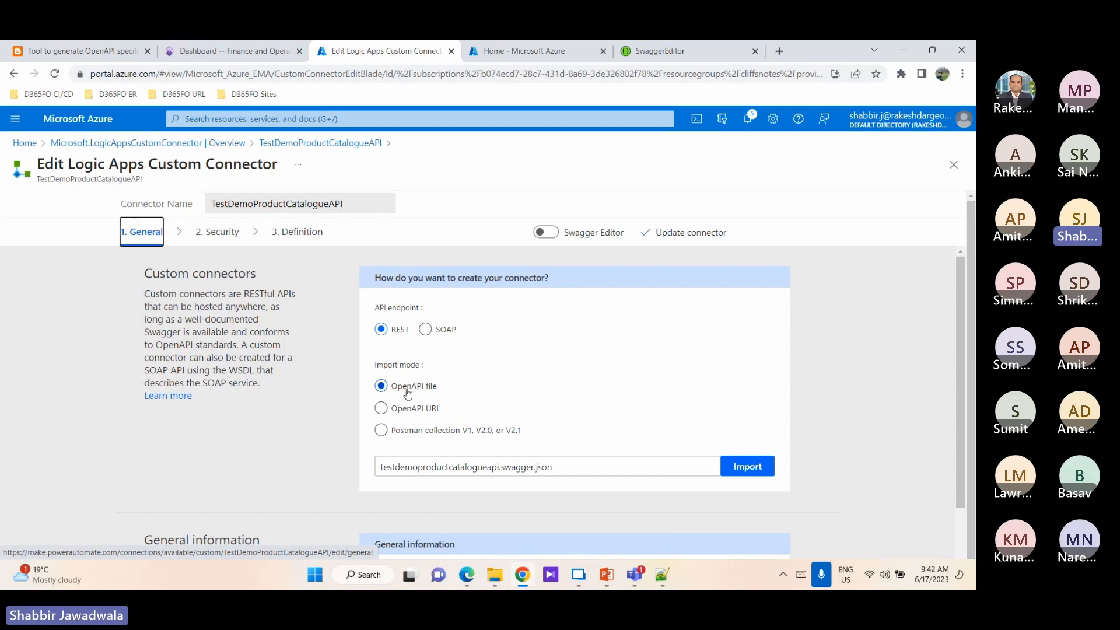
pyautogui.click(748, 470)
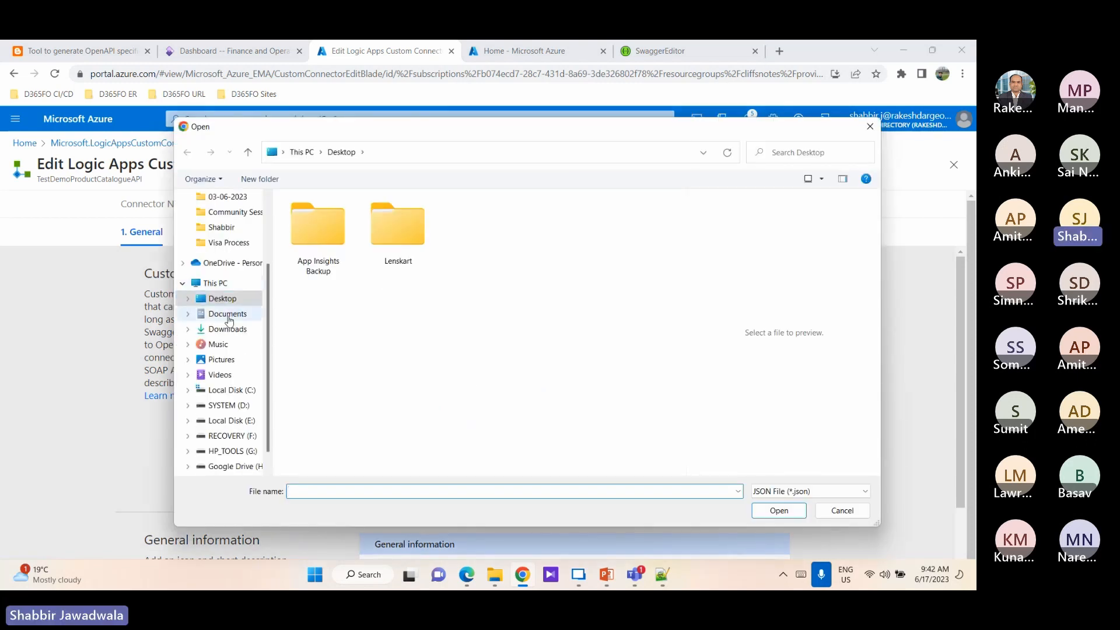
pyautogui.click(228, 329)
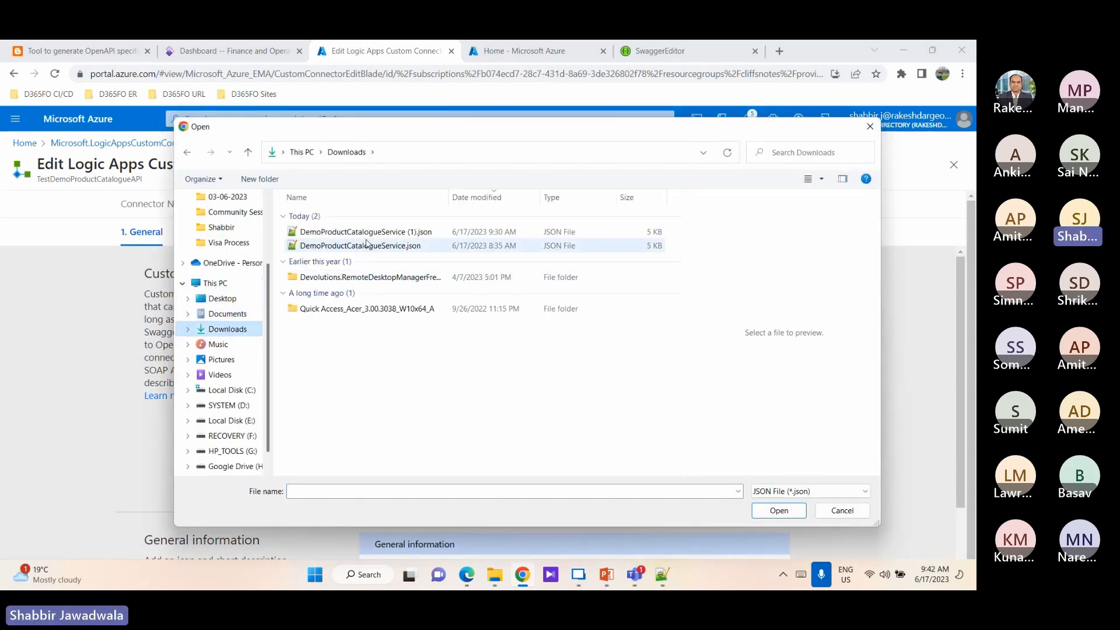
pyautogui.click(367, 233)
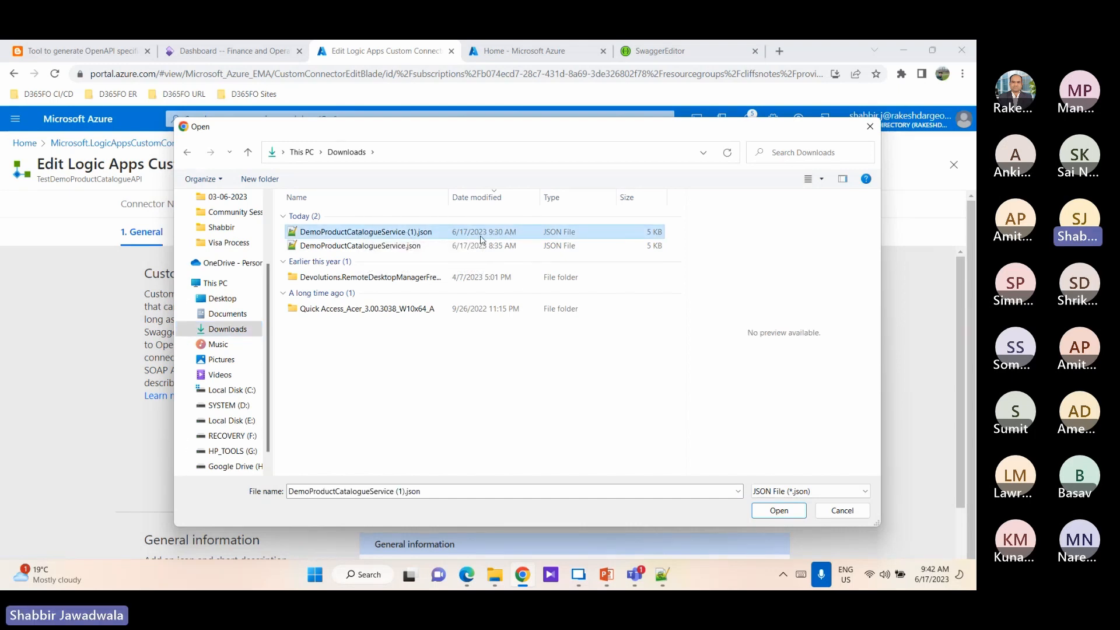
pyautogui.click(769, 513)
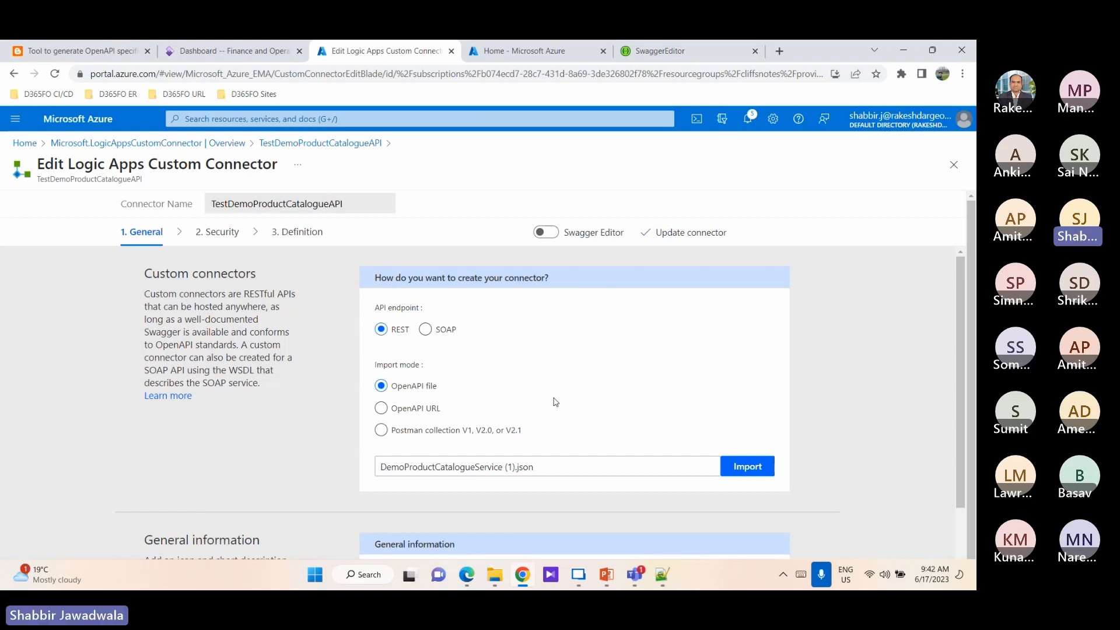
pyautogui.scroll(-3, 507, 396)
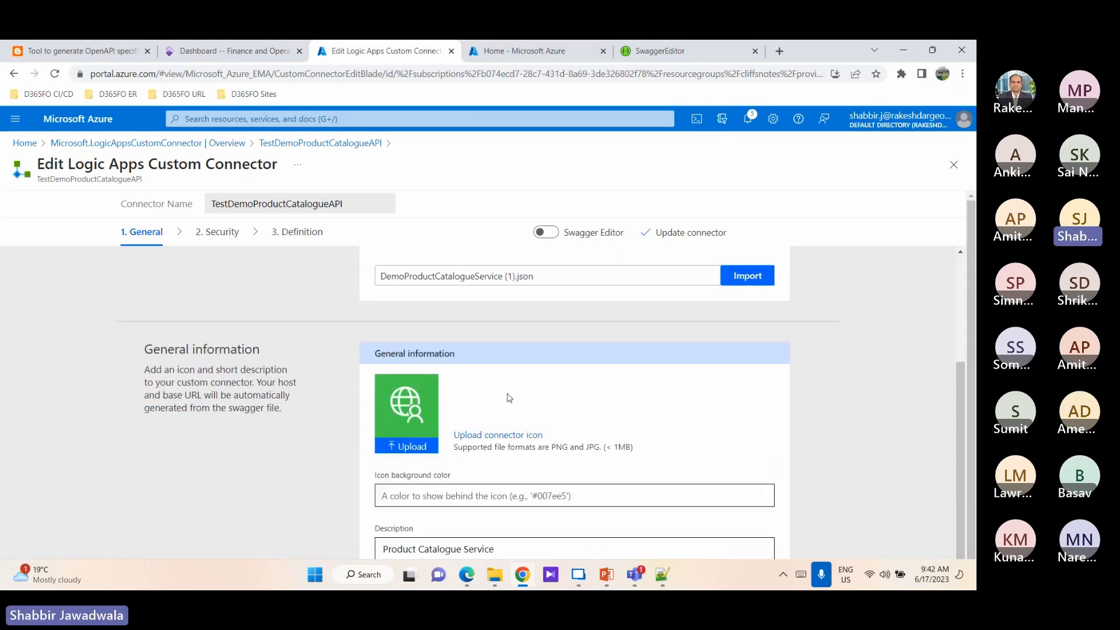
# - Review the general information imported from the OpenAPI file, including the description, scheme, host and base URL
pyautogui.scroll(-2, 507, 397)
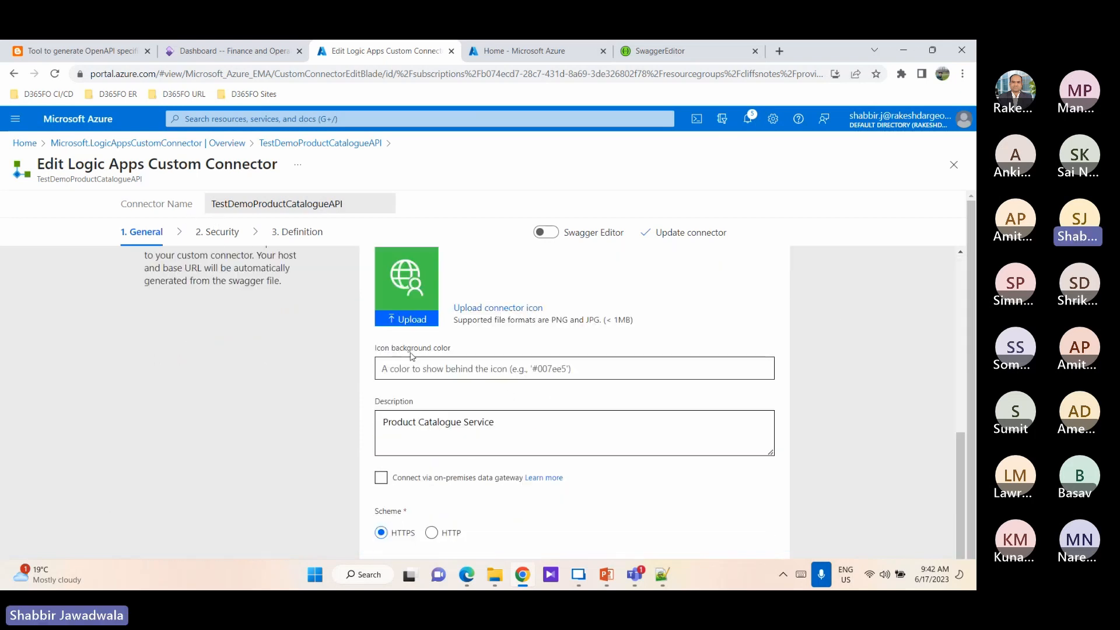
pyautogui.scroll(-1, 441, 395)
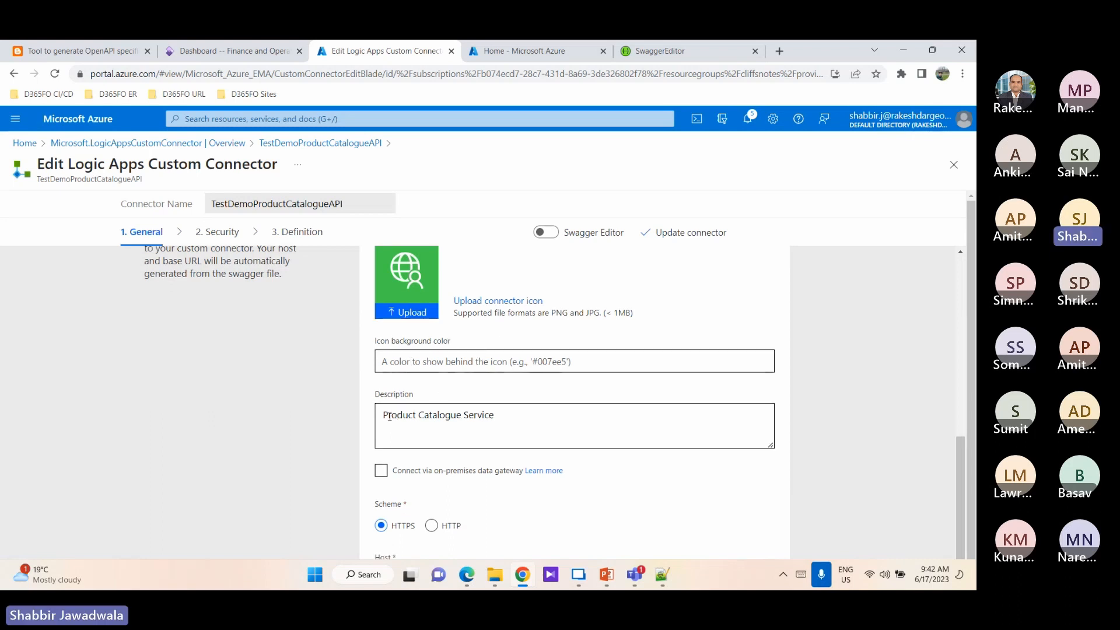
pyautogui.scroll(-2, 473, 440)
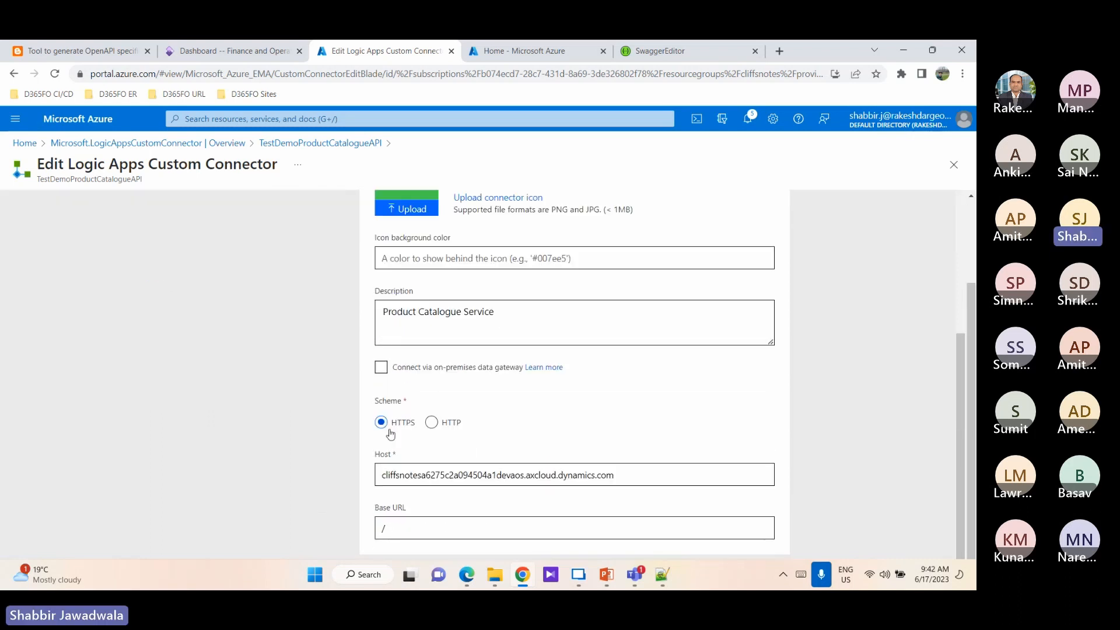
pyautogui.moveTo(385, 474); pyautogui.dragTo(627, 468)
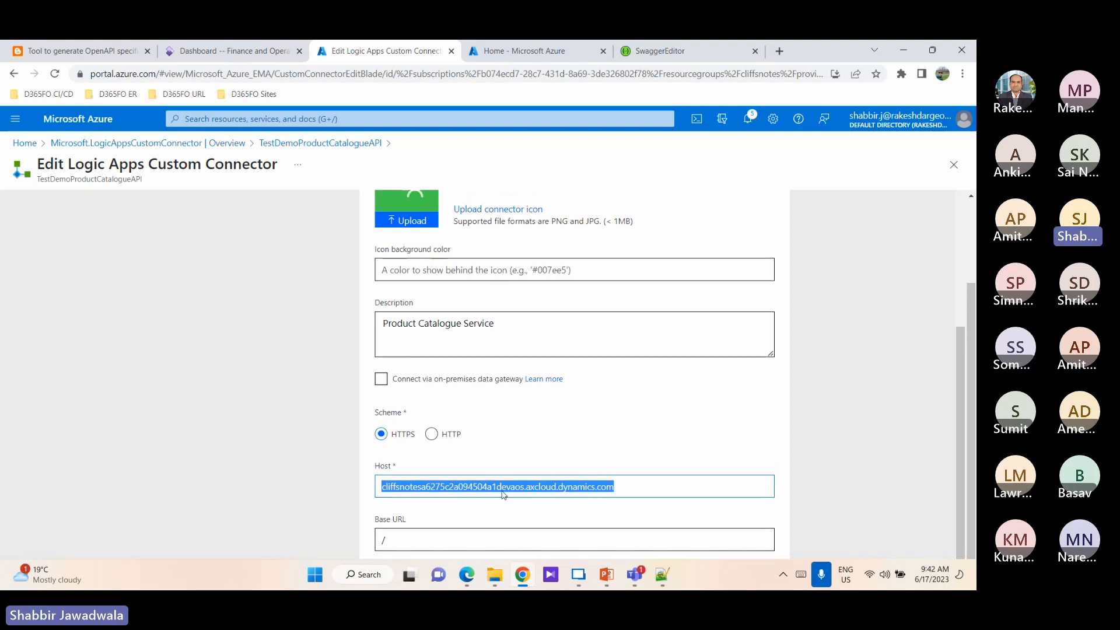
pyautogui.scroll(5, 500, 496)
pyautogui.scroll(2, 496, 487)
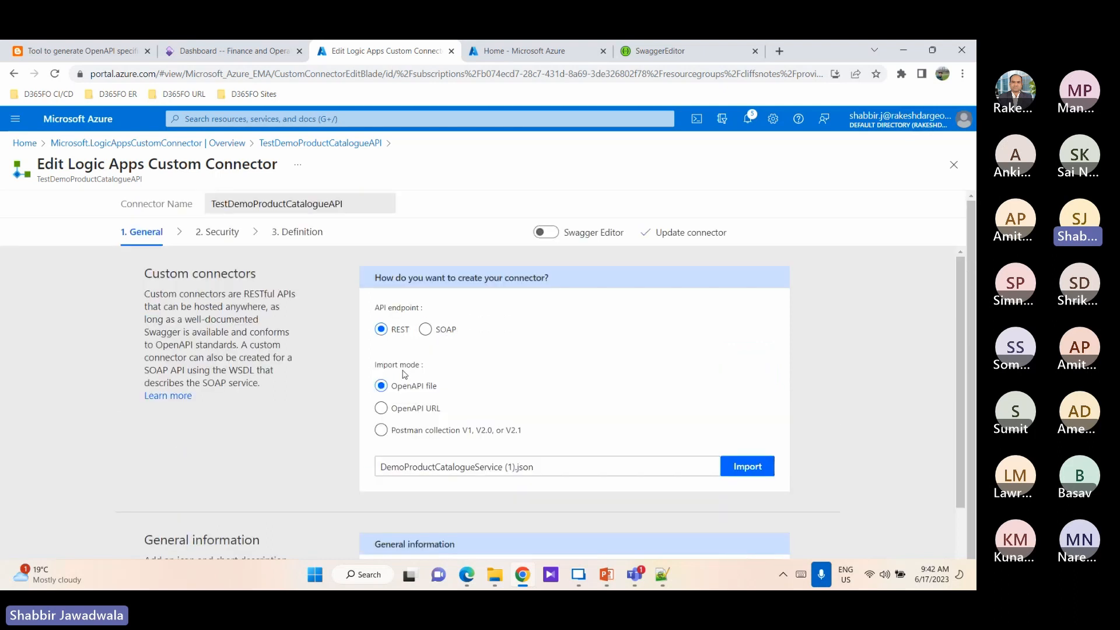
# - Go to the connector's security settings and set the OAuth 2.0 identity provider to Azure Active Directory
pyautogui.click(222, 233)
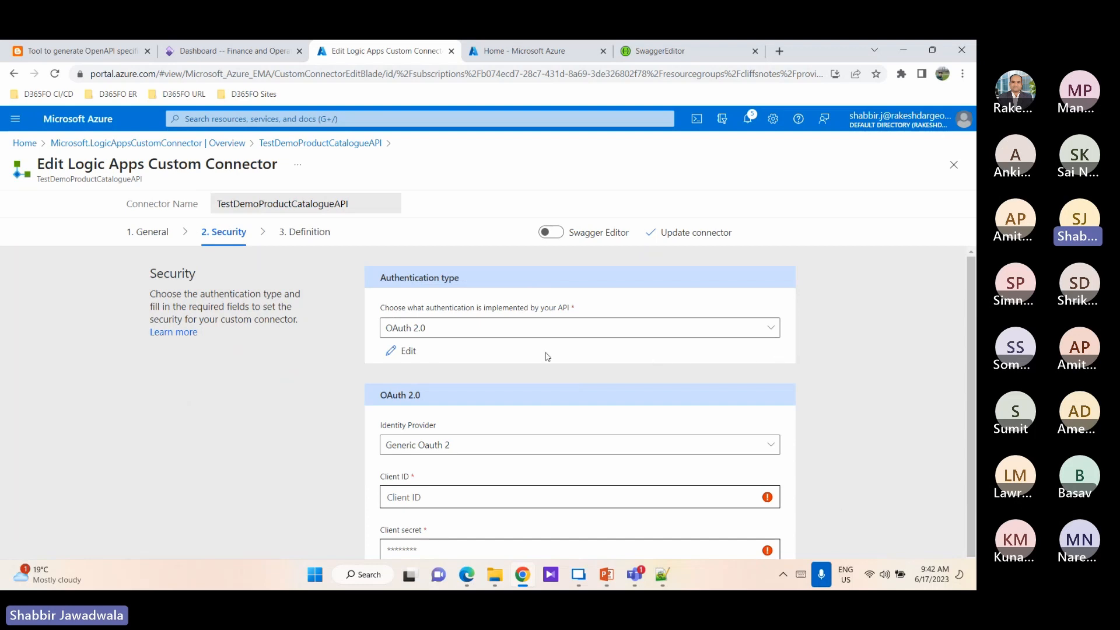
pyautogui.scroll(-1, 513, 384)
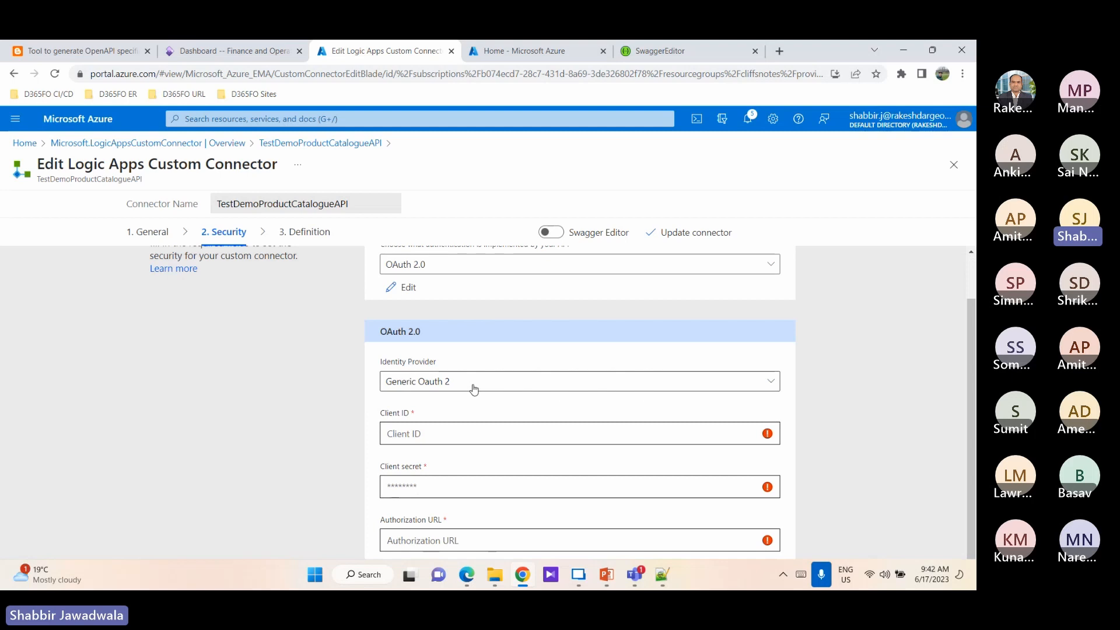
pyautogui.scroll(-2, 480, 402)
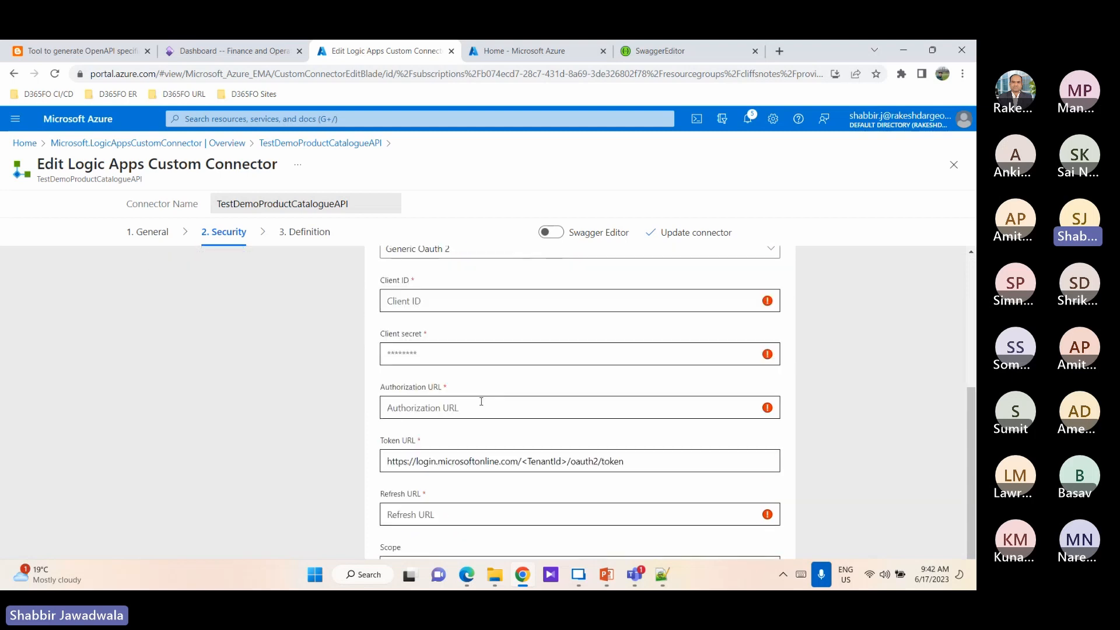
pyautogui.scroll(2, 480, 402)
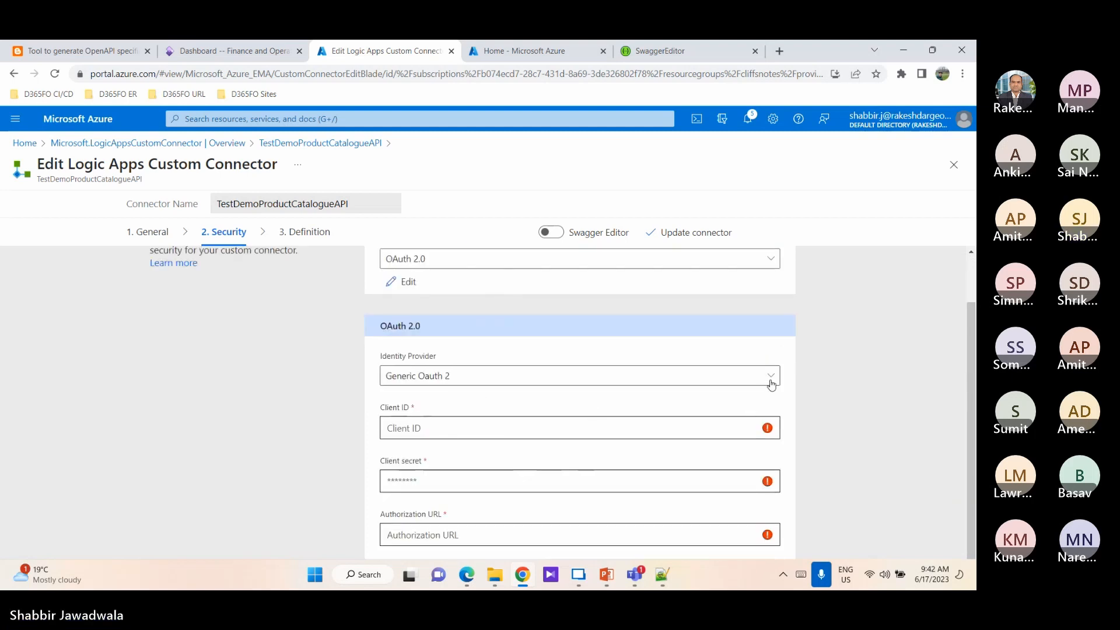
pyautogui.click(771, 381)
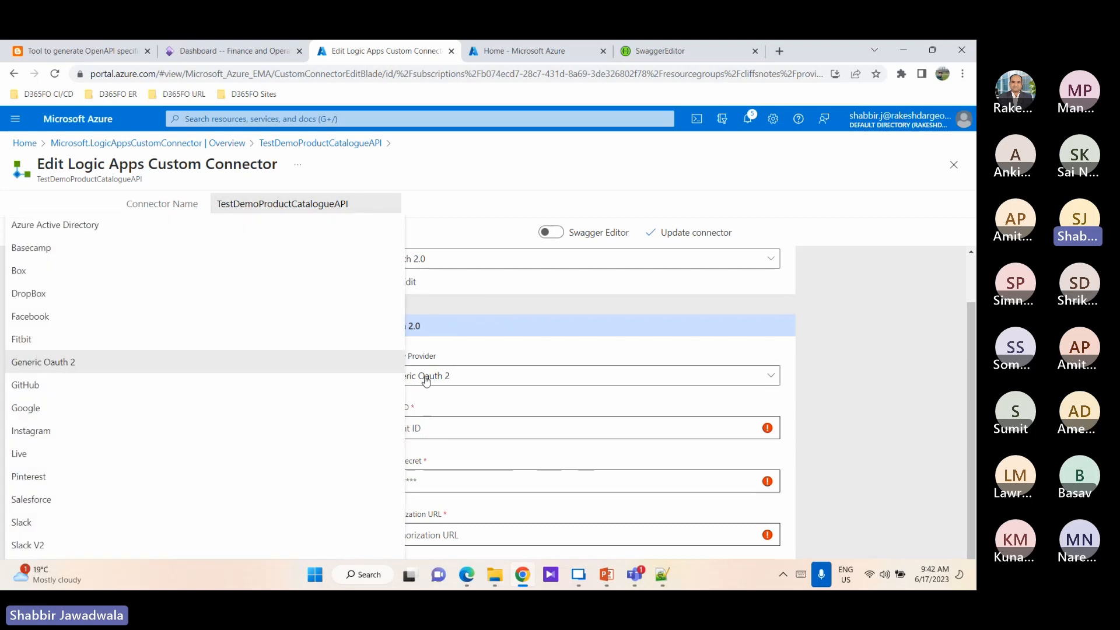
pyautogui.click(69, 204)
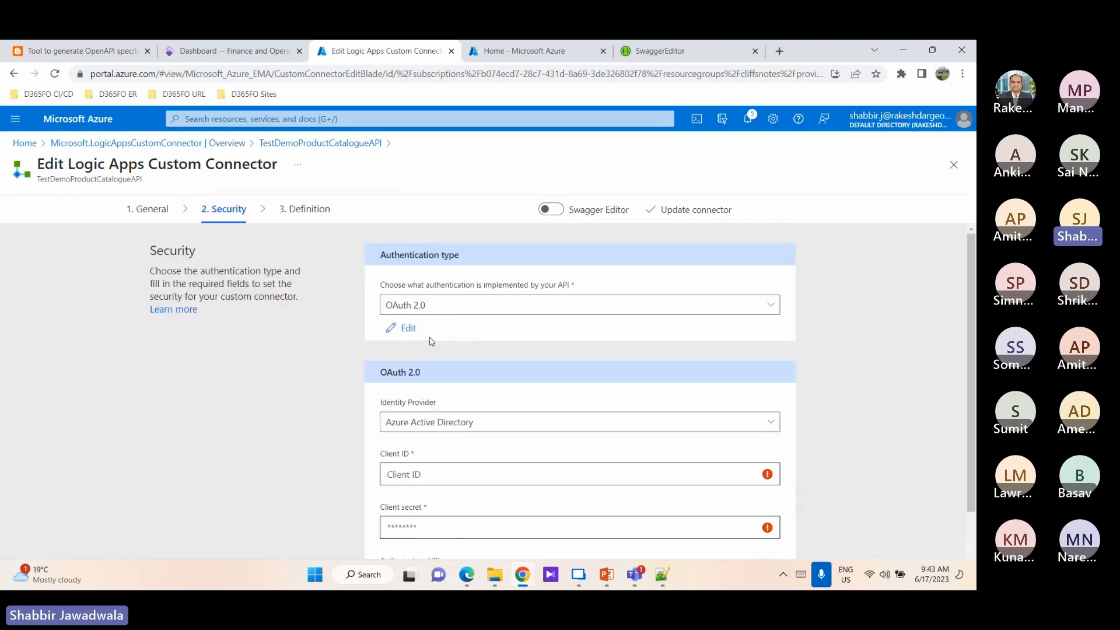
# - Point out the client ID, client secret, authorization URL and tenant ID fields required for Azure Active Directory authentication
pyautogui.scroll(-2, 462, 440)
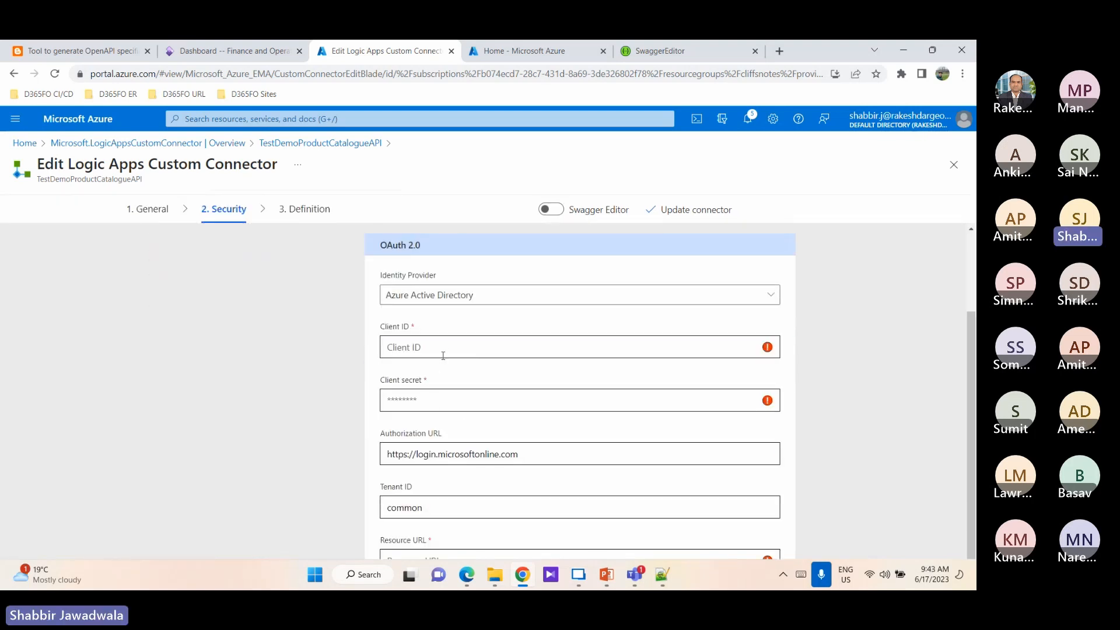
pyautogui.click(445, 354)
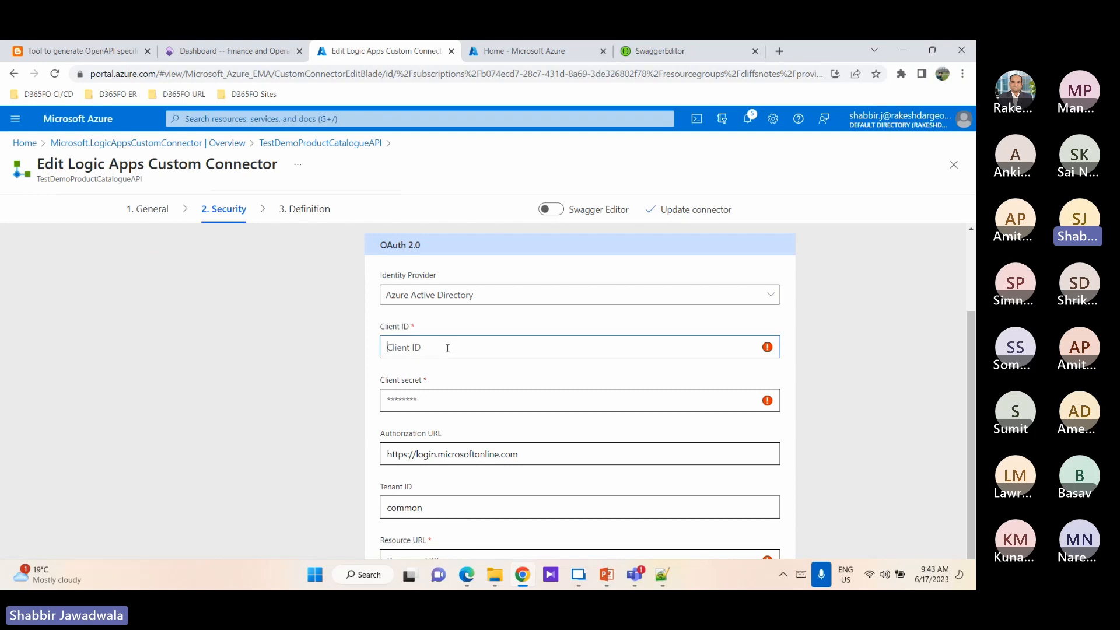
pyautogui.click(433, 398)
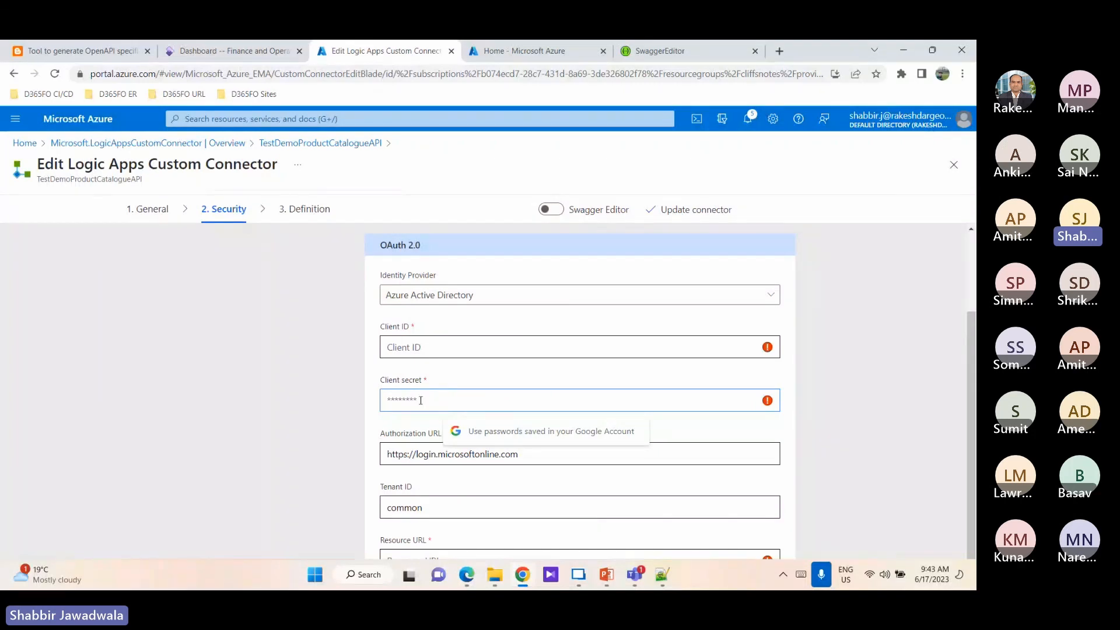
pyautogui.click(532, 456)
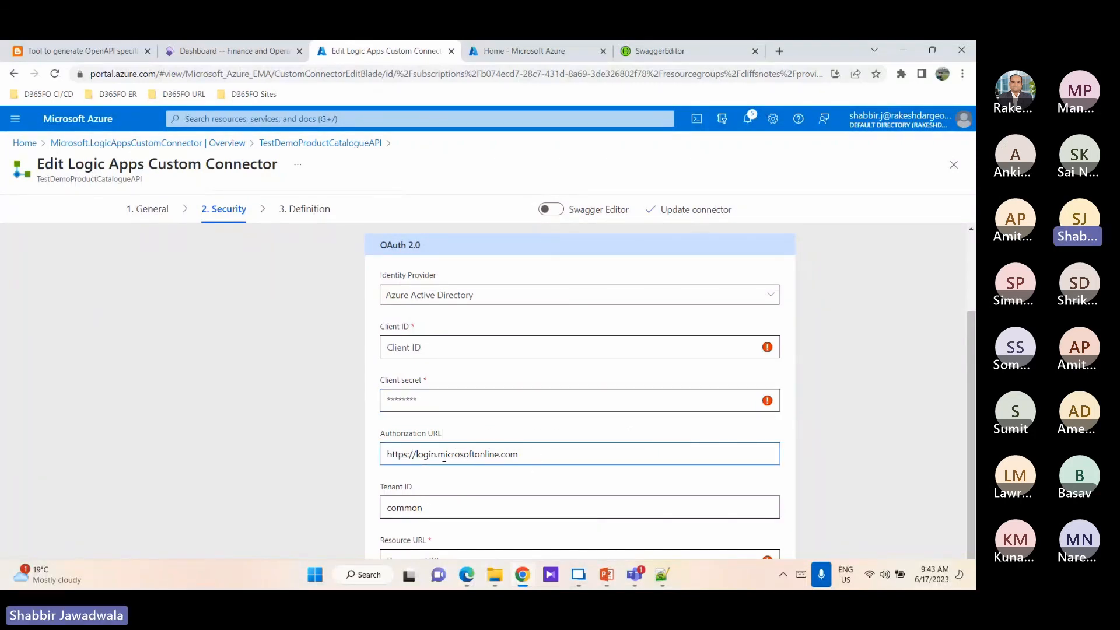
pyautogui.scroll(-2, 505, 461)
pyautogui.click(447, 386)
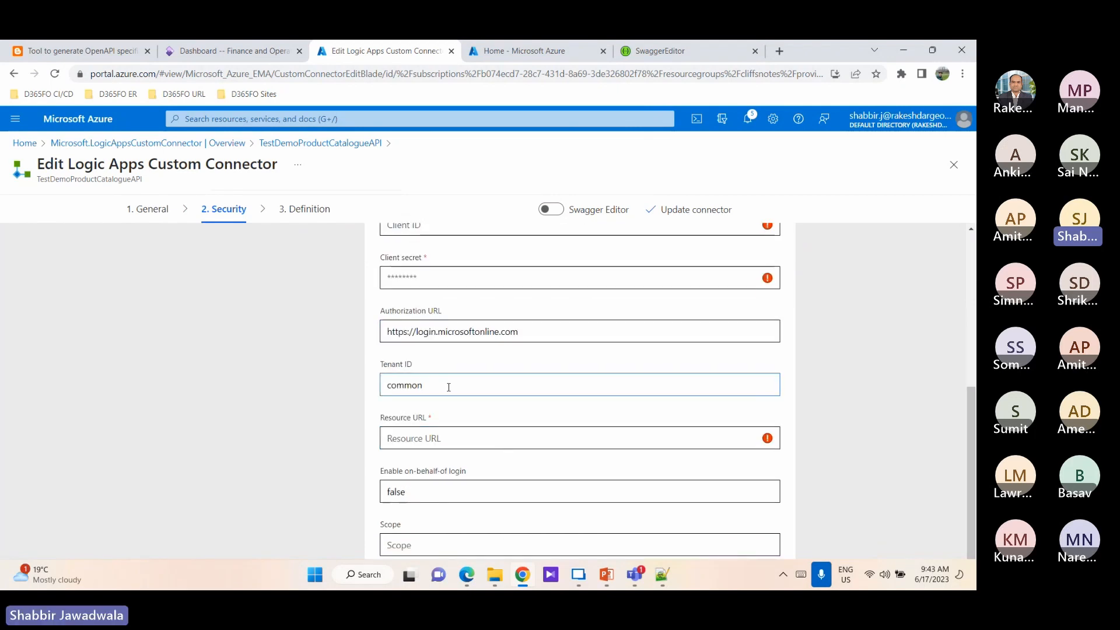
pyautogui.moveTo(447, 386); pyautogui.dragTo(361, 390)
# - Open Azure Active Directory in the other Azure portal page and highlight the directory's tenant ID
pyautogui.click(524, 52)
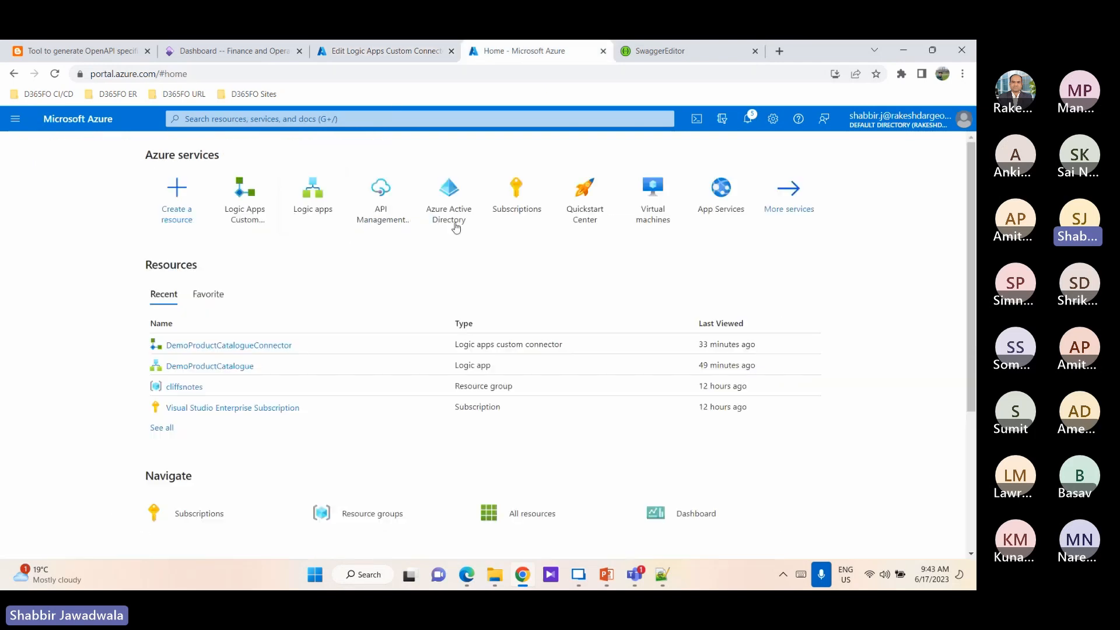
pyautogui.click(447, 197)
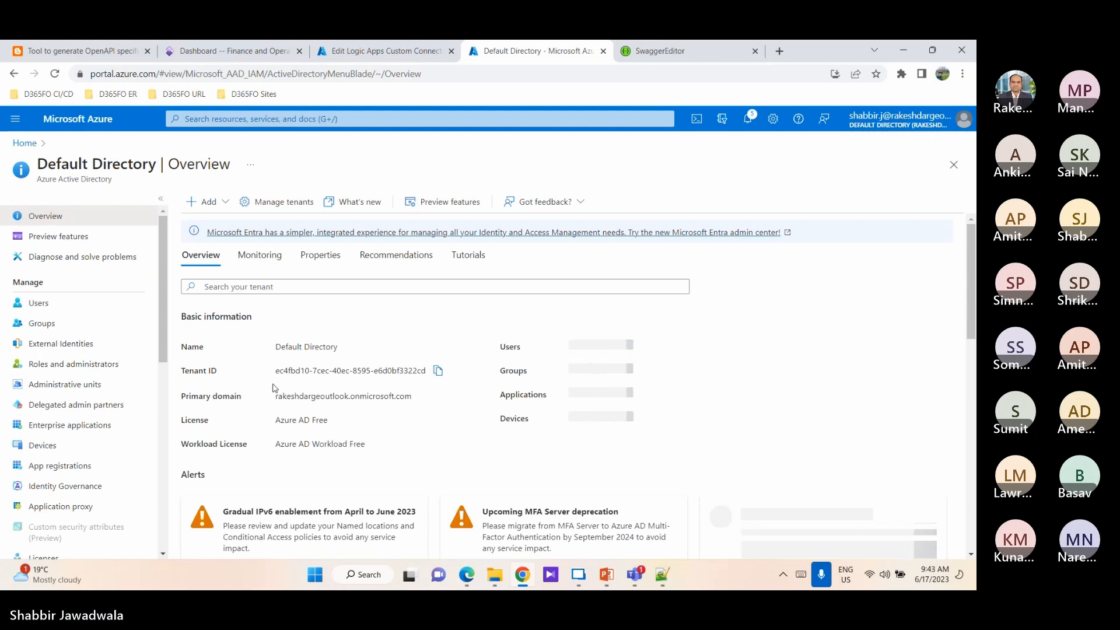
pyautogui.moveTo(275, 371); pyautogui.dragTo(428, 369)
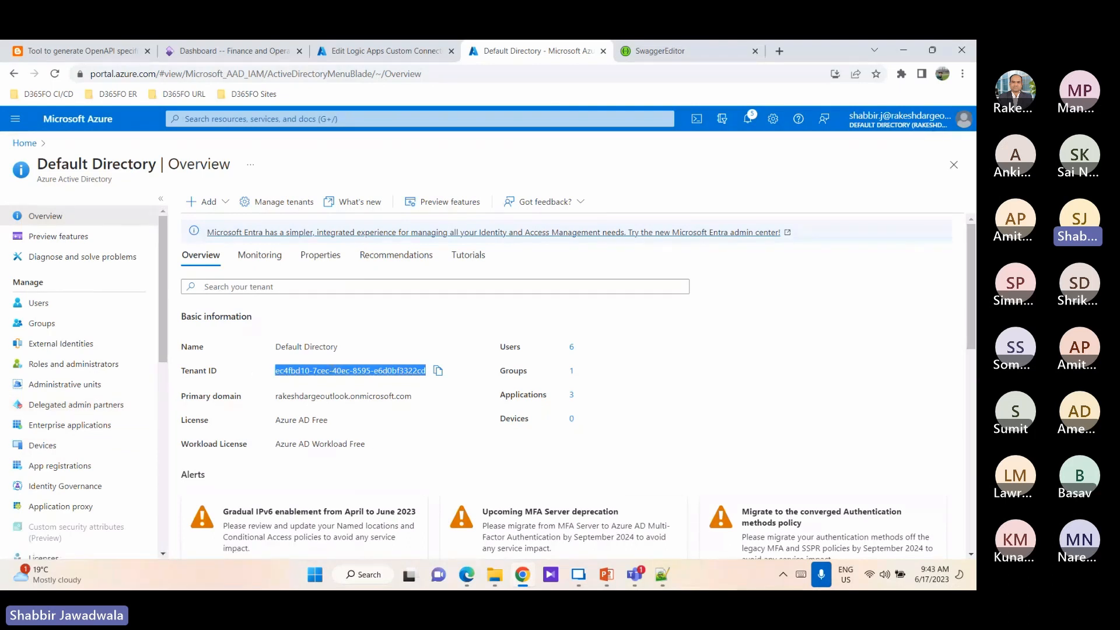
# - Open the DemoAPISJ app registration, highlight its application (client) ID, and show where its client secrets are managed
pyautogui.click(68, 467)
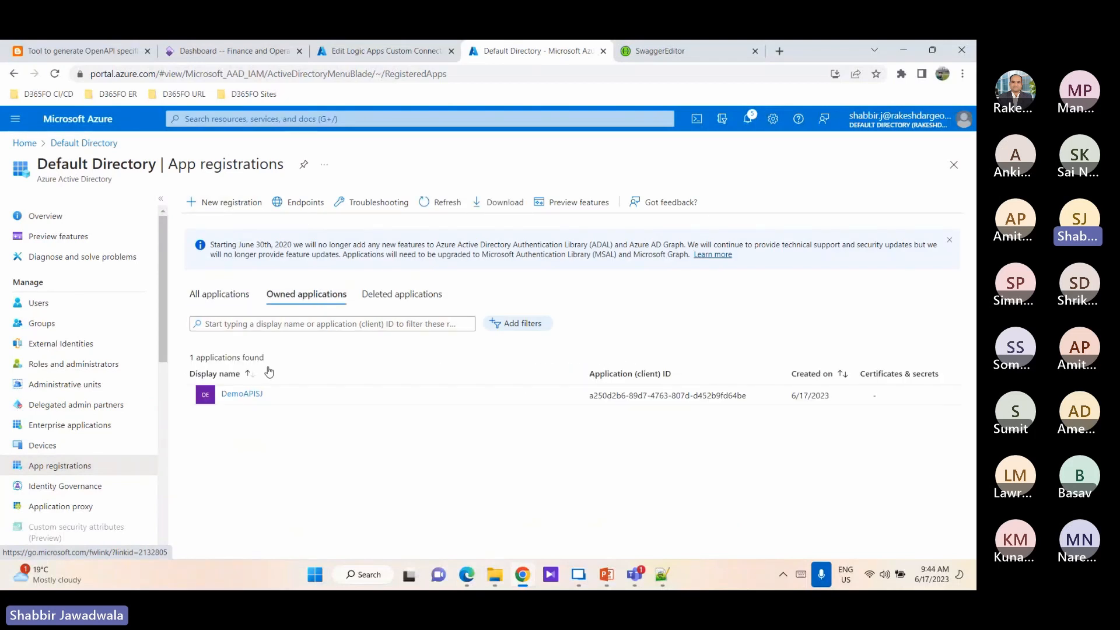
pyautogui.click(245, 396)
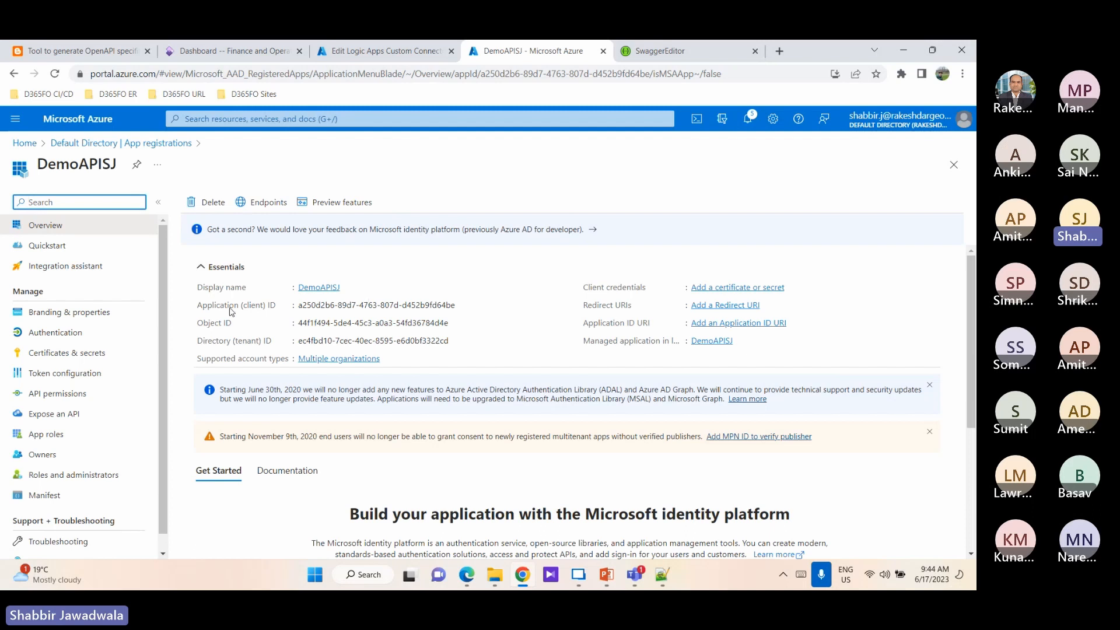
pyautogui.moveTo(318, 303)
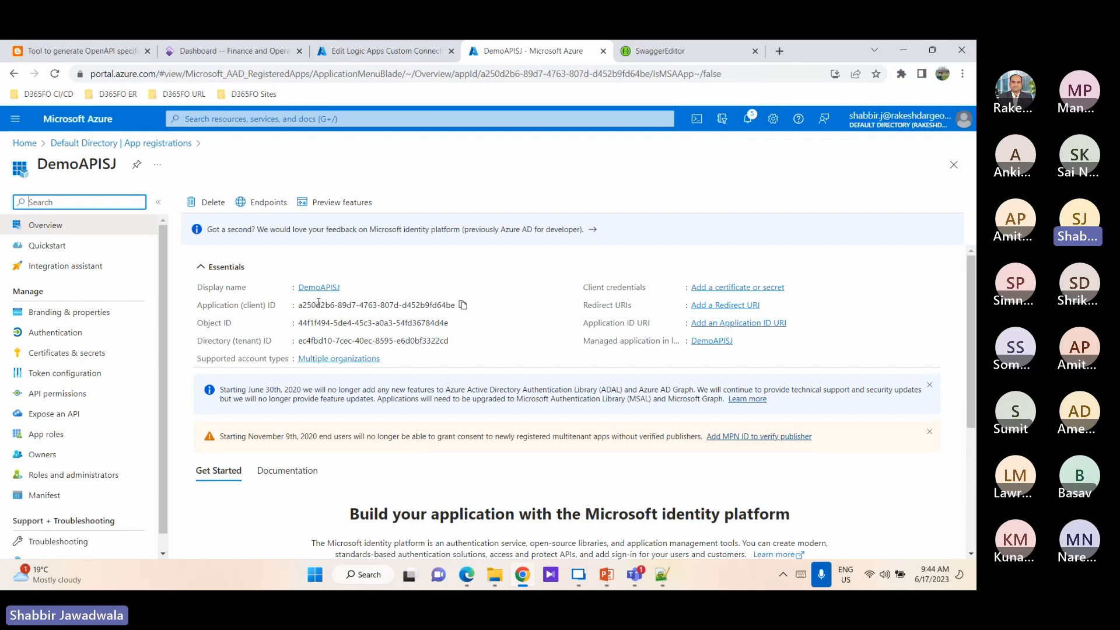
pyautogui.tripleClick(391, 305)
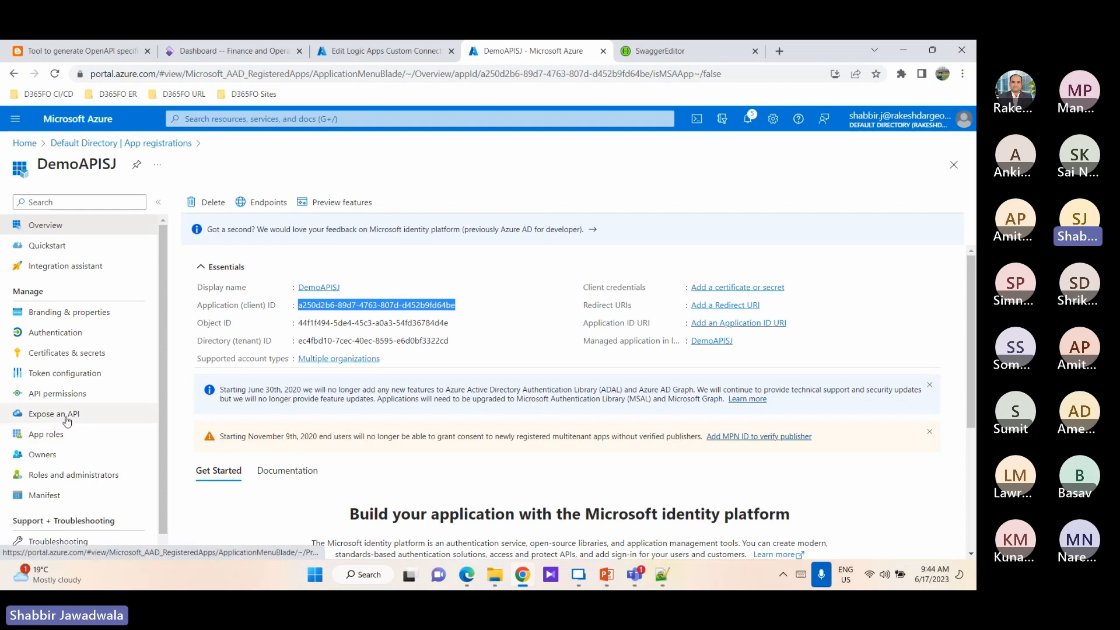
pyautogui.click(81, 355)
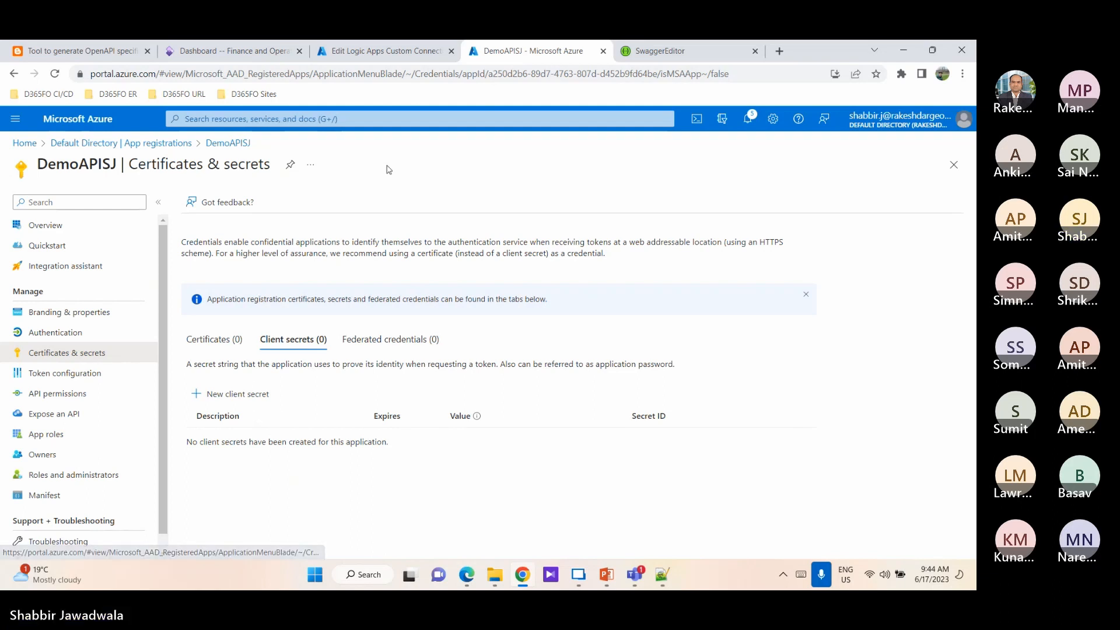
pyautogui.click(387, 50)
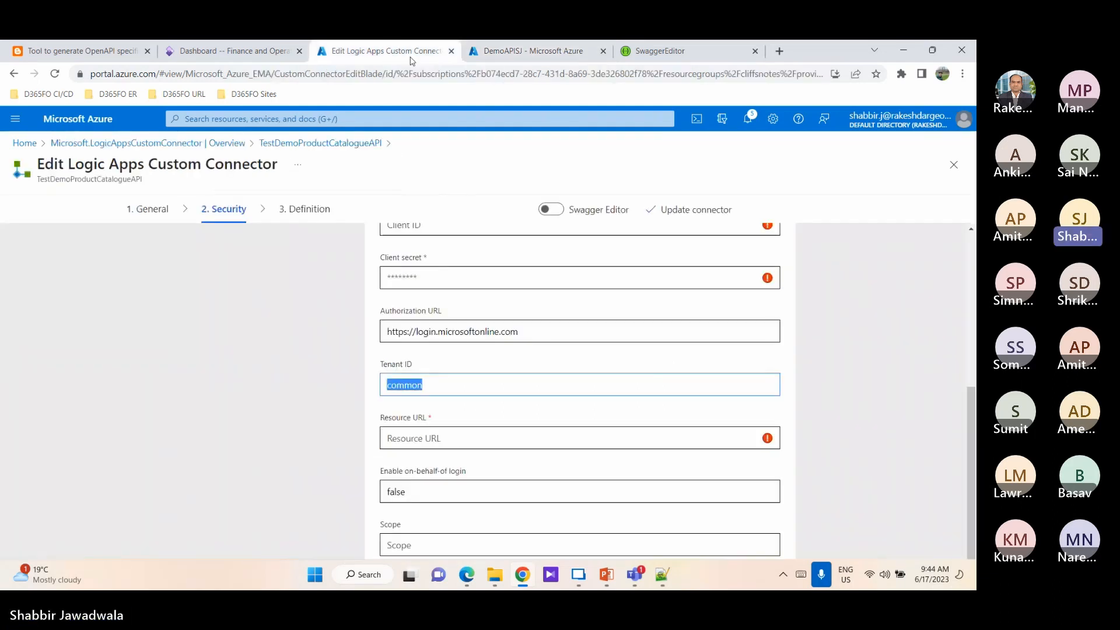
pyautogui.click(416, 436)
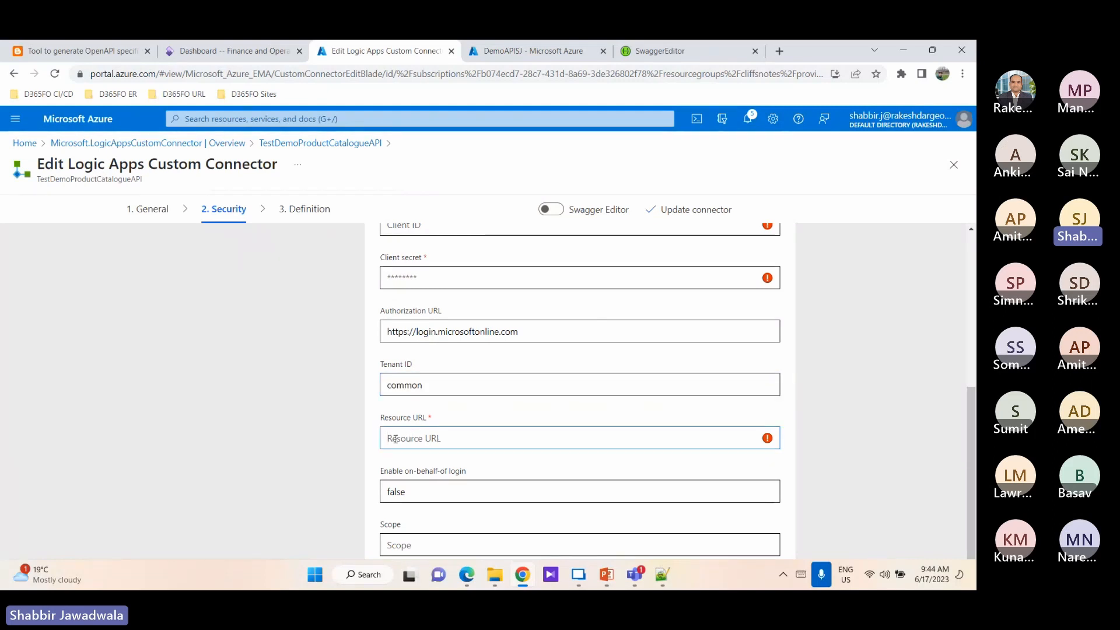
pyautogui.click(274, 51)
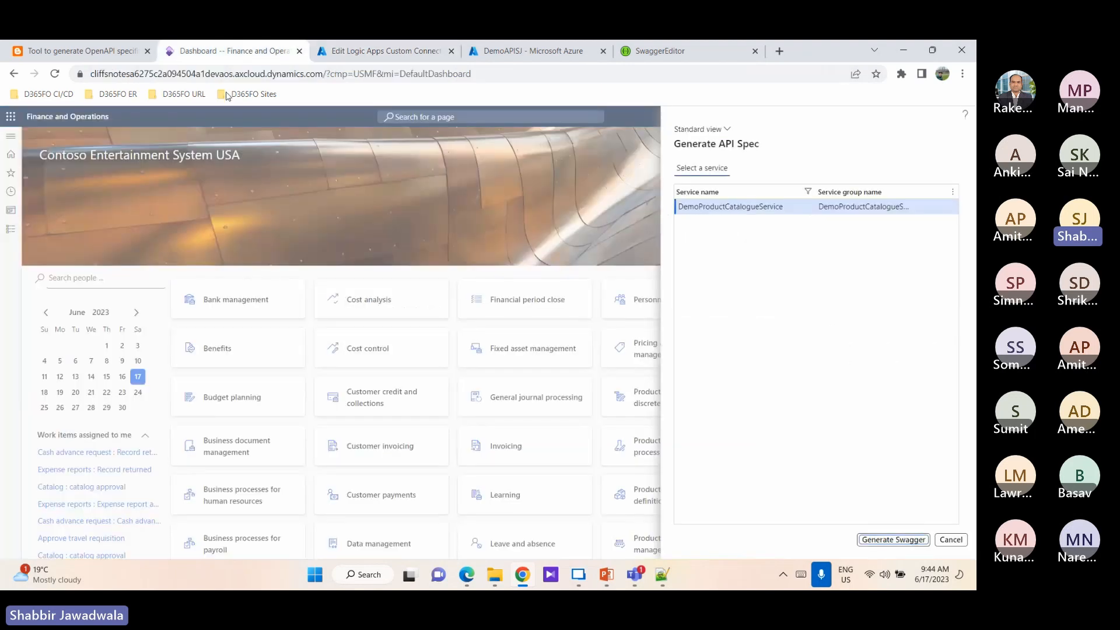
pyautogui.moveTo(322, 76); pyautogui.dragTo(90, 74)
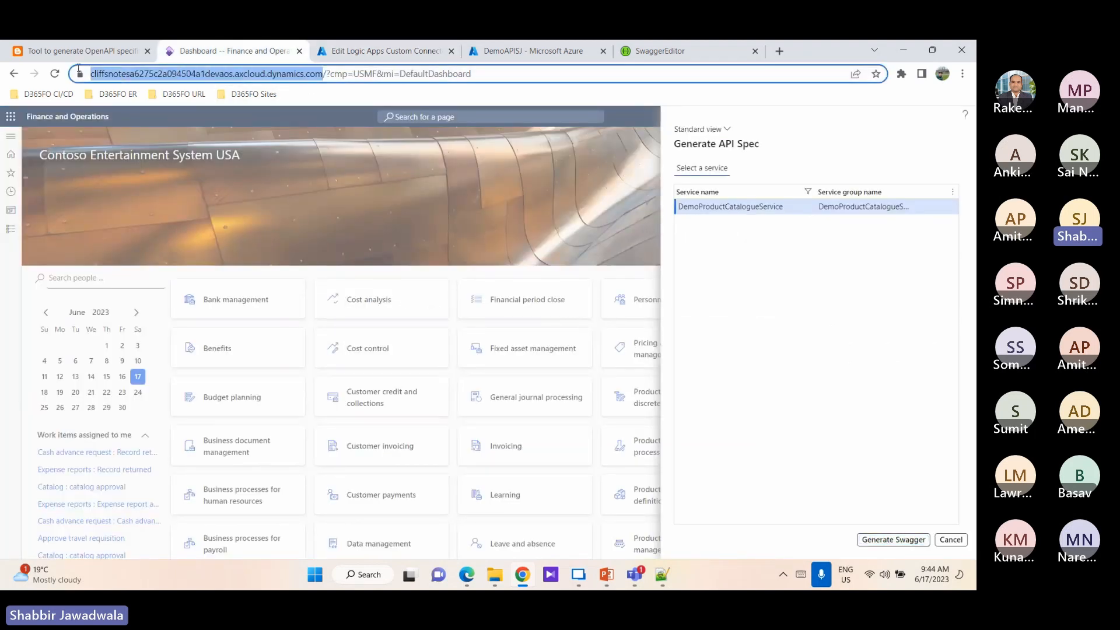
pyautogui.click(361, 50)
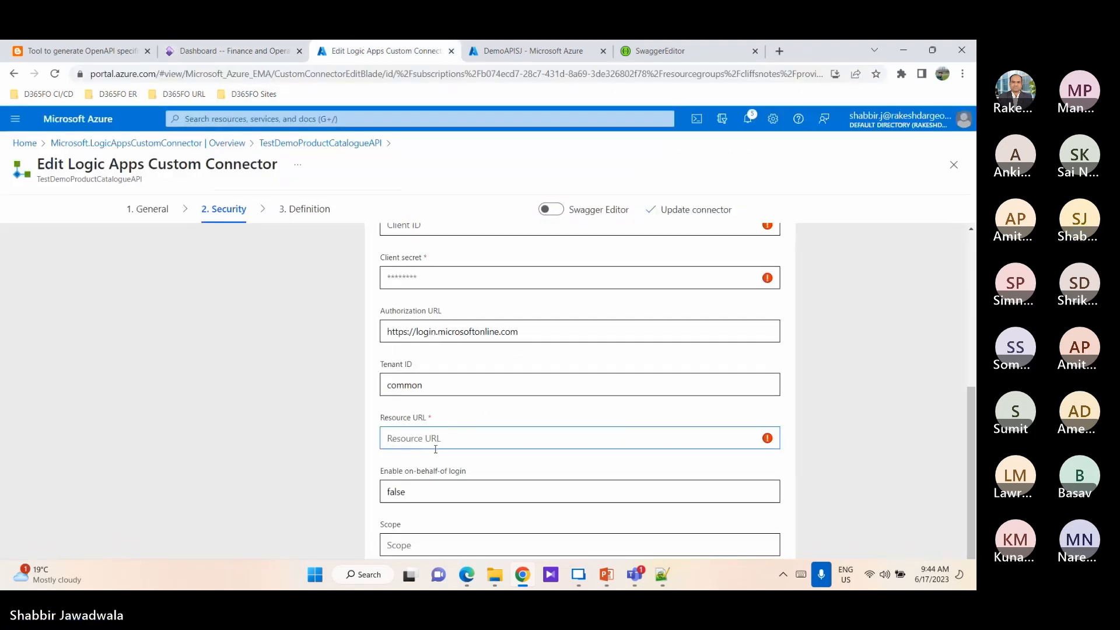
pyautogui.hotkey('ctrl', 'v')
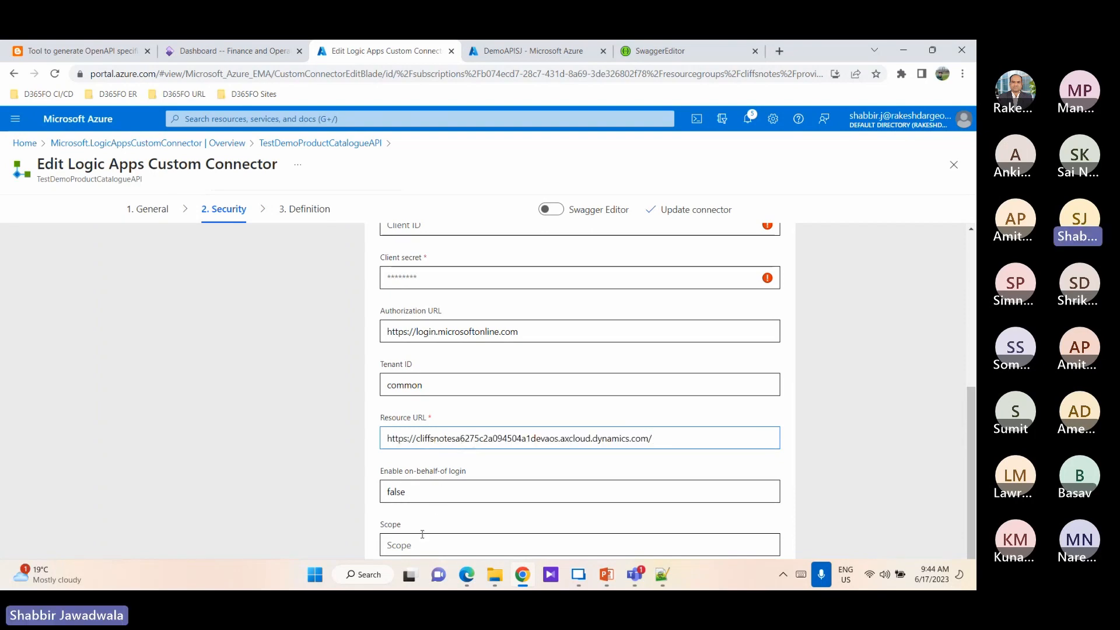
pyautogui.click(774, 458)
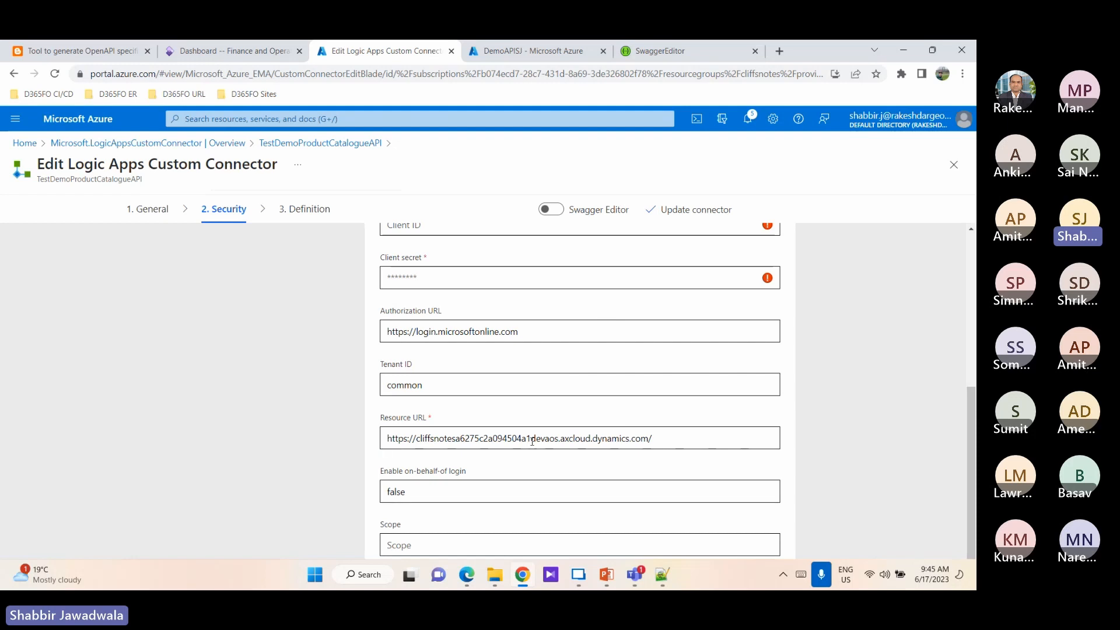
# - Open the connector's definition and examine the general details, request, body and response codes of the getproductCatalogue action
pyautogui.scroll(3, 494, 384)
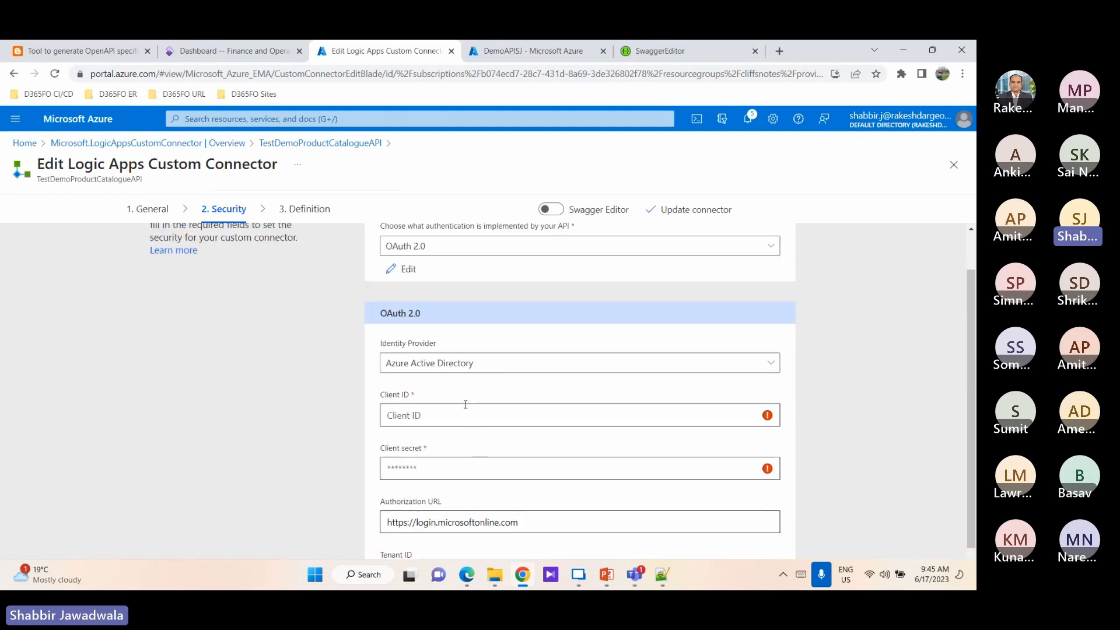
pyautogui.scroll(1, 454, 452)
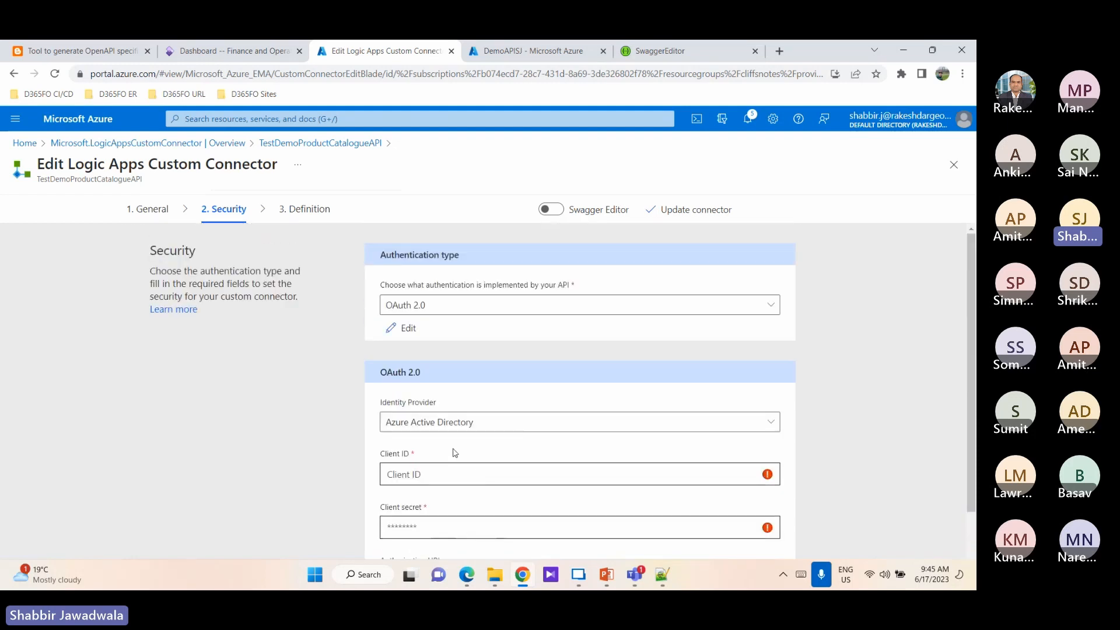
pyautogui.click(309, 210)
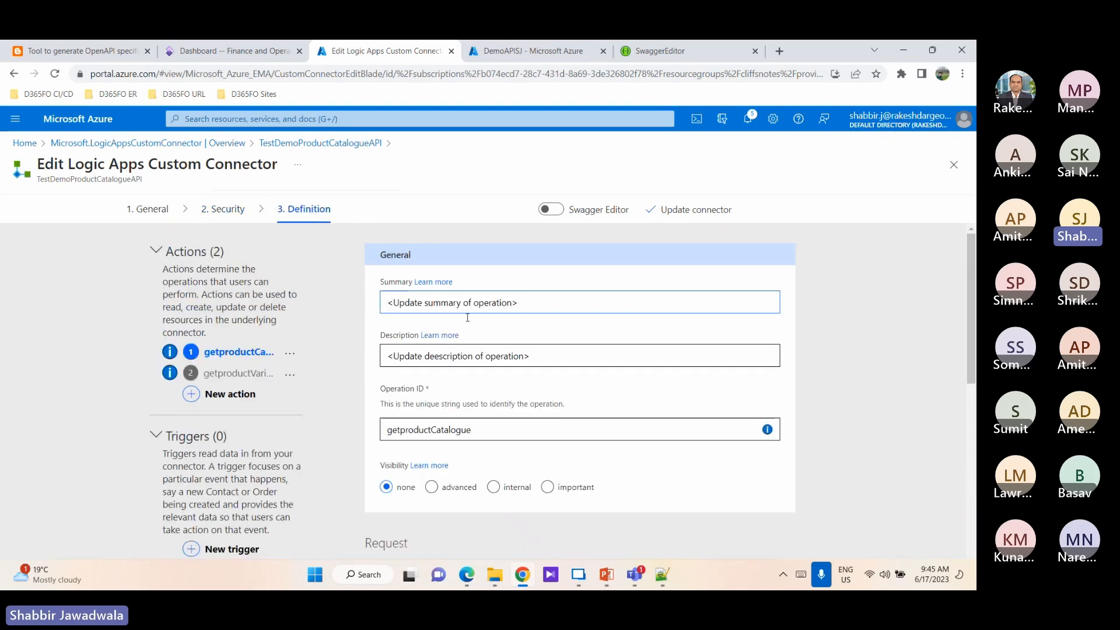
pyautogui.scroll(-4, 371, 452)
pyautogui.scroll(-2, 462, 396)
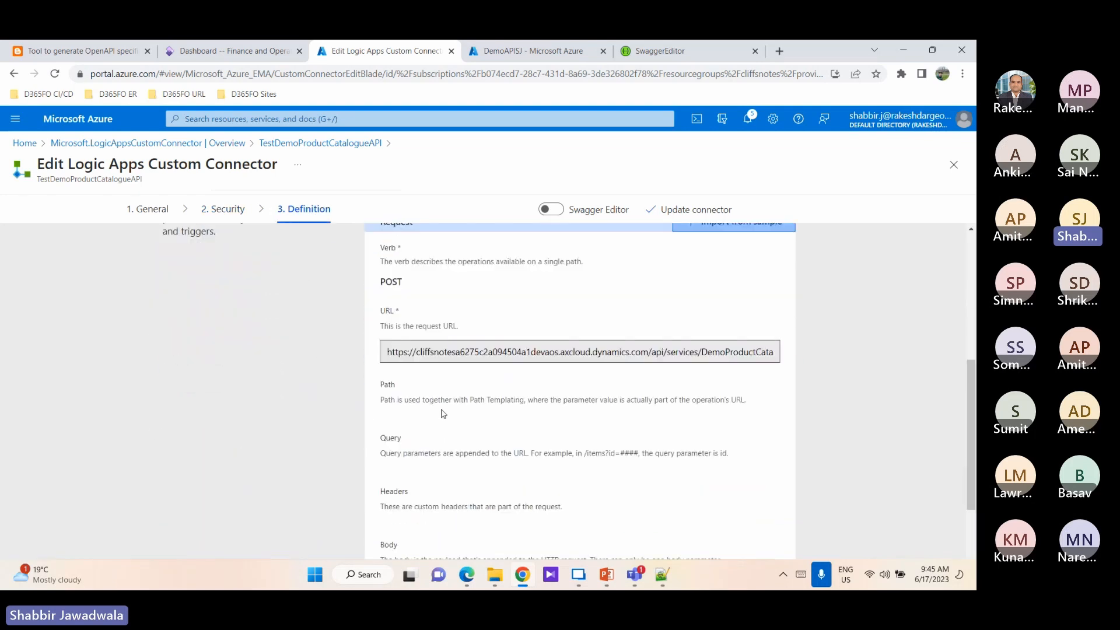
pyautogui.scroll(-3, 478, 400)
pyautogui.scroll(-4, 479, 436)
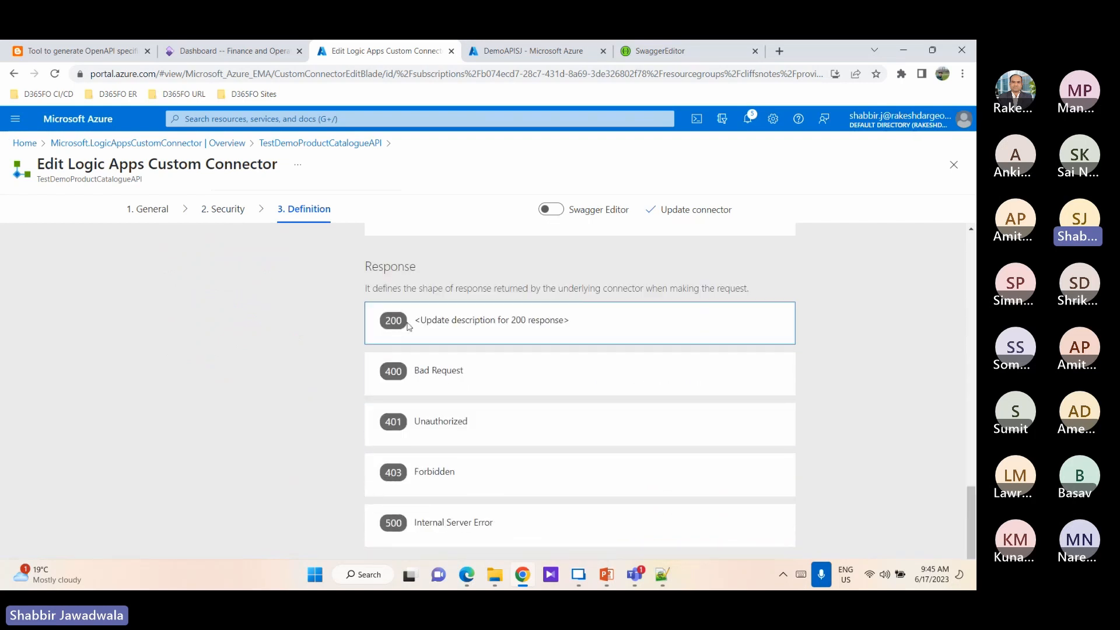
pyautogui.scroll(-2, 408, 379)
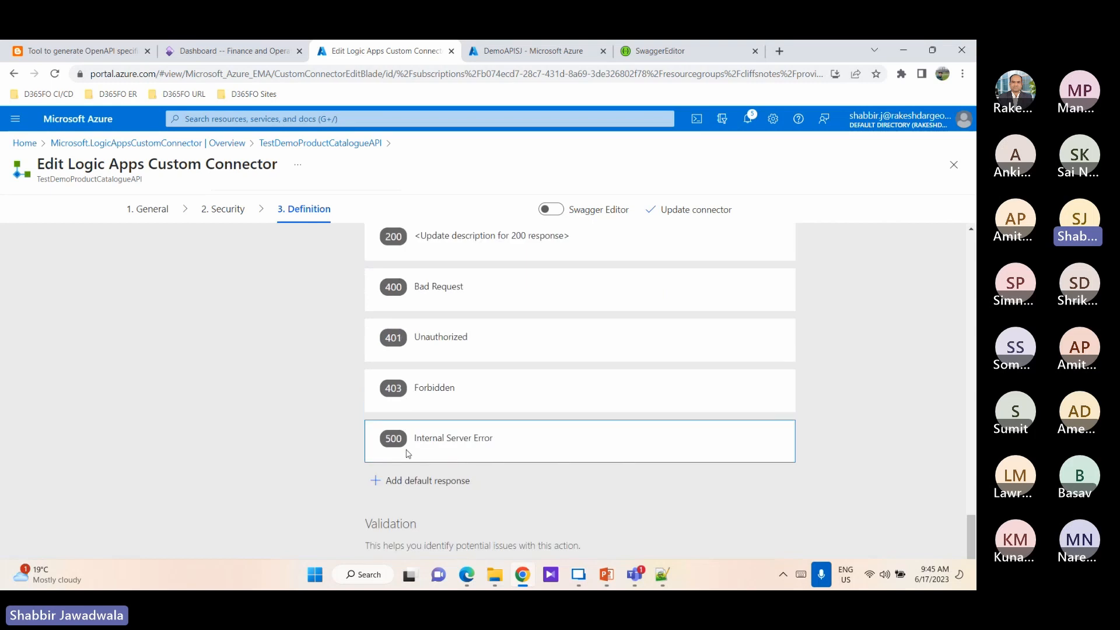
pyautogui.scroll(1, 409, 449)
pyautogui.scroll(7, 410, 453)
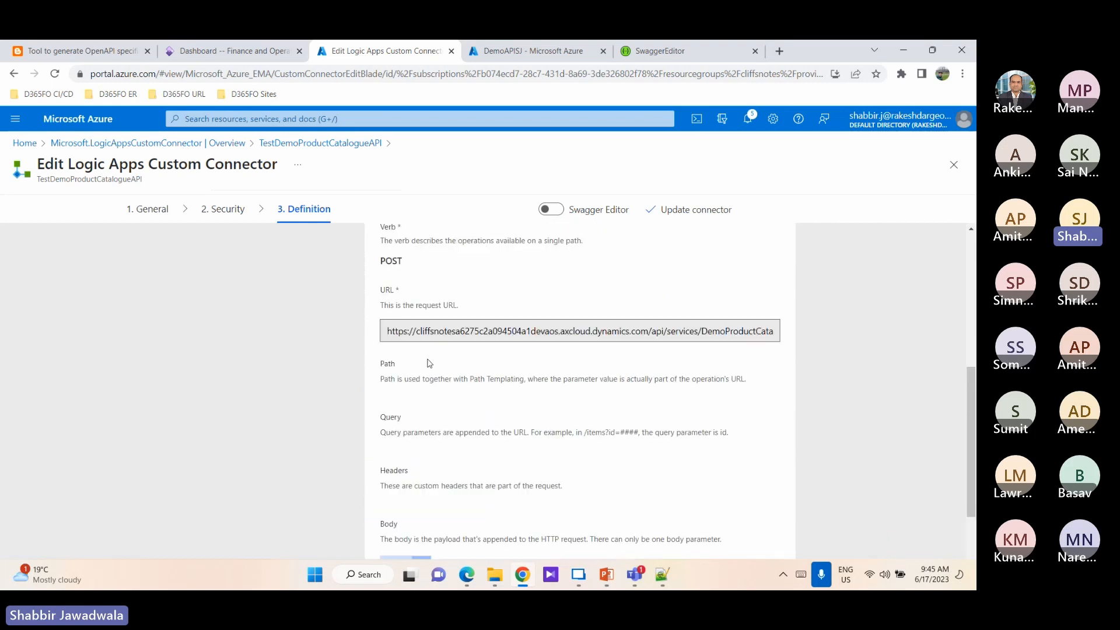
pyautogui.scroll(-2, 439, 447)
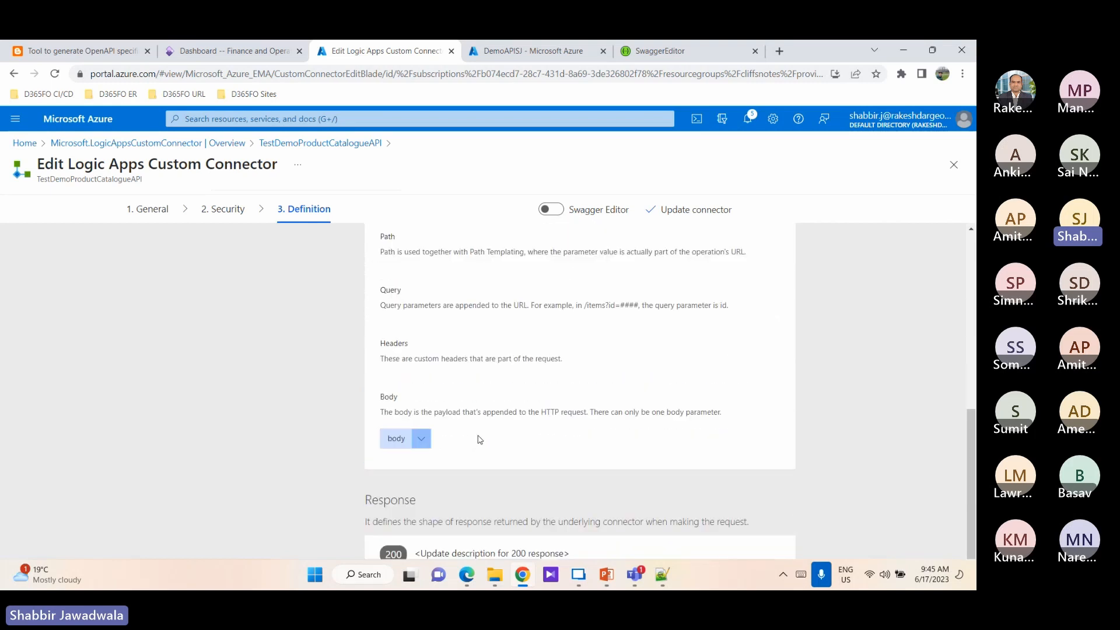
pyautogui.scroll(3, 457, 392)
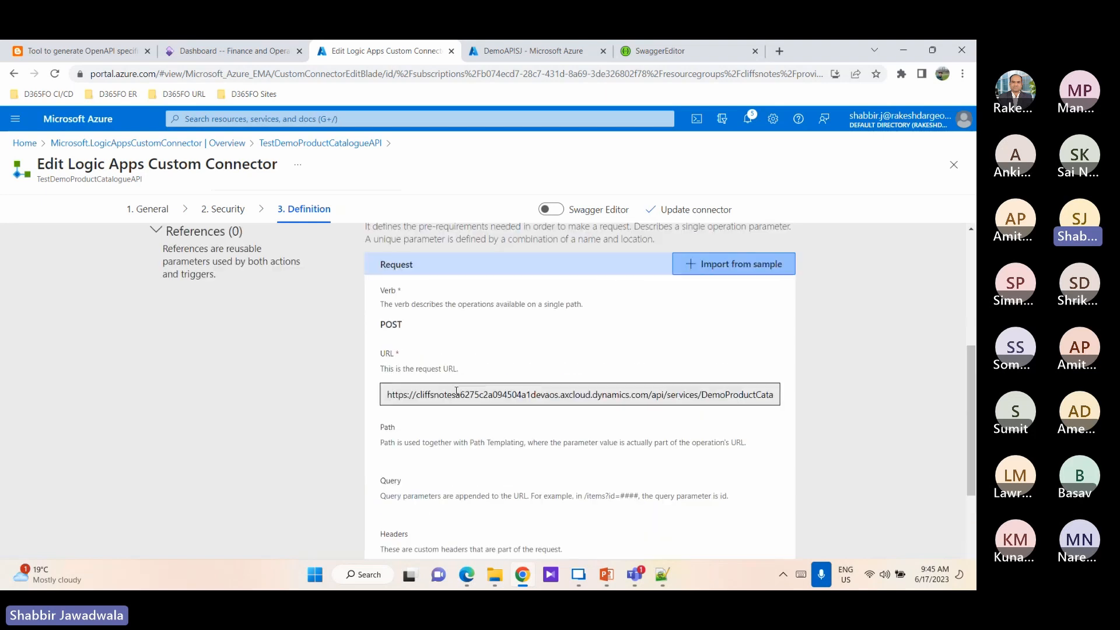
pyautogui.scroll(5, 457, 392)
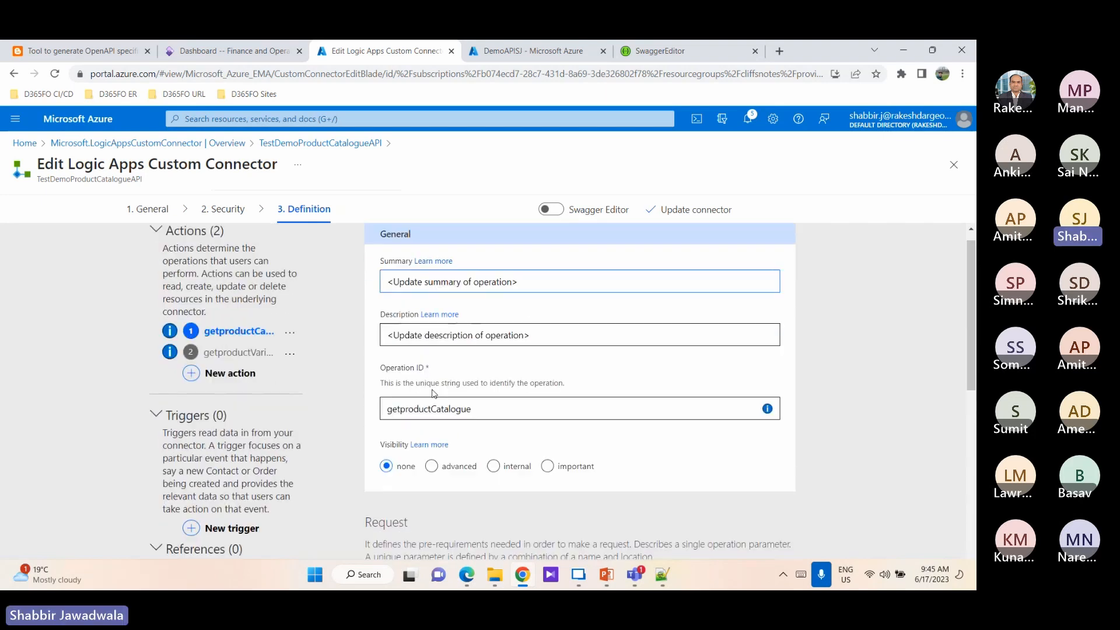
# - Highlight the placeholder summary and description texts of the getproductCatalogue action
pyautogui.moveTo(545, 282); pyautogui.dragTo(349, 293)
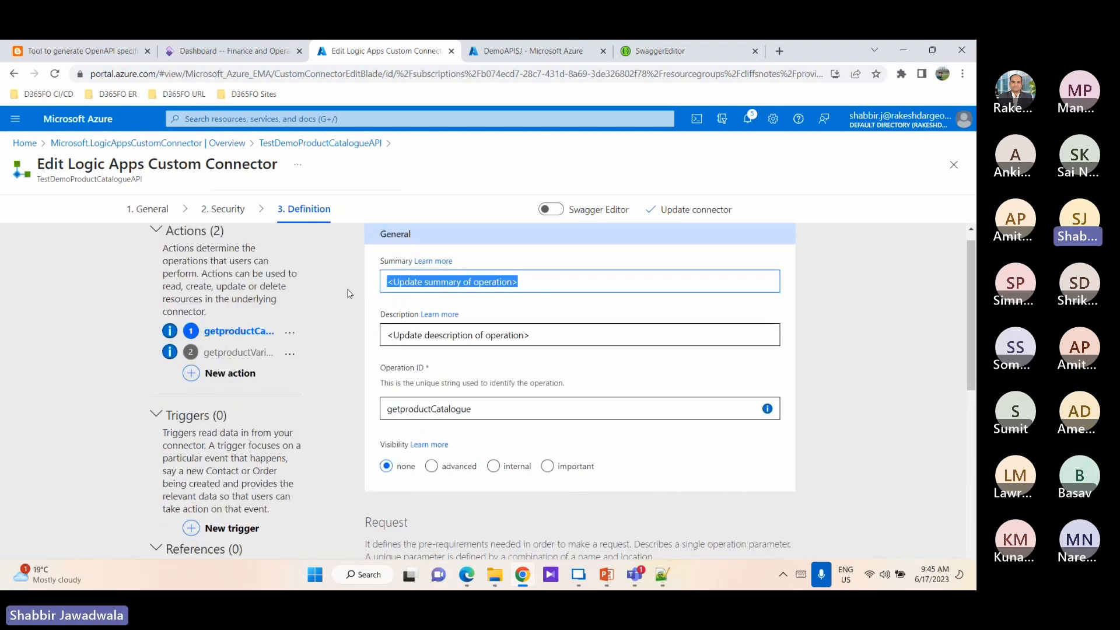
pyautogui.moveTo(561, 341); pyautogui.dragTo(315, 337)
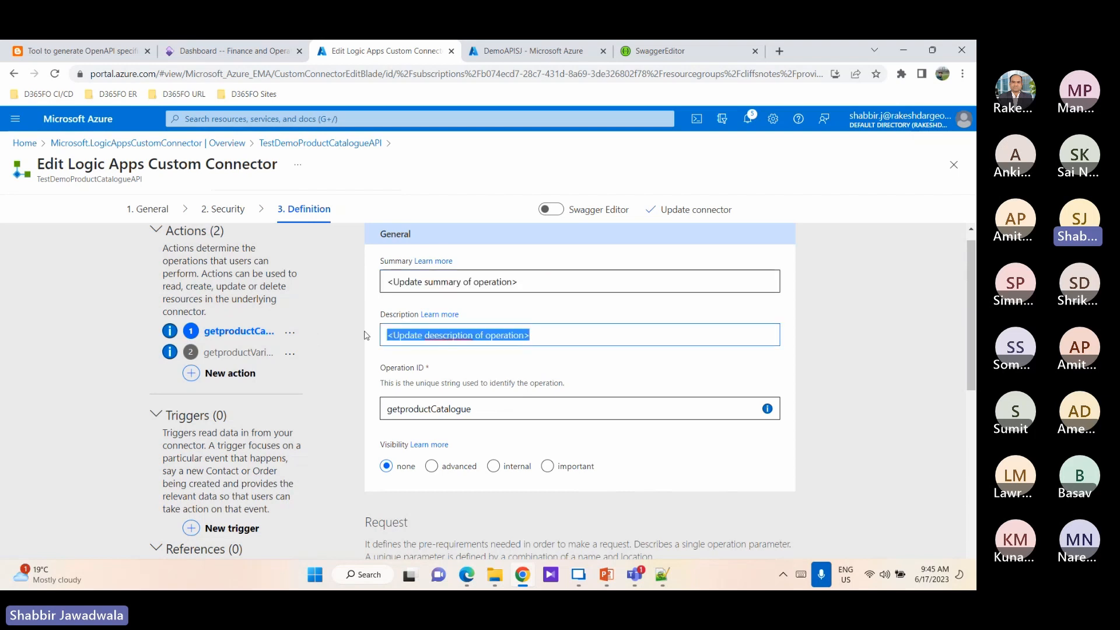
pyautogui.moveTo(550, 281); pyautogui.dragTo(319, 289)
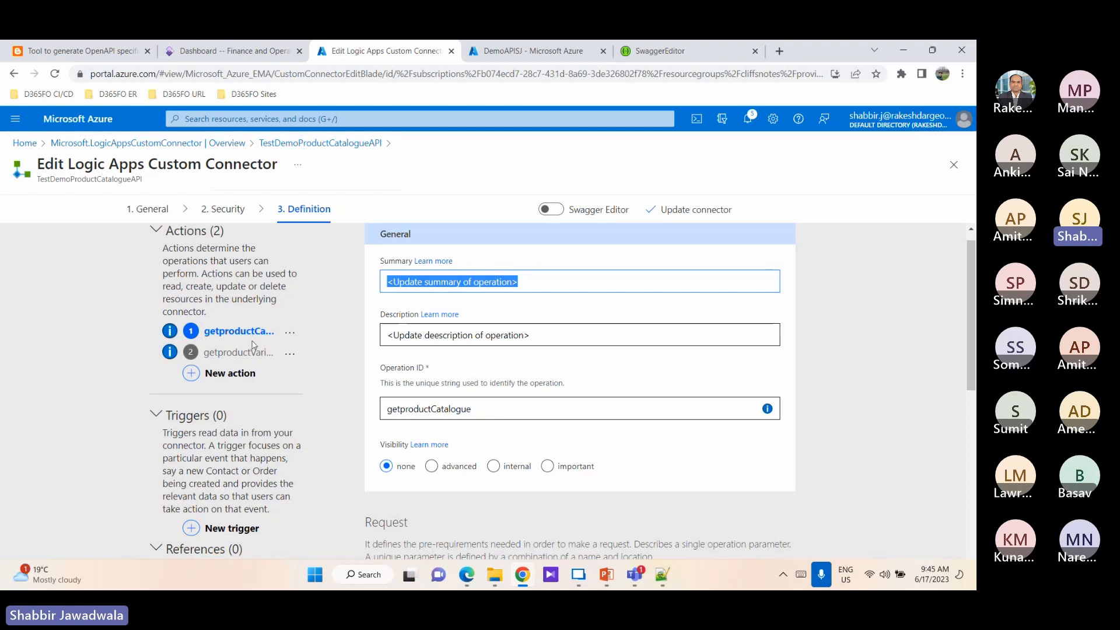
# - Select the getproductVariantCatalogue action and review its general details, request and response definitions
pyautogui.click(241, 356)
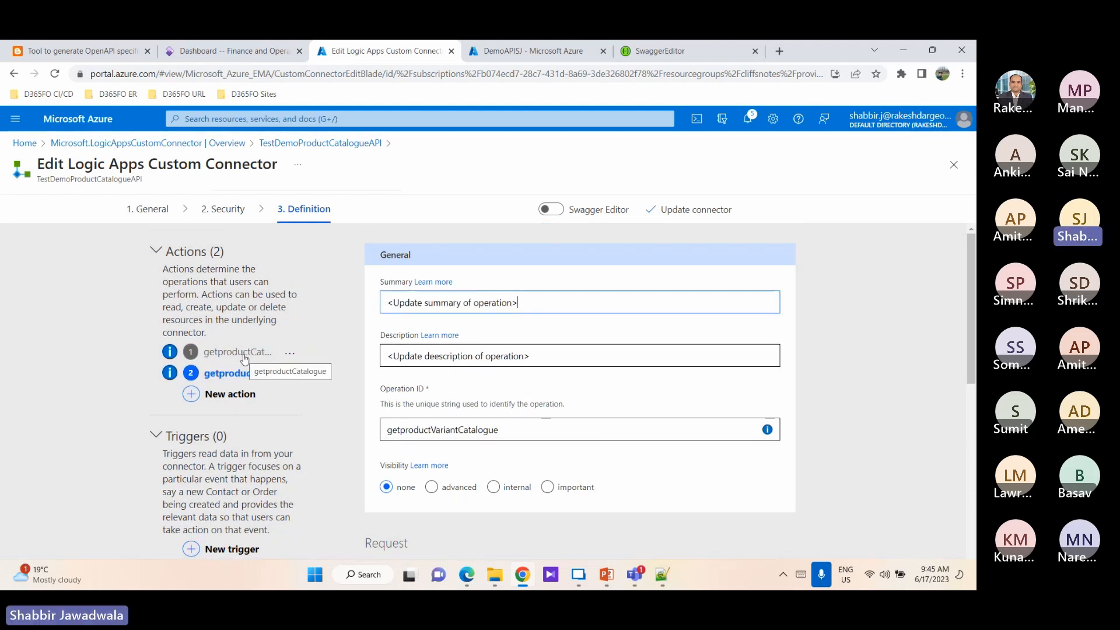
pyautogui.scroll(-5, 295, 446)
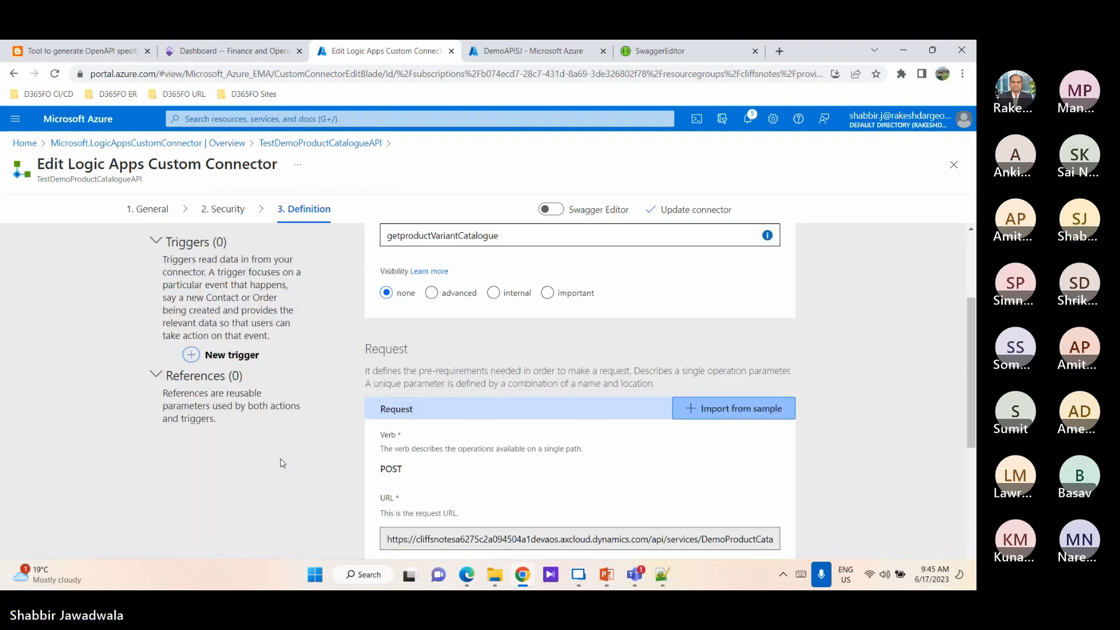
pyautogui.scroll(-10, 350, 470)
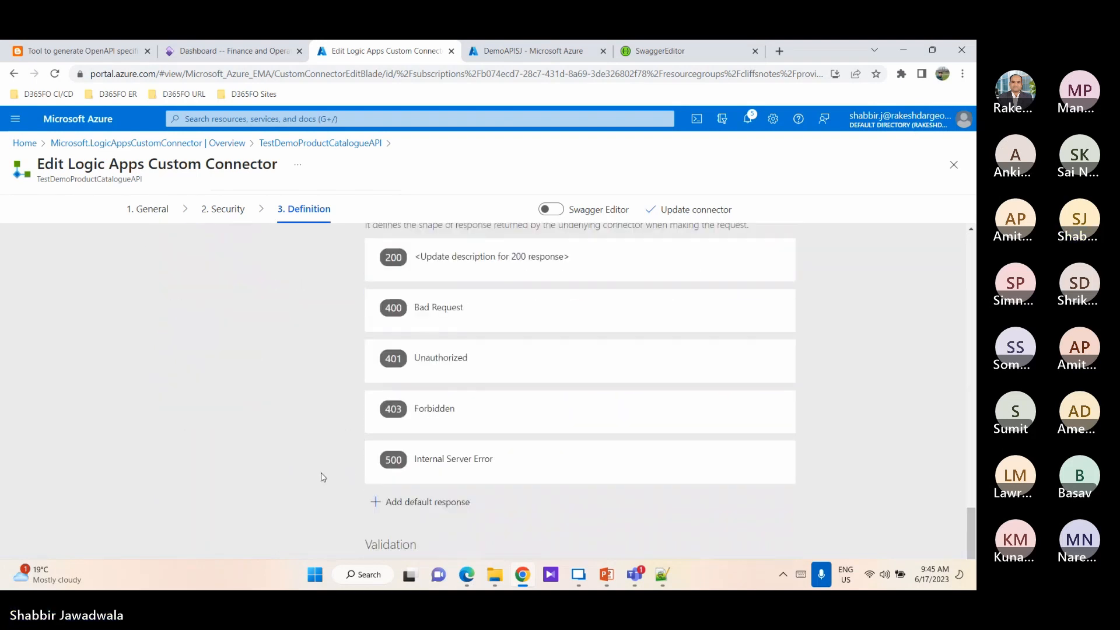
pyautogui.scroll(15, 316, 477)
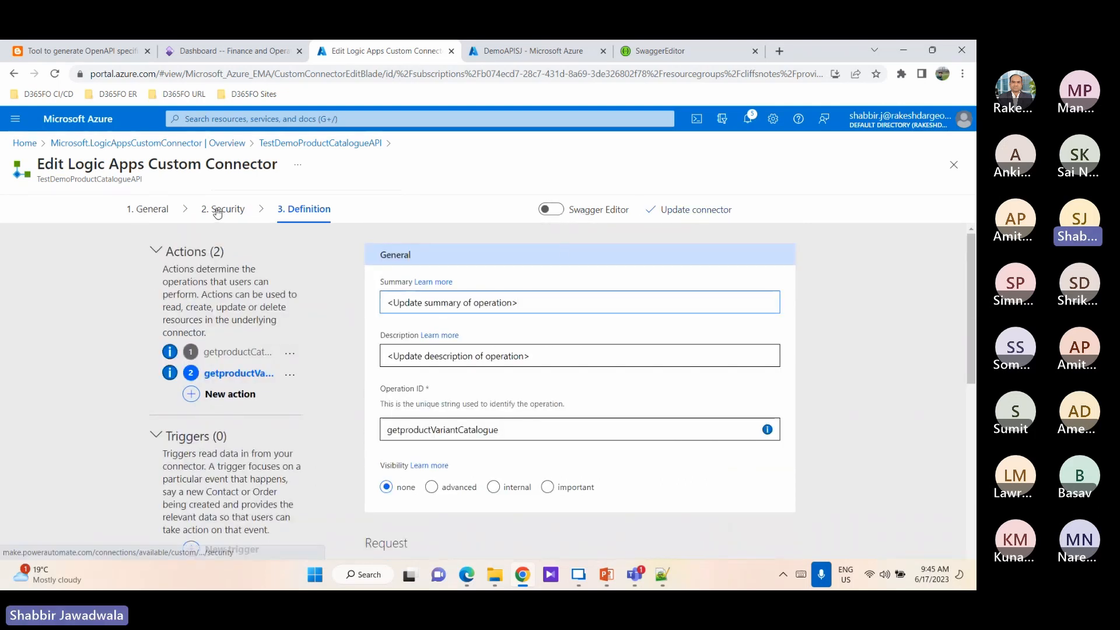
# - Close the connector editor and open the DemoAPIMSJ service from the API Management services list
pyautogui.click(952, 168)
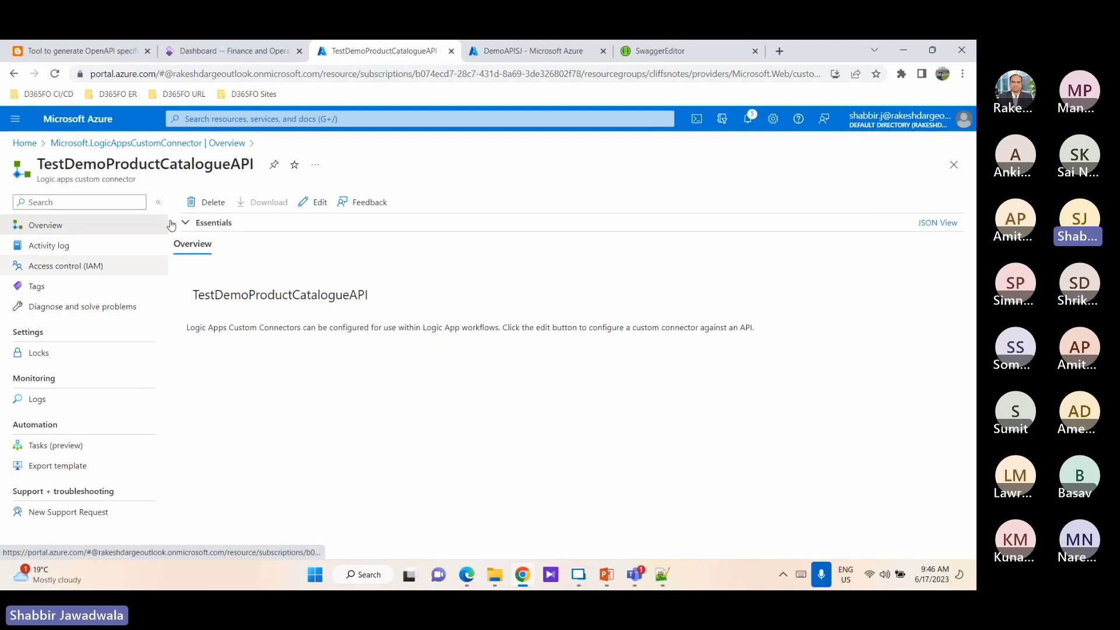
pyautogui.click(25, 144)
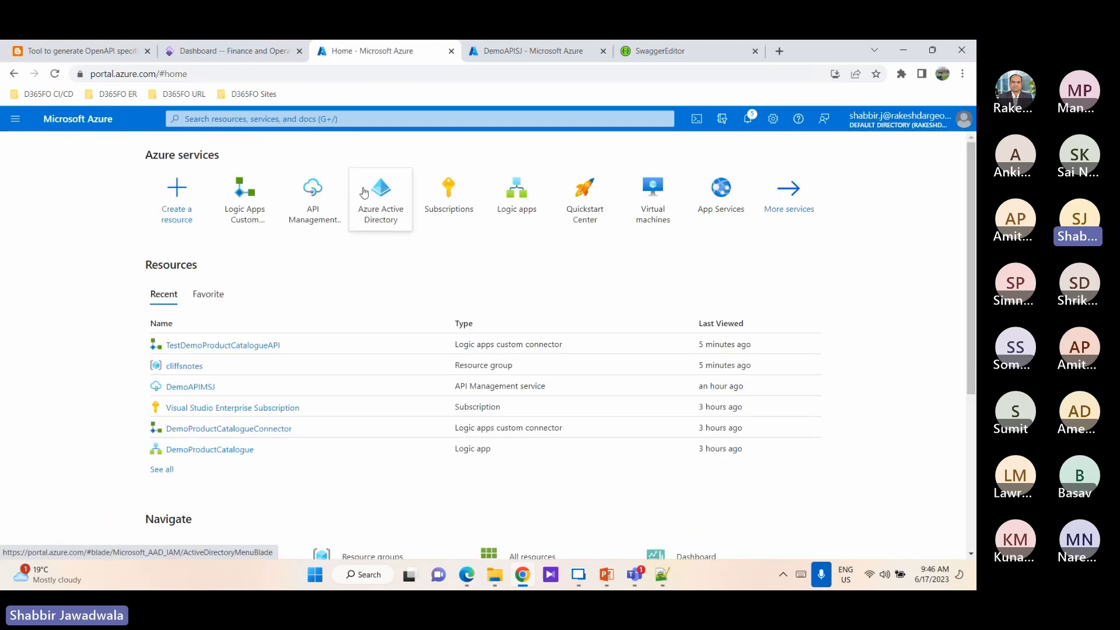
pyautogui.click(318, 219)
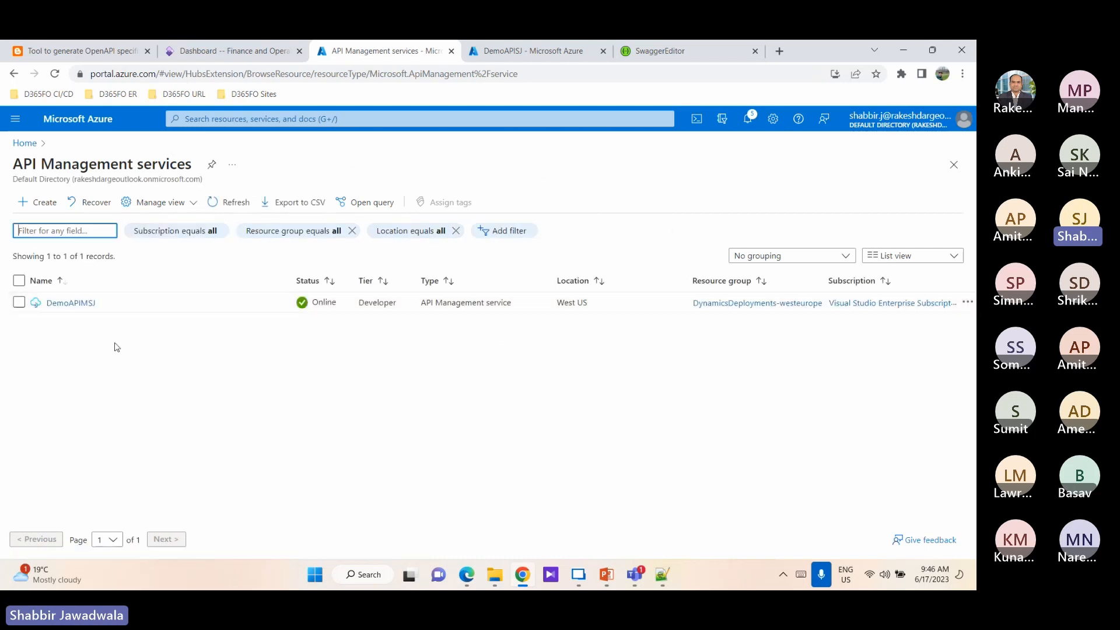
pyautogui.click(70, 303)
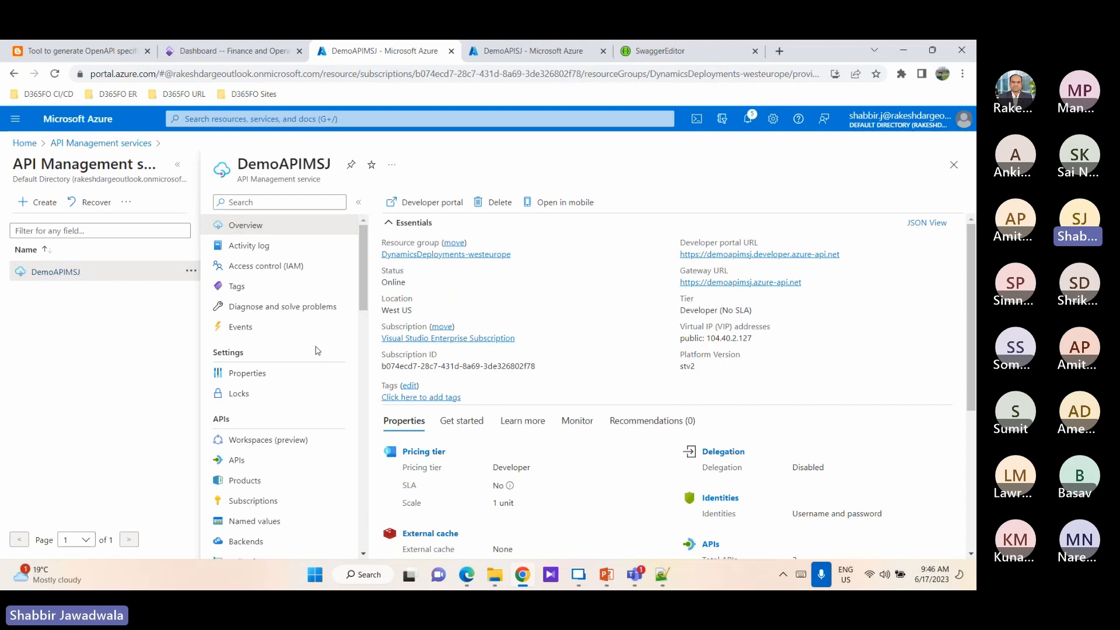
# - Show the APIs of the DemoAPIMSJ service and open the existing DemoProductCatalogue API with its operations
pyautogui.scroll(-1, 316, 349)
pyautogui.scroll(-1, 291, 347)
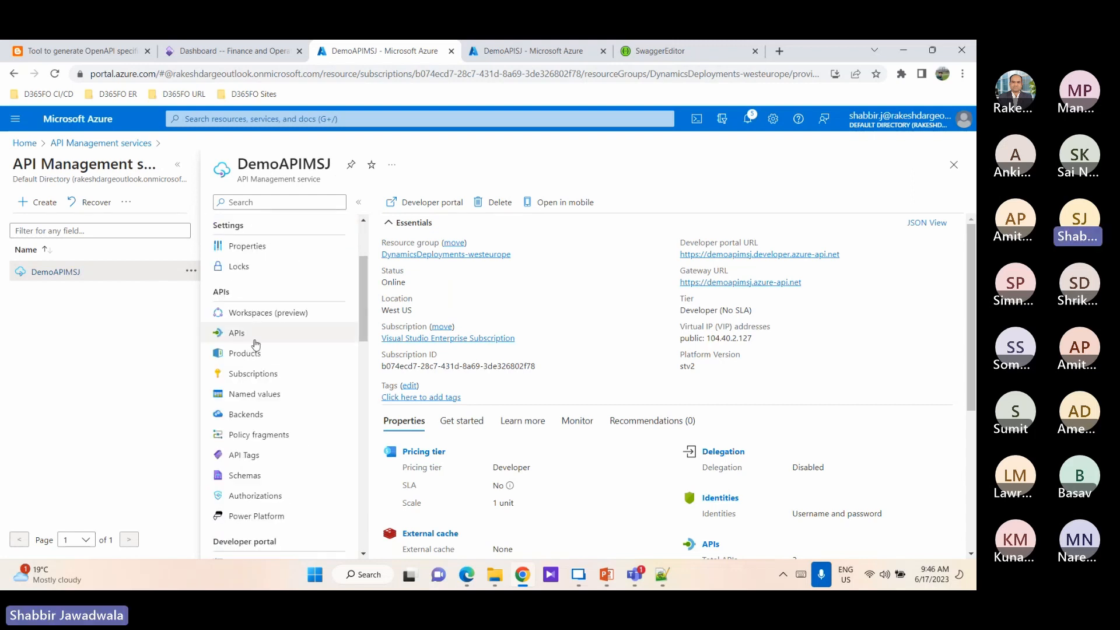
pyautogui.click(239, 334)
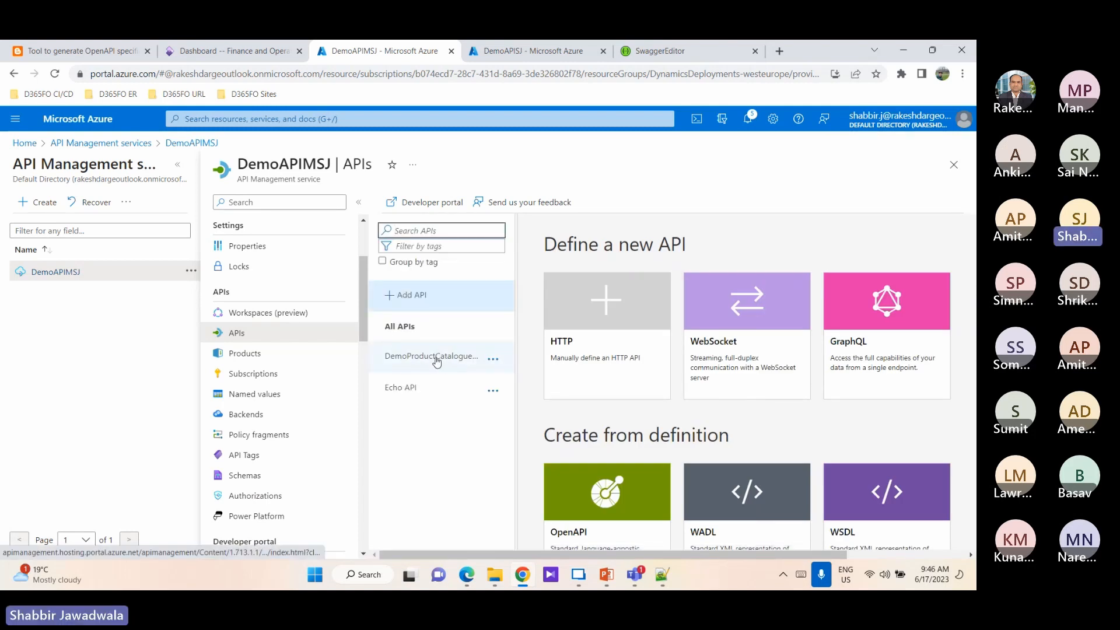
pyautogui.click(434, 357)
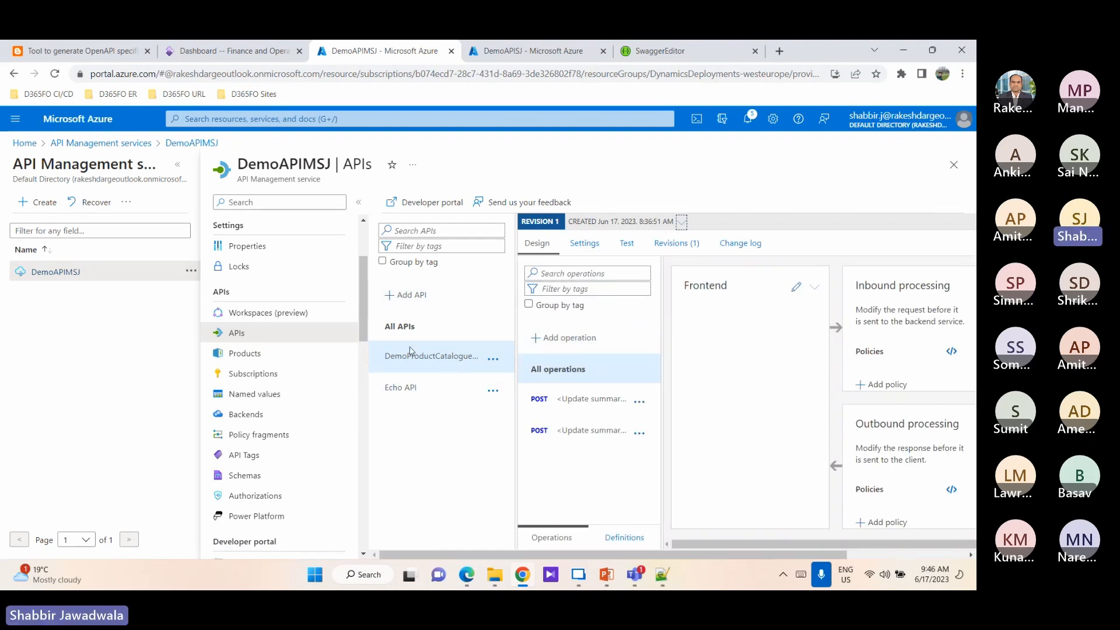
# - Show the form for adding a new API from an OpenAPI specification and cancel it without creating anything
pyautogui.click(415, 303)
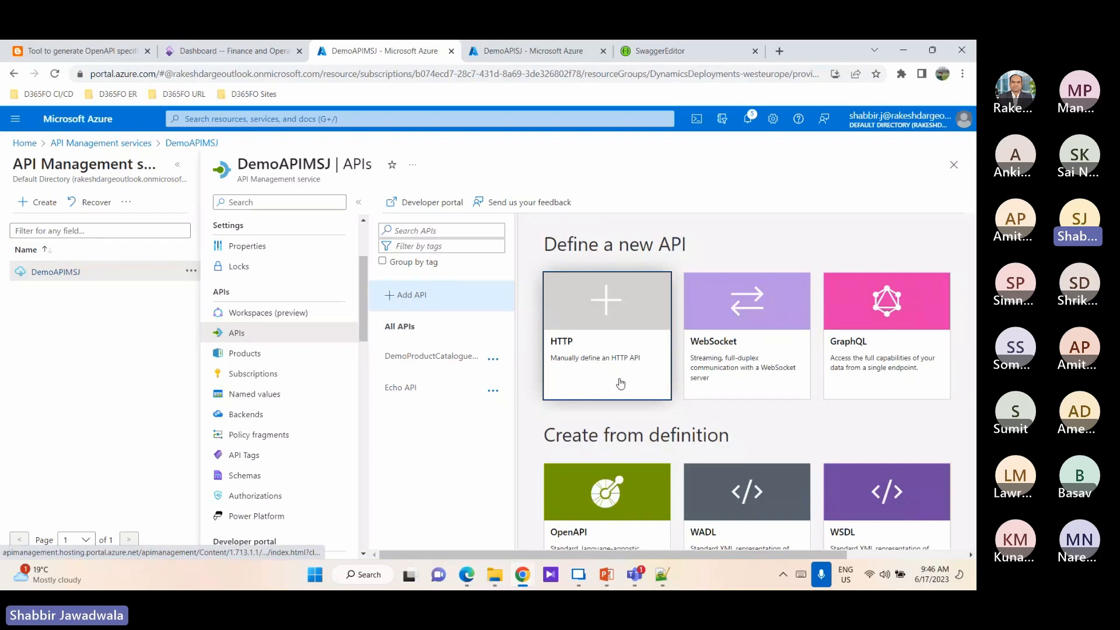
pyautogui.scroll(-3, 583, 327)
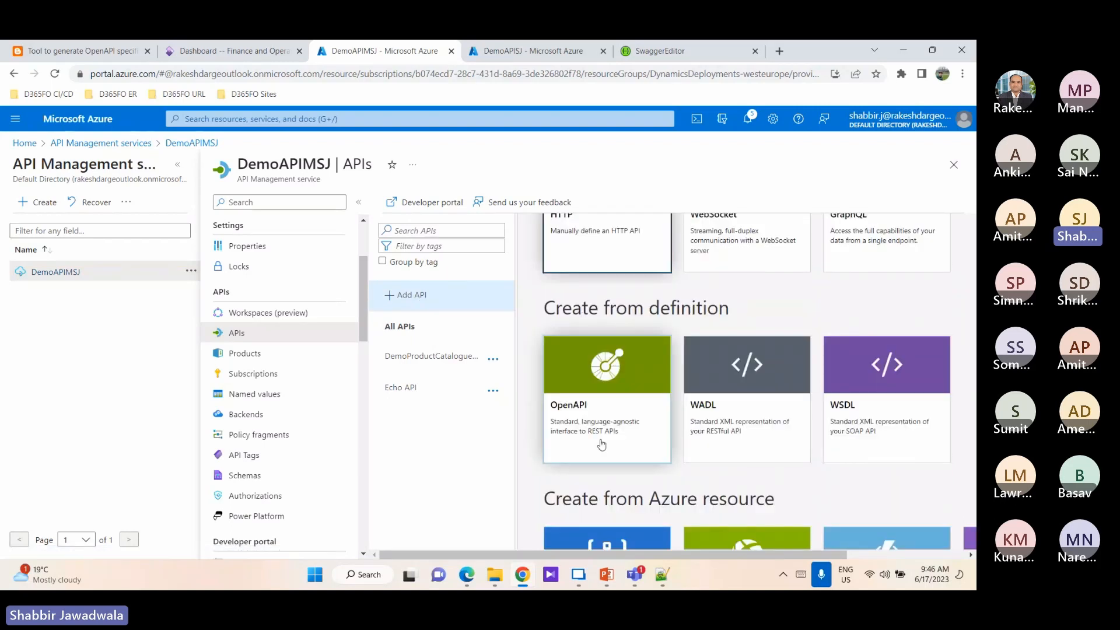
pyautogui.click(596, 403)
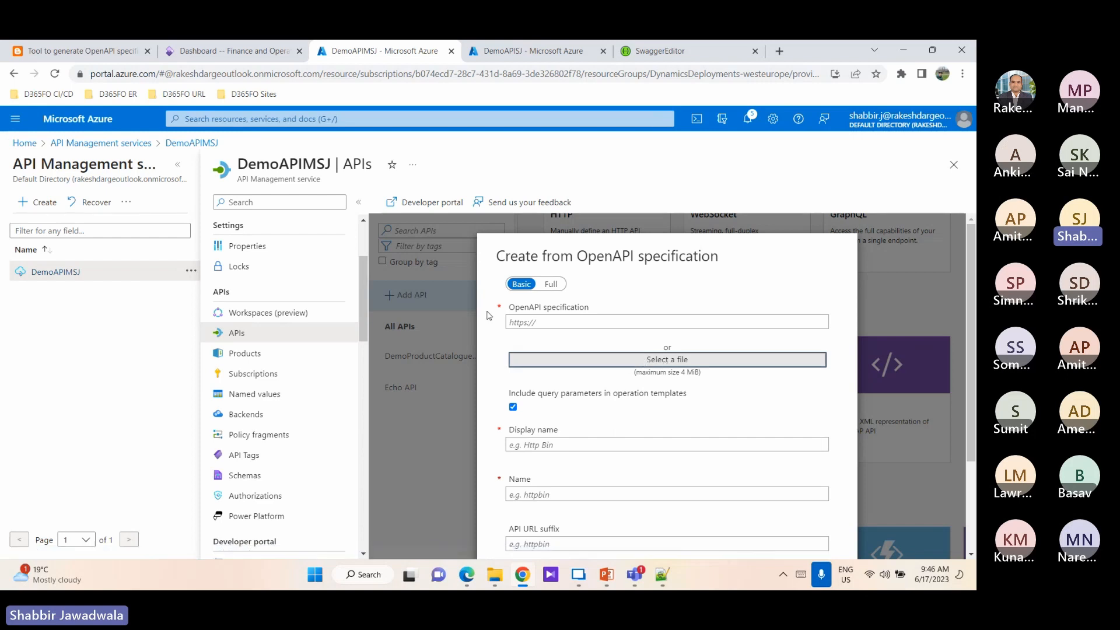
pyautogui.scroll(-3, 592, 415)
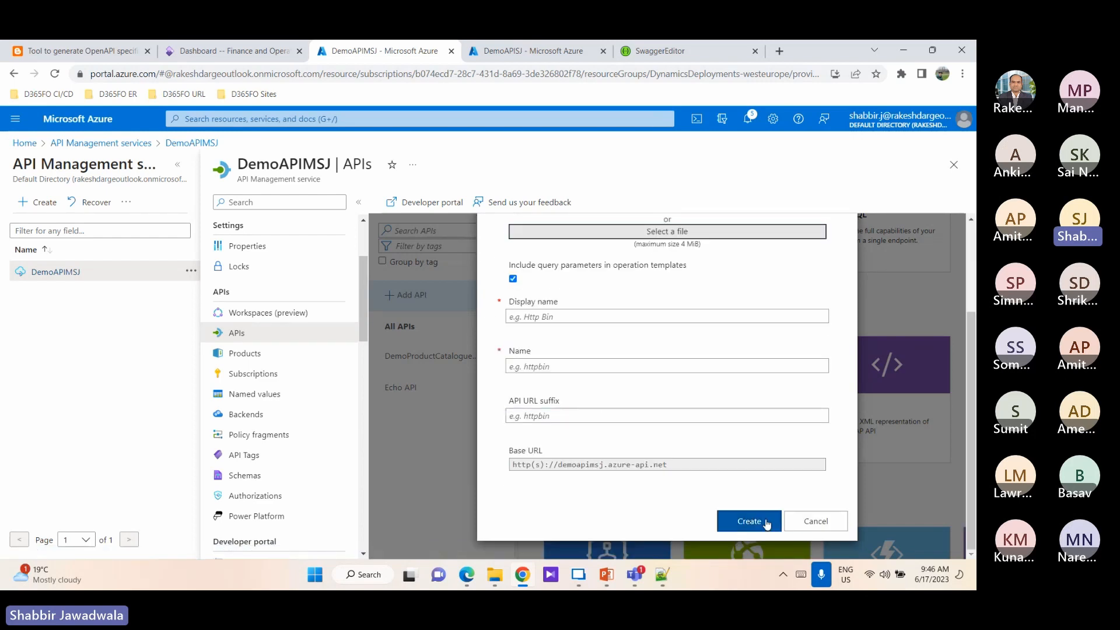
pyautogui.click(817, 526)
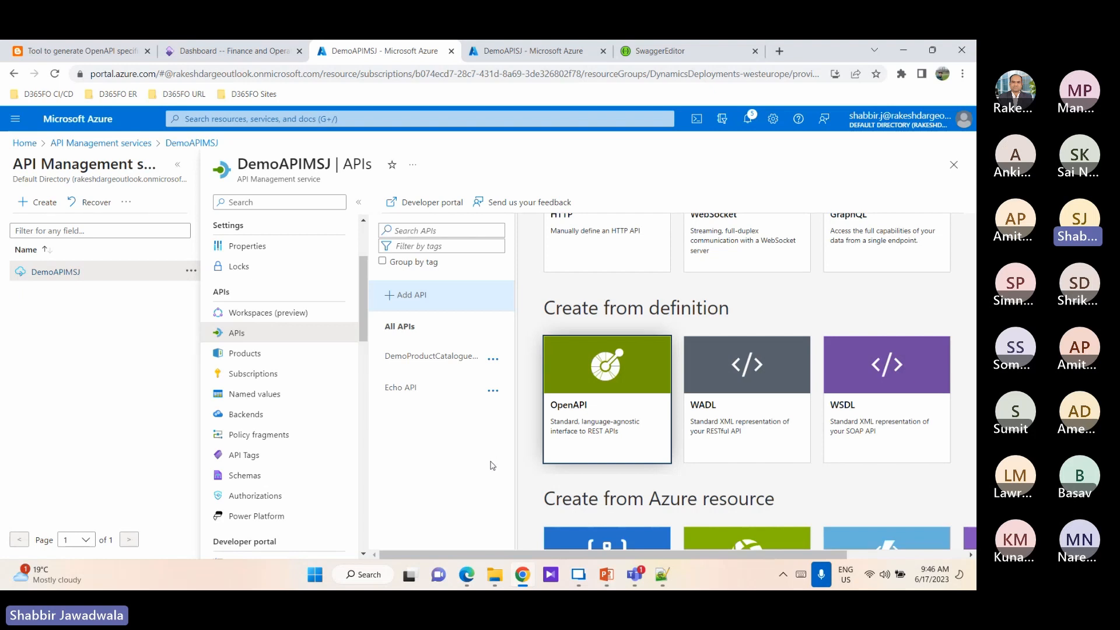
# - Return to the Azure home page and open the DemoProductCatalogueConnector custom connector for editing
pyautogui.scroll(3, 250, 322)
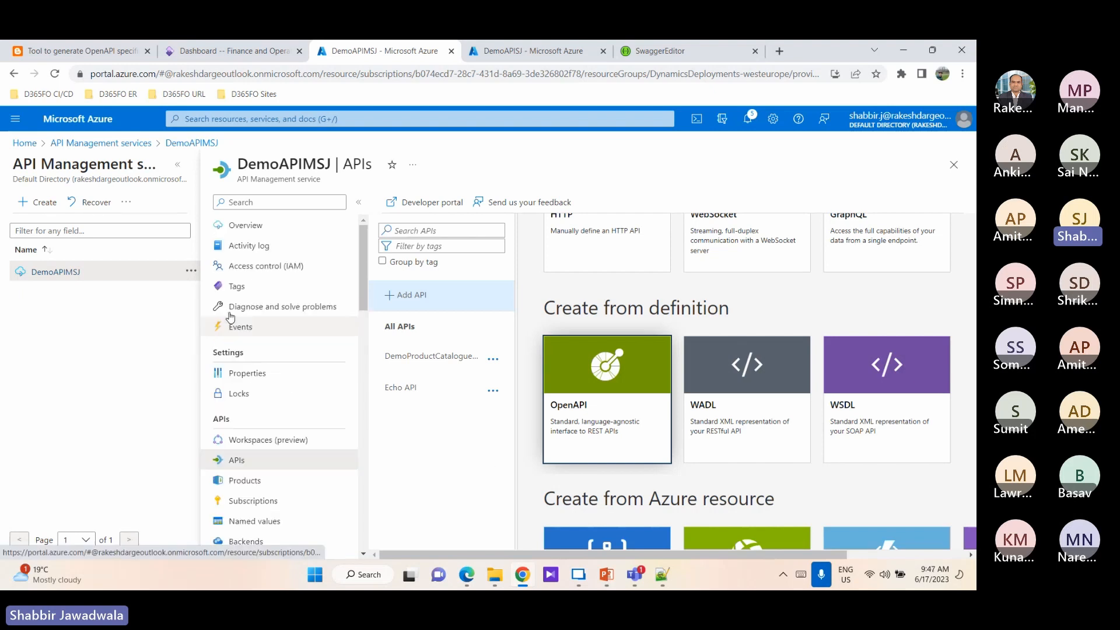
pyautogui.click(114, 150)
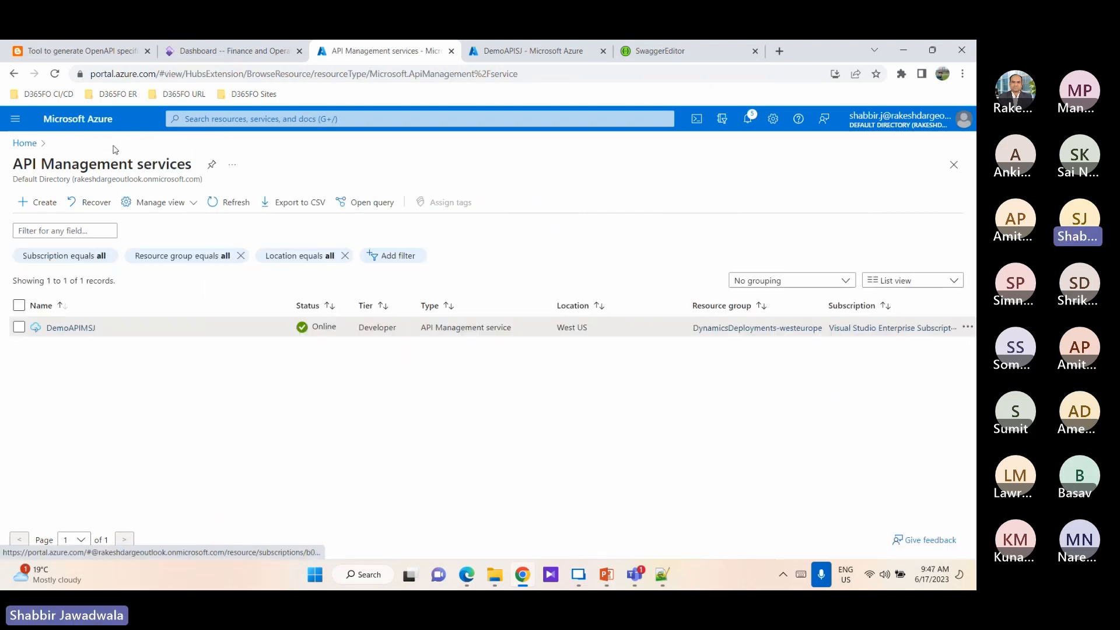
pyautogui.click(24, 144)
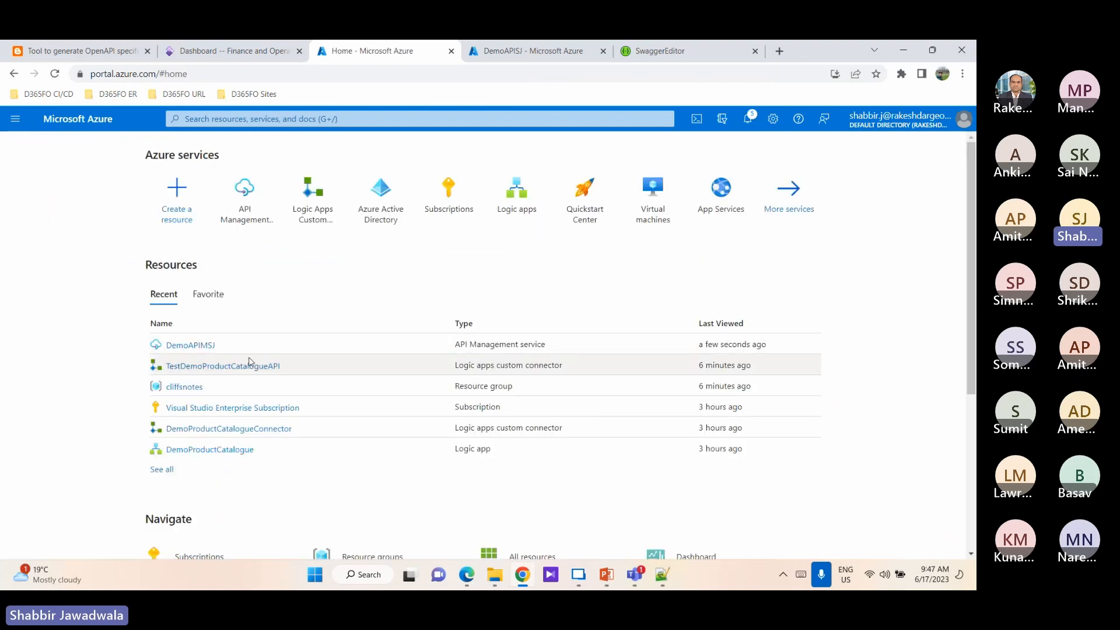
pyautogui.click(251, 432)
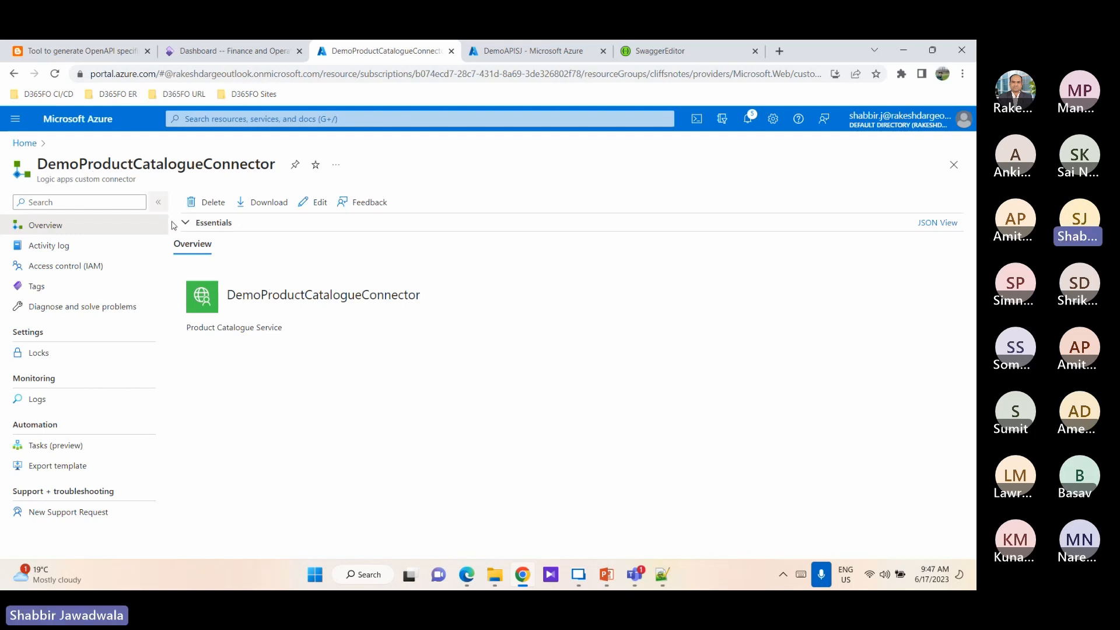
pyautogui.click(314, 204)
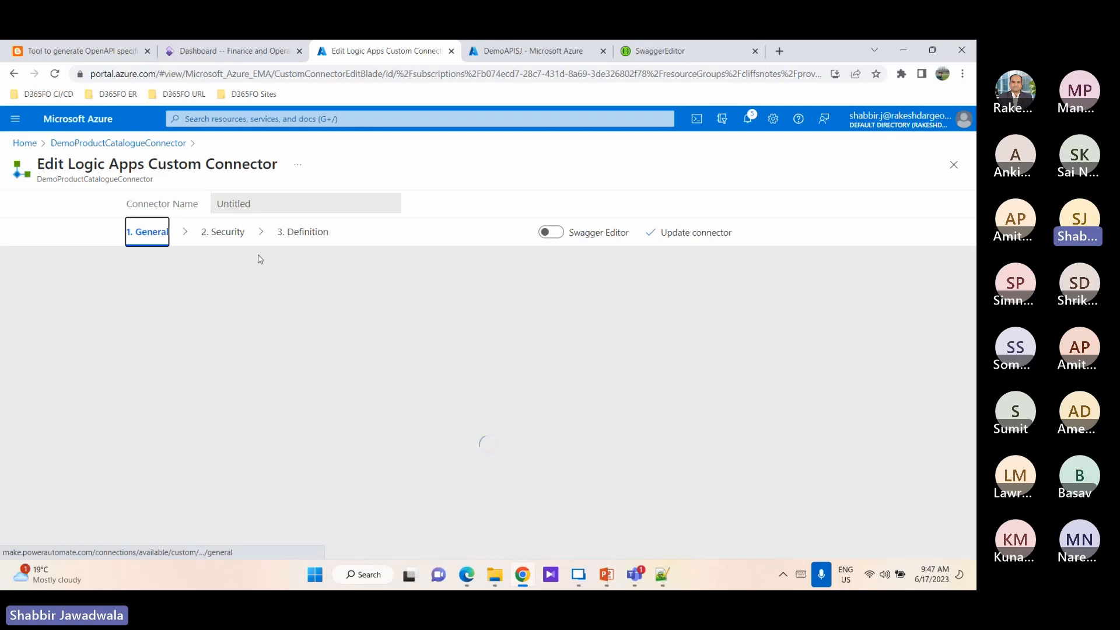
# - Review the OAuth 2.0 security and general settings of DemoProductCatalogueConnector, and return to the Azure home page
pyautogui.click(228, 235)
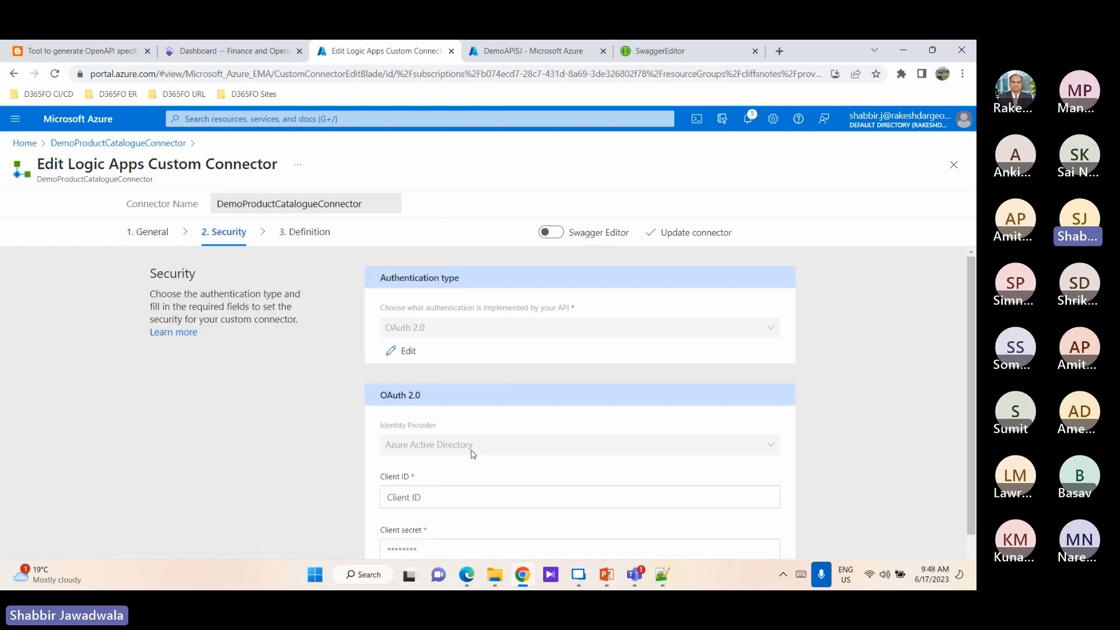
pyautogui.scroll(-3, 471, 454)
pyautogui.scroll(3, 453, 430)
pyautogui.scroll(-2, 431, 387)
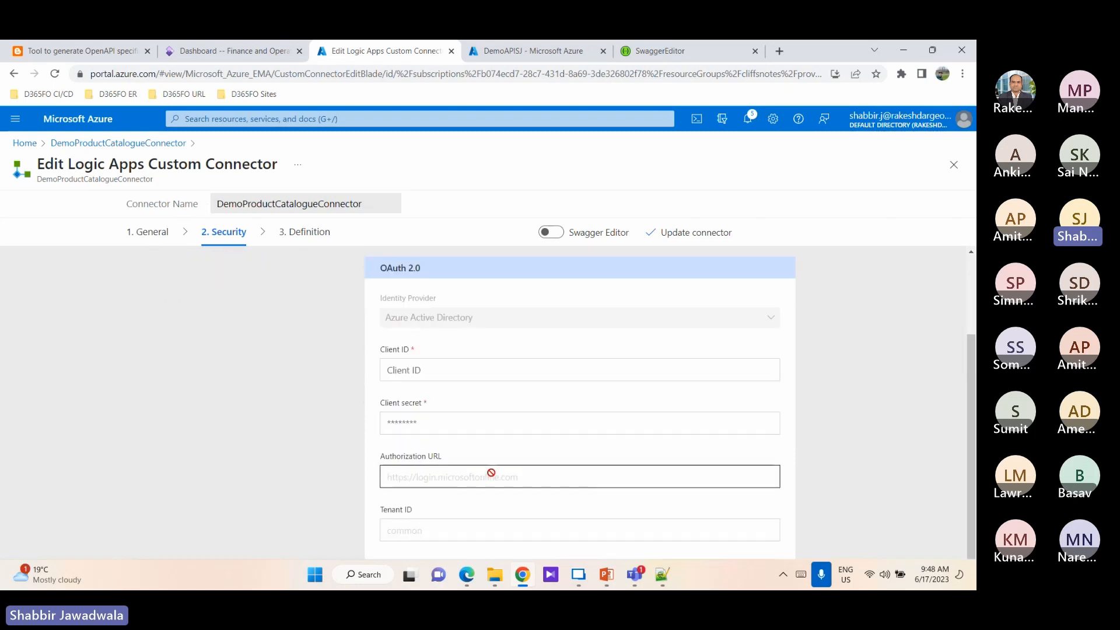
pyautogui.scroll(-2, 487, 449)
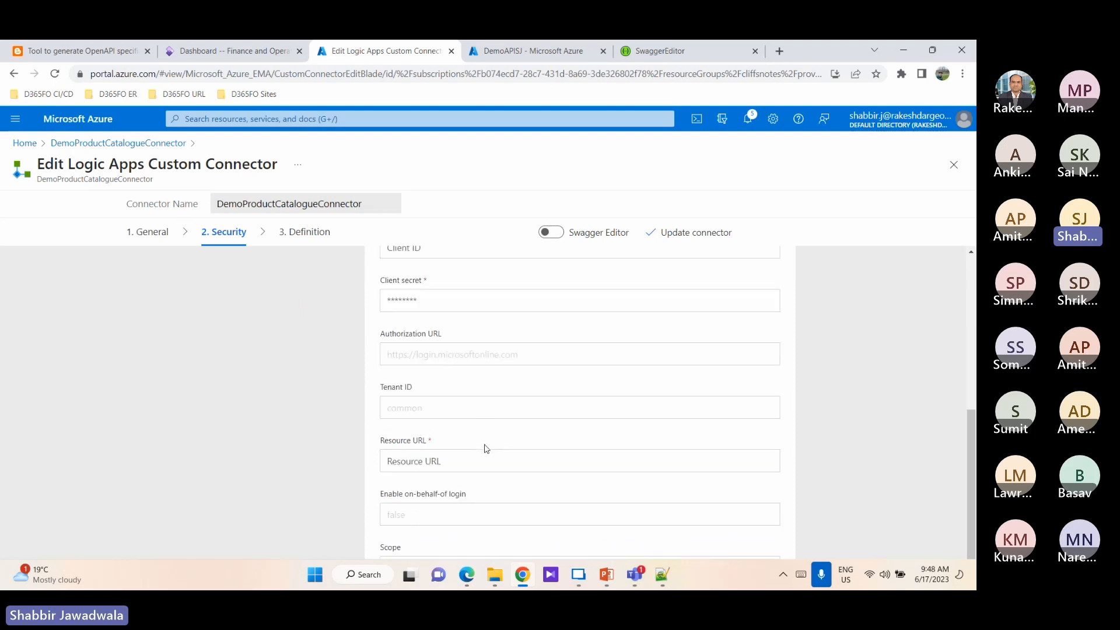
pyautogui.scroll(4, 408, 423)
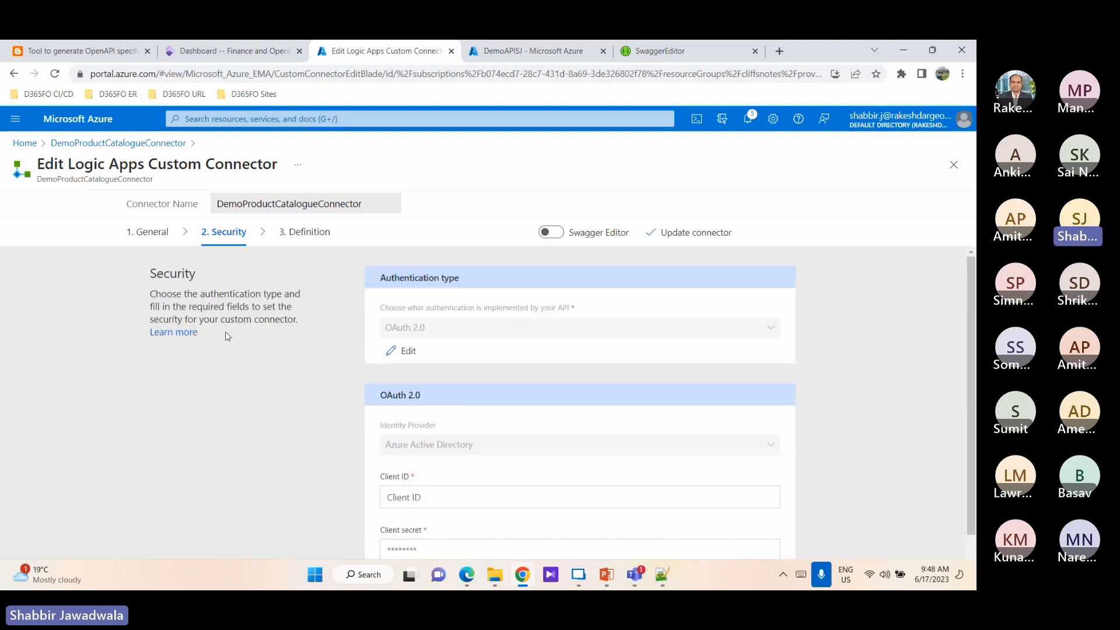
pyautogui.click(153, 233)
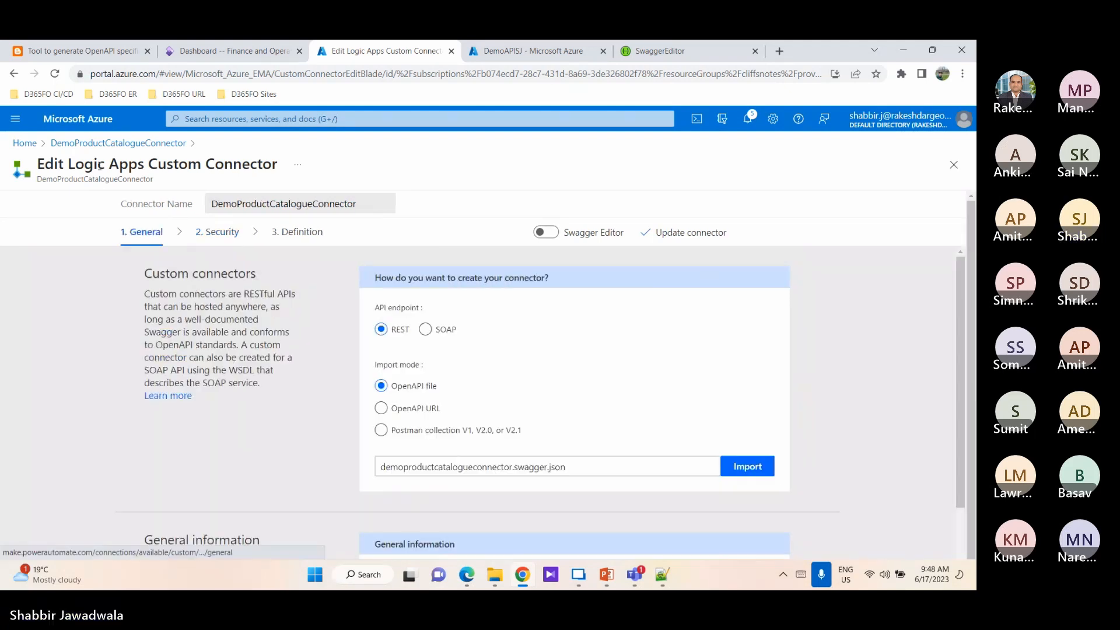
pyautogui.click(27, 144)
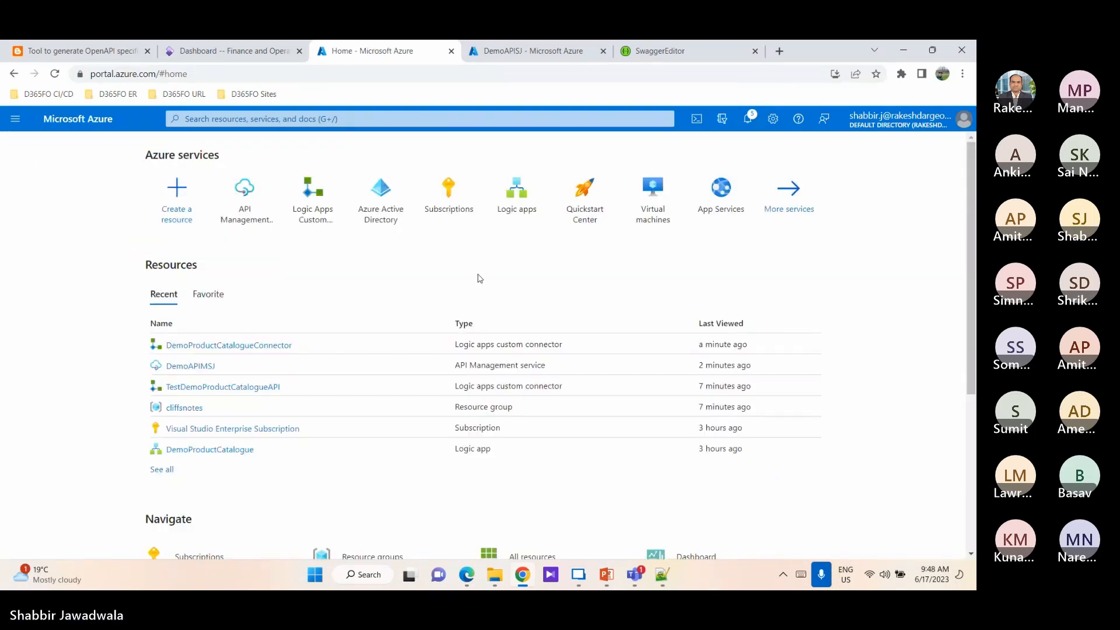
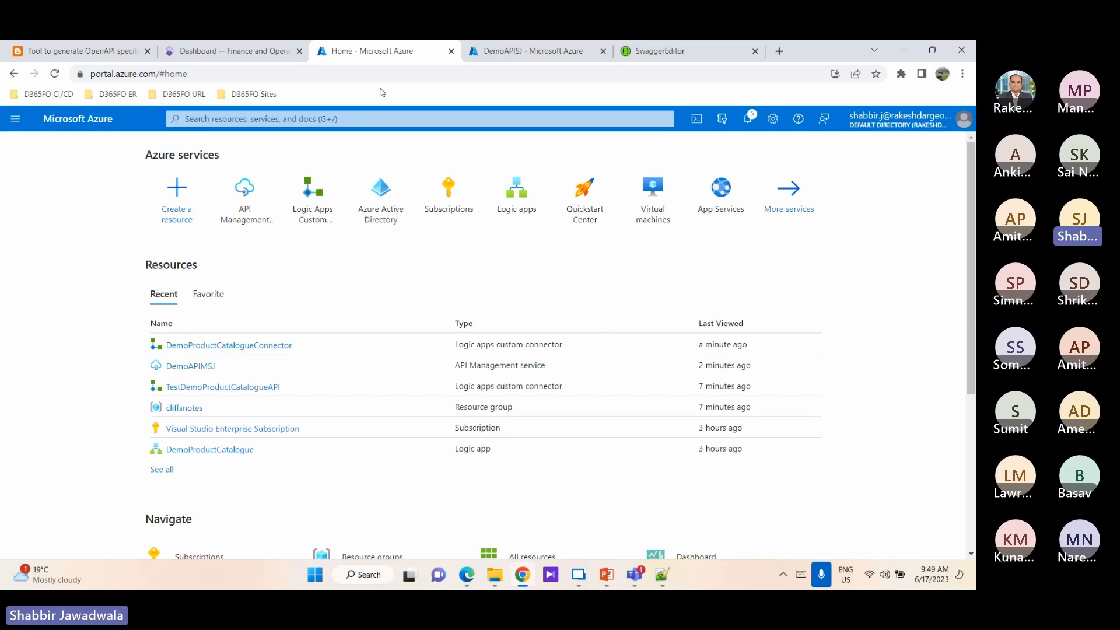
# - In Finance and Operations, cancel the open API spec dialog and reopen Generate API spec for custom service from the System administration inquiries
pyautogui.click(233, 53)
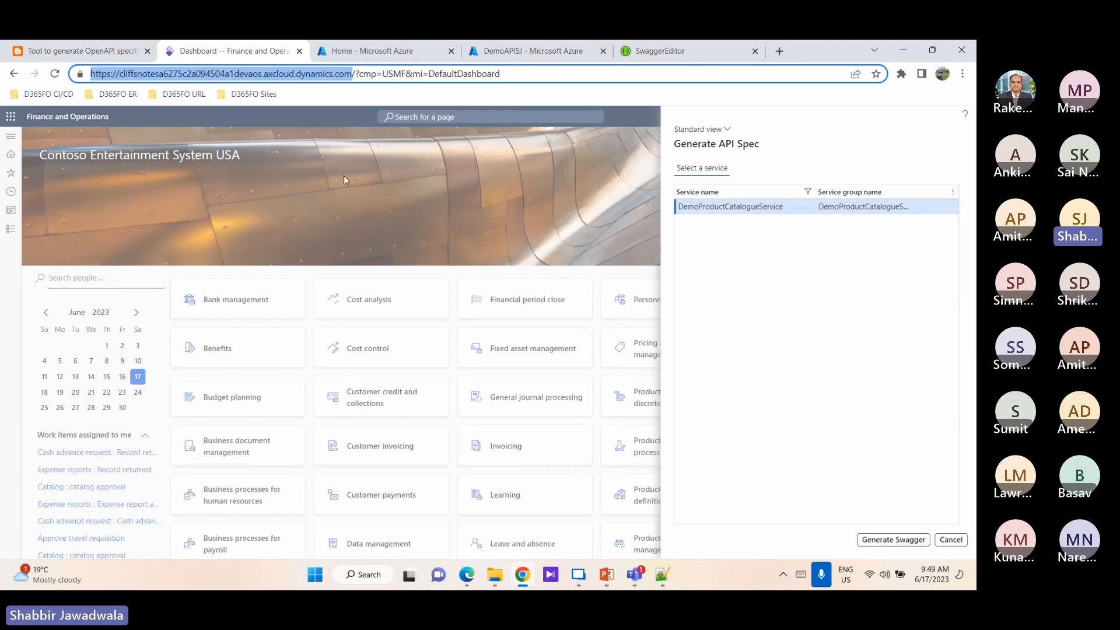
pyautogui.click(412, 200)
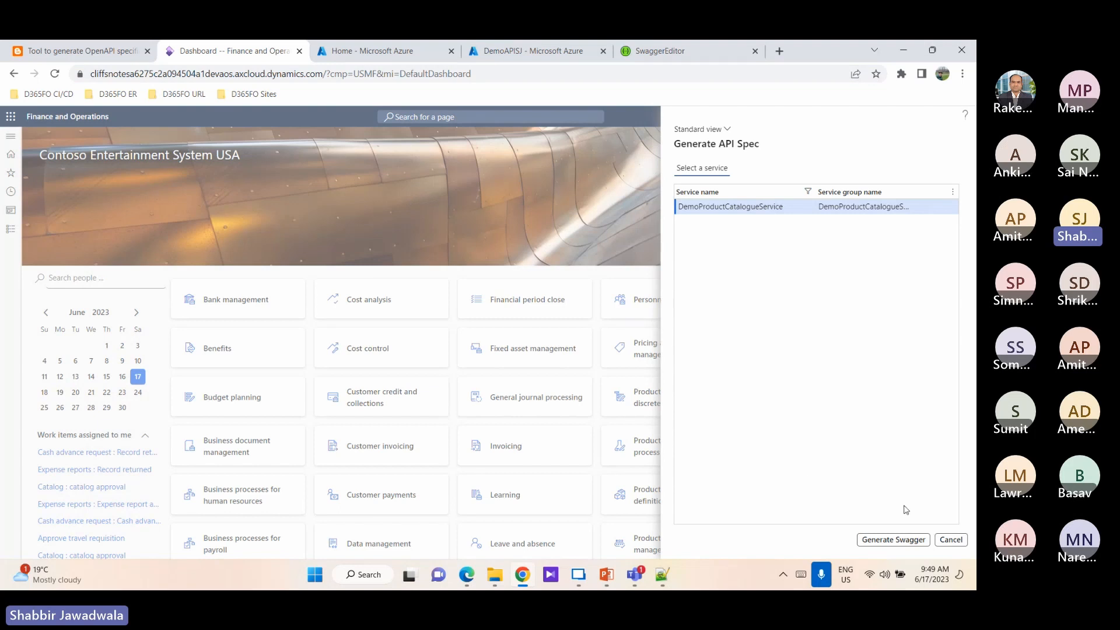
pyautogui.click(951, 540)
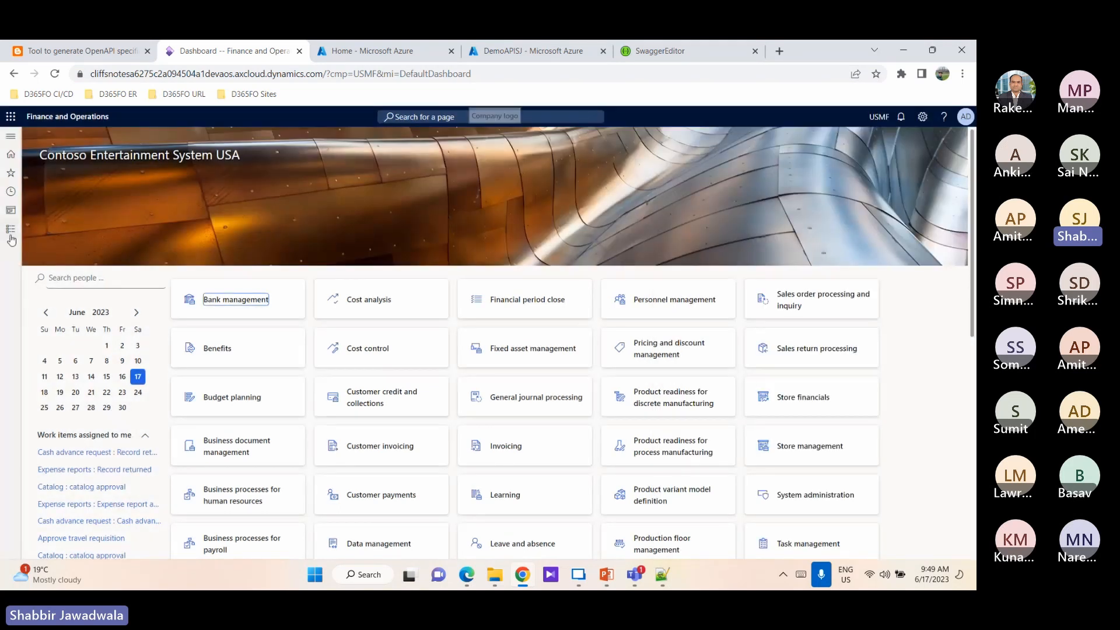
pyautogui.click(11, 229)
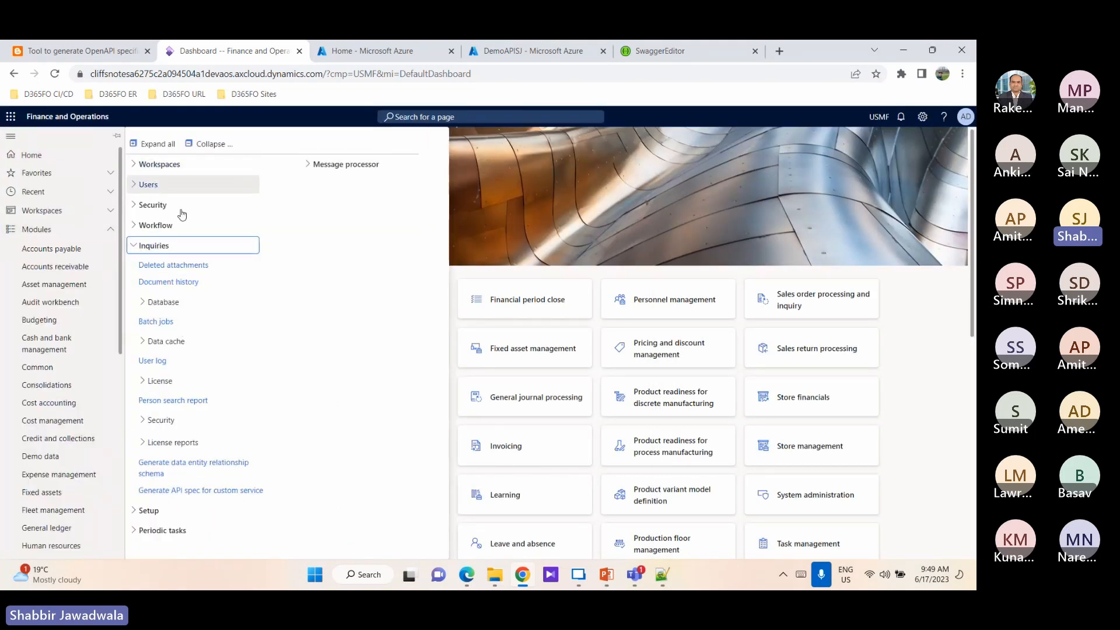
pyautogui.click(195, 494)
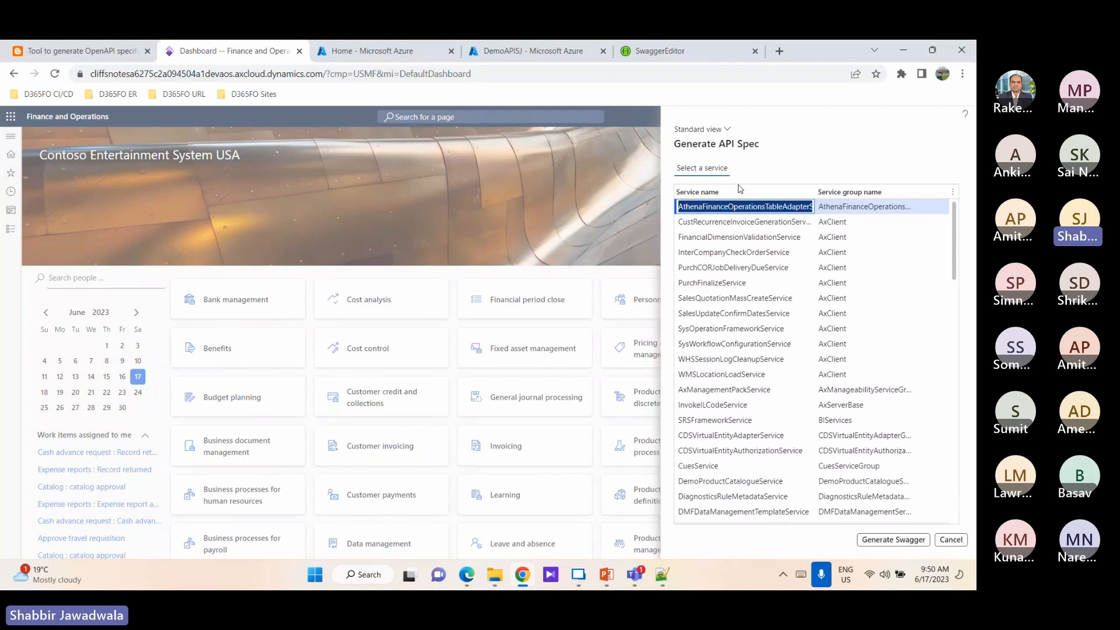
# - Look through the list of available services and filter it to service names beginning with "demo"
pyautogui.click(736, 193)
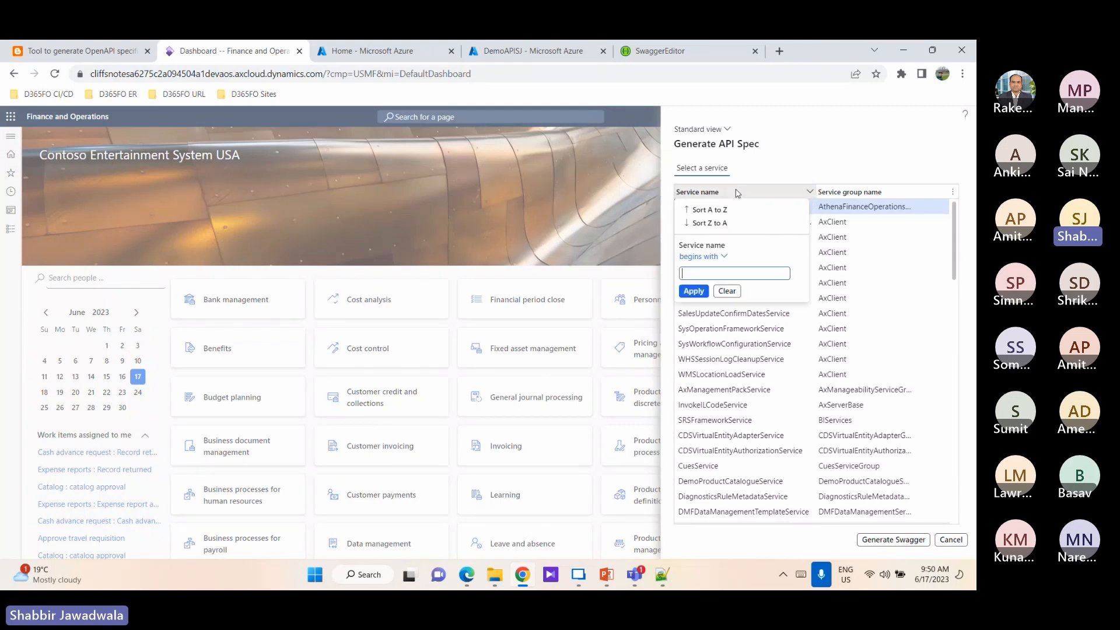
pyautogui.click(887, 252)
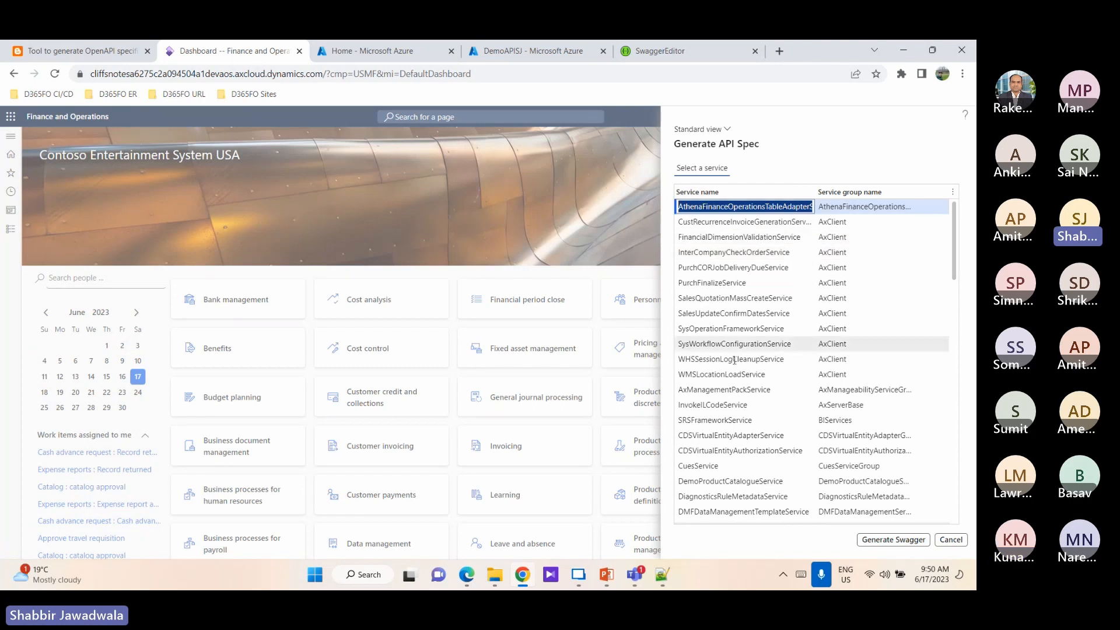
pyautogui.scroll(-10, 727, 379)
pyautogui.scroll(-5, 728, 378)
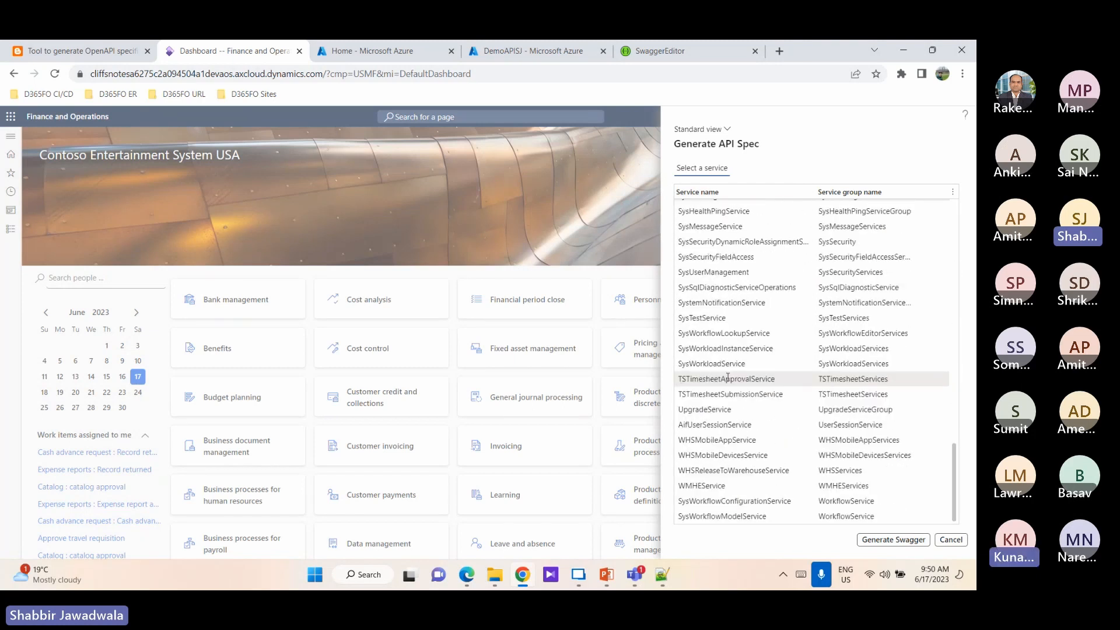
pyautogui.scroll(10, 727, 377)
pyautogui.click(722, 193)
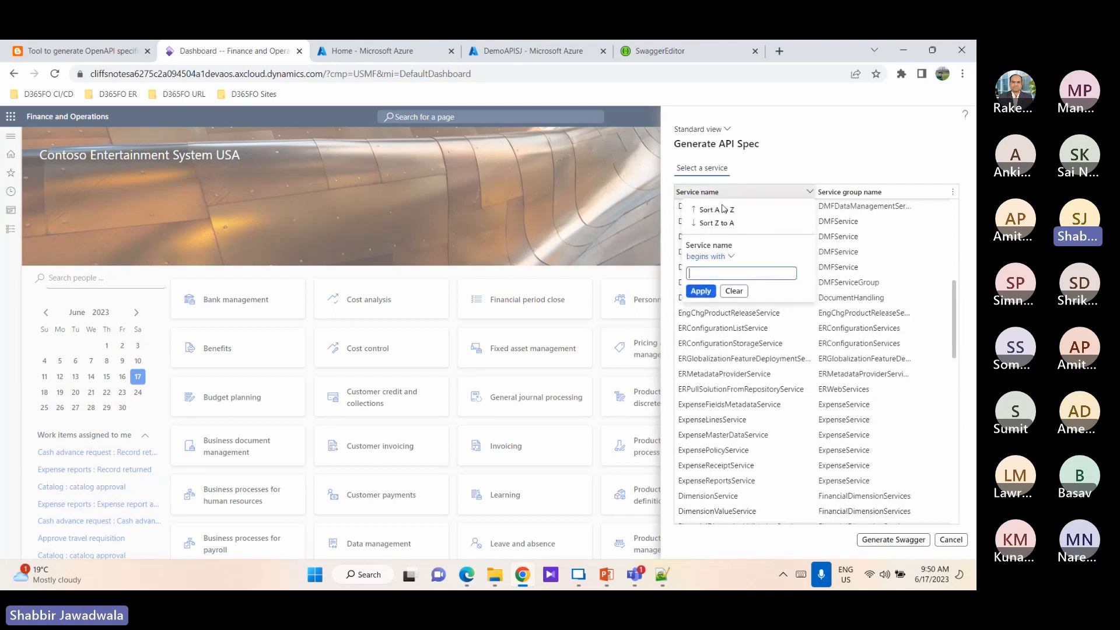
pyautogui.write('demo')
pyautogui.press('Return')
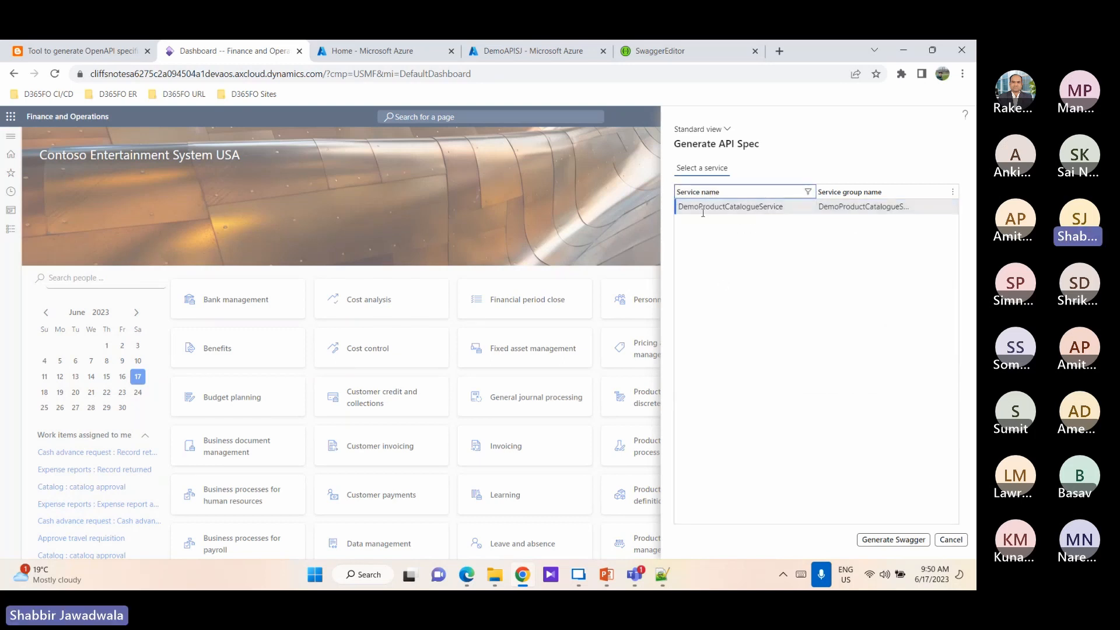
# - Generate the Swagger file for DemoProductCatalogueService and dismiss the download notice
pyautogui.click(737, 208)
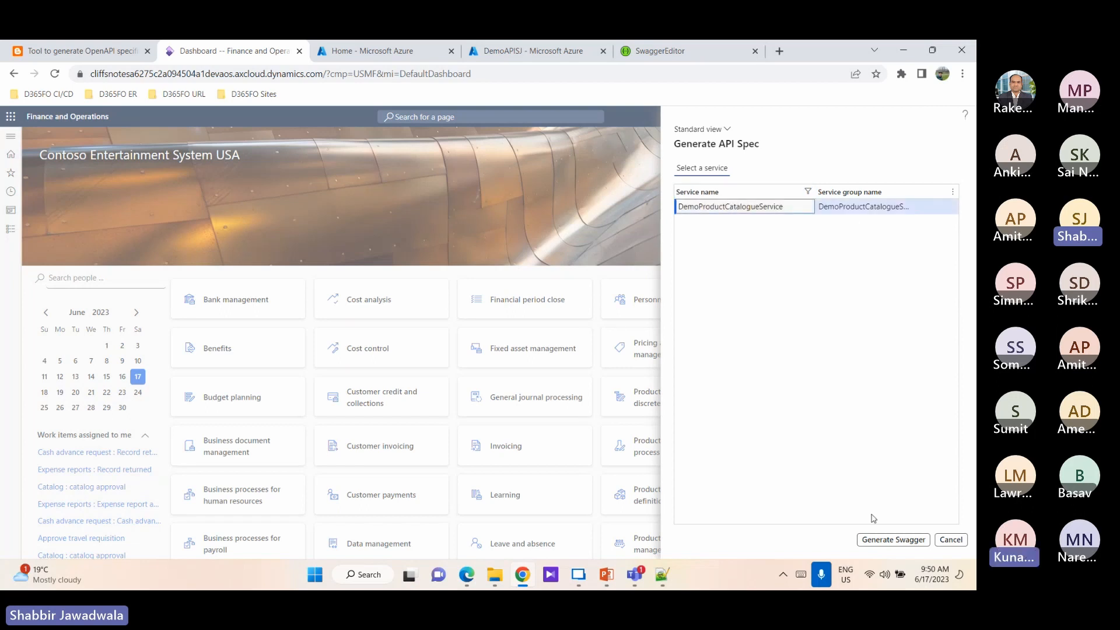
pyautogui.click(884, 541)
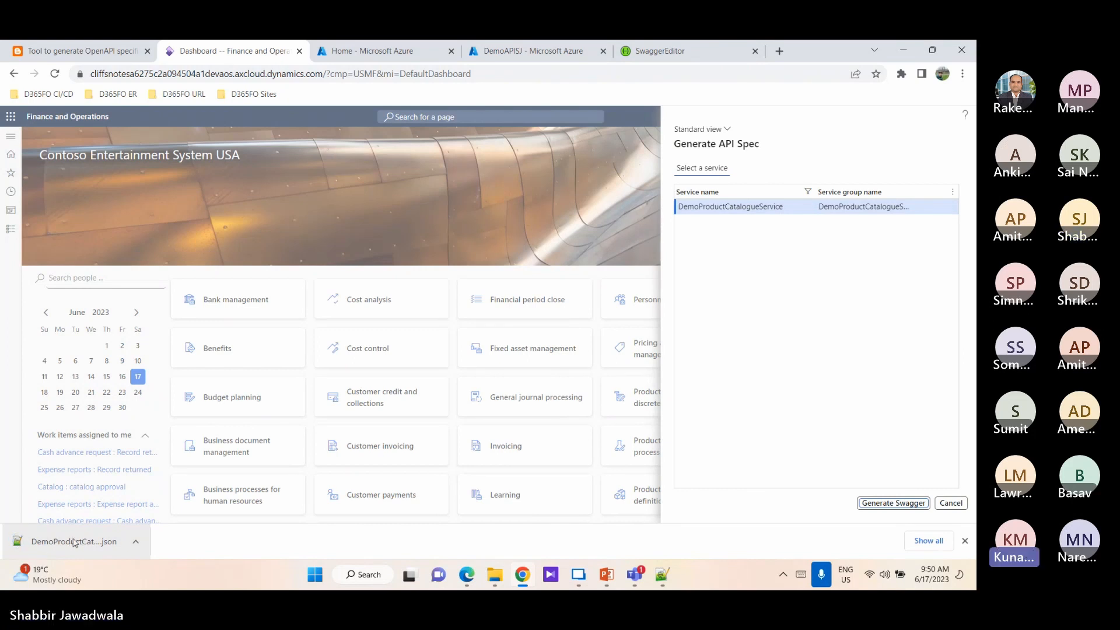
pyautogui.click(965, 540)
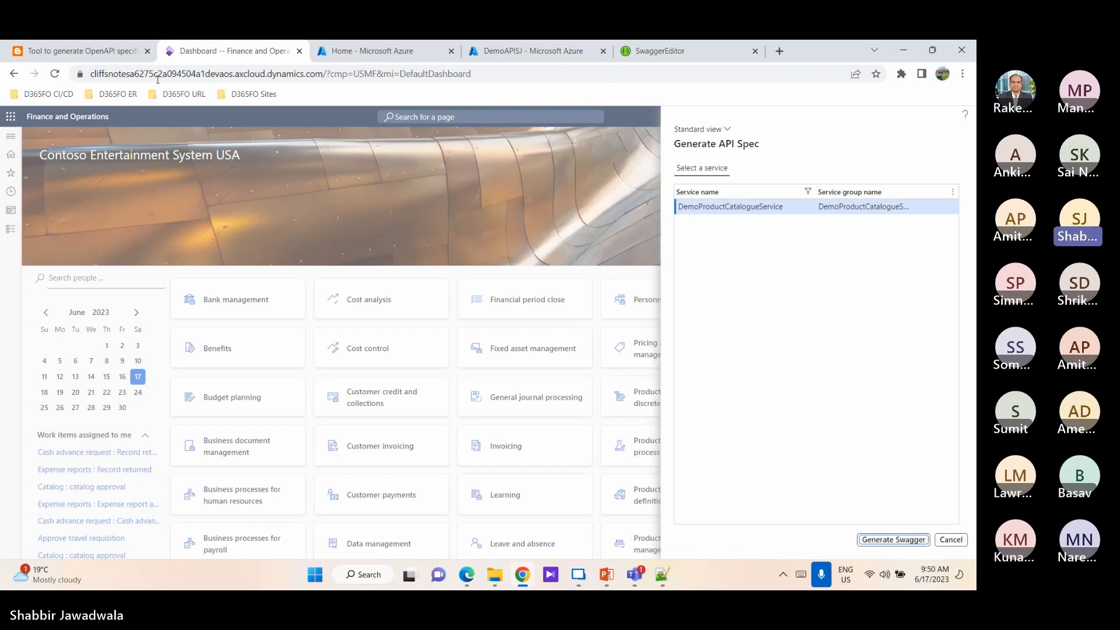
# - Review the solution and pre-requisites in the OpenAPI tool blog post, and view the DemoAPISJ app registration's client secrets page
pyautogui.click(94, 54)
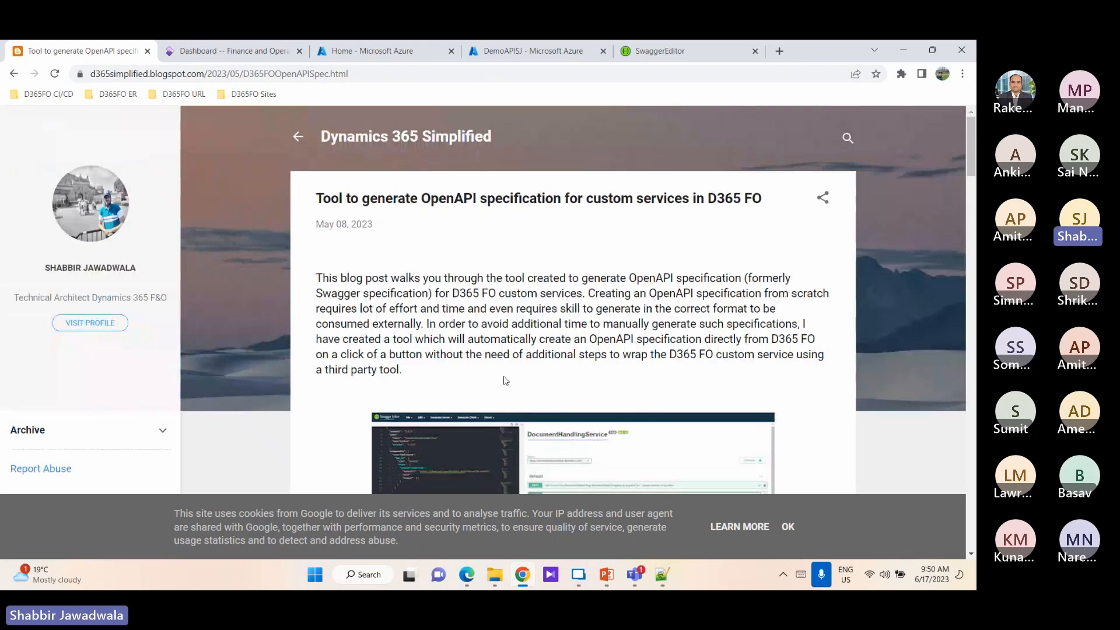
pyautogui.scroll(-3, 507, 368)
pyautogui.scroll(-10, 514, 346)
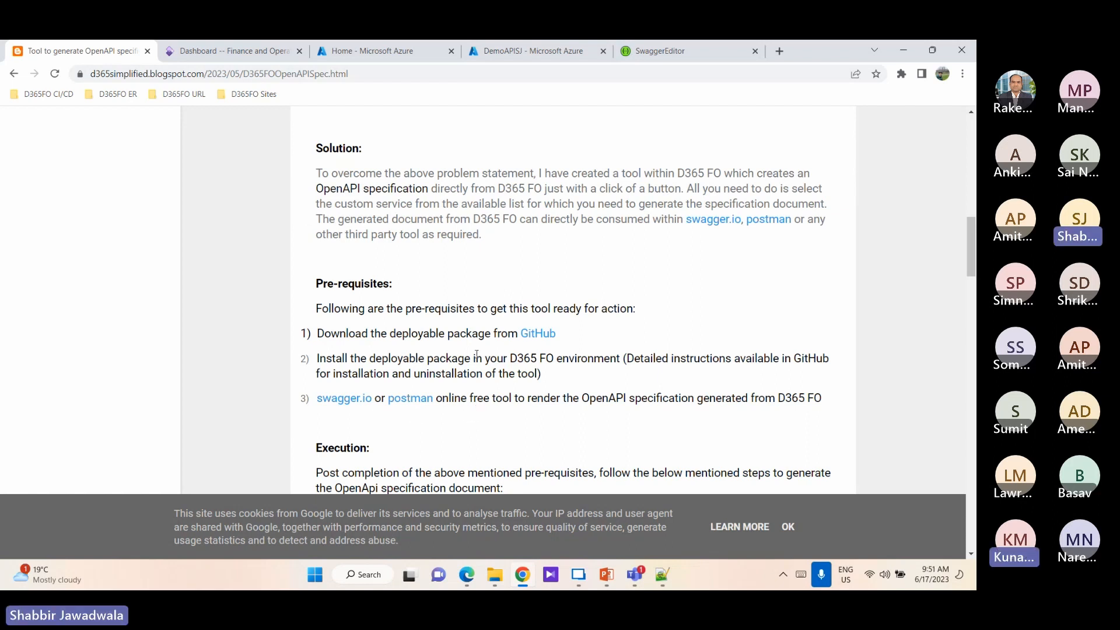
pyautogui.click(530, 52)
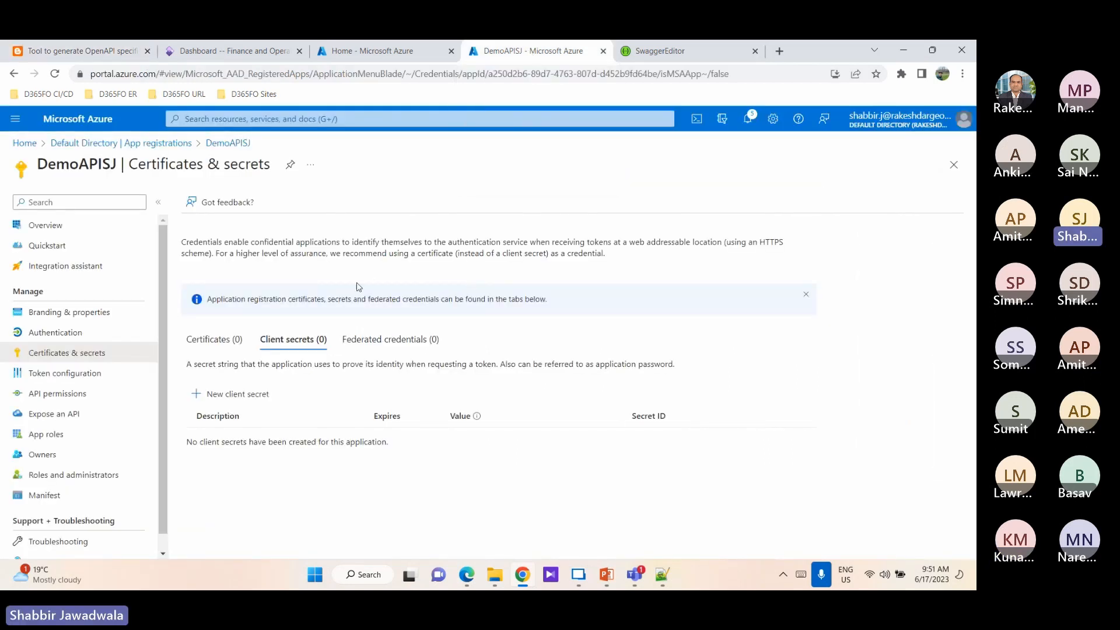
# - Open the DemoProductCatalogue logic app from the Azure home page in the Logic app designer
pyautogui.click(372, 51)
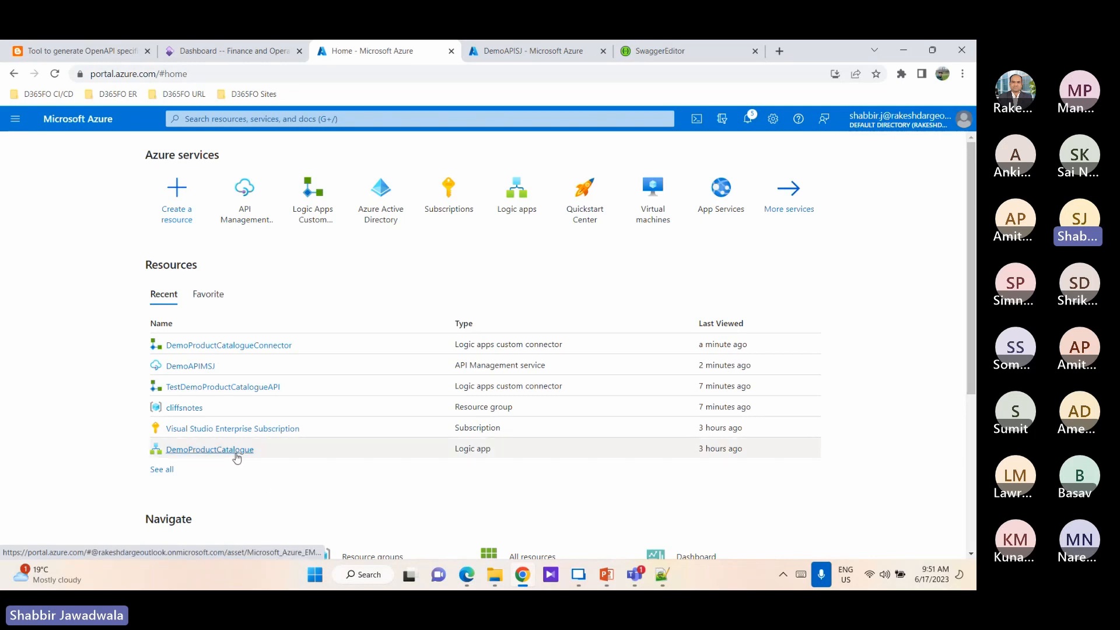
pyautogui.moveTo(235, 454)
pyautogui.moveTo(510, 204)
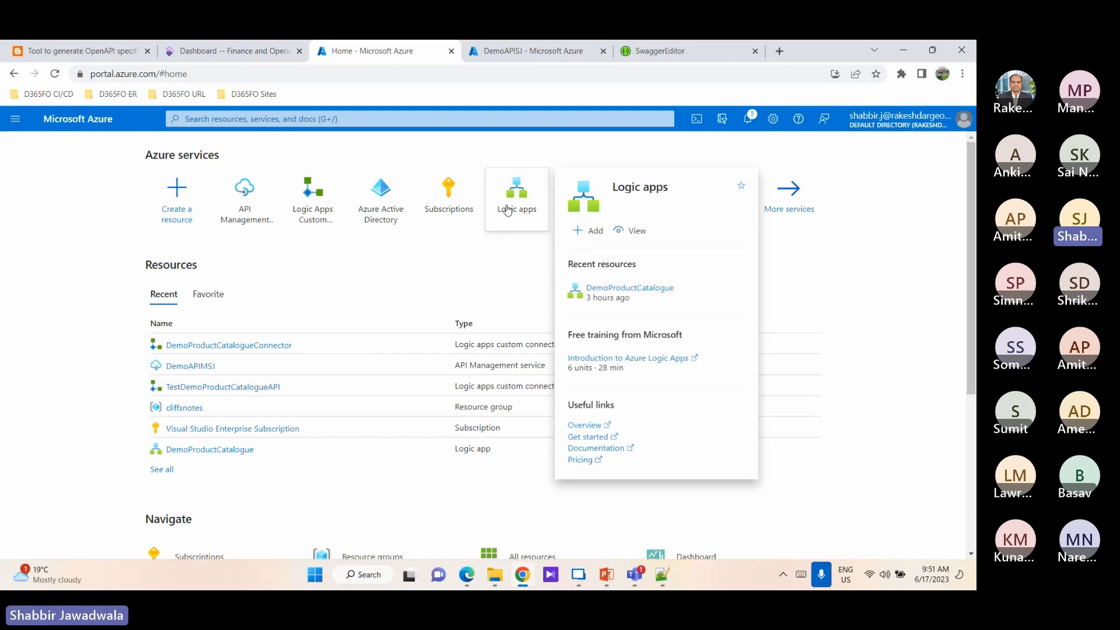
pyautogui.click(235, 453)
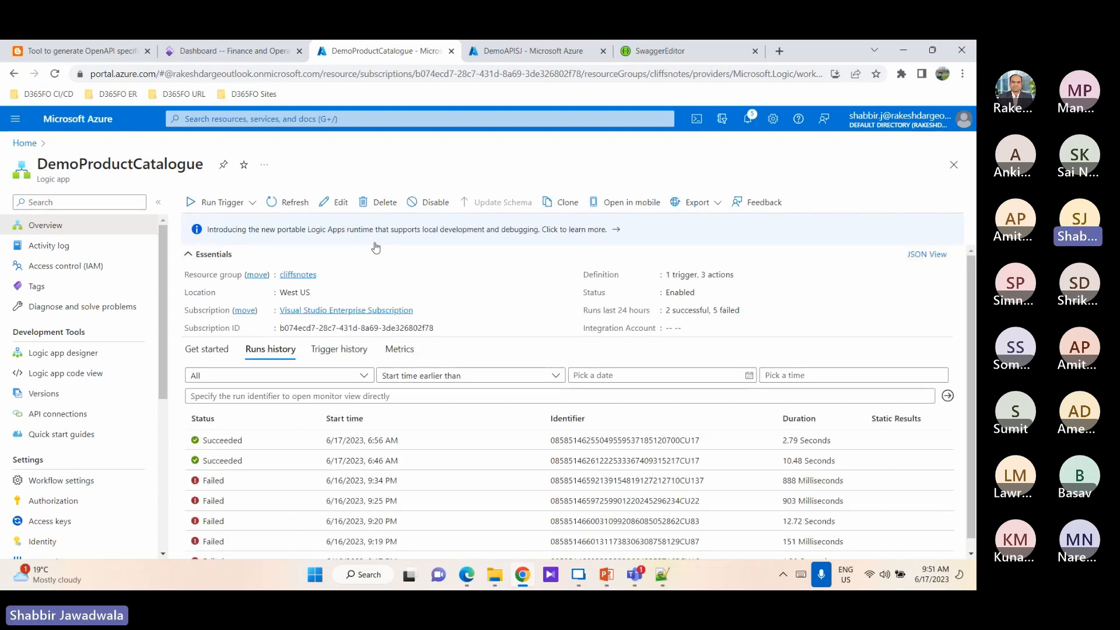
pyautogui.click(79, 356)
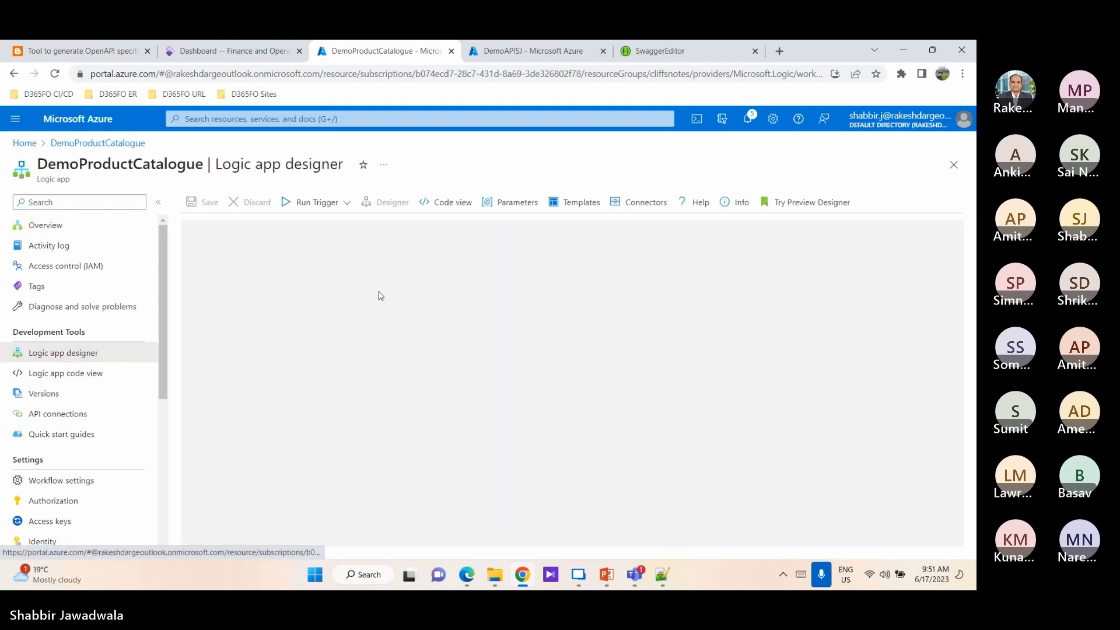
# - Examine the workflow from its HTTP request trigger to the email action, and inspect the Product Catalogue Service for Demo parameters
pyautogui.scroll(-3, 460, 325)
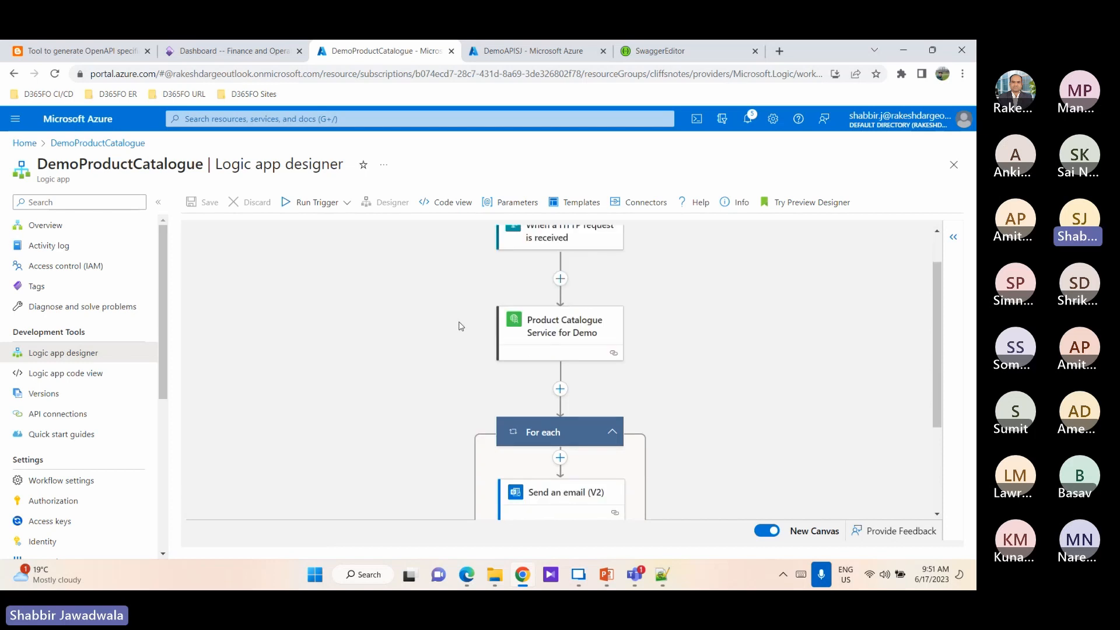
pyautogui.scroll(3, 459, 325)
pyautogui.scroll(-1, 627, 330)
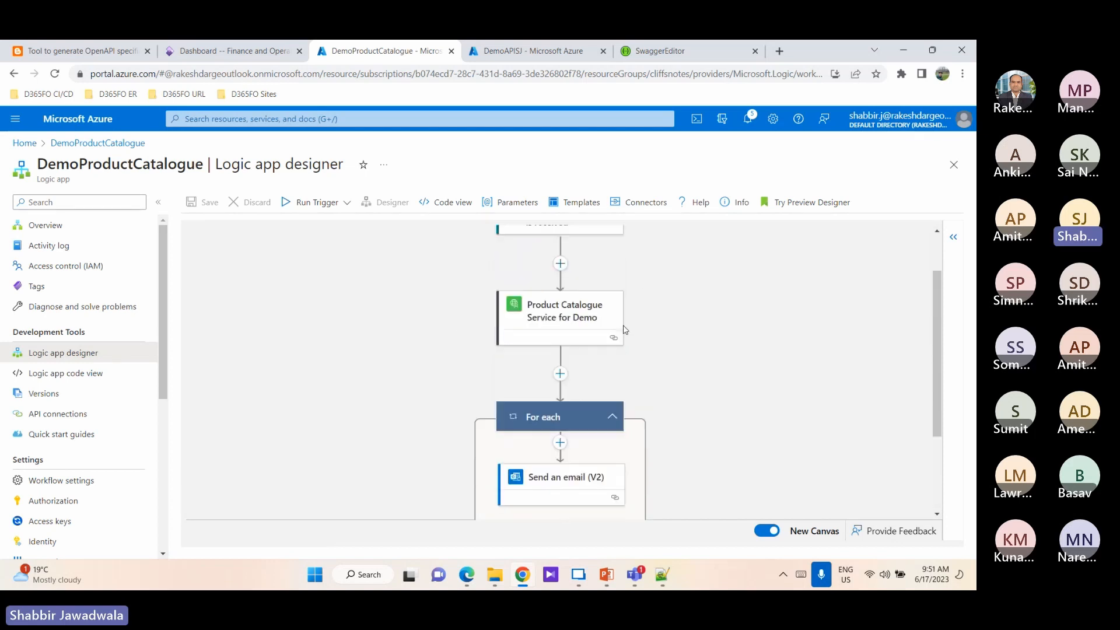
pyautogui.scroll(-2, 629, 338)
pyautogui.scroll(3, 623, 348)
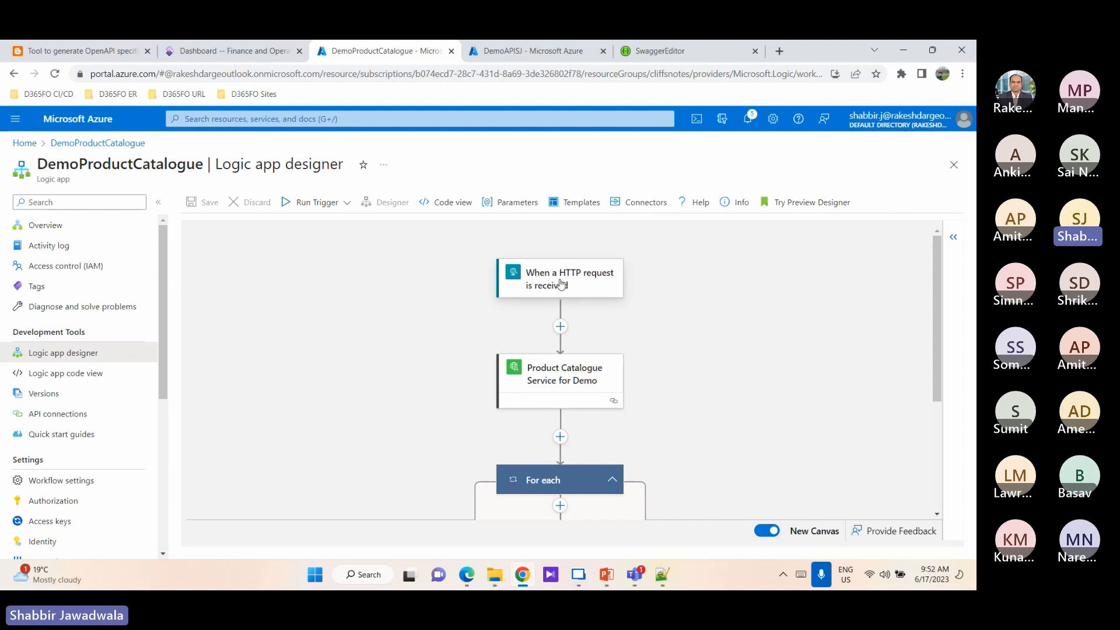
pyautogui.scroll(-2, 580, 284)
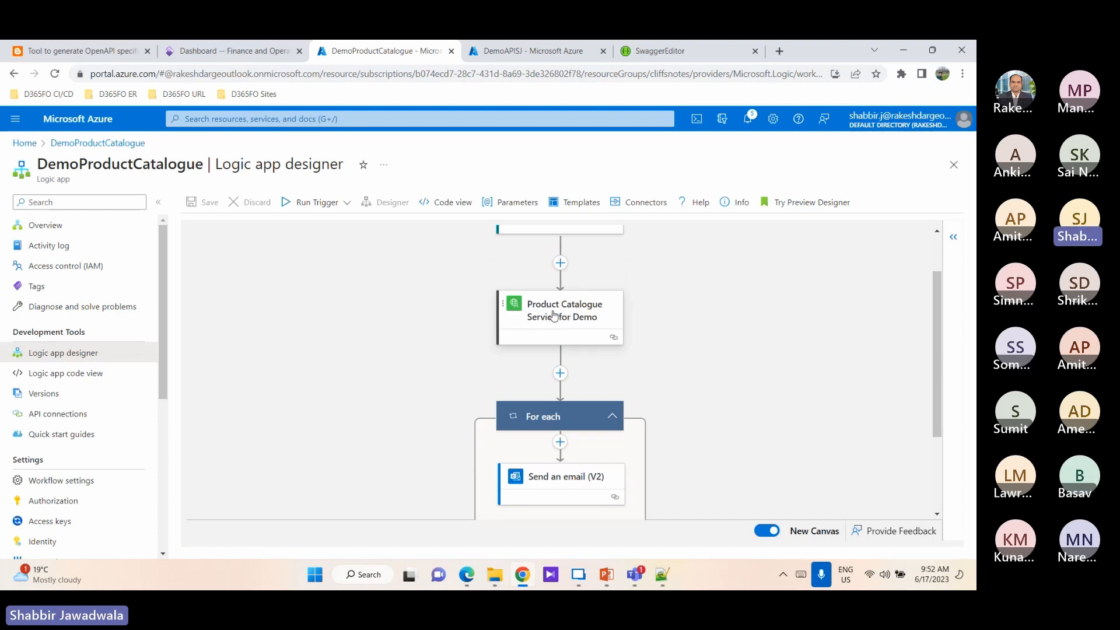
pyautogui.click(552, 316)
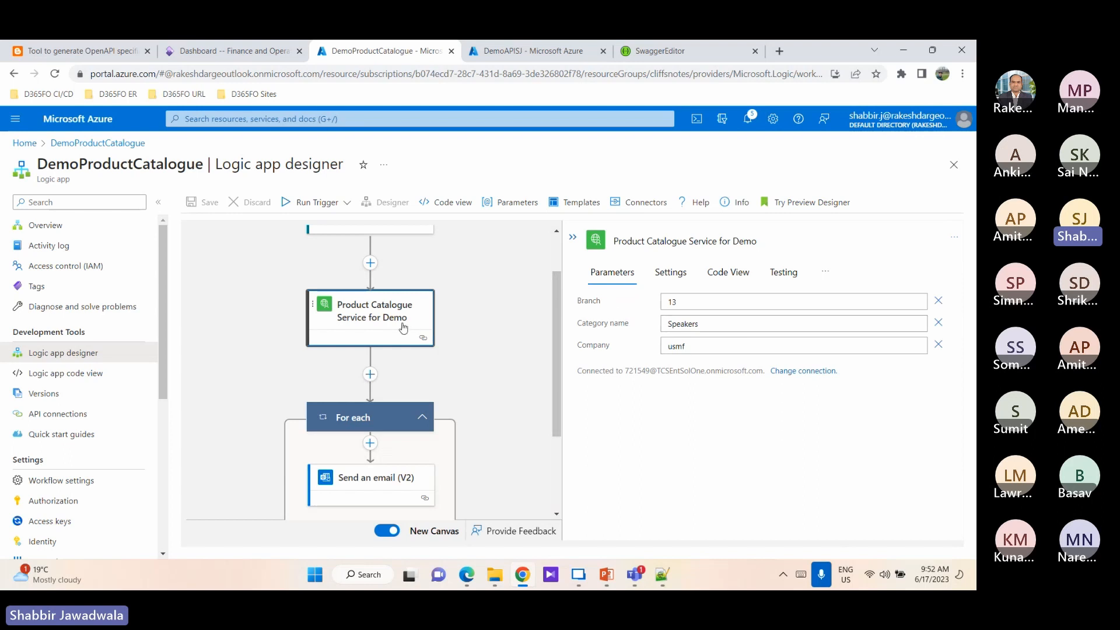
# - Add the custom connector action Product Catalogue Service for Demo from DemoProductCatalogueConnector between the existing service action and the For each loop
pyautogui.click(371, 377)
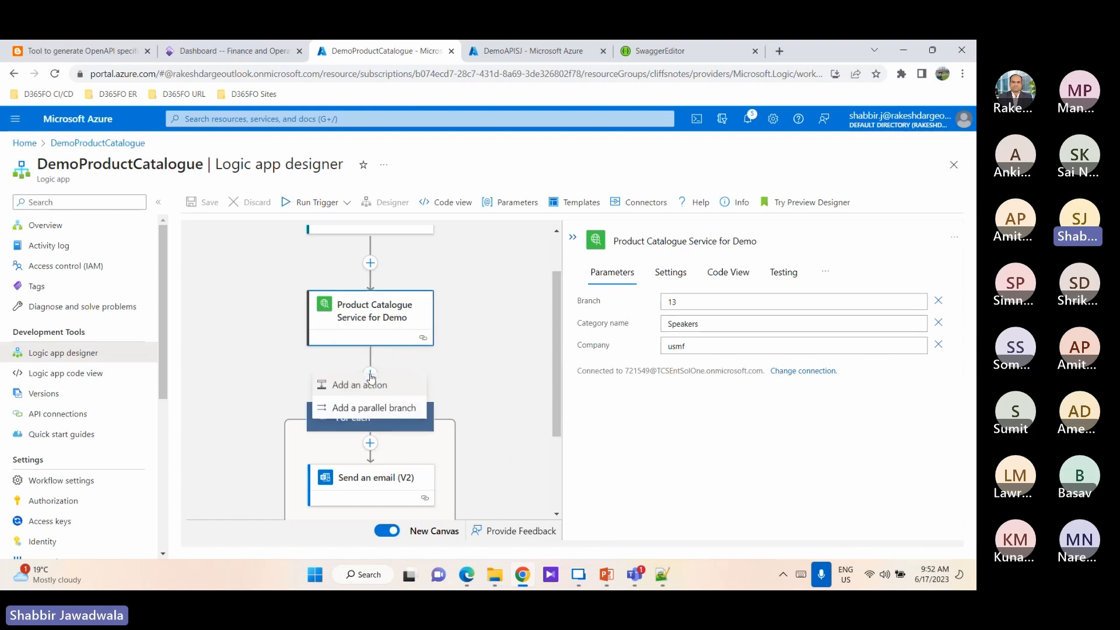
pyautogui.click(374, 387)
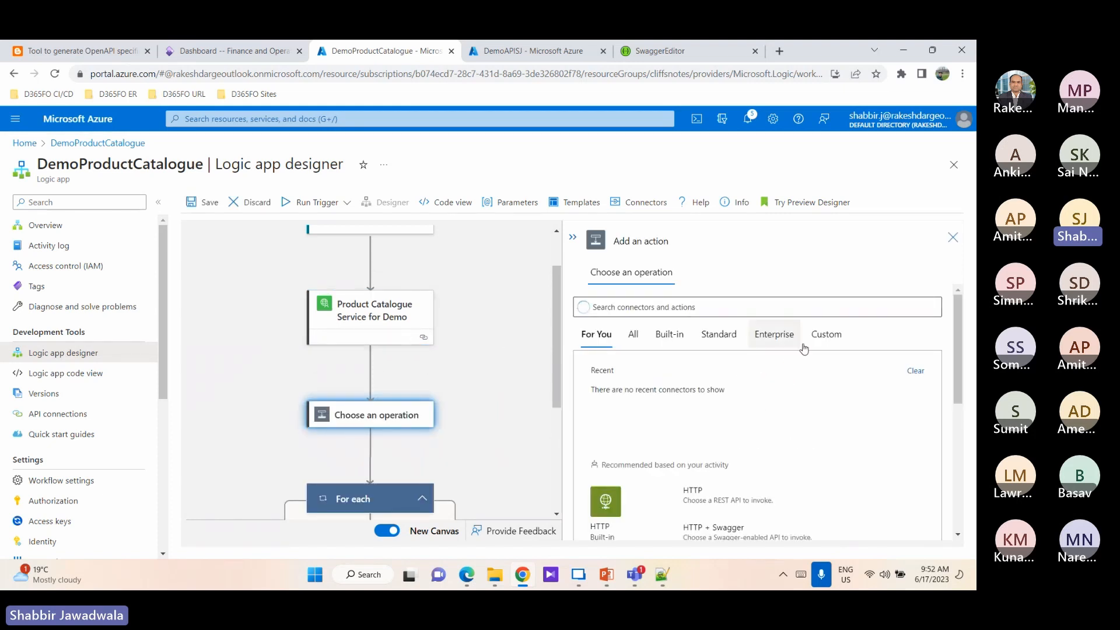
pyautogui.click(834, 341)
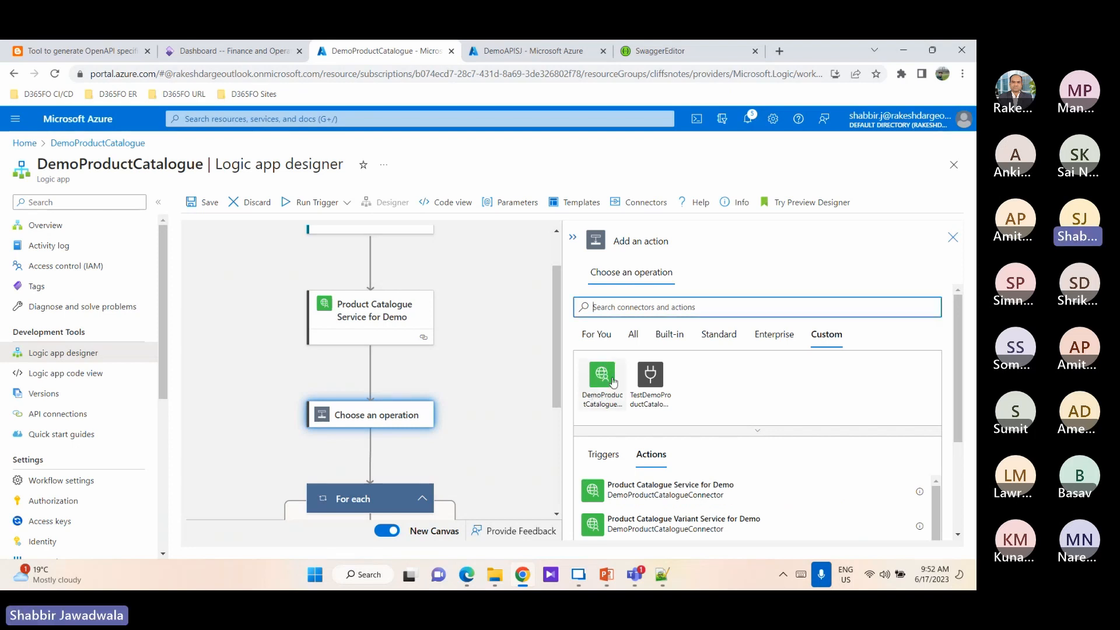
pyautogui.click(606, 379)
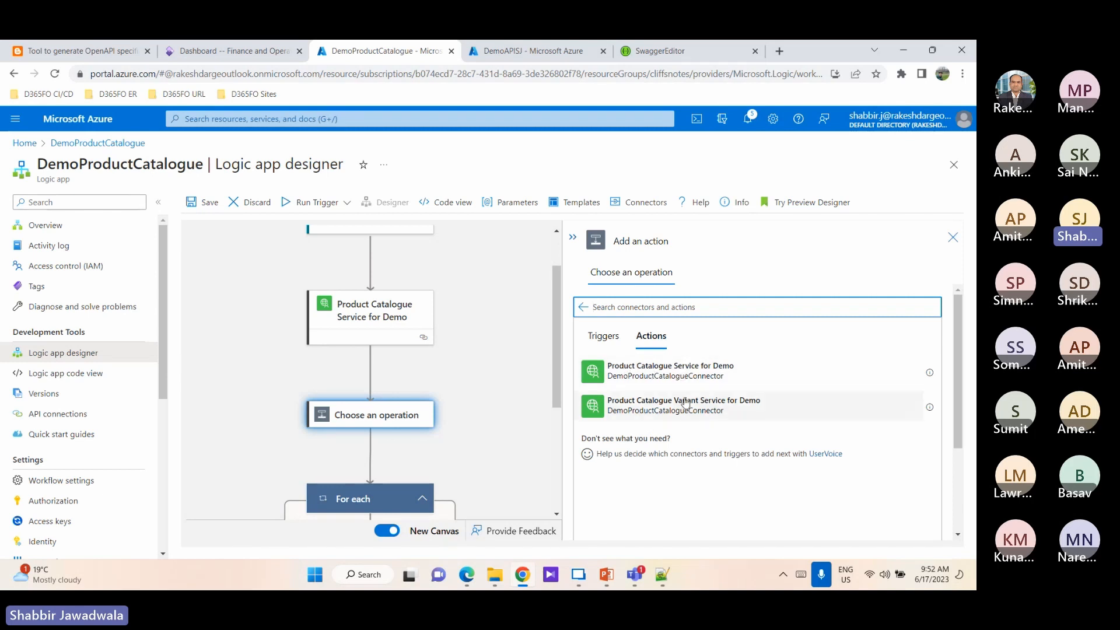
pyautogui.click(659, 377)
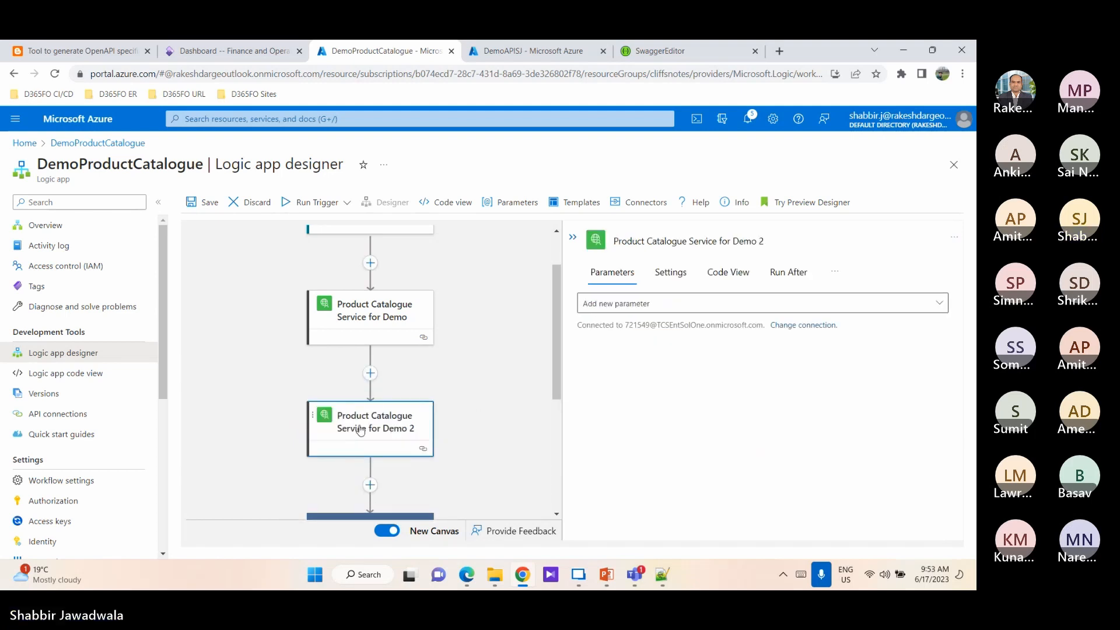
# - Add the Branch, Category name and Company parameters to the second product catalogue action
pyautogui.click(653, 308)
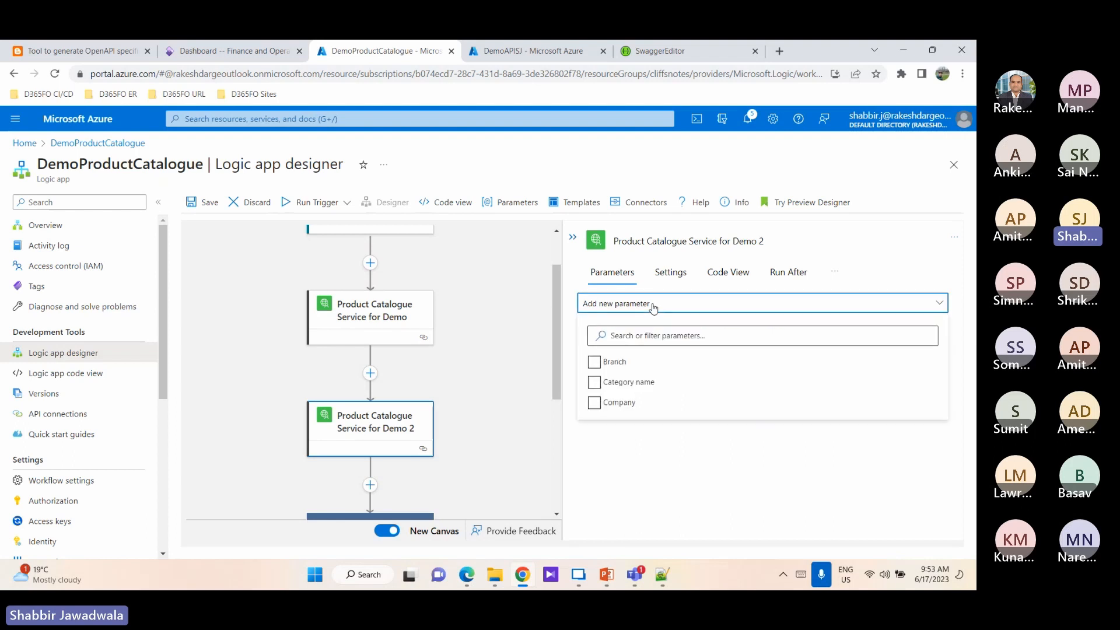
pyautogui.click(594, 362)
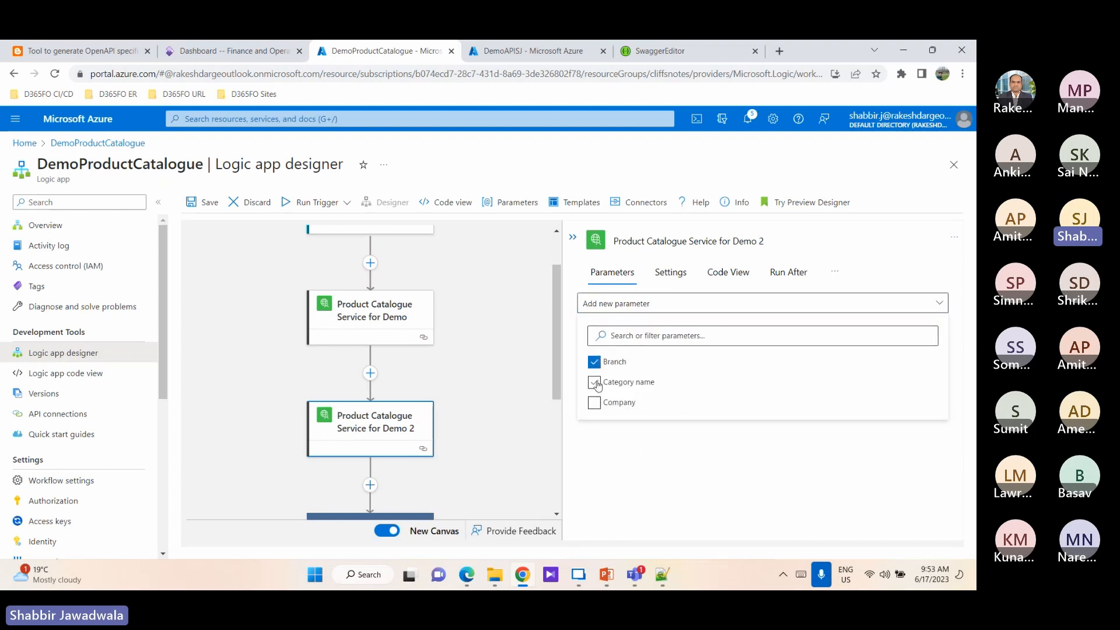
pyautogui.click(594, 382)
pyautogui.click(594, 403)
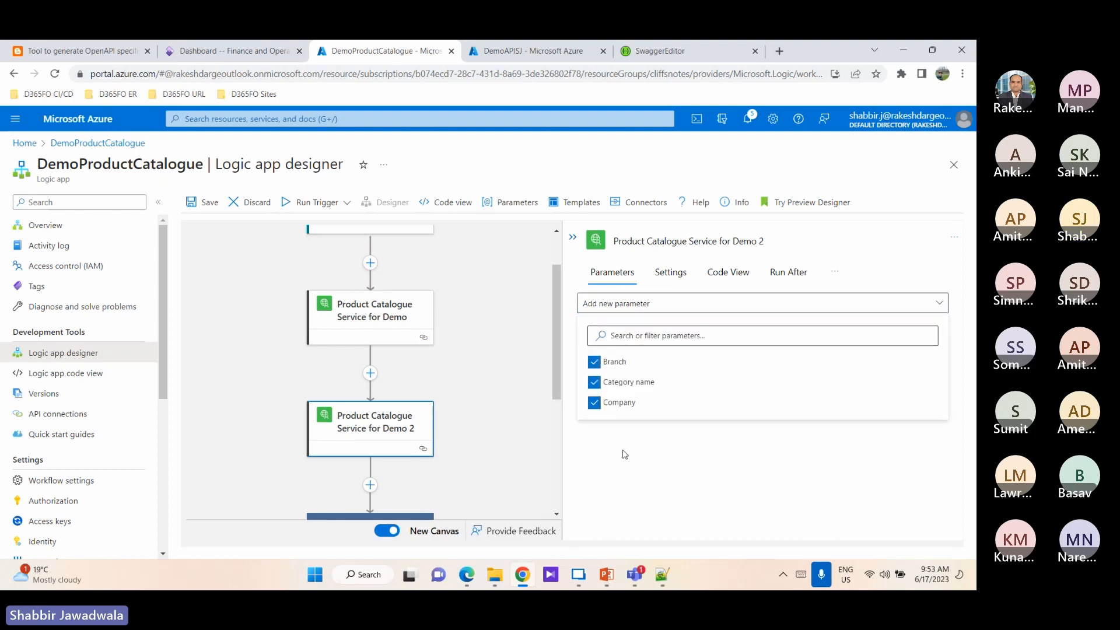
pyautogui.click(625, 454)
# - Inspect the dynamic content offered for the second product catalogue action's Company and Branch parameters, and the HTTP request trigger's settings
pyautogui.click(667, 344)
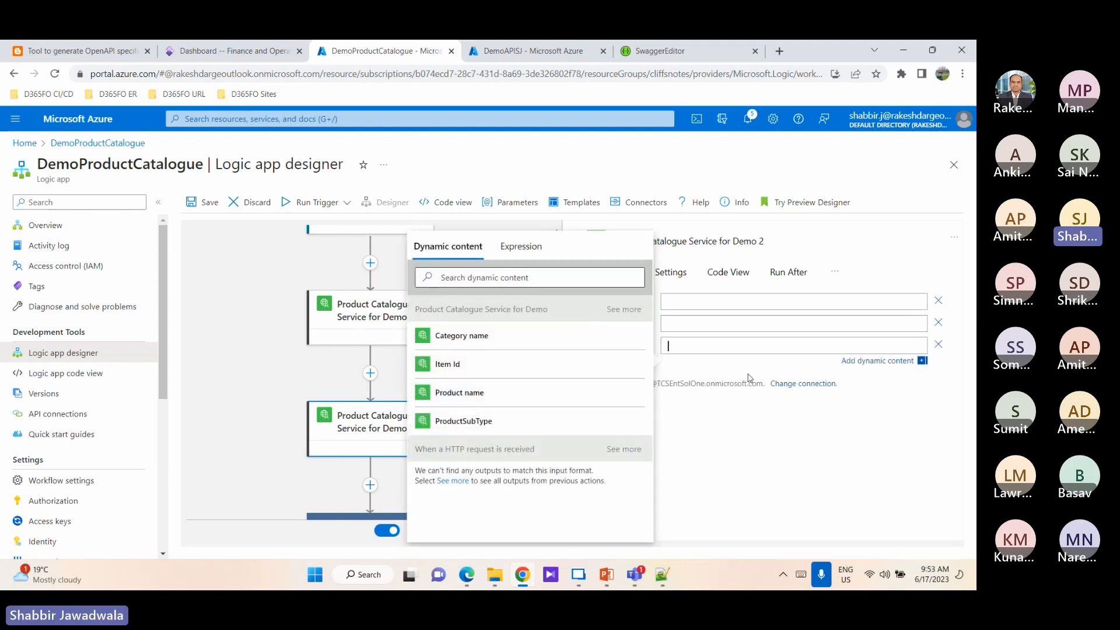
pyautogui.click(682, 301)
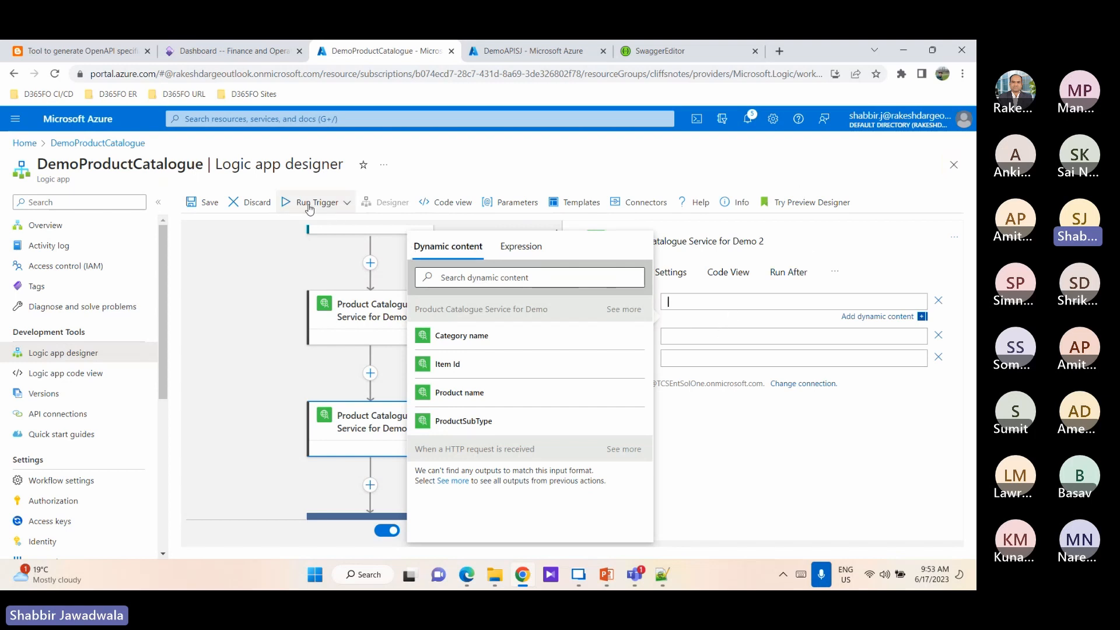
pyautogui.click(362, 326)
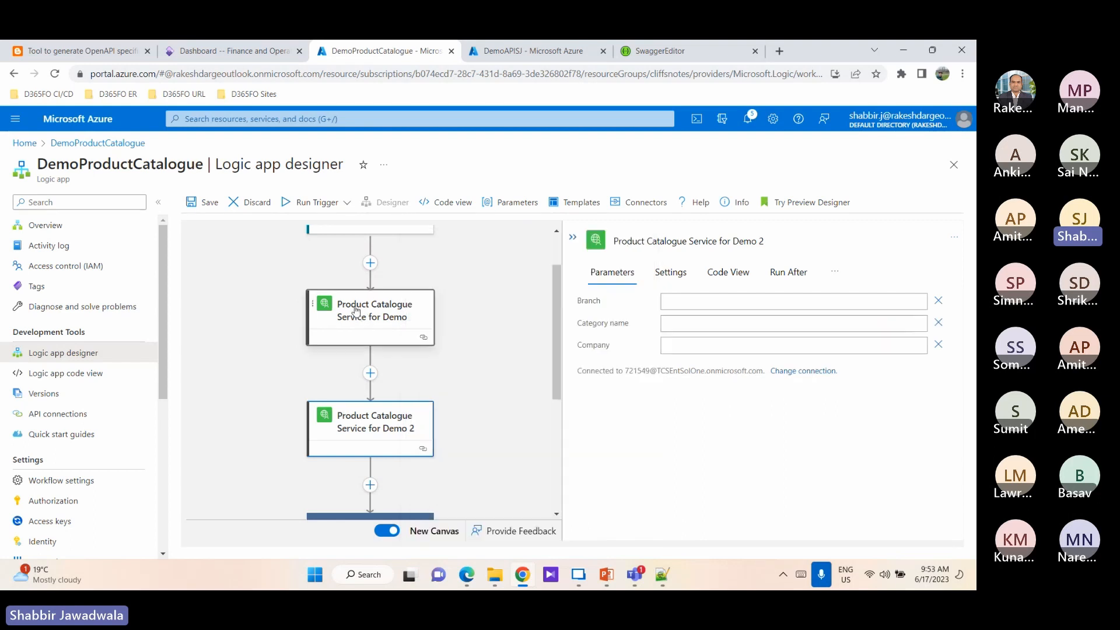
pyautogui.click(363, 325)
pyautogui.click(373, 286)
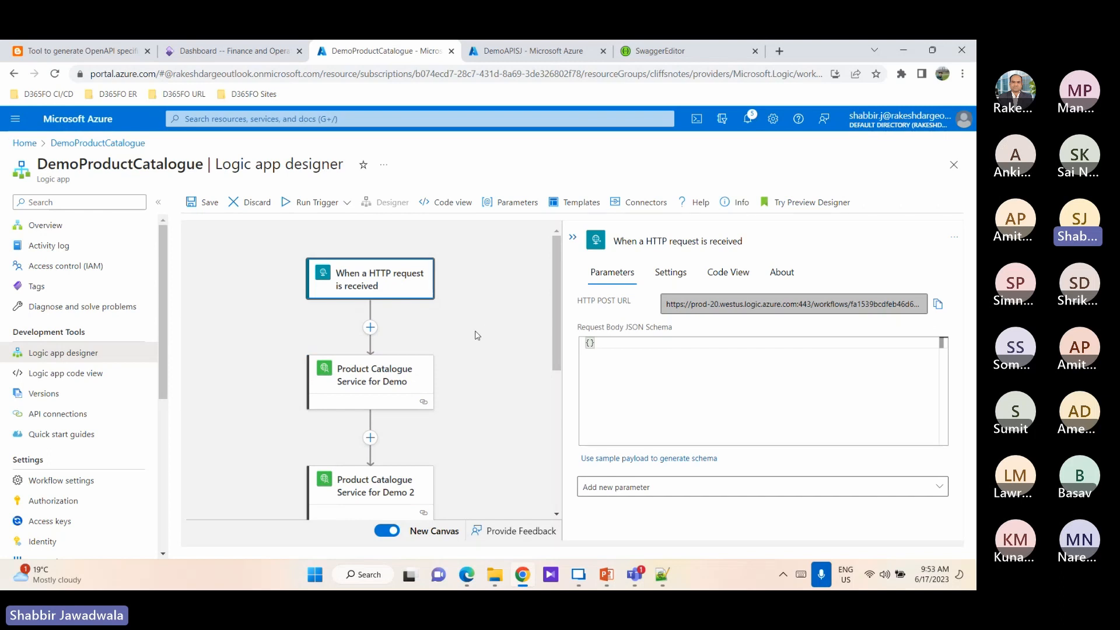
pyautogui.scroll(-2, 465, 359)
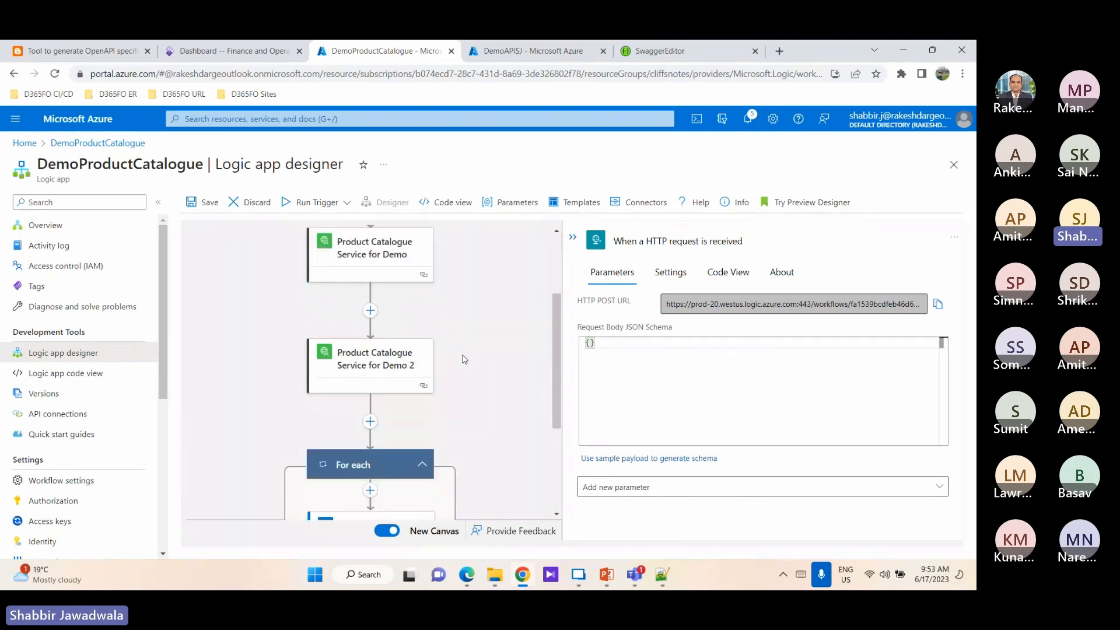
# - Discard the unsaved workflow changes to remove the Product Catalogue Service for Demo 2 action
pyautogui.click(414, 358)
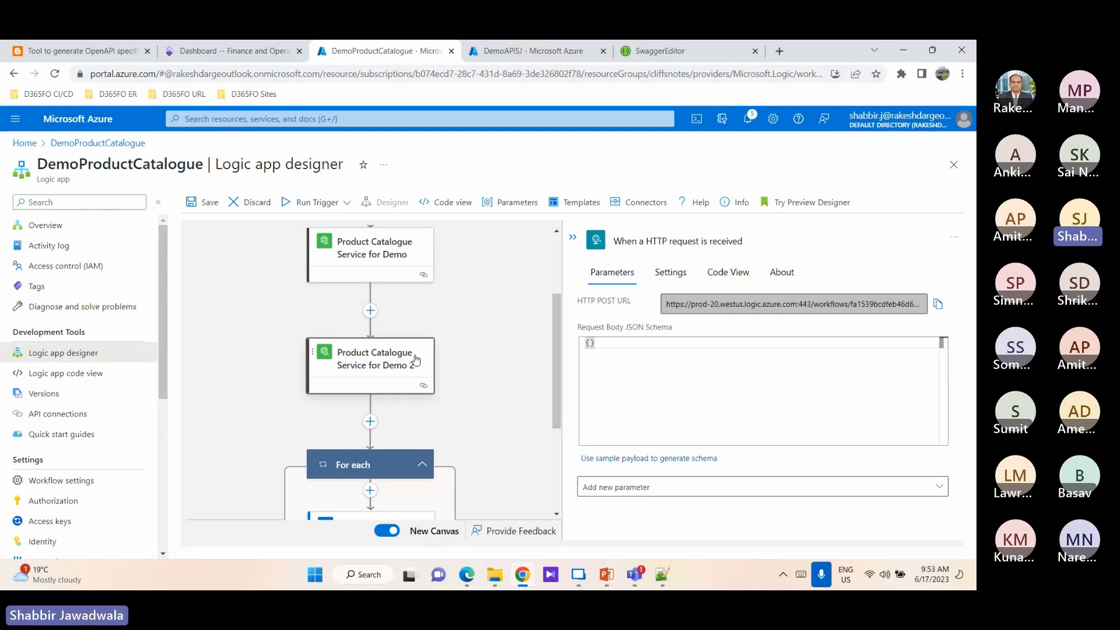
pyautogui.rightClick(428, 353)
pyautogui.click(438, 357)
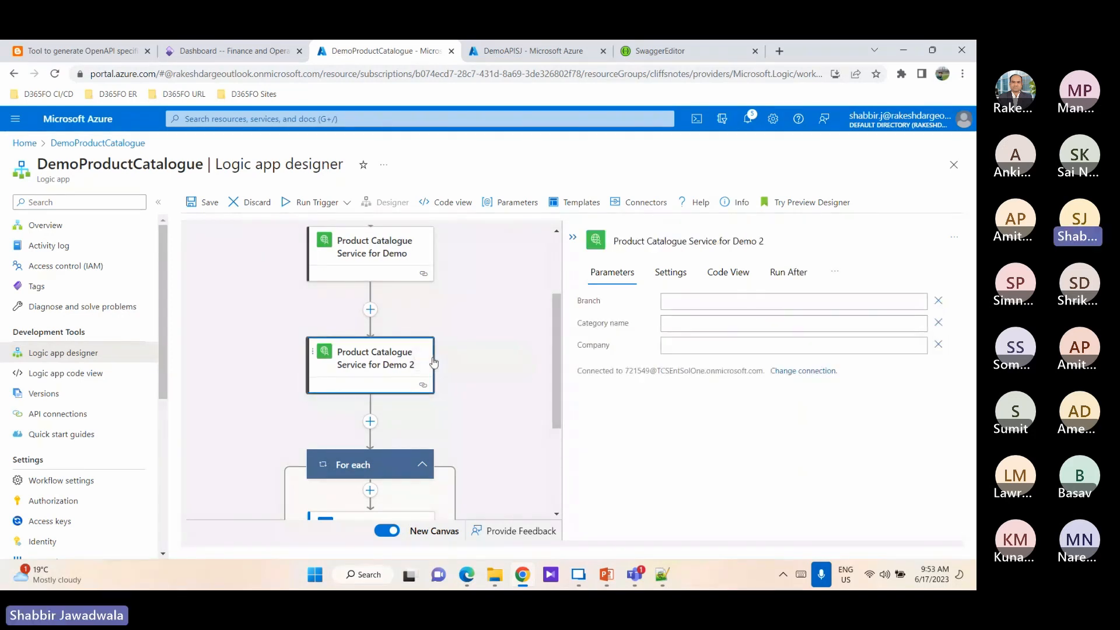
pyautogui.click(577, 400)
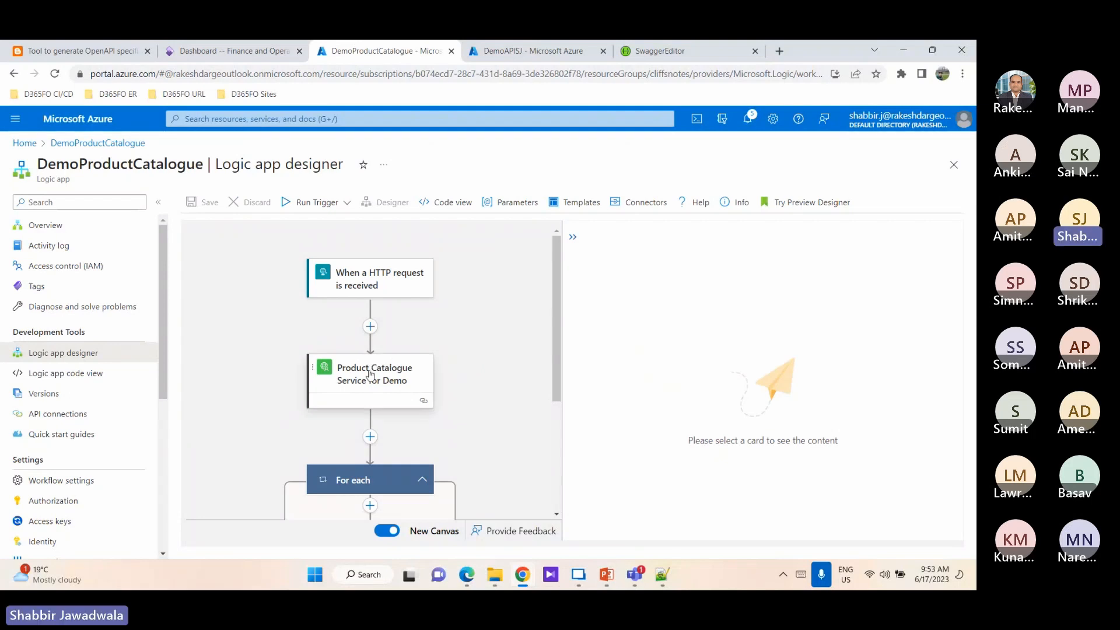
# - Inspect the Branch, Category name and Company values of Product Catalogue Service for Demo, the HTTP request trigger and the For each loop
pyautogui.click(370, 374)
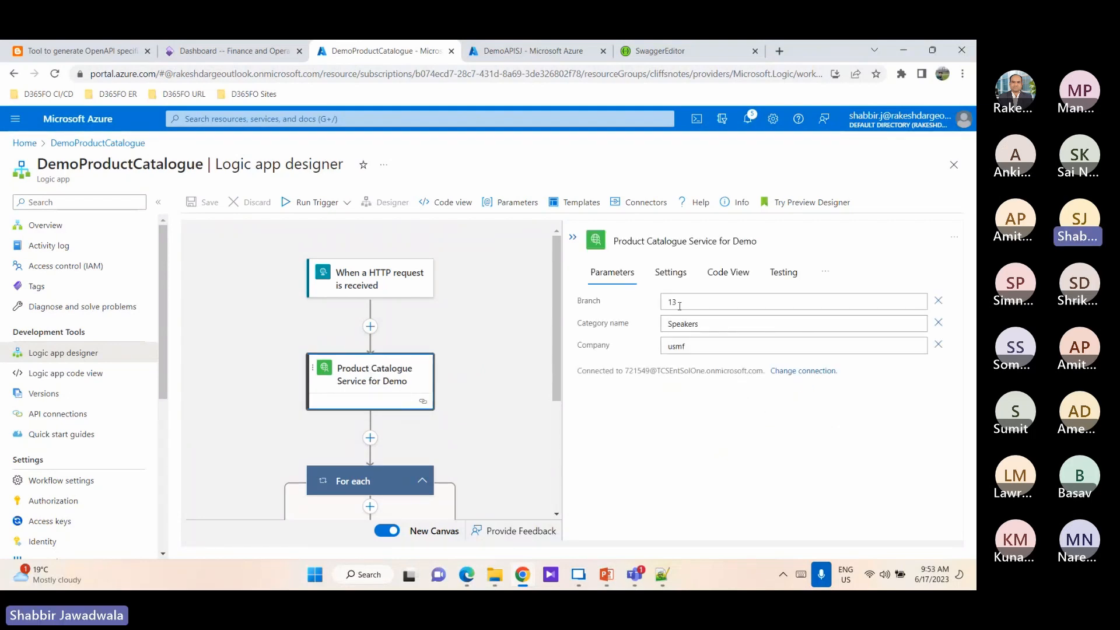
pyautogui.doubleClick(690, 306)
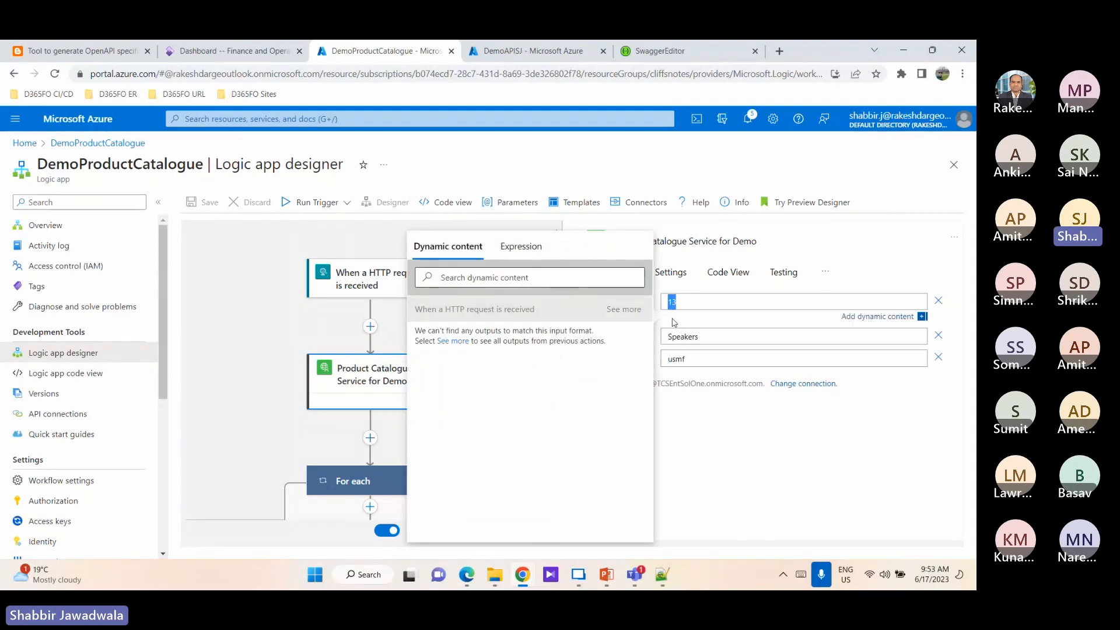
pyautogui.click(357, 279)
pyautogui.scroll(-4, 488, 350)
pyautogui.scroll(2, 489, 349)
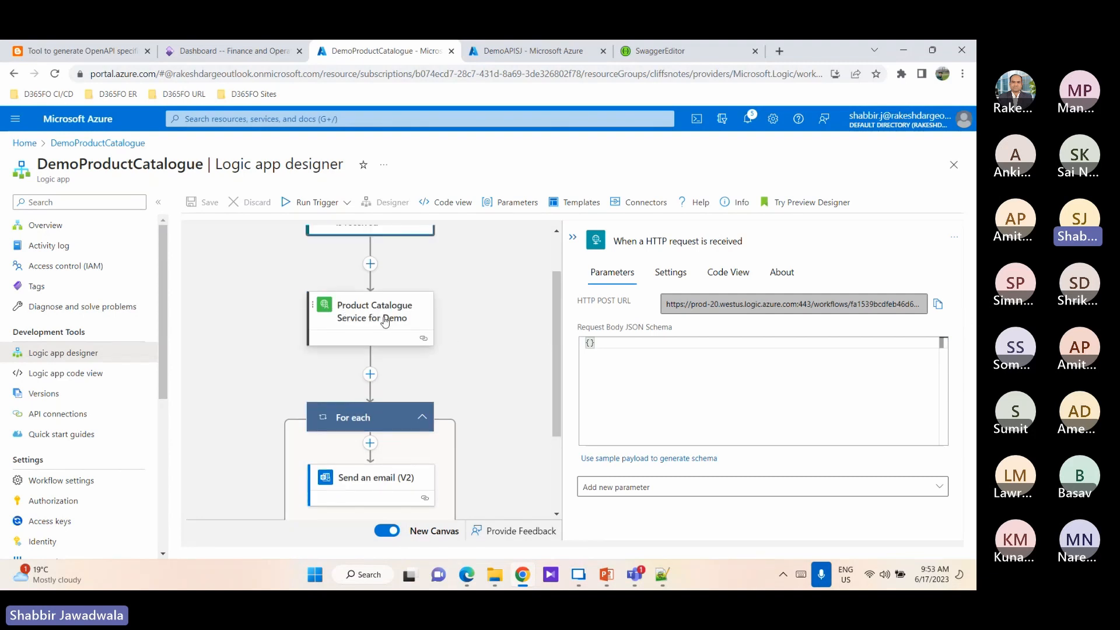
pyautogui.scroll(-2, 388, 320)
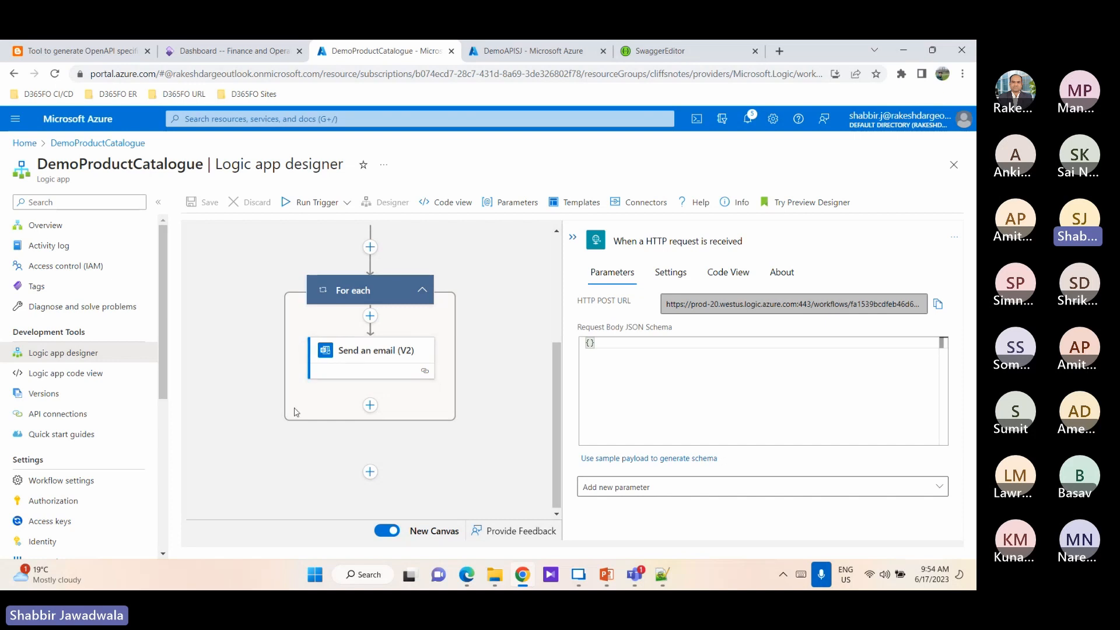
# - Run the DemoProductCatalogue workflow's trigger without a payload
pyautogui.scroll(5, 358, 356)
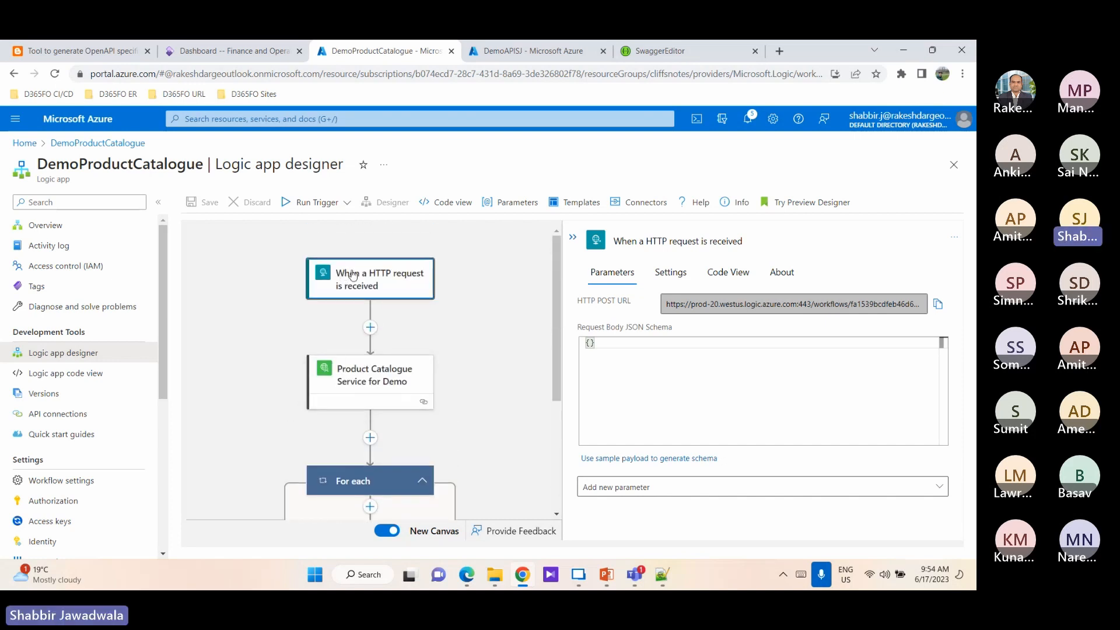
pyautogui.click(346, 203)
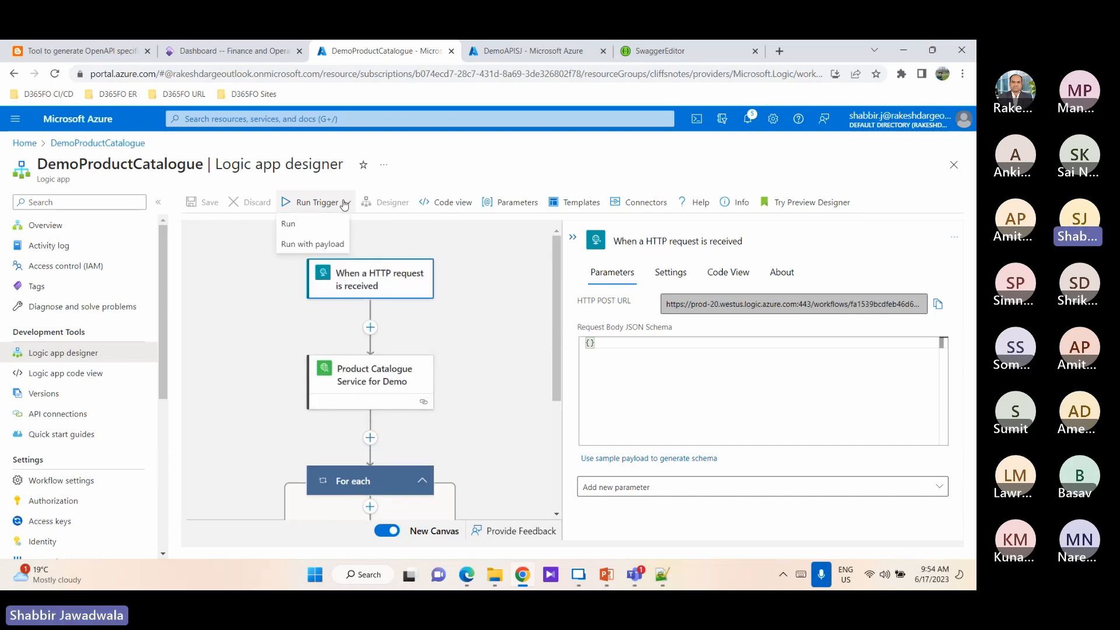
pyautogui.click(301, 224)
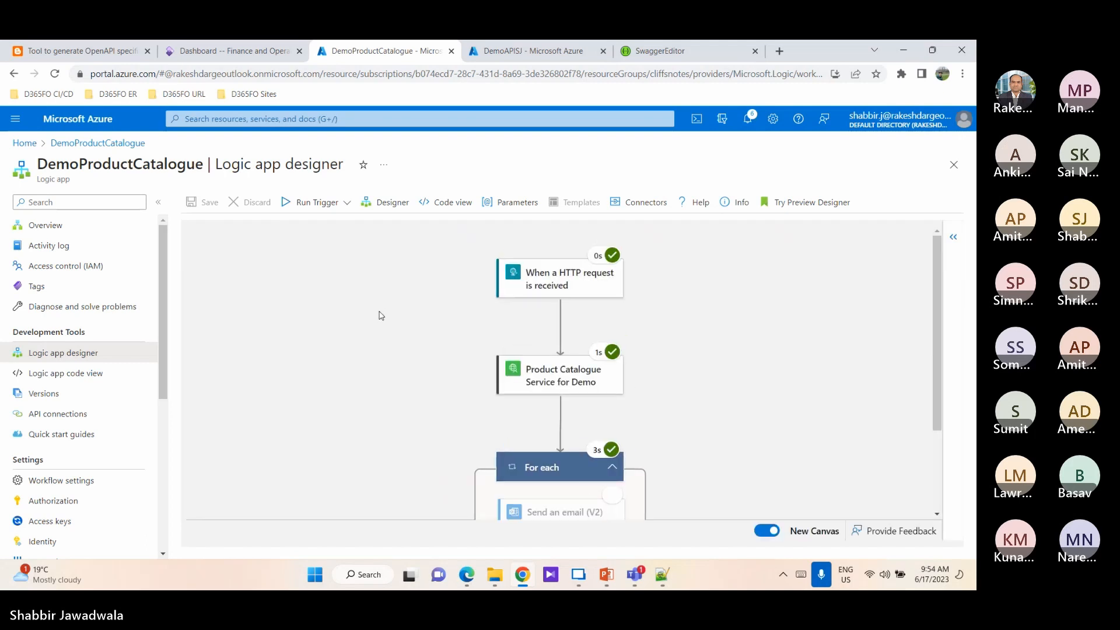
# - Examine the run details of the HTTP request trigger and the inputs, headers and response body of Product Catalogue Service for Demo
pyautogui.click(547, 277)
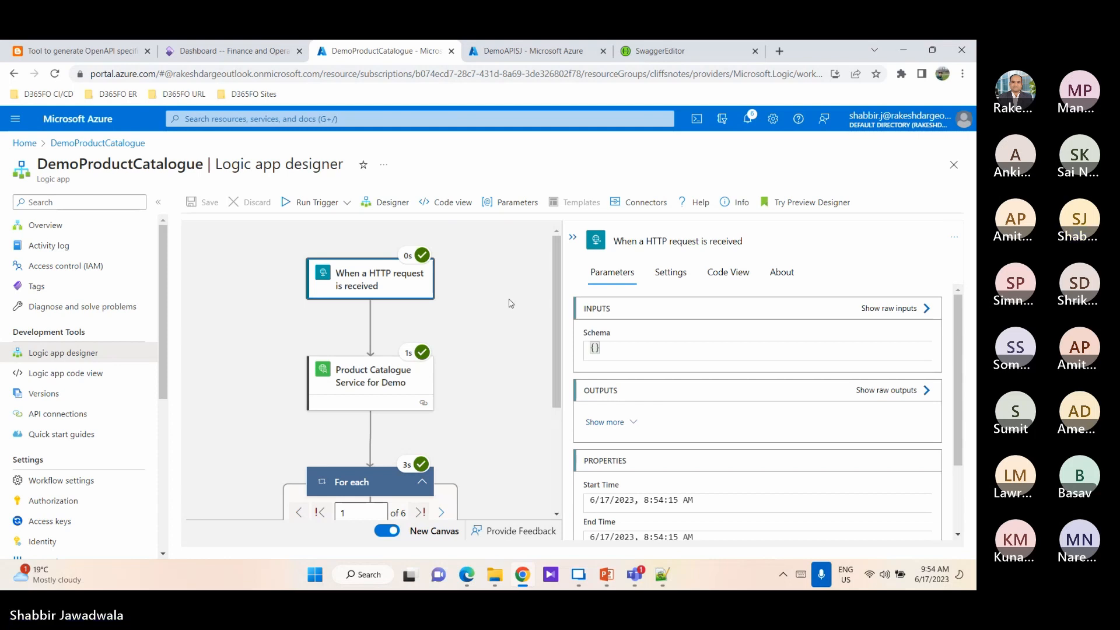
pyautogui.scroll(-2, 630, 353)
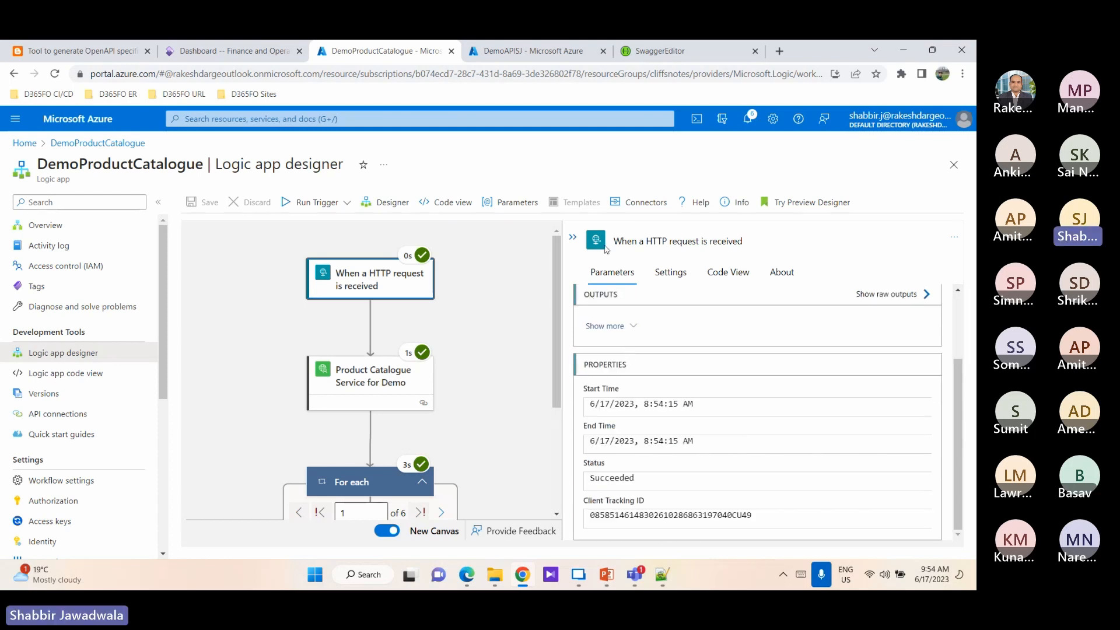
pyautogui.click(362, 374)
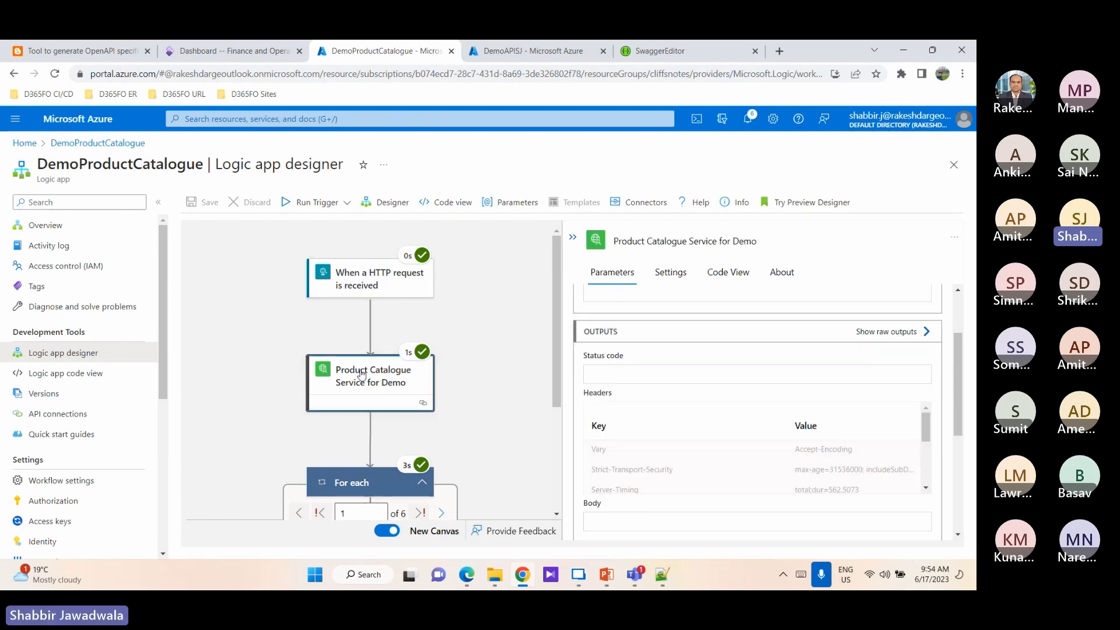
pyautogui.scroll(2, 620, 405)
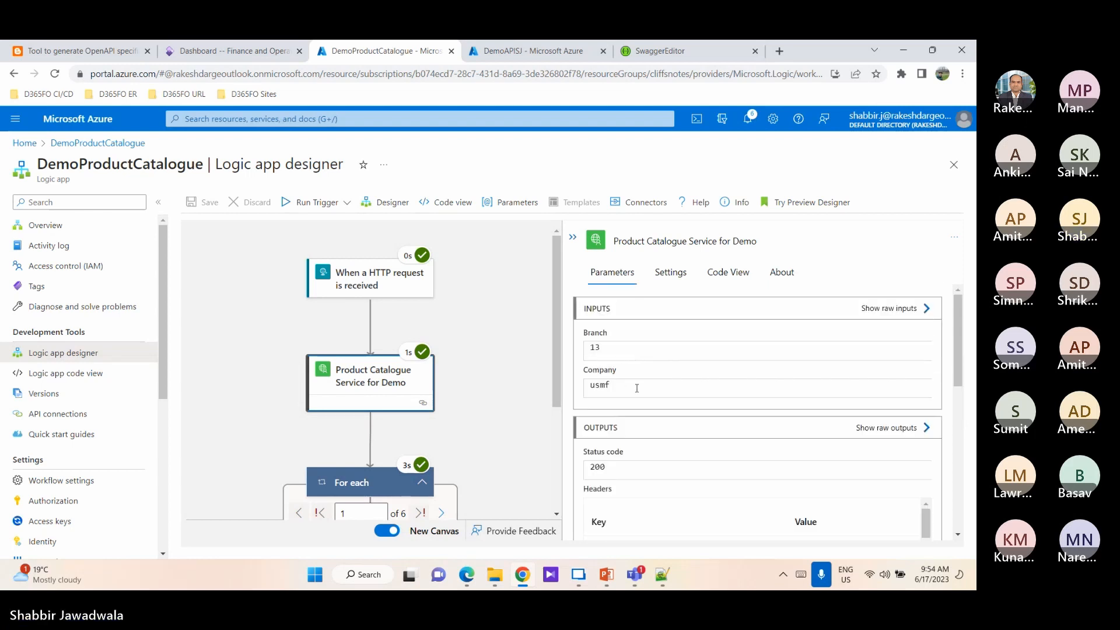
pyautogui.scroll(-5, 635, 387)
pyautogui.scroll(-3, 647, 403)
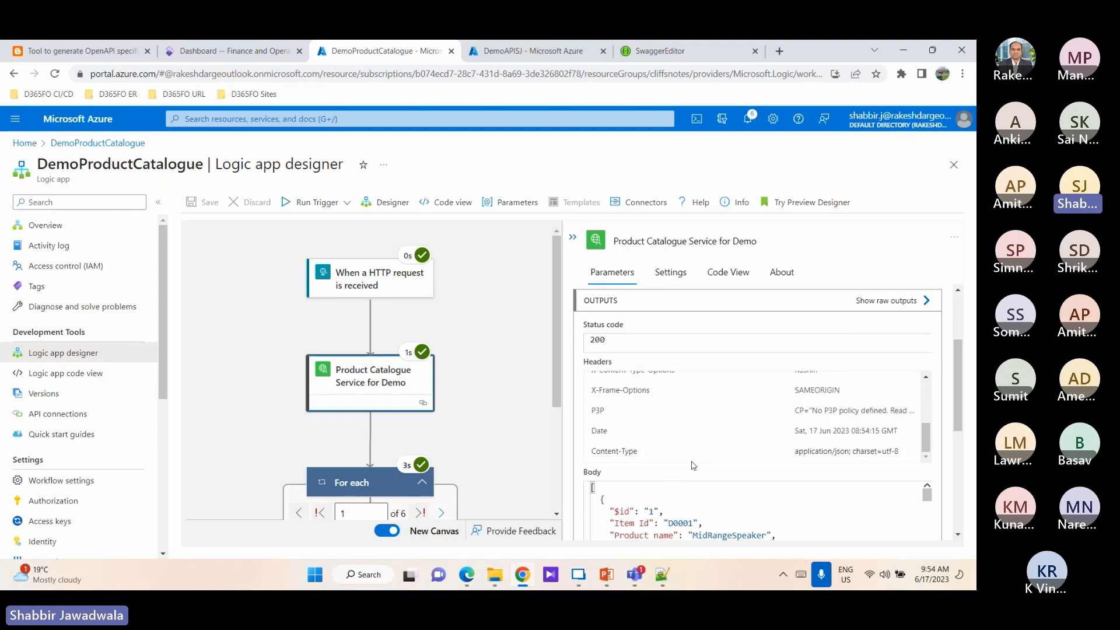
pyautogui.scroll(-3, 698, 479)
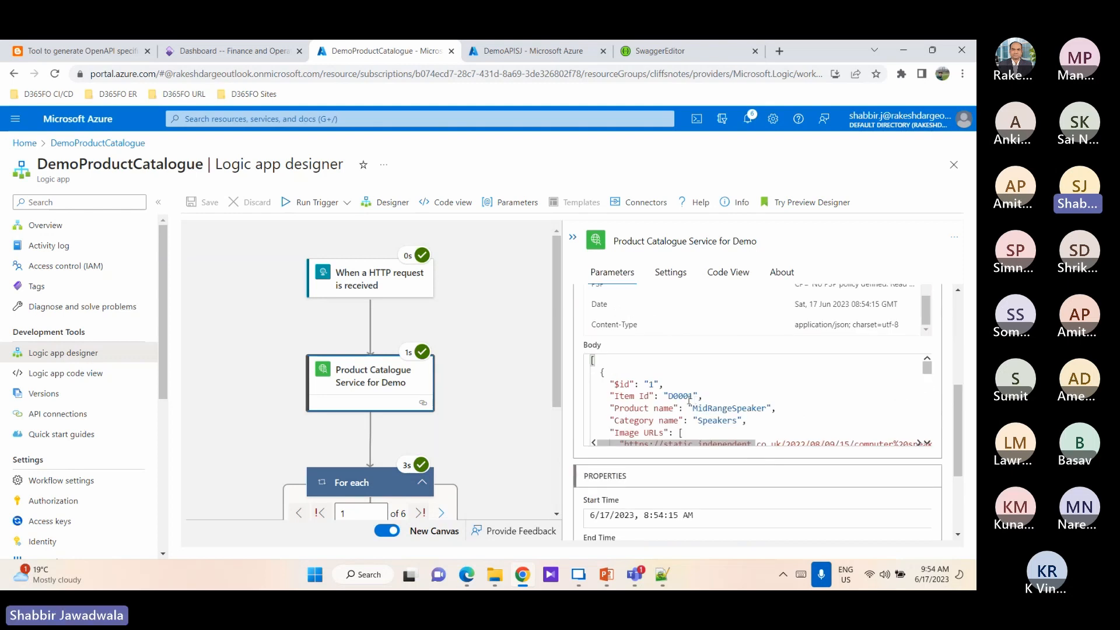
pyautogui.moveTo(615, 385); pyautogui.dragTo(708, 420)
pyautogui.scroll(-5, 708, 417)
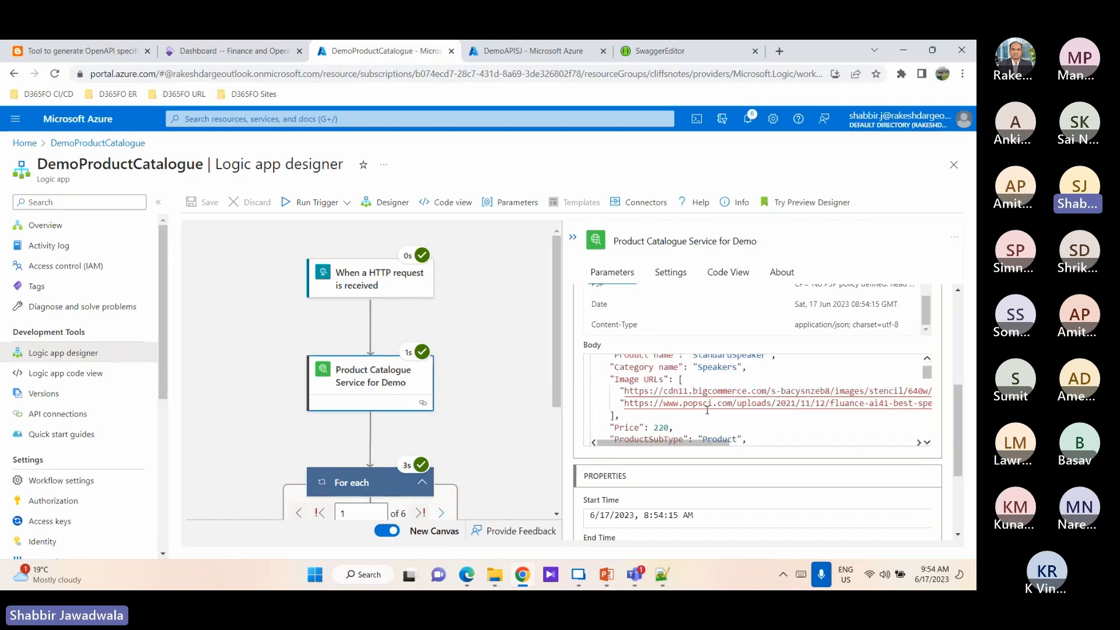
pyautogui.scroll(7, 672, 390)
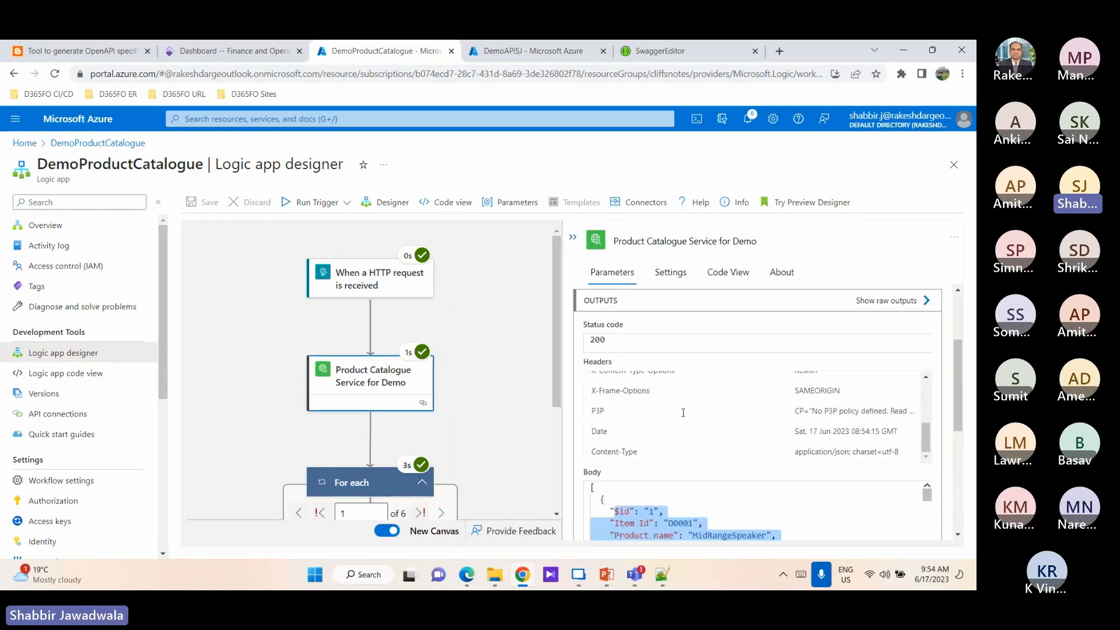
# - Copy the product catalogue action's entire response body into a new Notepad++ document
pyautogui.click(682, 491)
pyautogui.hotkey('ctrl', 'a')
pyautogui.click(662, 574)
pyautogui.click(445, 369)
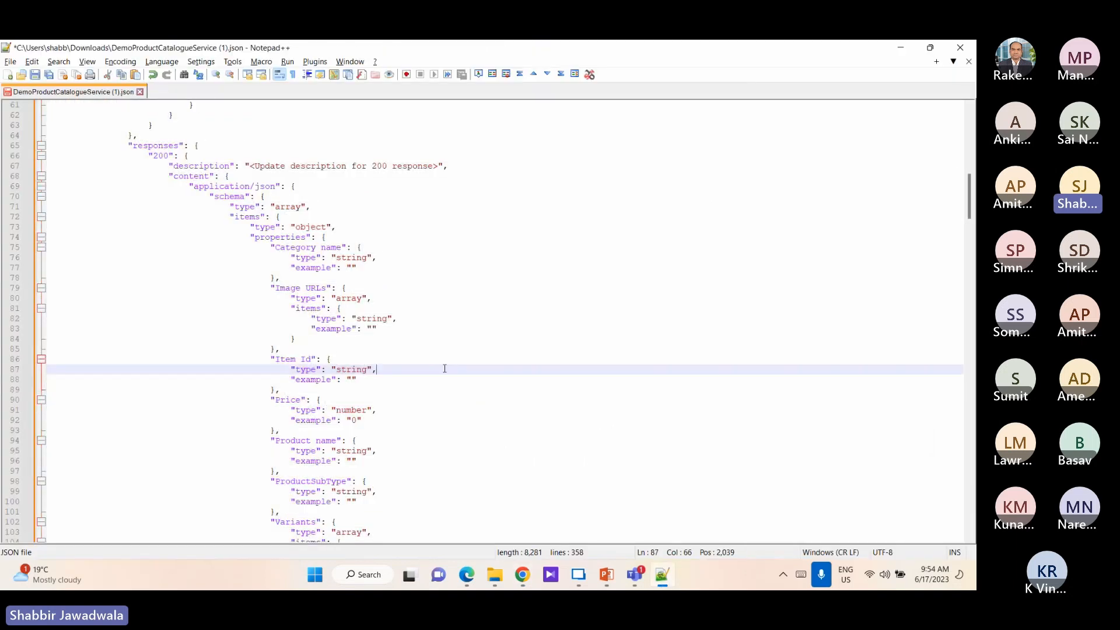
pyautogui.hotkey('ctrl', 'n')
pyautogui.hotkey('ctrl', 'v')
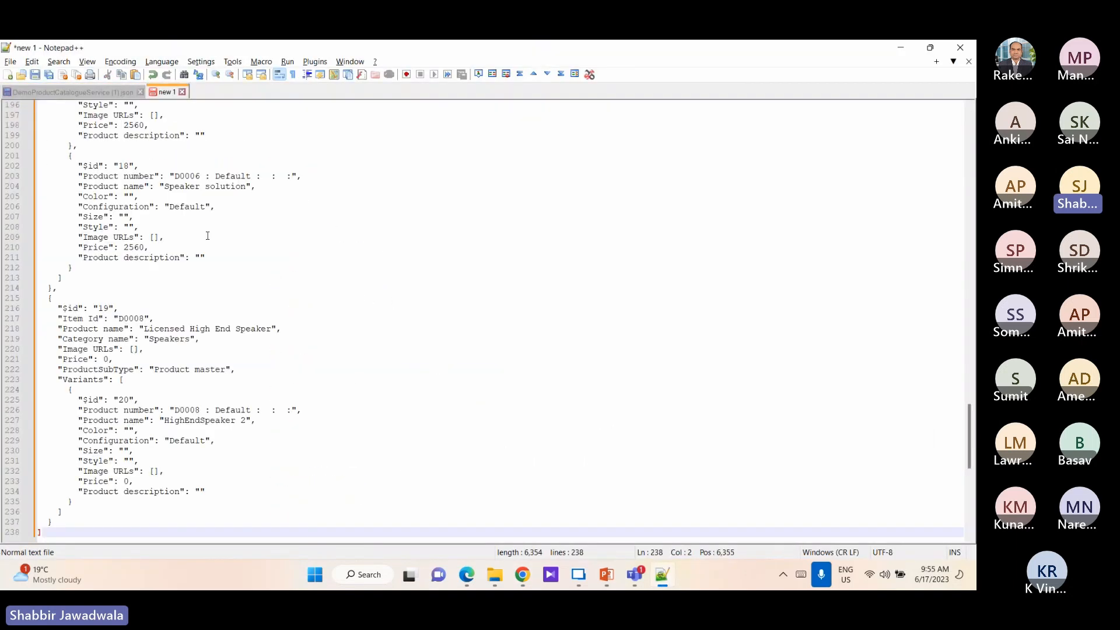
# - Examine the product entries in the copied JSON, including their item IDs, product subtypes and the variants of the product masters
pyautogui.scroll(20, 131, 290)
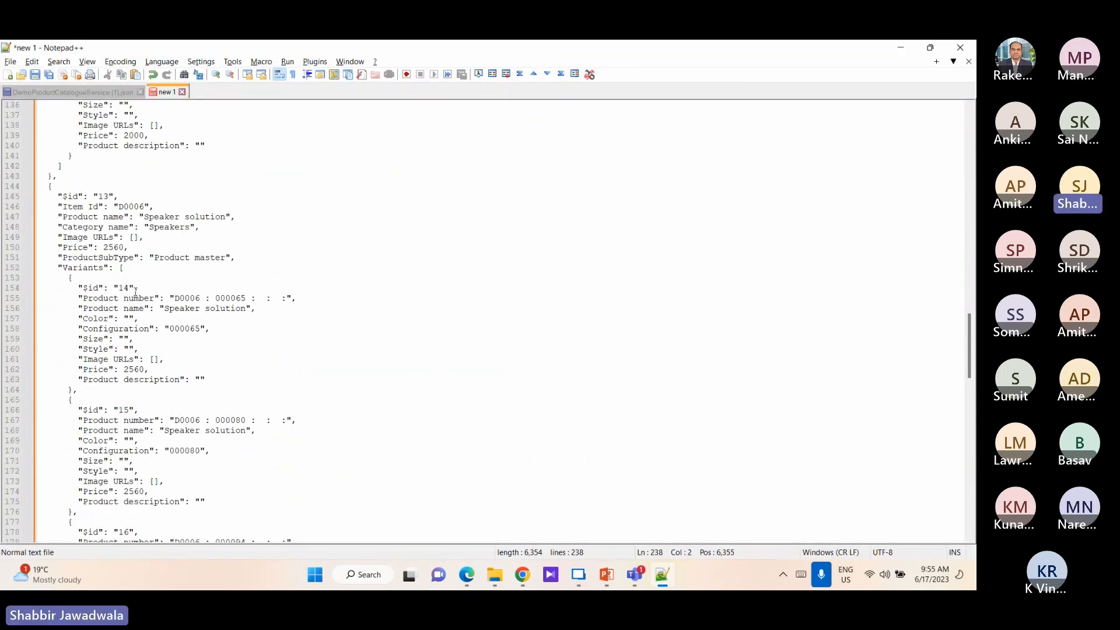
pyautogui.scroll(20, 136, 290)
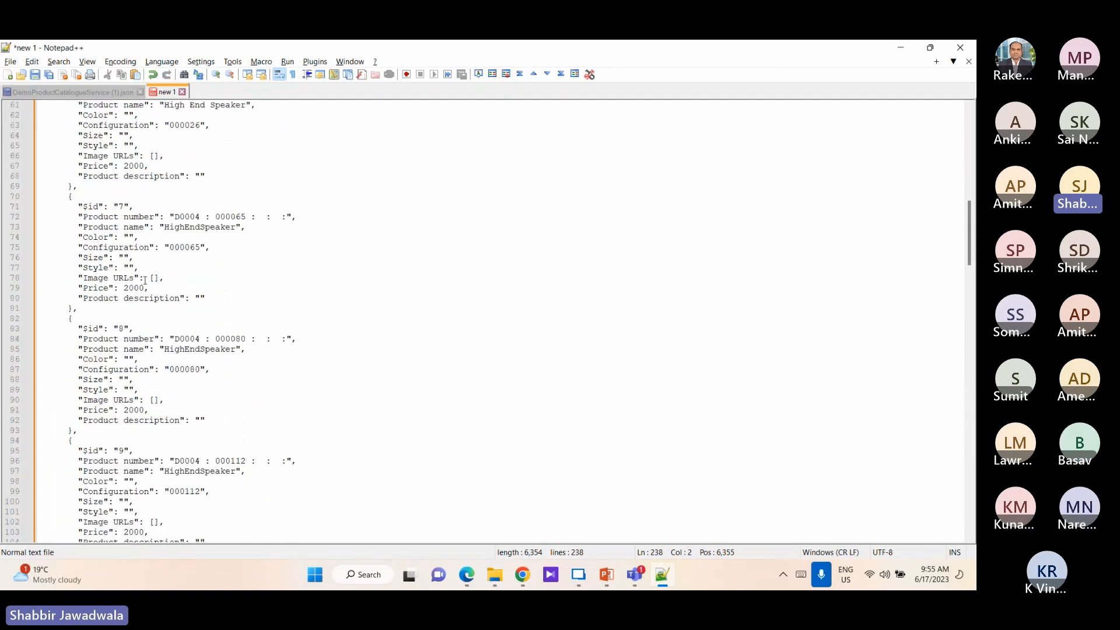
pyautogui.scroll(17, 145, 280)
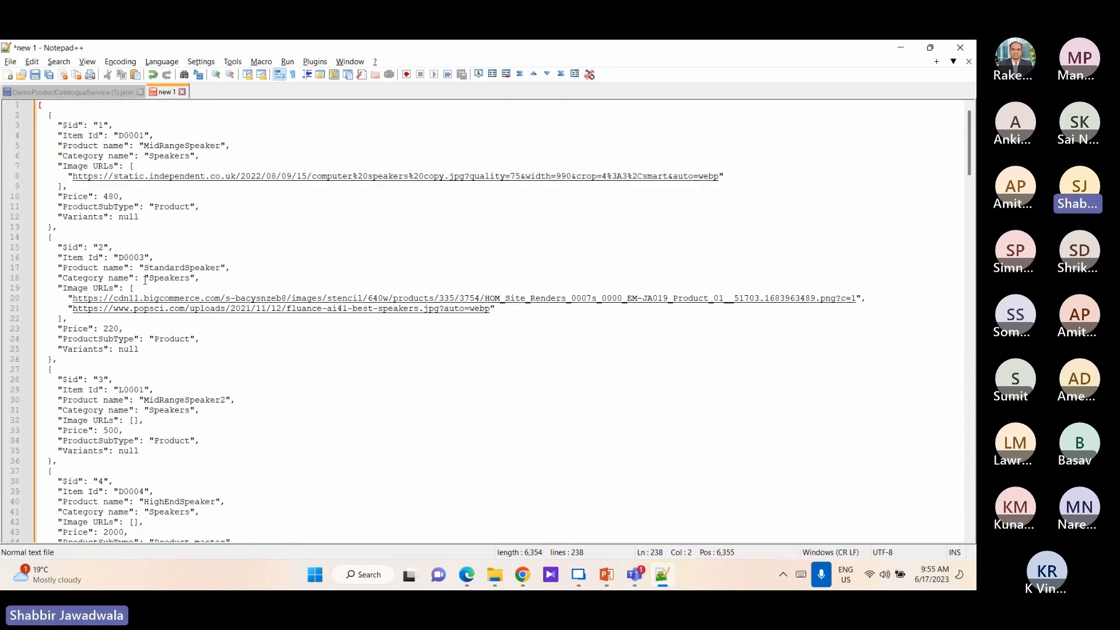
pyautogui.doubleClick(127, 135)
pyautogui.doubleClick(171, 207)
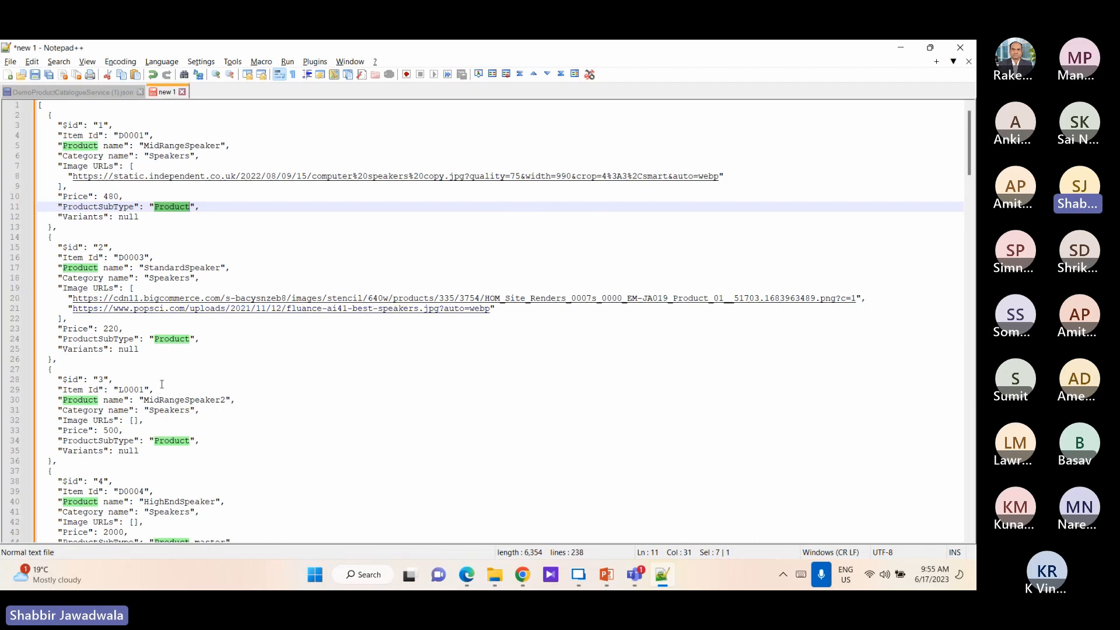
pyautogui.scroll(-6, 162, 384)
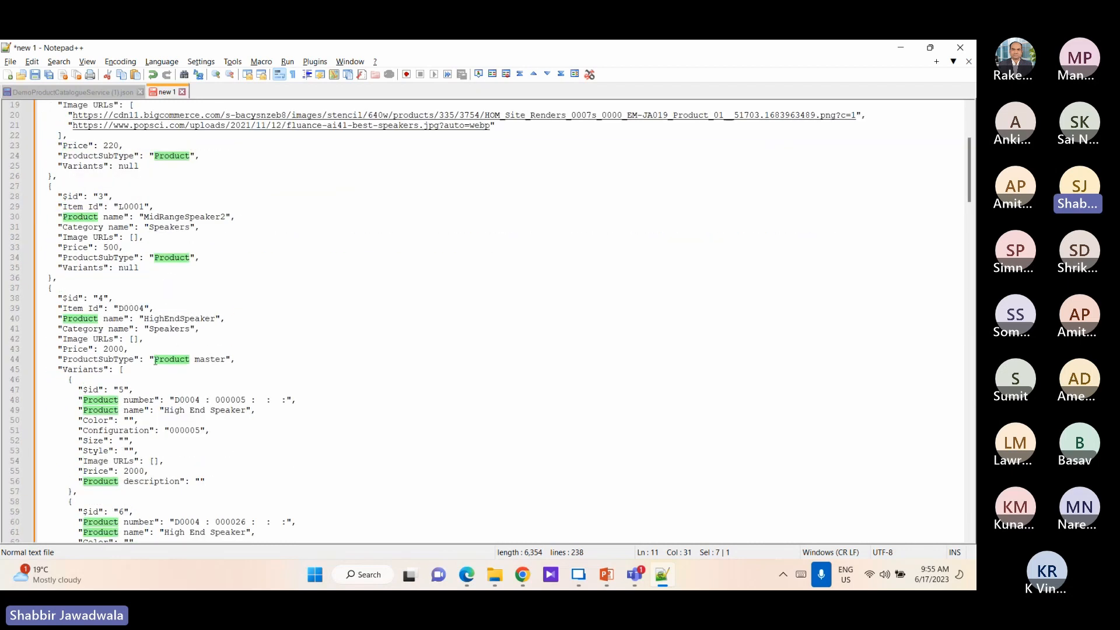
pyautogui.scroll(-3, 109, 418)
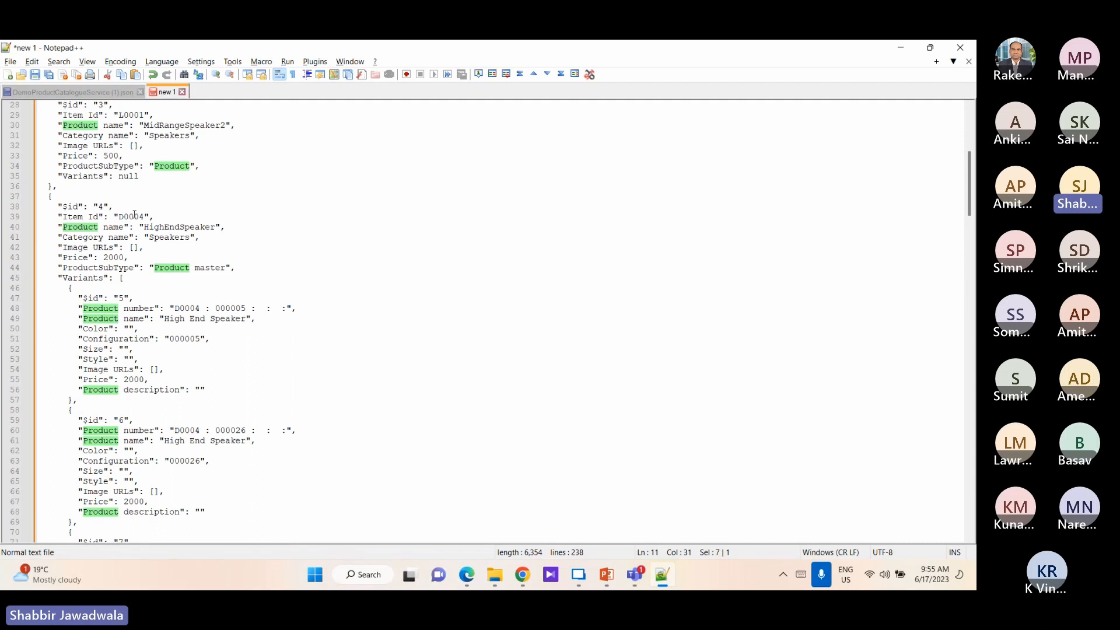
pyautogui.scroll(-7, 146, 326)
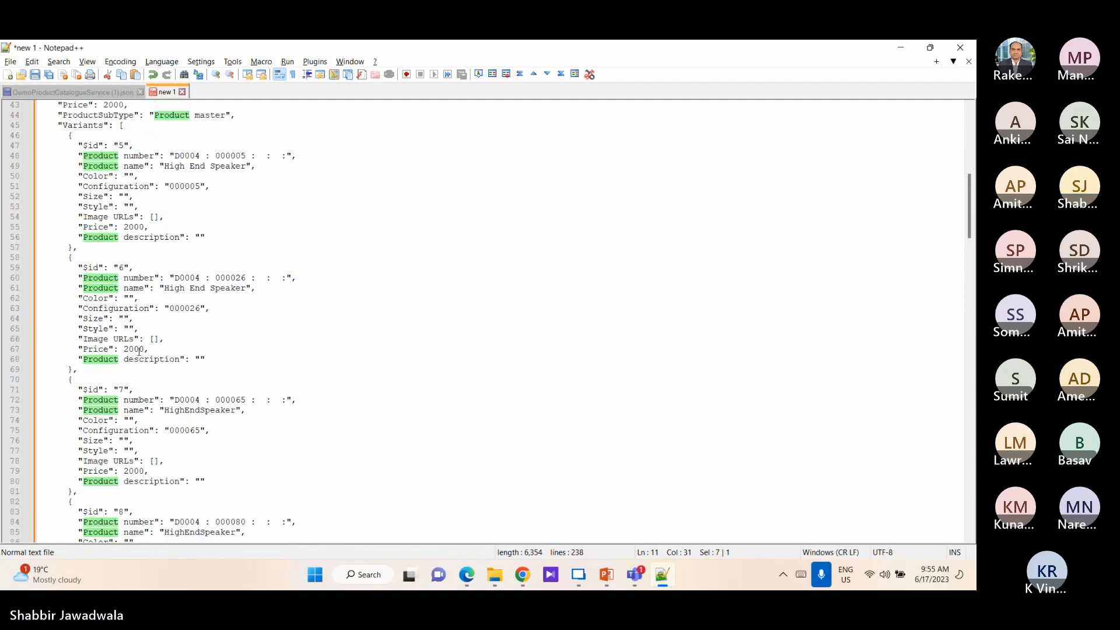
pyautogui.scroll(-17, 119, 325)
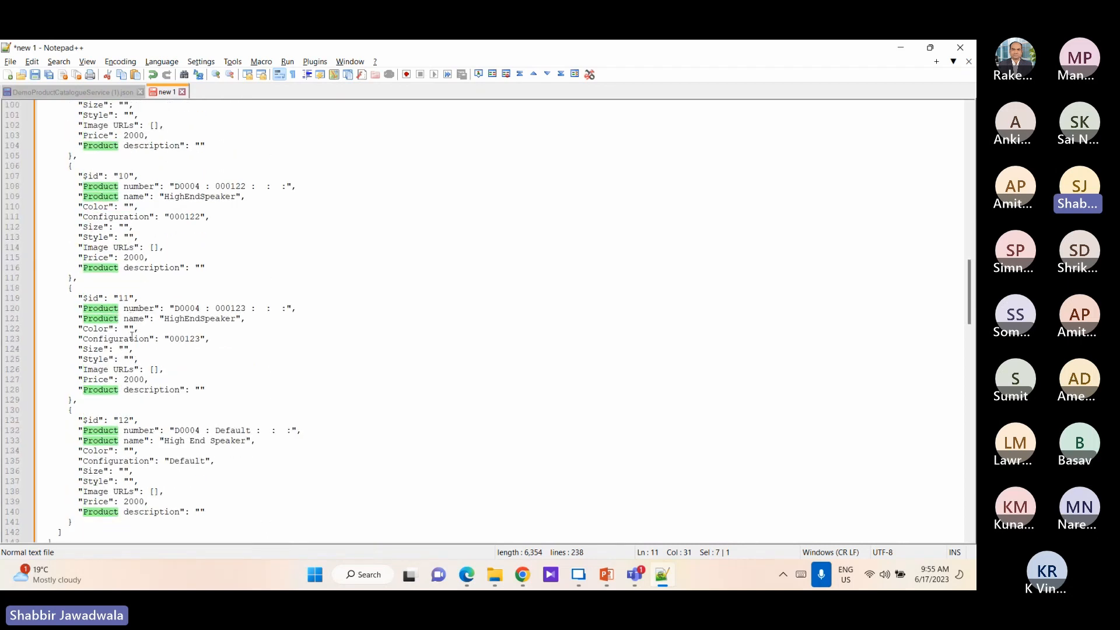
pyautogui.scroll(-5, 159, 397)
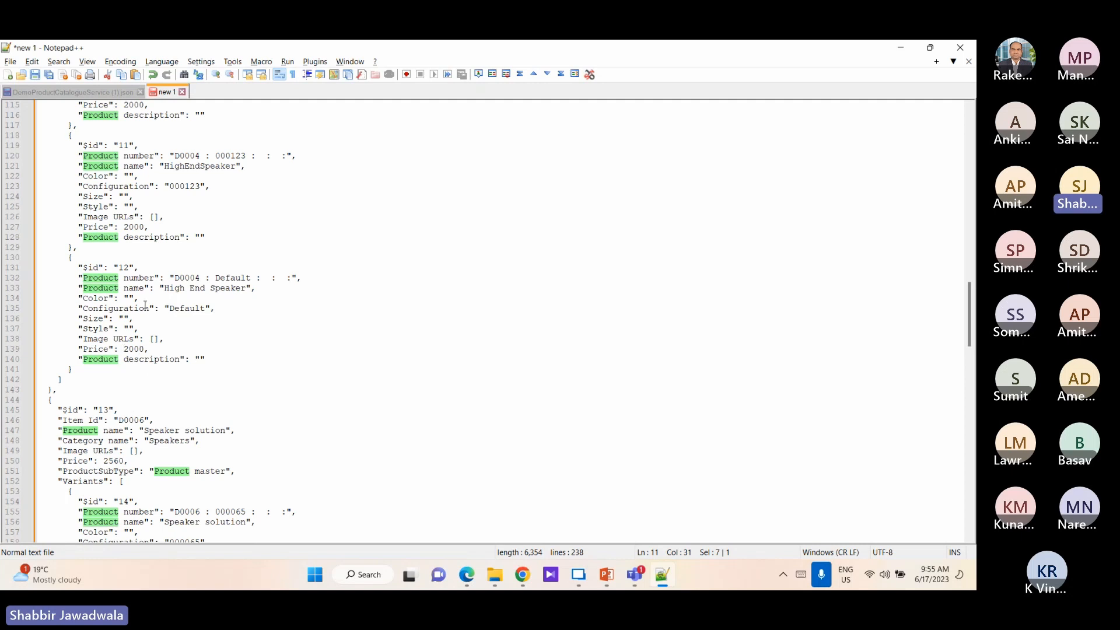
# - Check the run's For each email action, then read the Outlook e-mails for products L0001, D0003, D0001, D0006, D0004 and D0008
pyautogui.click(531, 576)
pyautogui.scroll(-3, 506, 448)
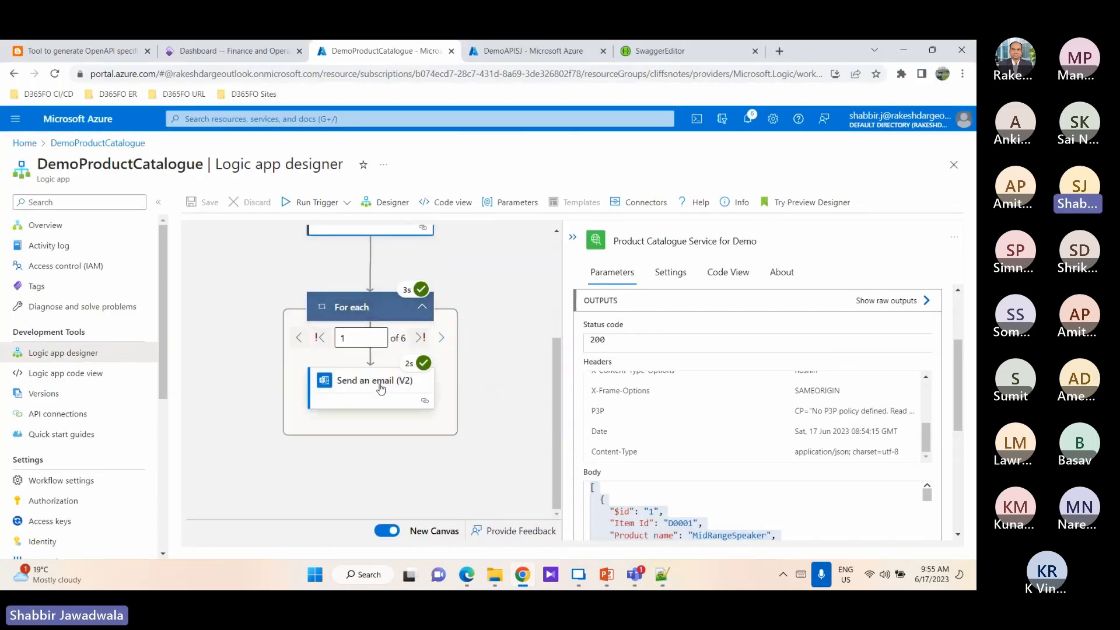
pyautogui.click(467, 576)
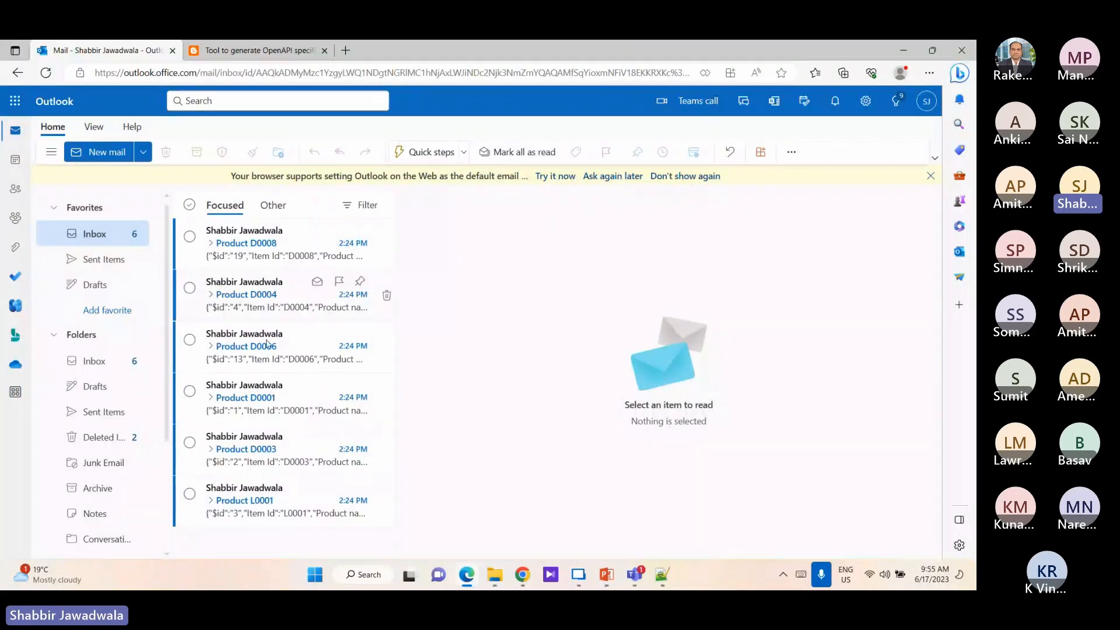
pyautogui.click(259, 506)
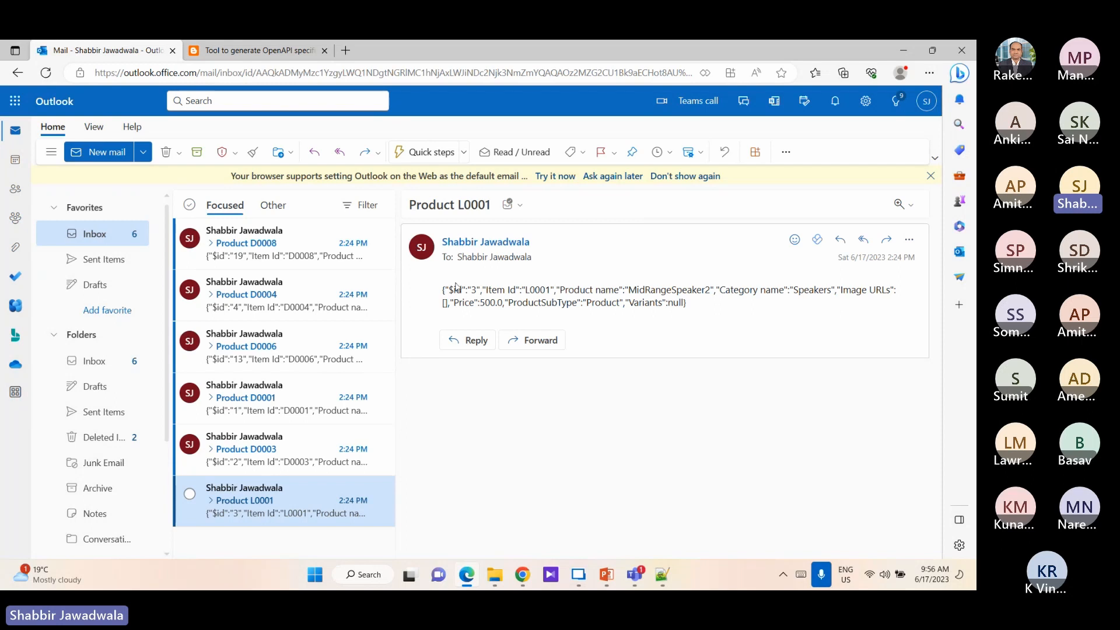
pyautogui.moveTo(442, 289); pyautogui.dragTo(702, 308)
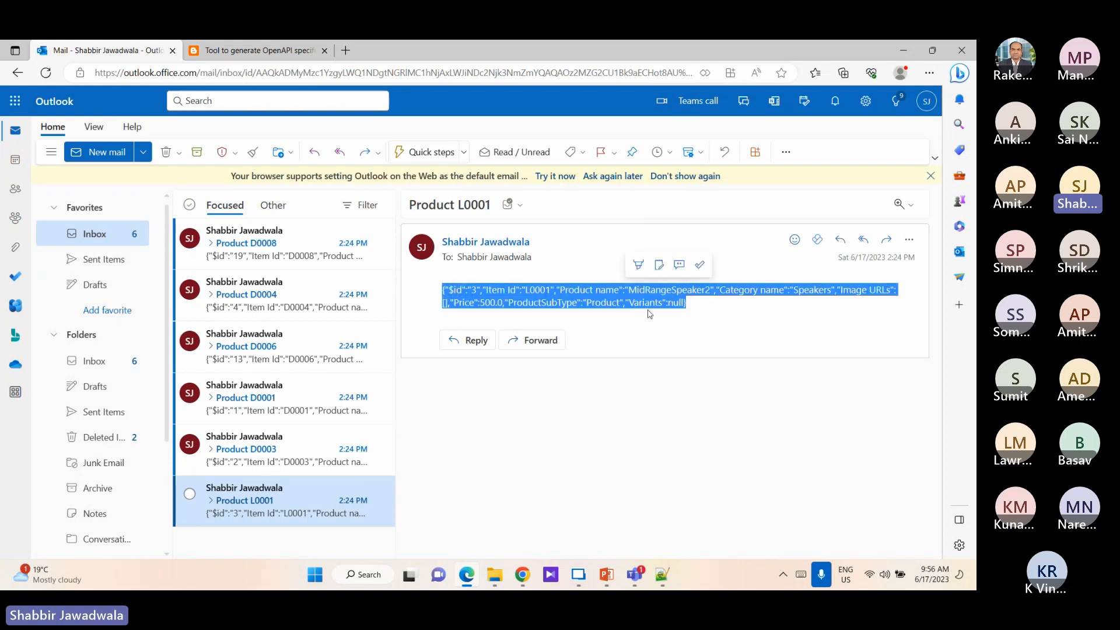
pyautogui.click(272, 437)
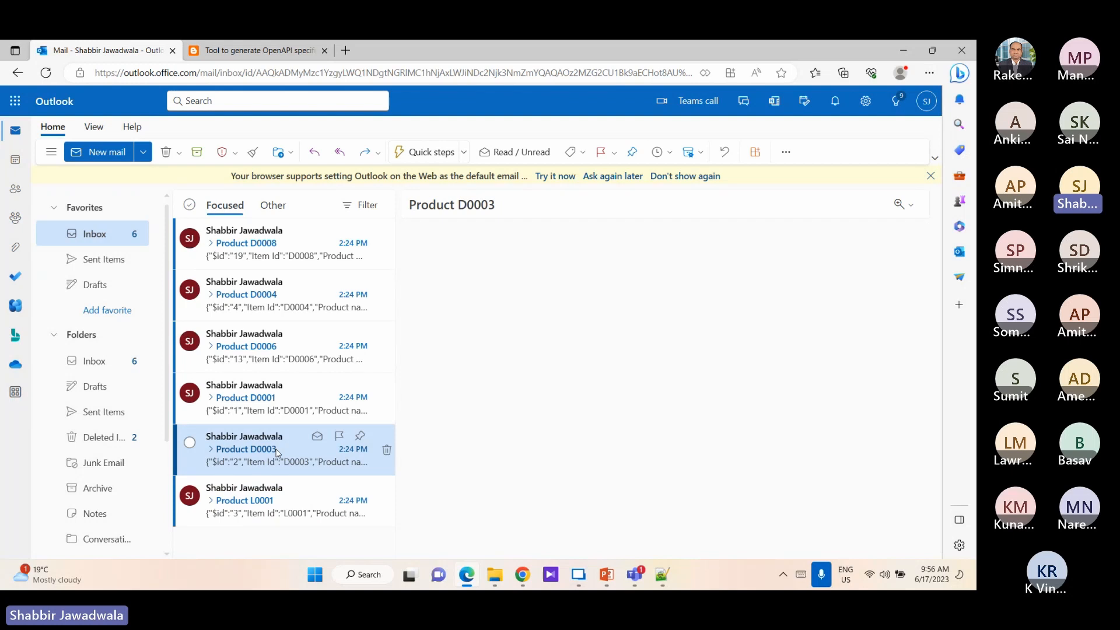
pyautogui.click(265, 412)
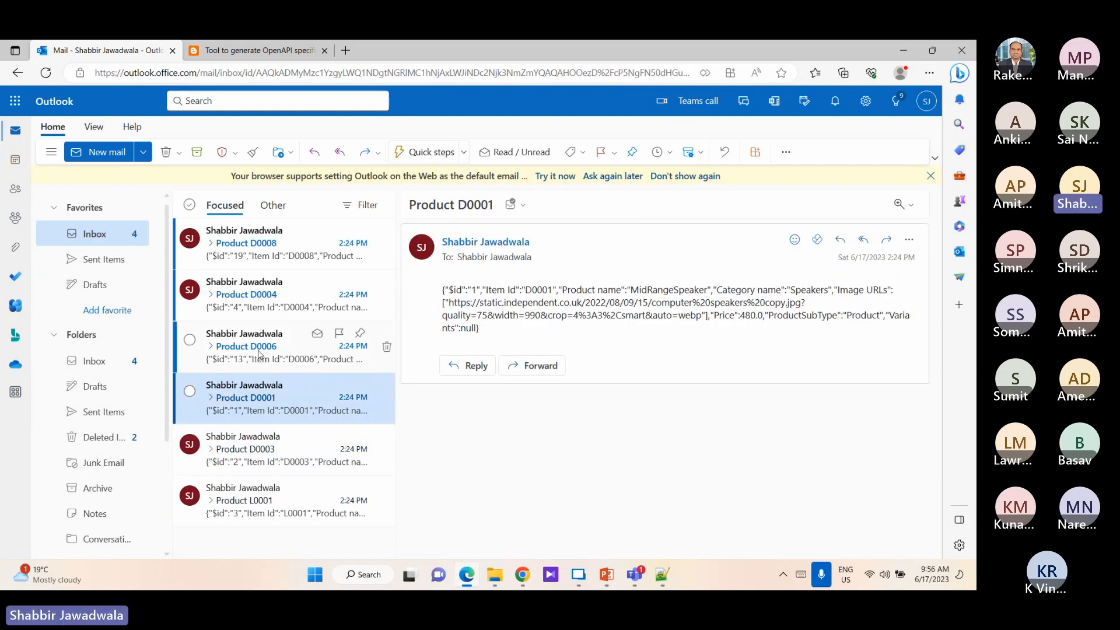
pyautogui.click(260, 354)
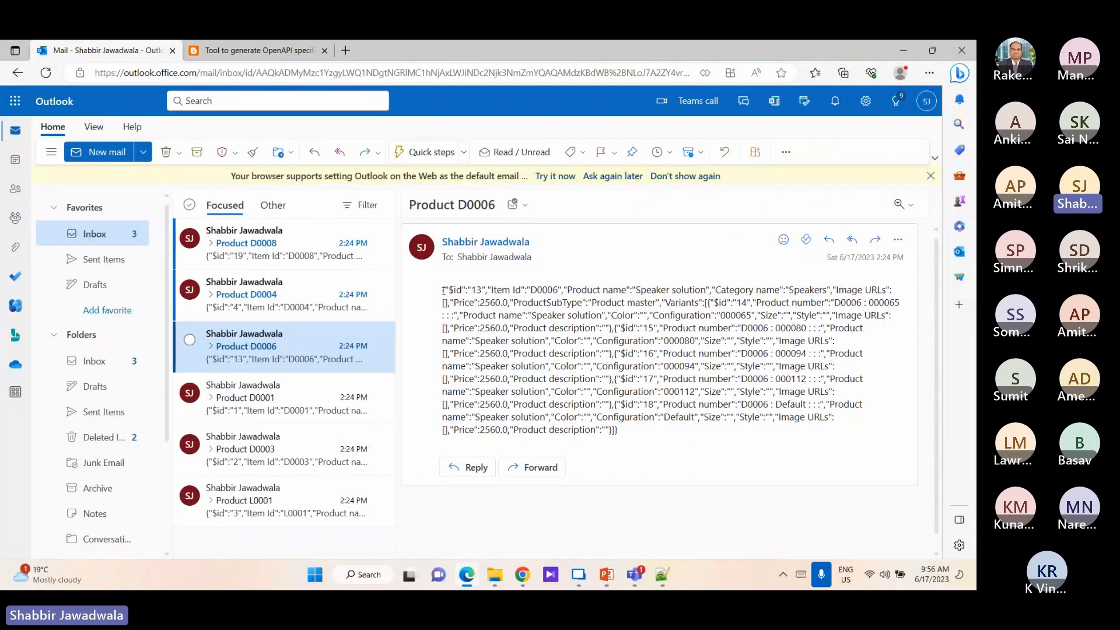
pyautogui.moveTo(443, 290); pyautogui.dragTo(651, 438)
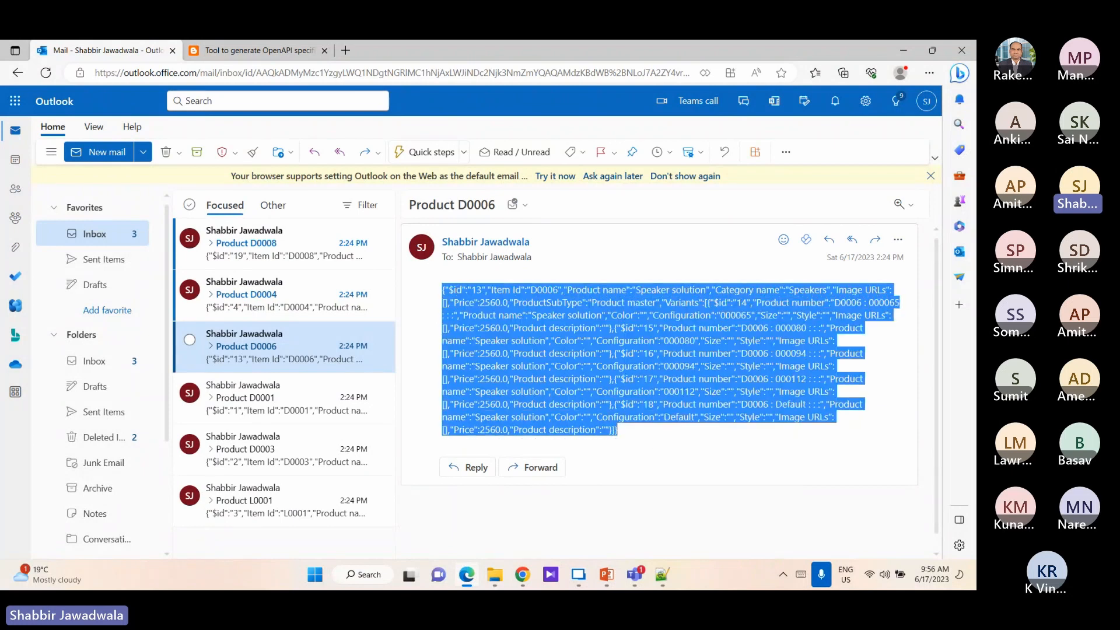
pyautogui.click(273, 299)
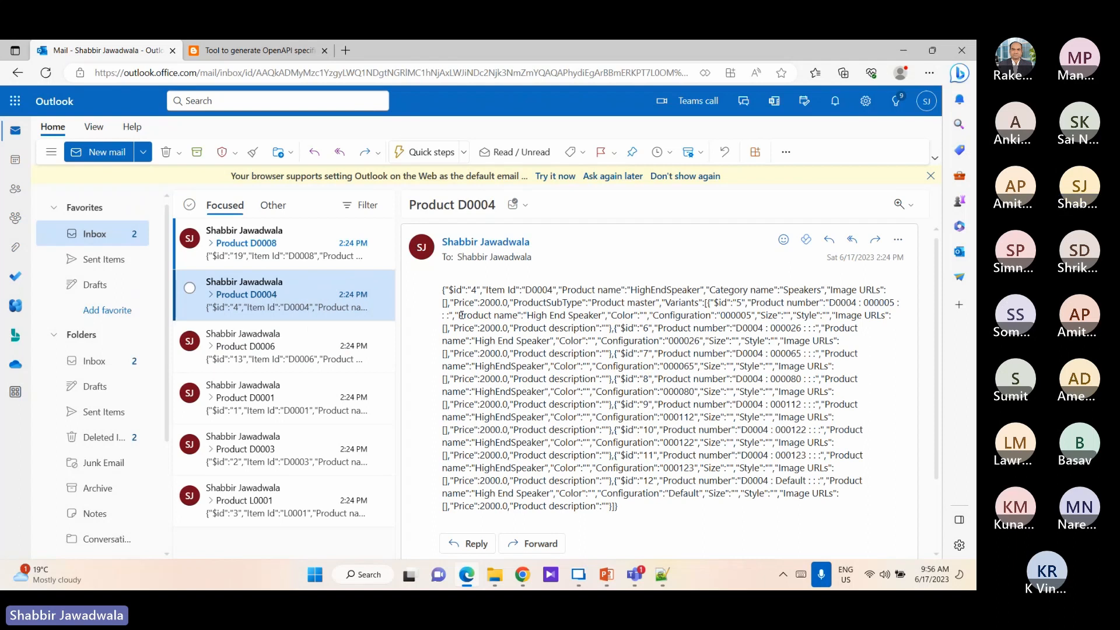
pyautogui.click(248, 253)
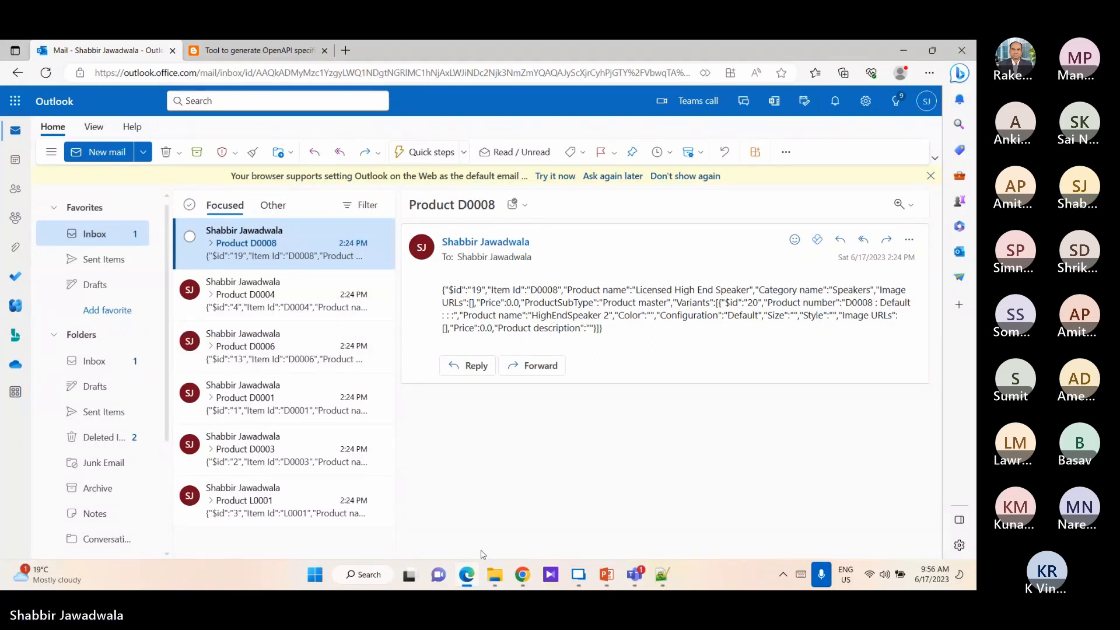
# - Switch to Swagger Editor and generate an html2 client from the DemoProductCatalogueService specification
pyautogui.click(525, 576)
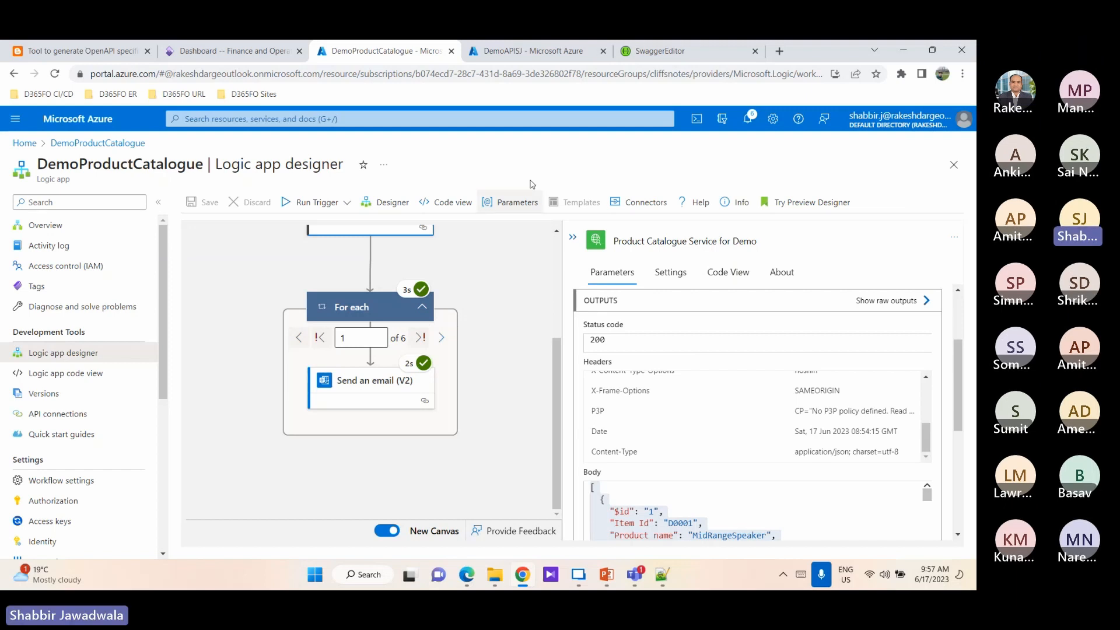
pyautogui.click(664, 53)
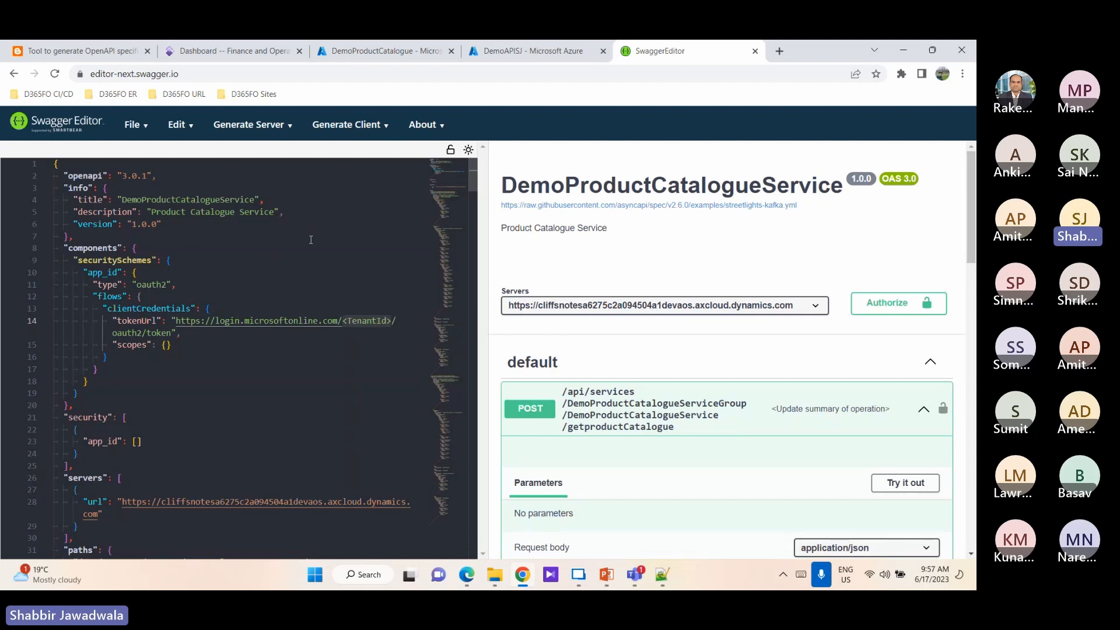
pyautogui.click(289, 127)
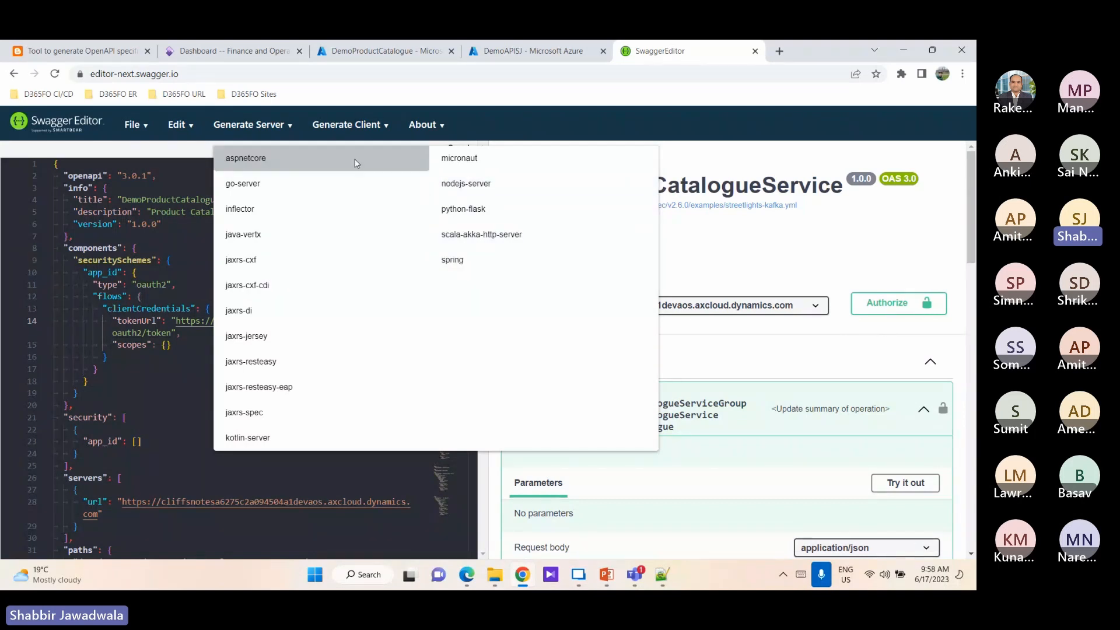
pyautogui.click(383, 127)
pyautogui.click(384, 127)
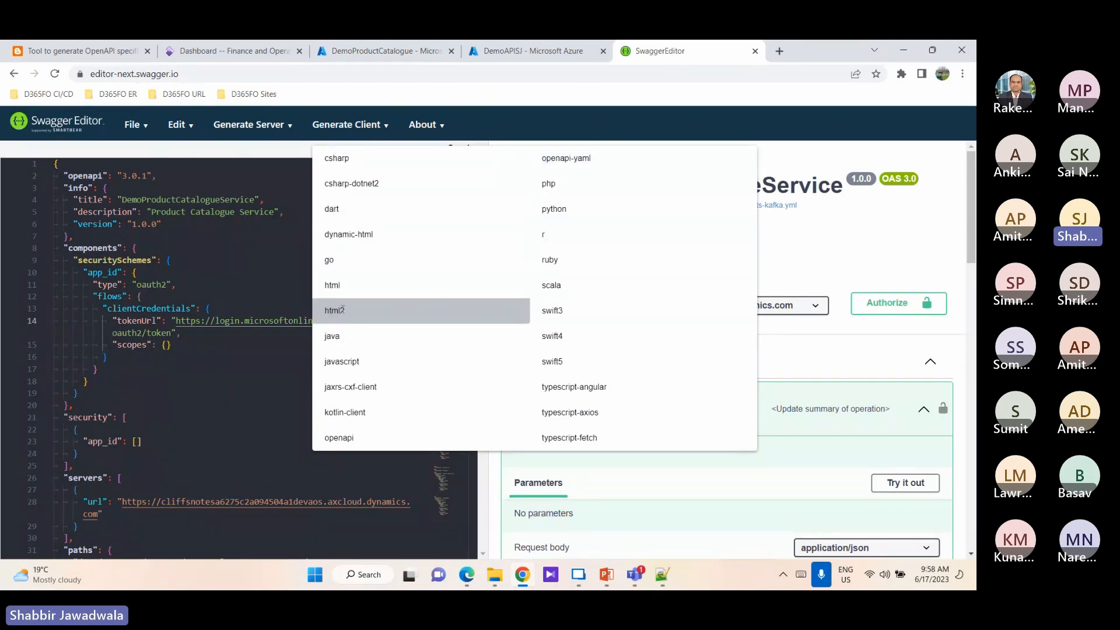
pyautogui.click(344, 313)
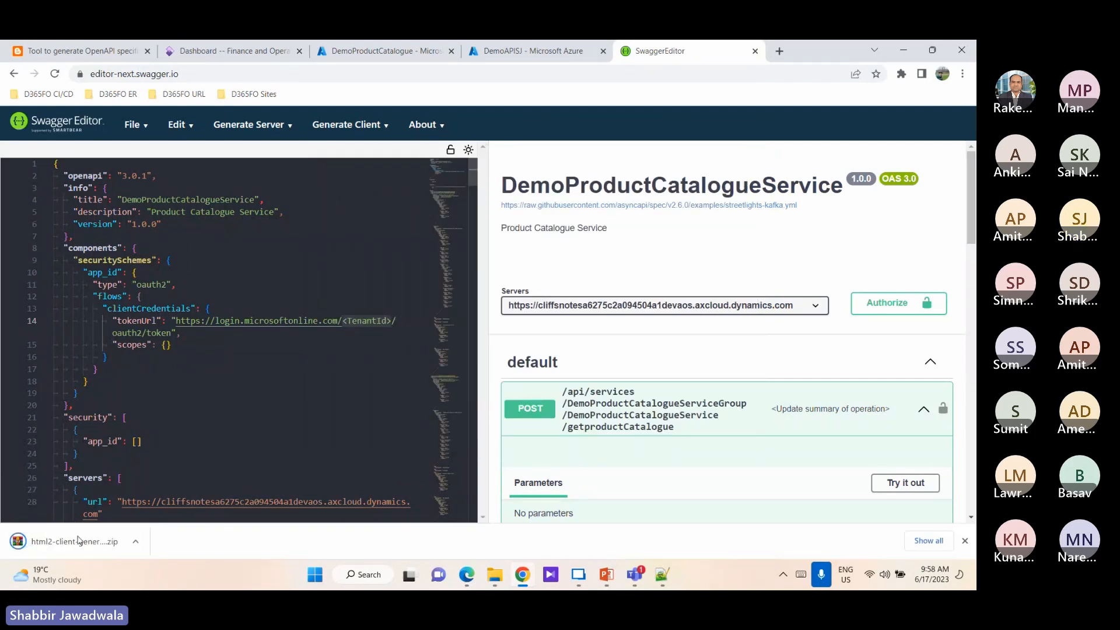
pyautogui.click(84, 543)
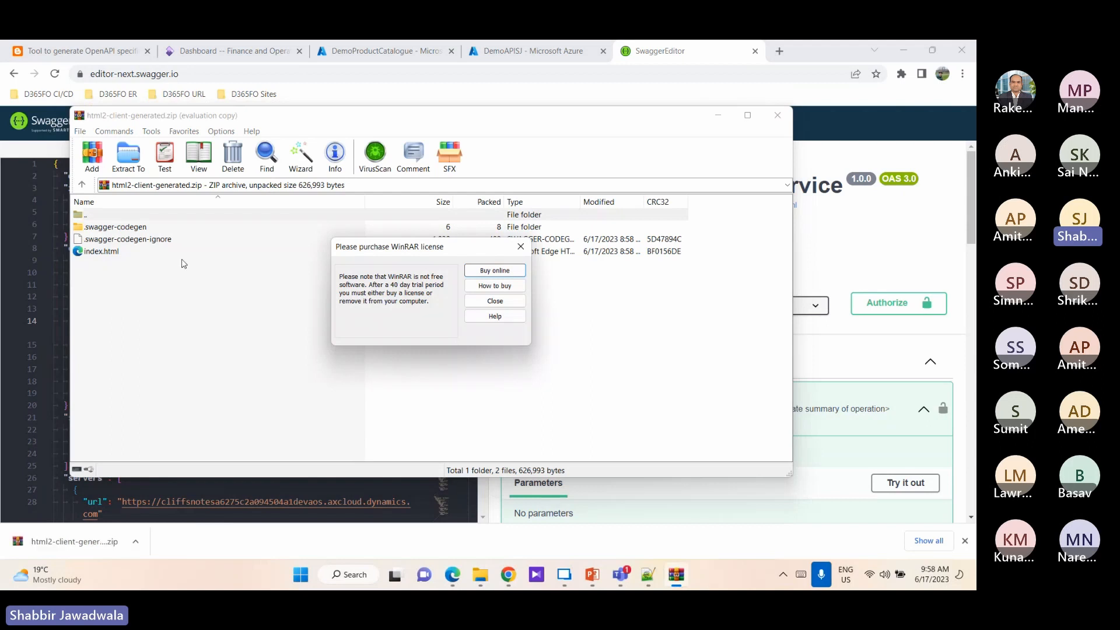
pyautogui.click(489, 300)
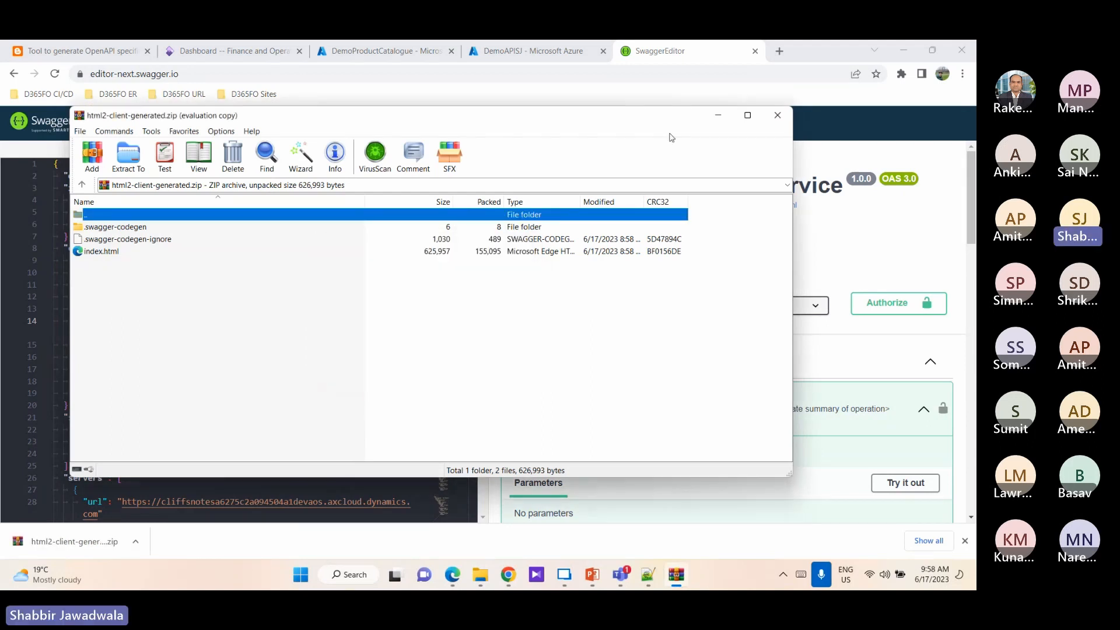
pyautogui.click(777, 115)
# - Locate the downloaded html2-client-generated.zip in its folder and extract it to an html2-client-generated folder in Downloads
pyautogui.click(134, 543)
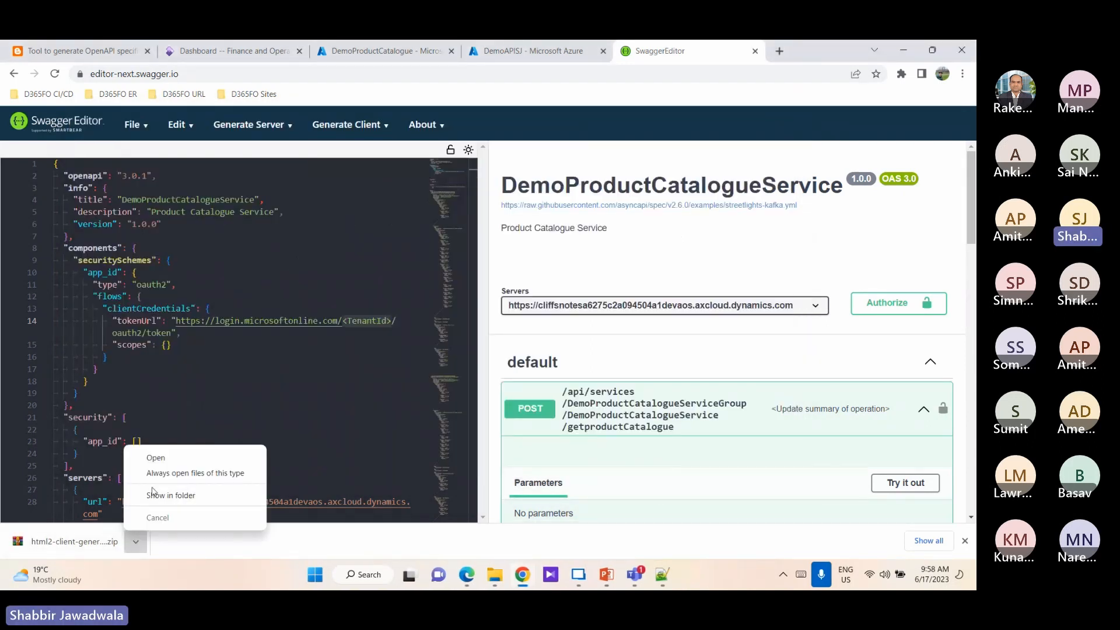
pyautogui.click(158, 494)
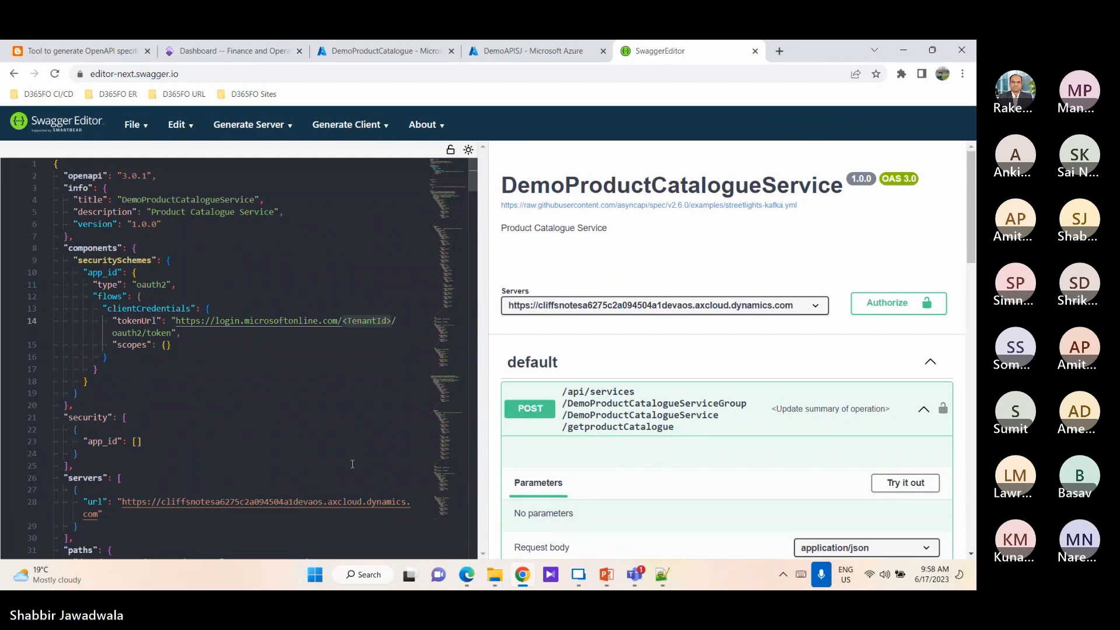
pyautogui.hotkey('ctrl', 'j')
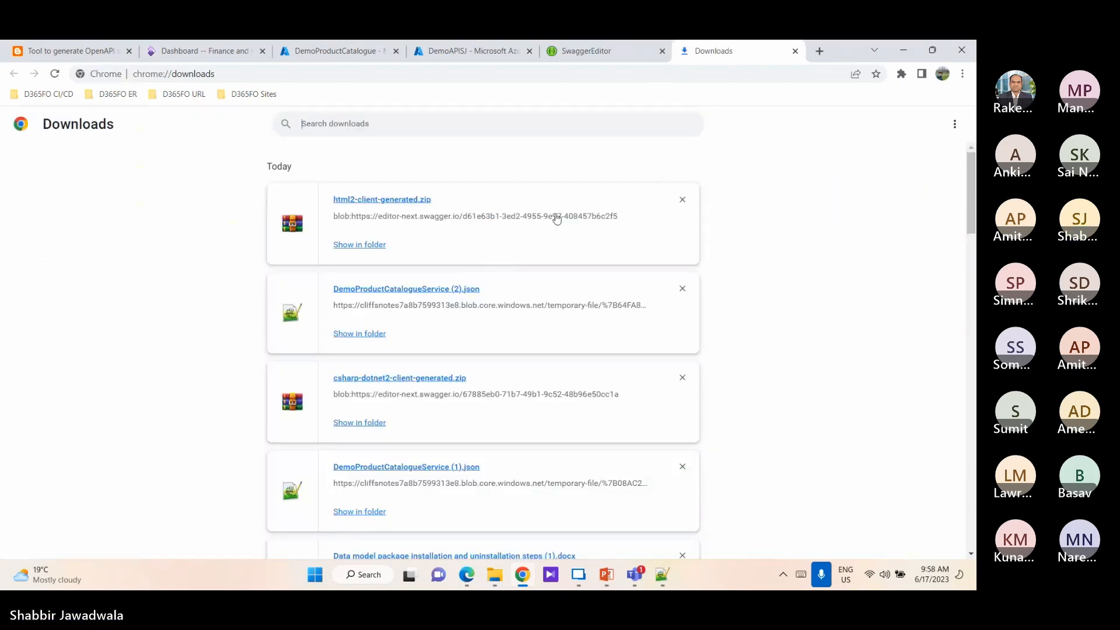
pyautogui.click(380, 245)
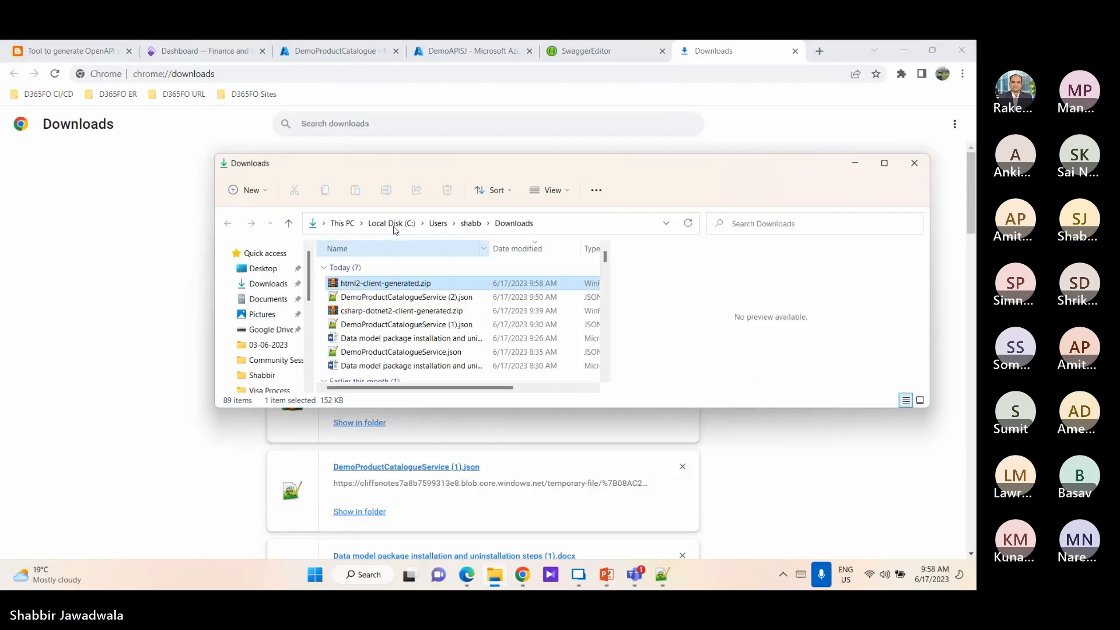
pyautogui.rightClick(372, 283)
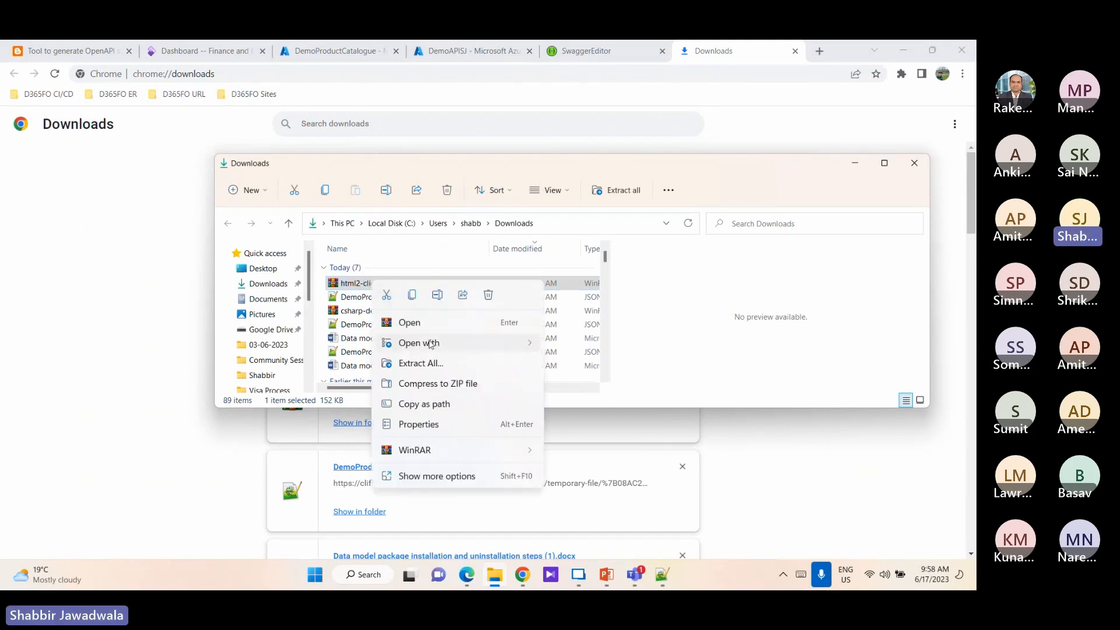
pyautogui.click(419, 364)
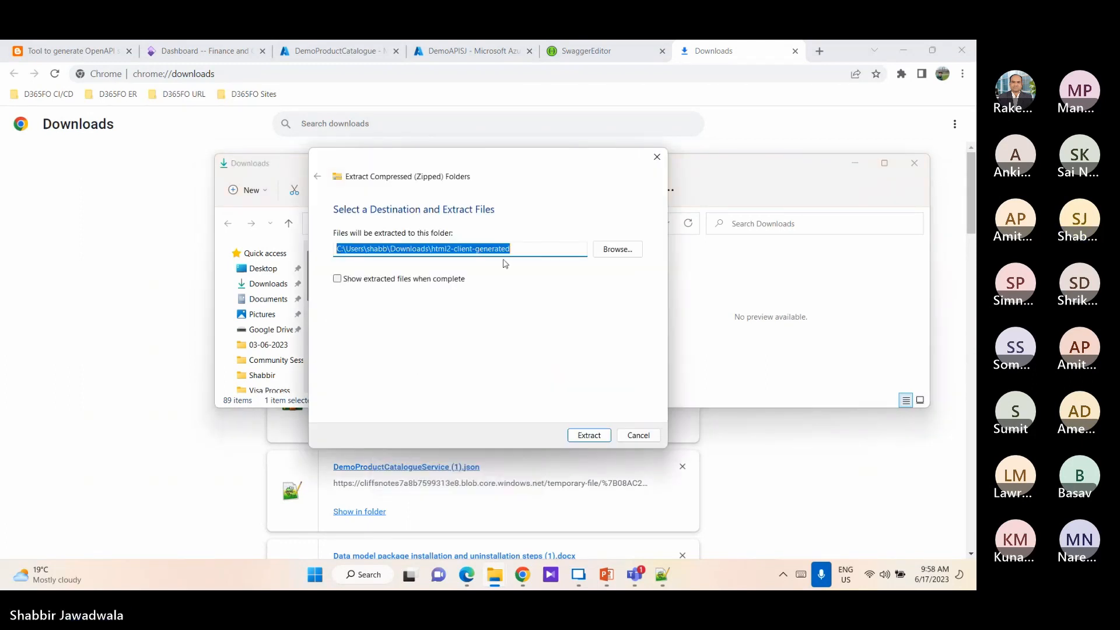
pyautogui.click(590, 437)
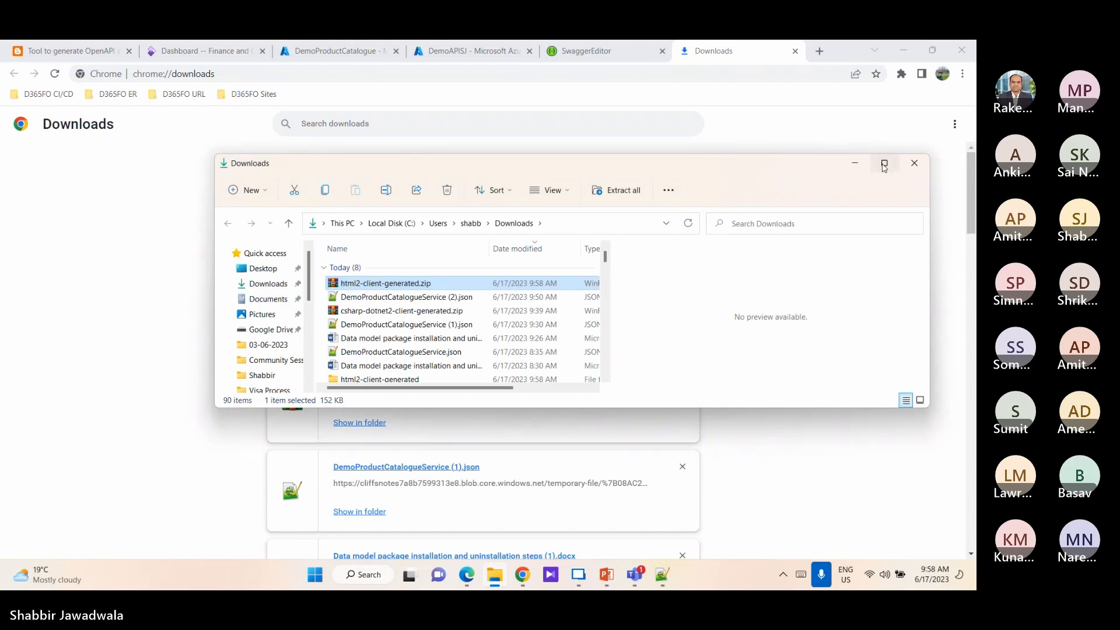
# - Open index.html from the extracted html2-client-generated folder in Microsoft Edge
pyautogui.click(884, 166)
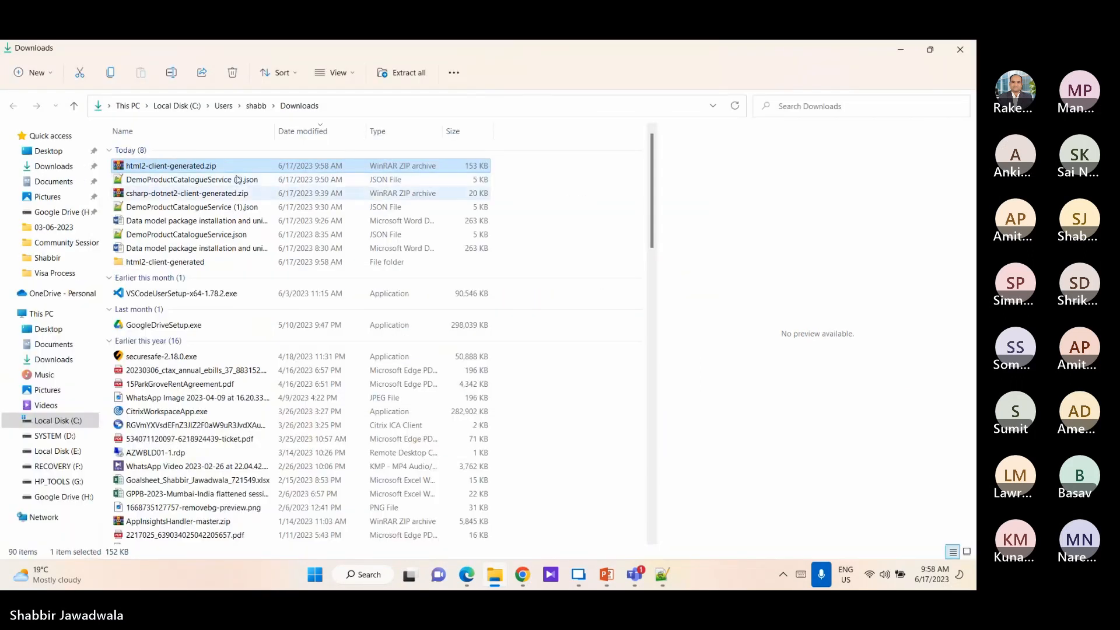
pyautogui.doubleClick(166, 262)
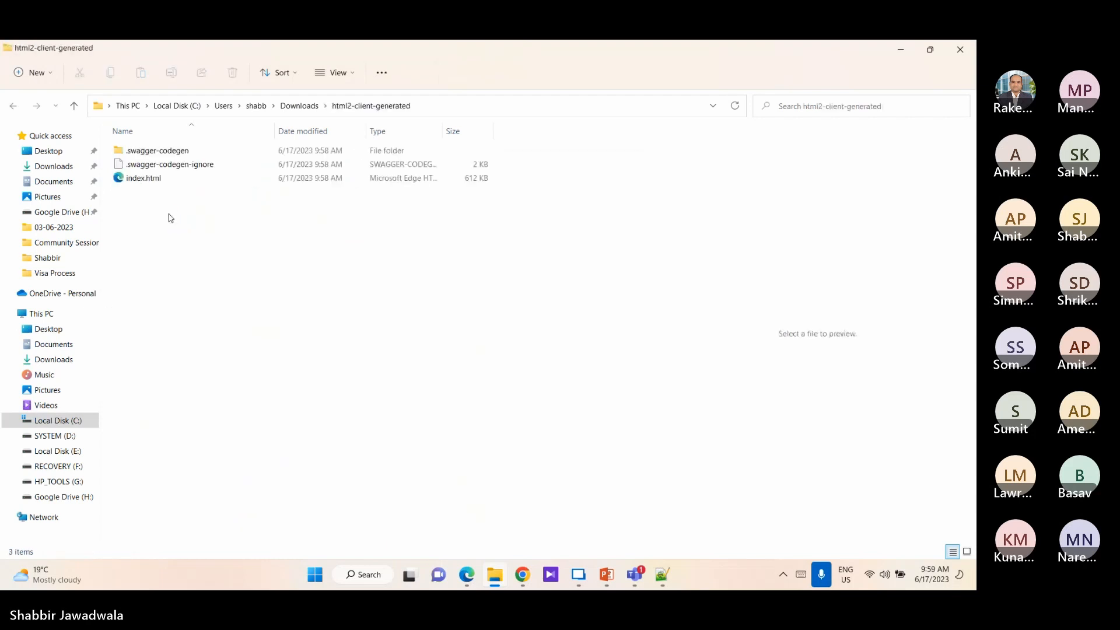
pyautogui.doubleClick(140, 177)
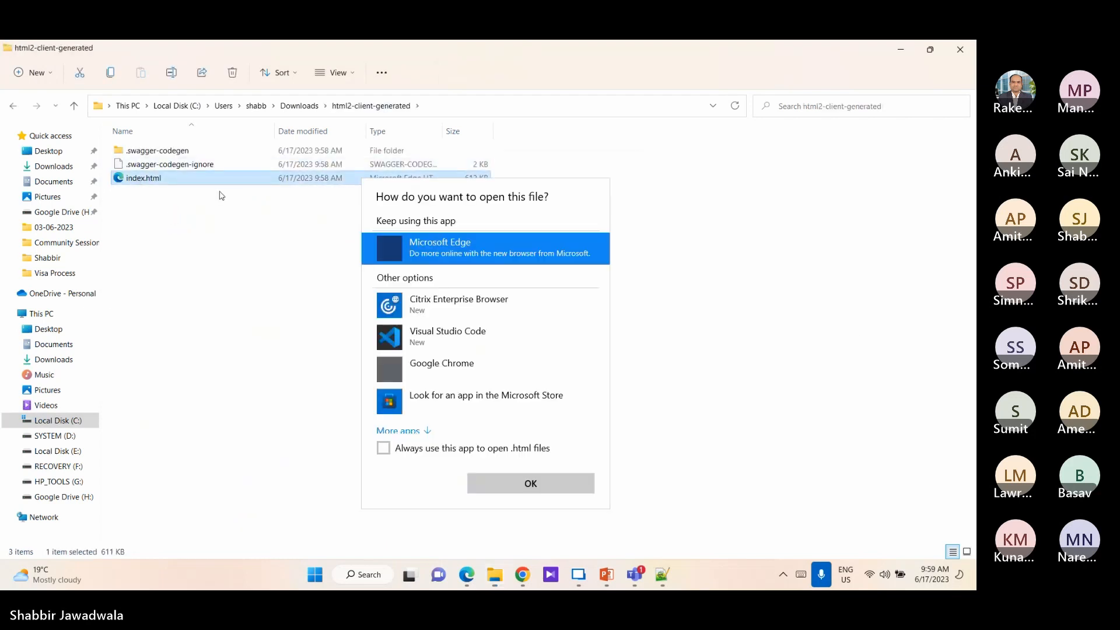
pyautogui.click(501, 483)
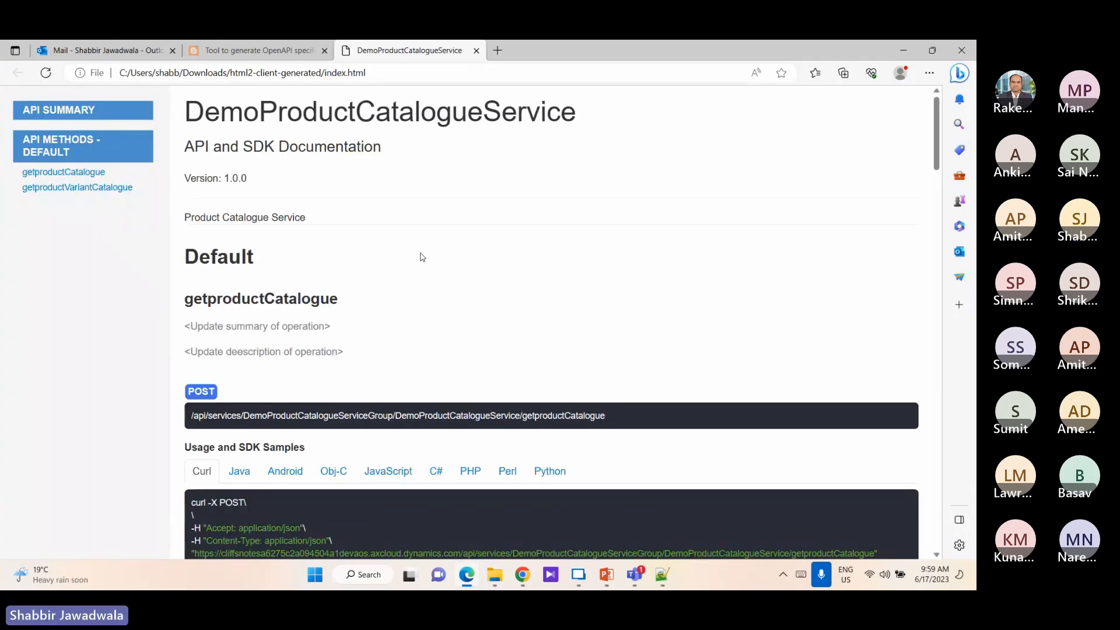
# - Examine the generated API documentation, including the getproductCatalogue usage samples, request parameters, response schemas and error statuses
pyautogui.scroll(-15, 422, 257)
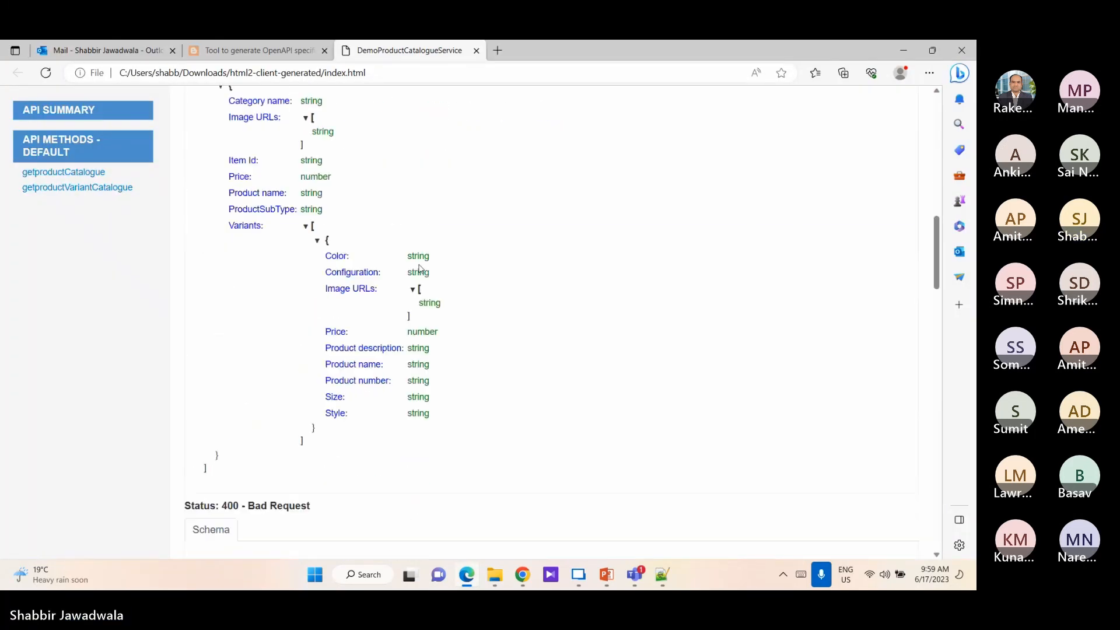
pyautogui.scroll(-20, 420, 268)
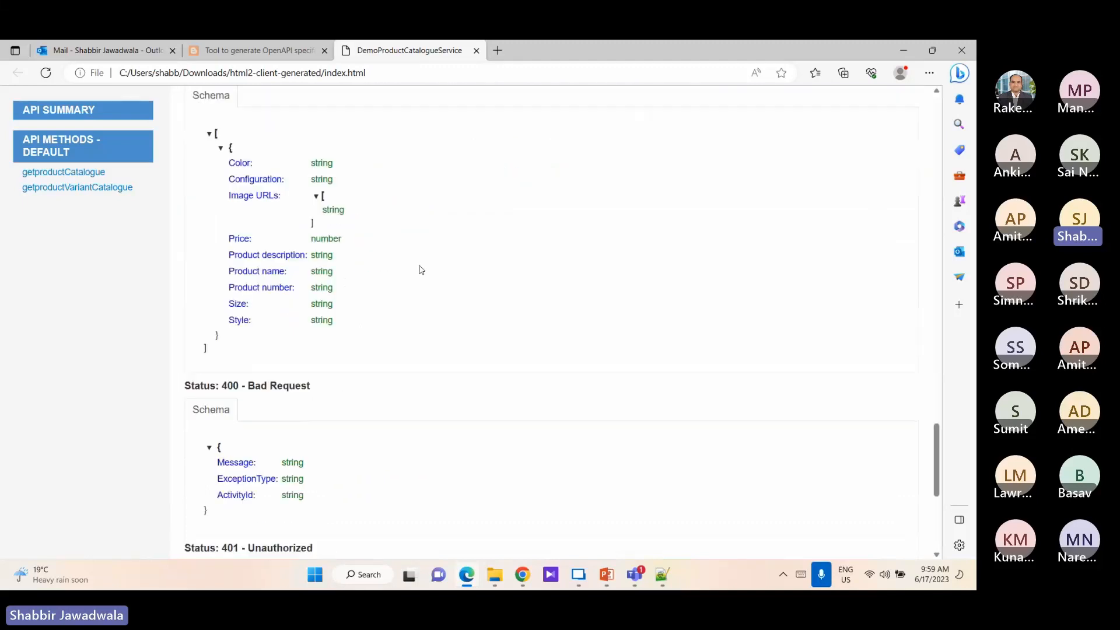
pyautogui.scroll(-6, 421, 270)
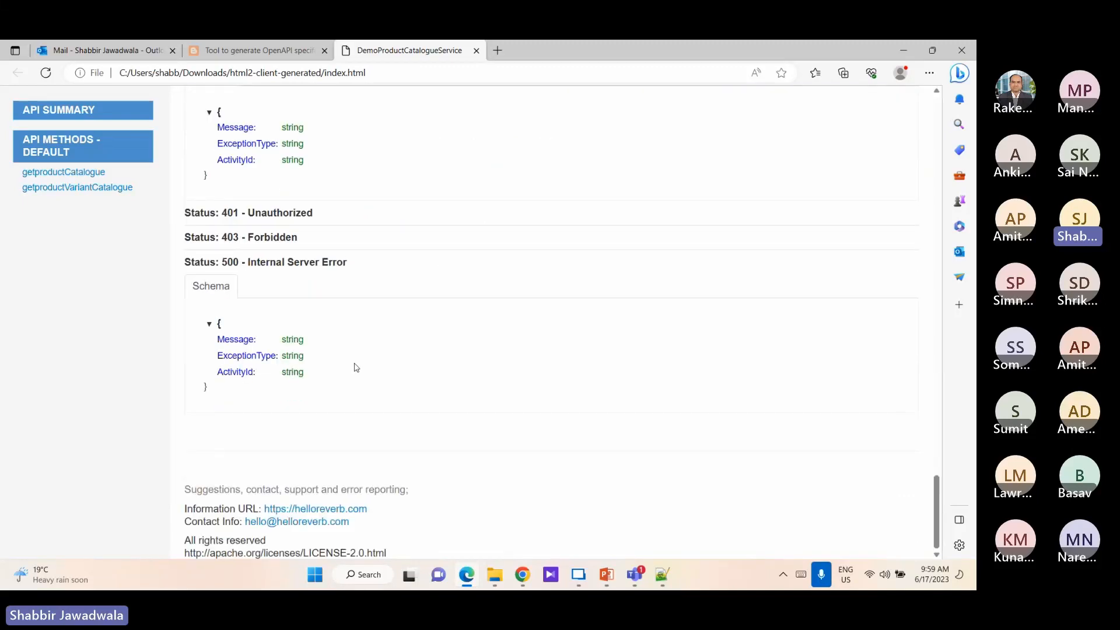
pyautogui.scroll(15, 336, 400)
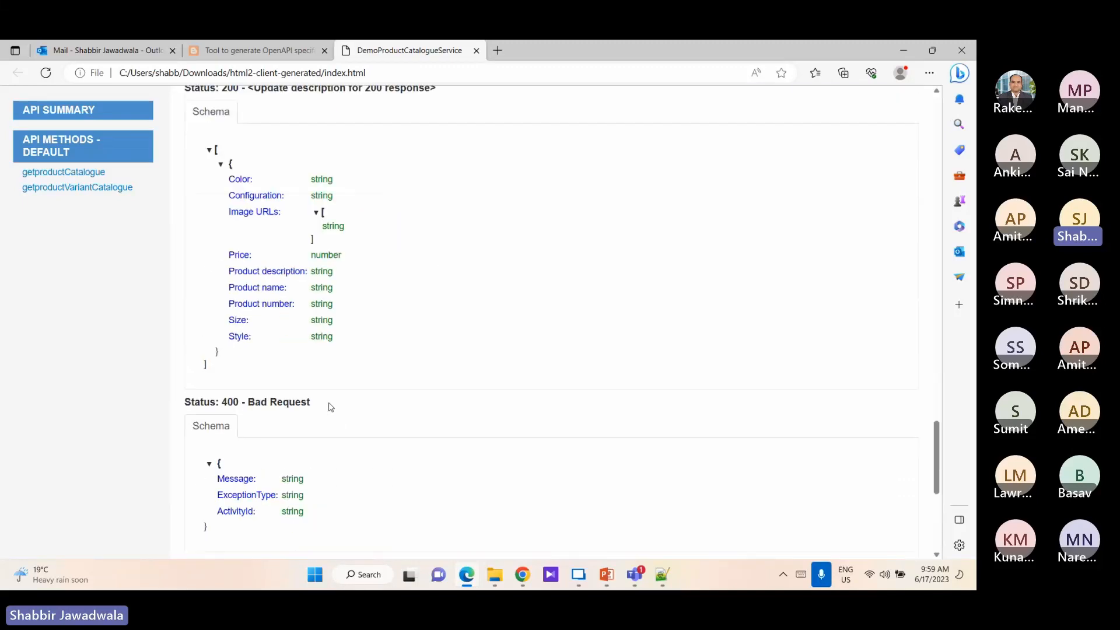
pyautogui.scroll(20, 329, 407)
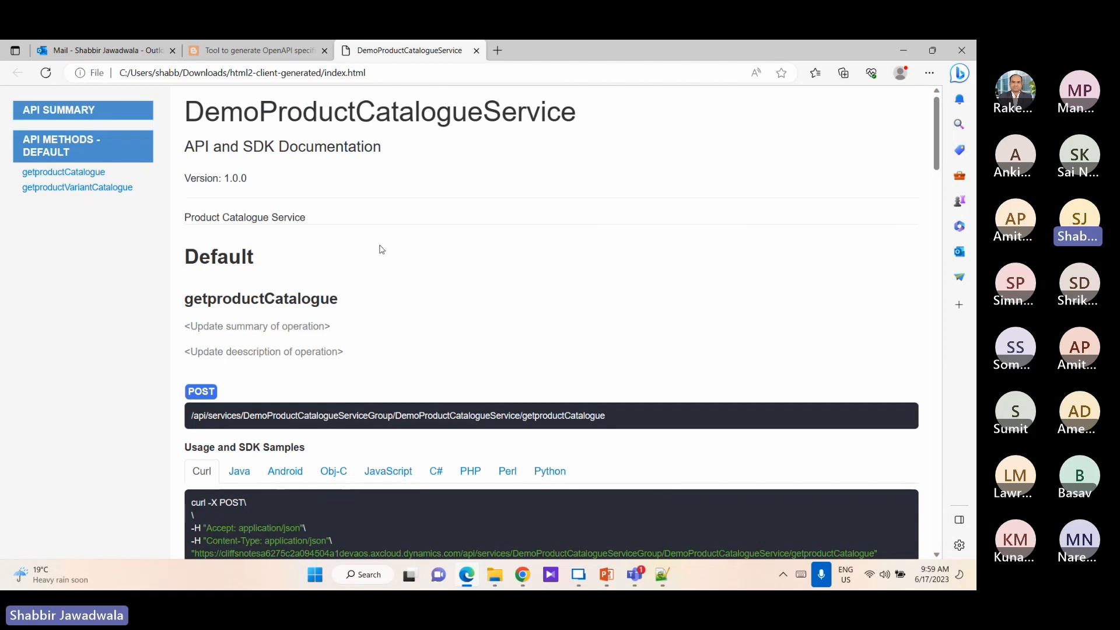
pyautogui.scroll(-7, 367, 239)
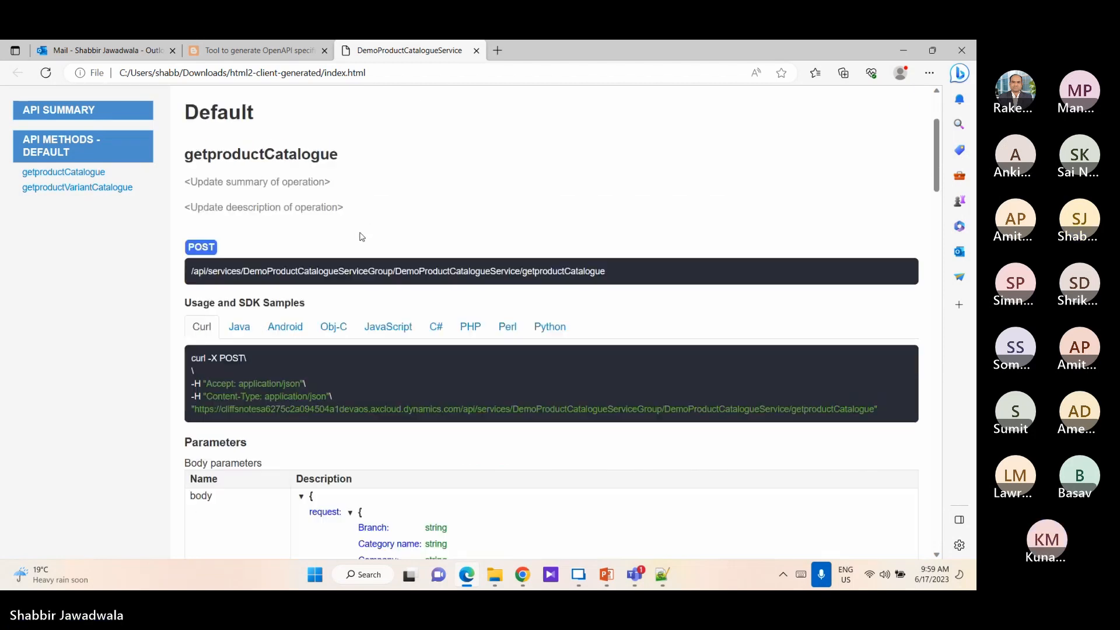
pyautogui.scroll(-8, 363, 244)
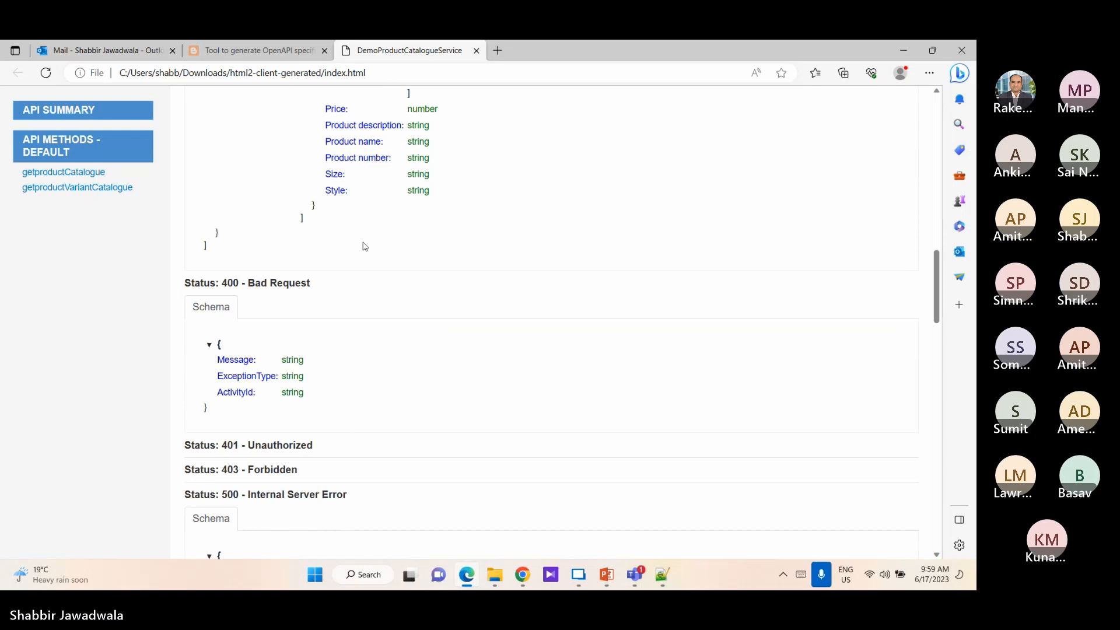
# - Examine the rest of the API documentation, including the getproductVariantCatalogue usage samples, body parameters, response schema and error statuses
pyautogui.scroll(5, 364, 246)
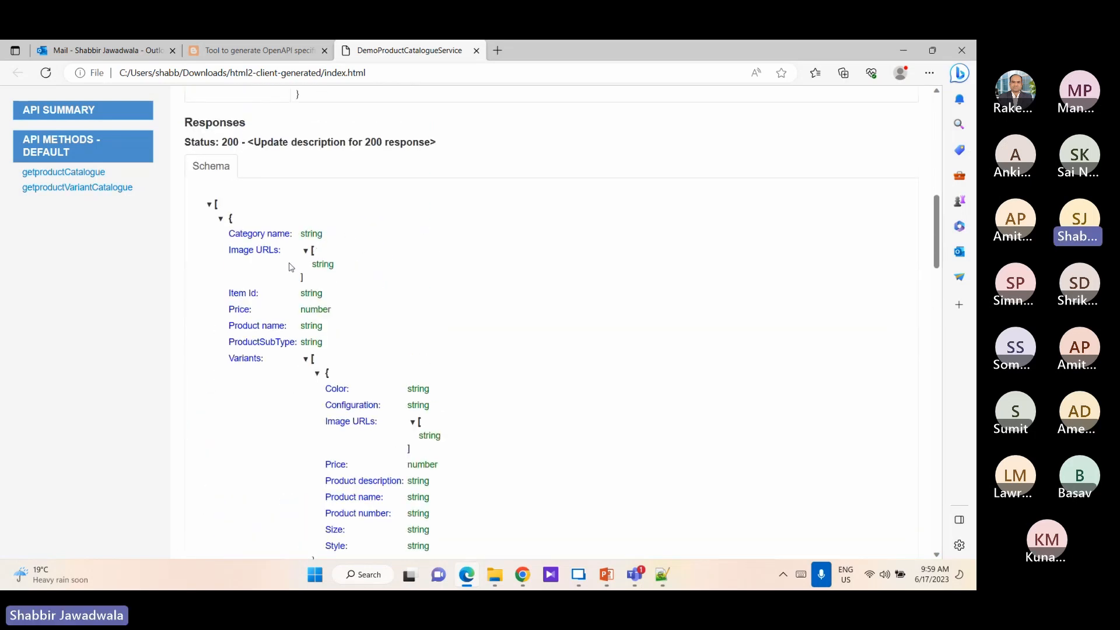
pyautogui.scroll(8, 285, 271)
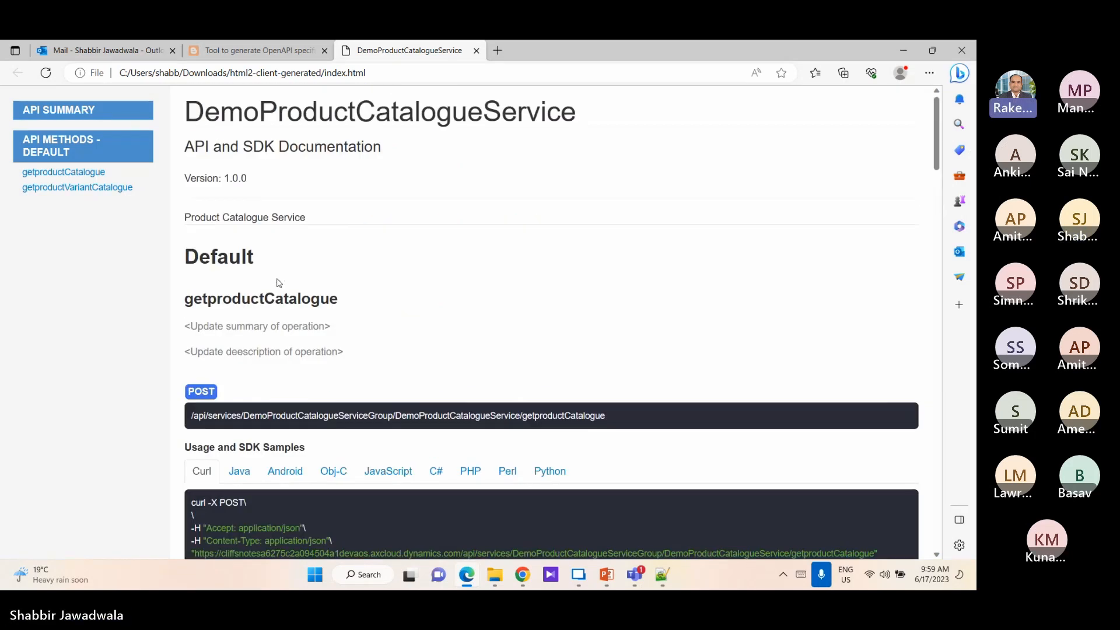
pyautogui.scroll(-15, 278, 283)
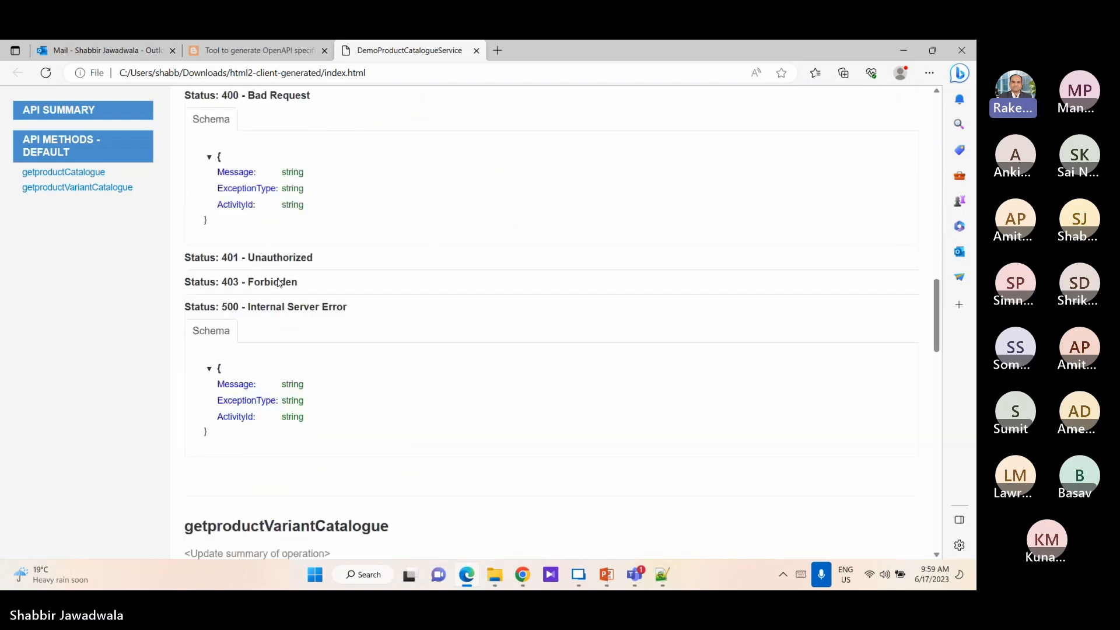
pyautogui.scroll(-1, 278, 283)
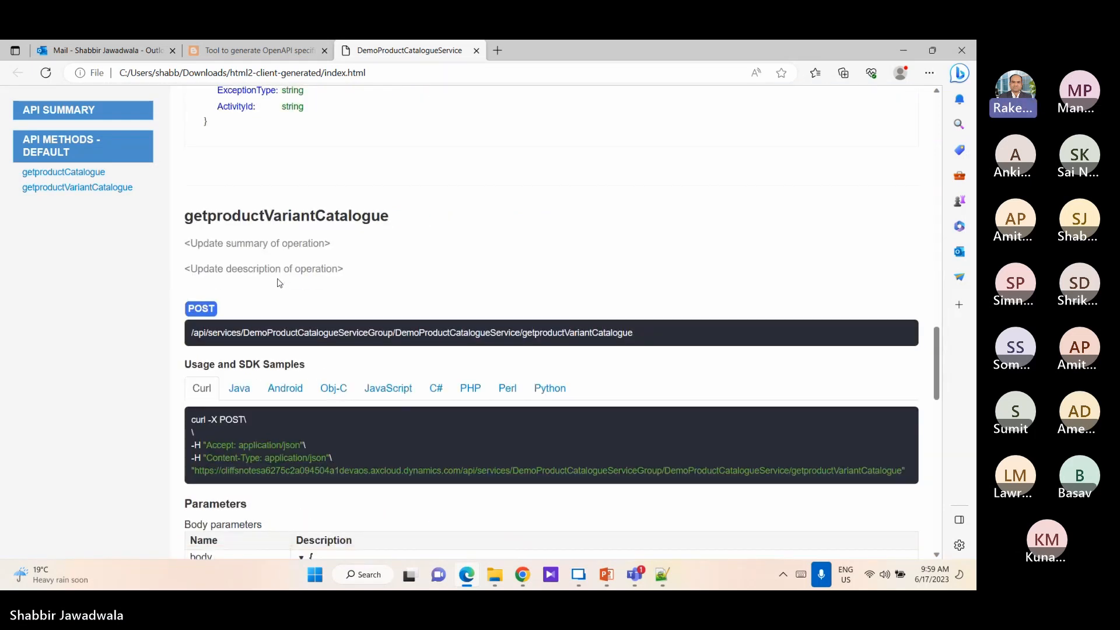
pyautogui.scroll(-6, 279, 283)
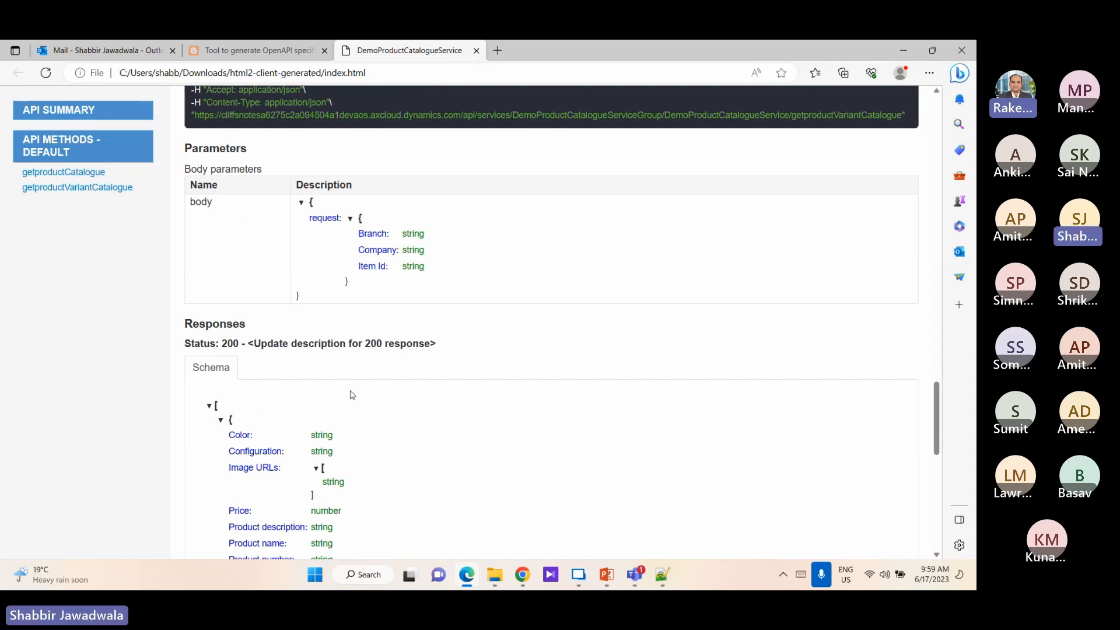
pyautogui.scroll(-3, 341, 399)
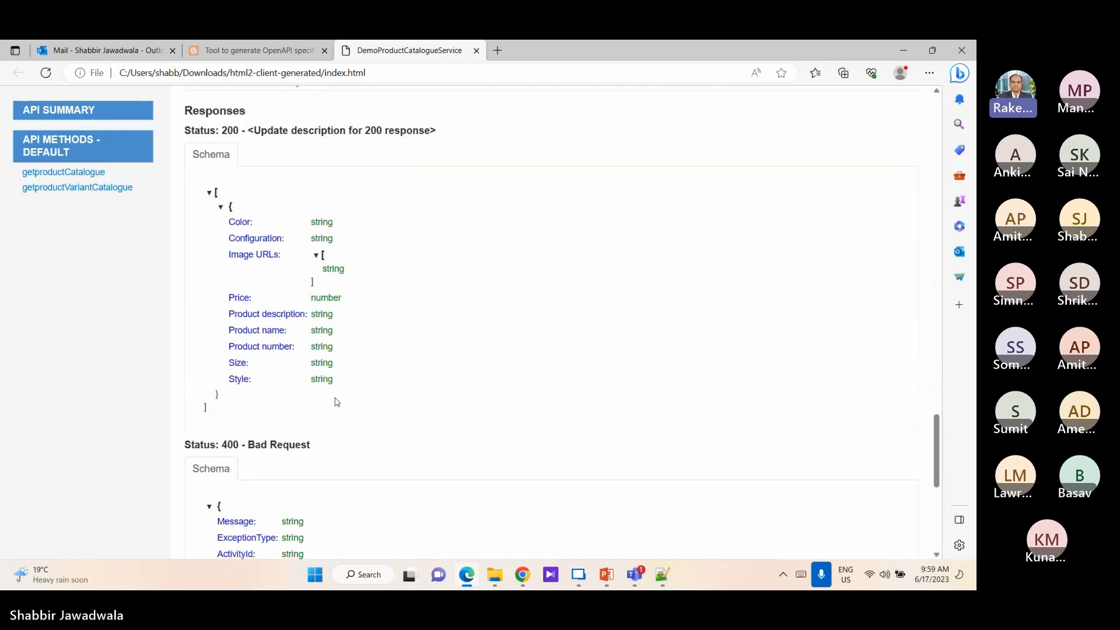
pyautogui.scroll(-6, 337, 402)
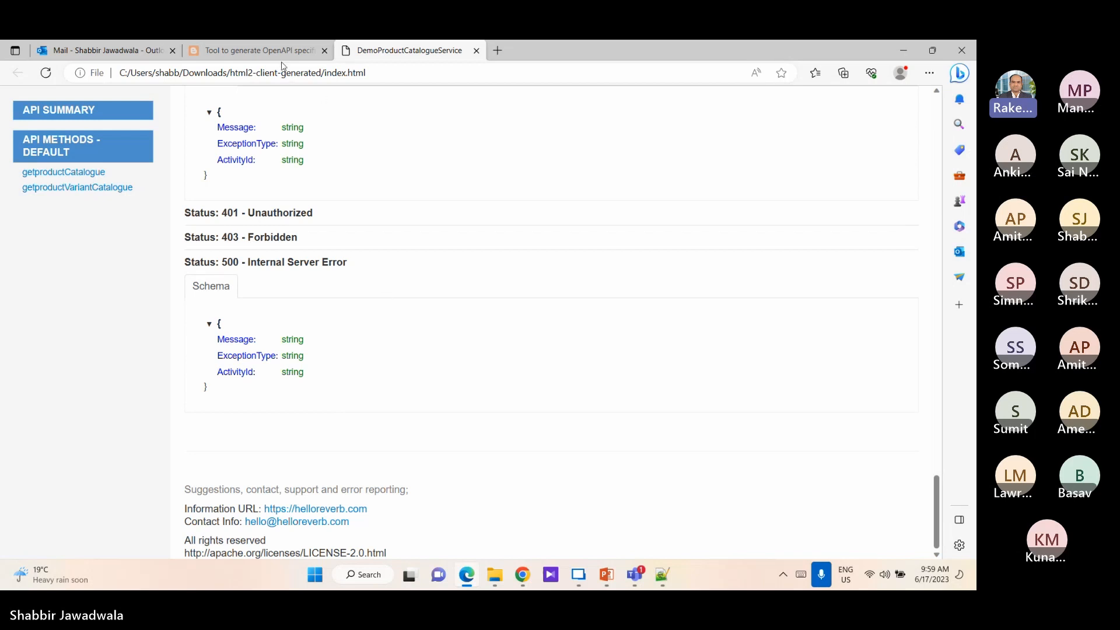
pyautogui.scroll(15, 368, 253)
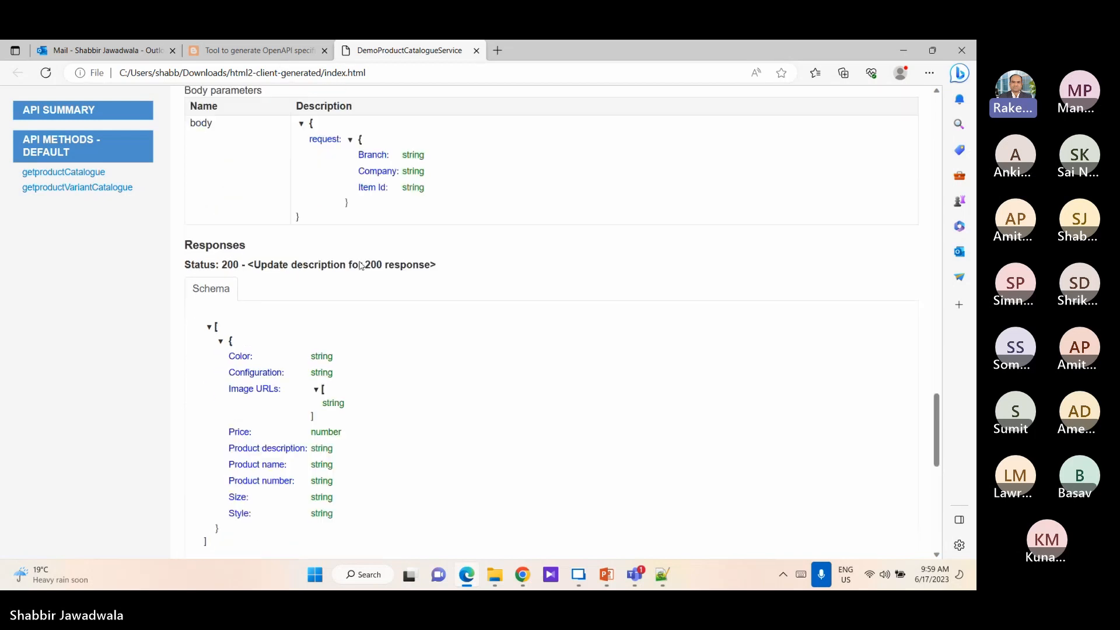
pyautogui.scroll(20, 364, 268)
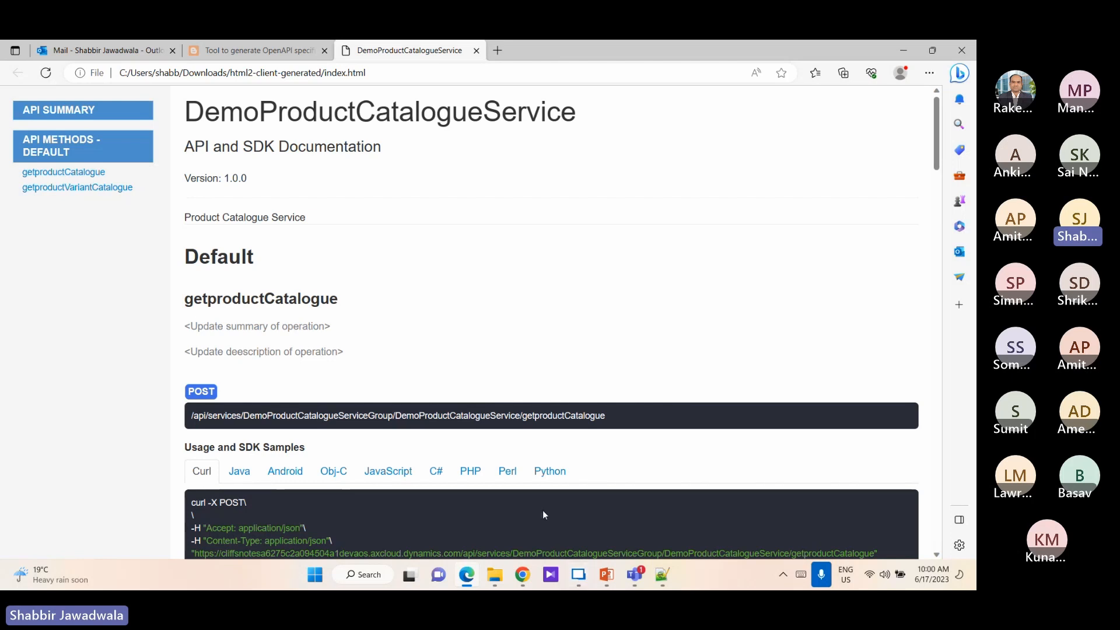
pyautogui.click(580, 579)
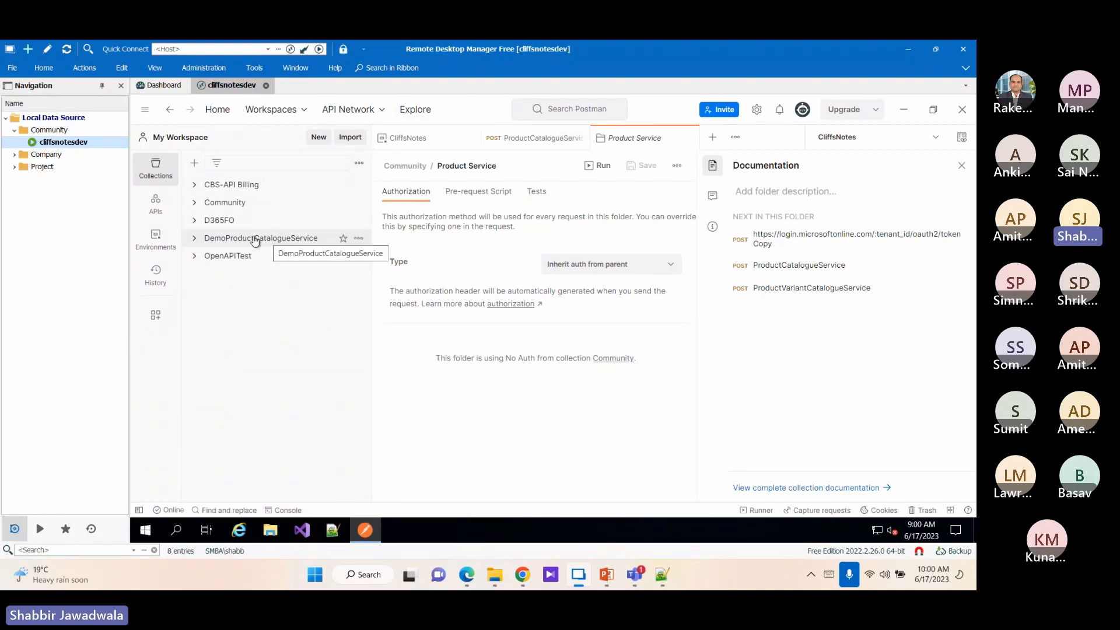
pyautogui.click(253, 239)
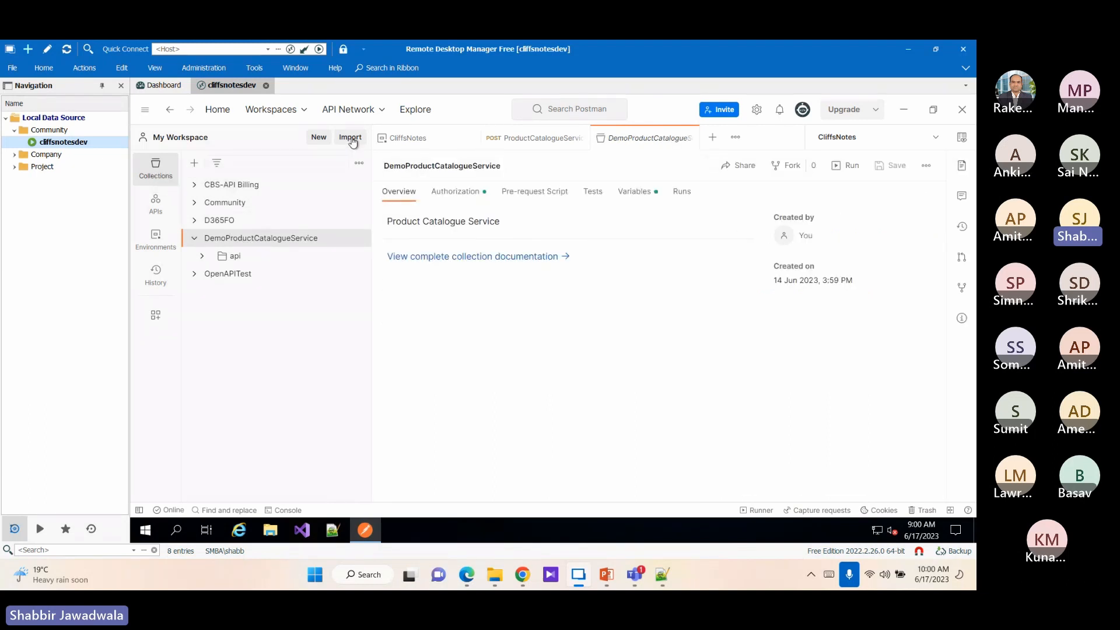
pyautogui.click(351, 140)
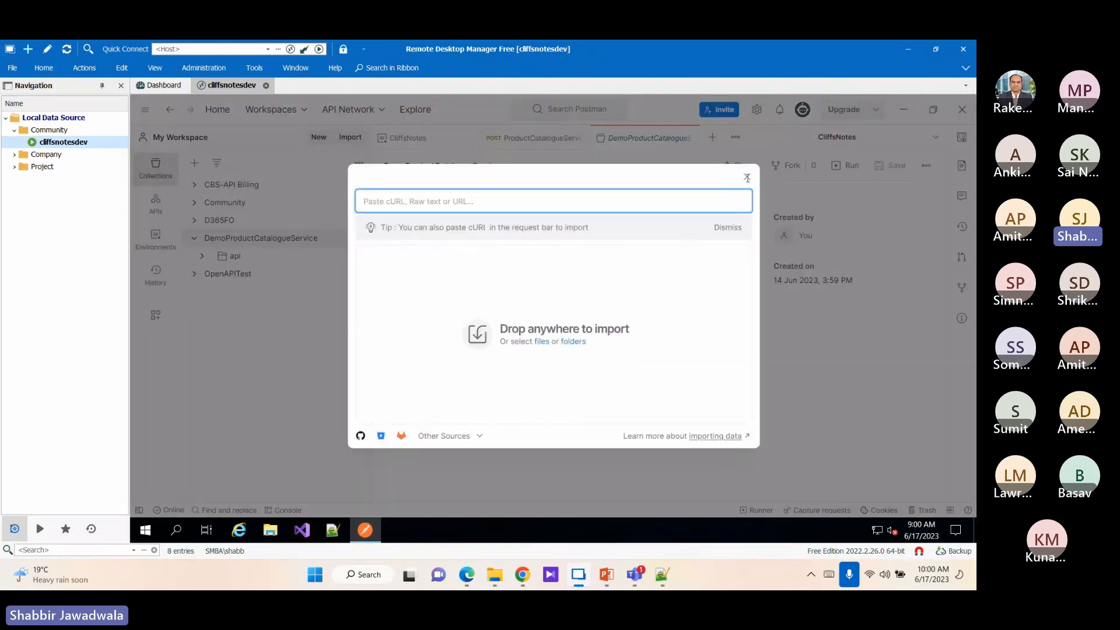
pyautogui.click(747, 178)
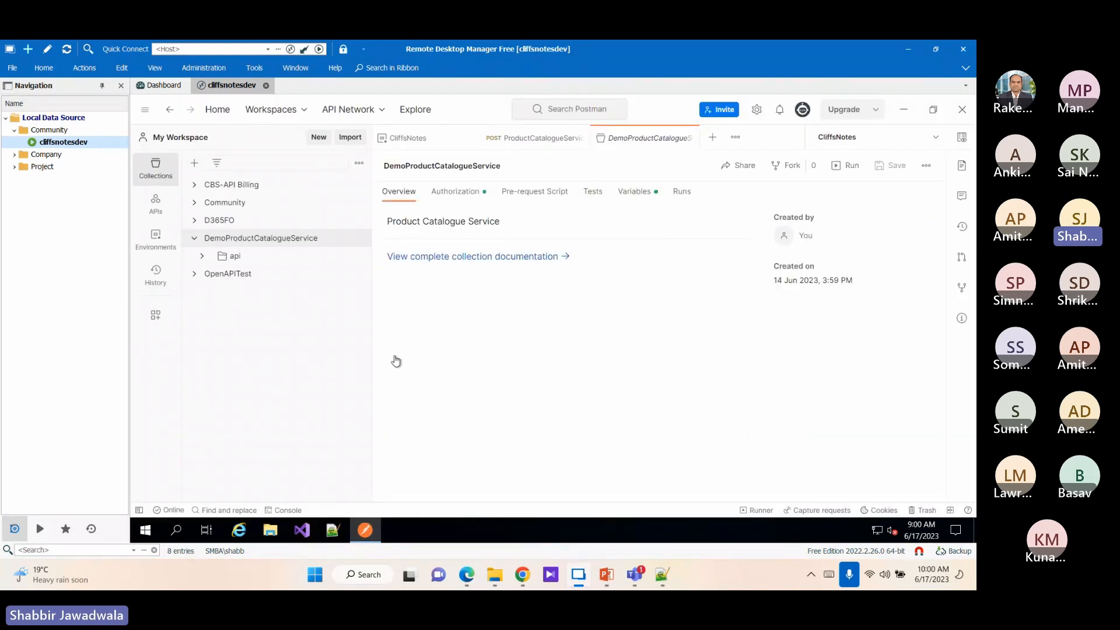
# - Copy DemoProductCatalogueService (2).json from the local Downloads folder to the desktop of the cliffsnotesdev remote machine
pyautogui.click(496, 577)
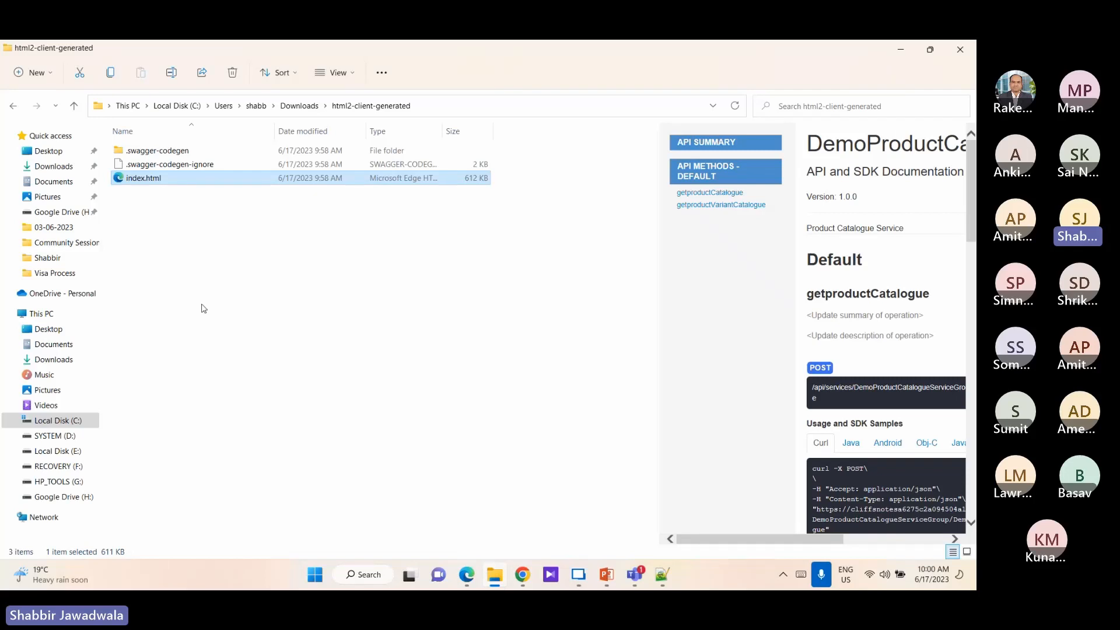
pyautogui.click(49, 348)
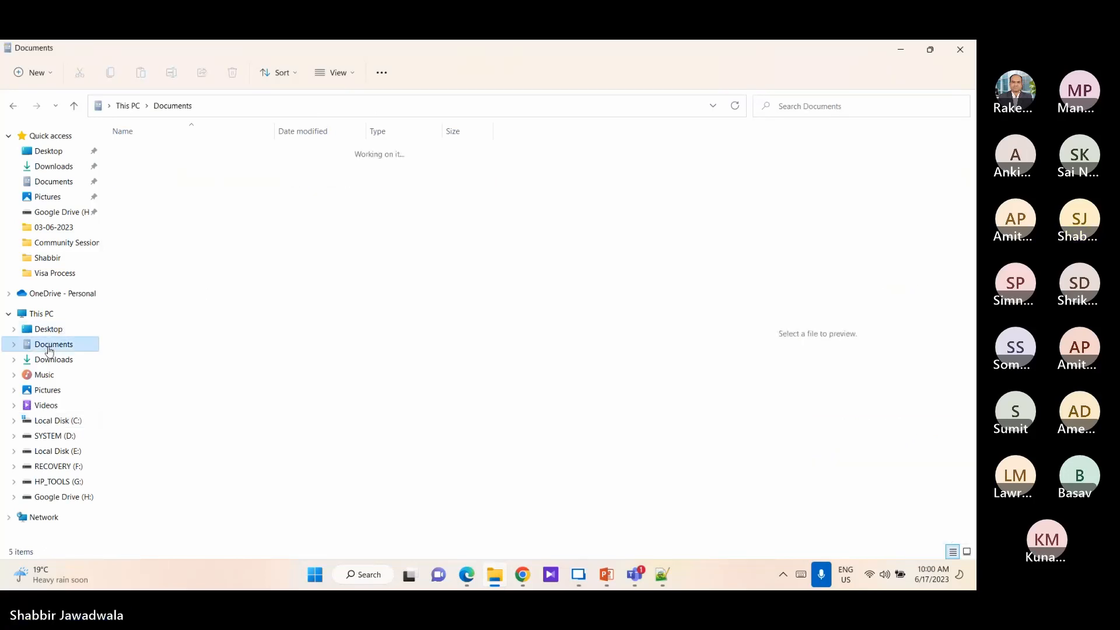
pyautogui.click(58, 358)
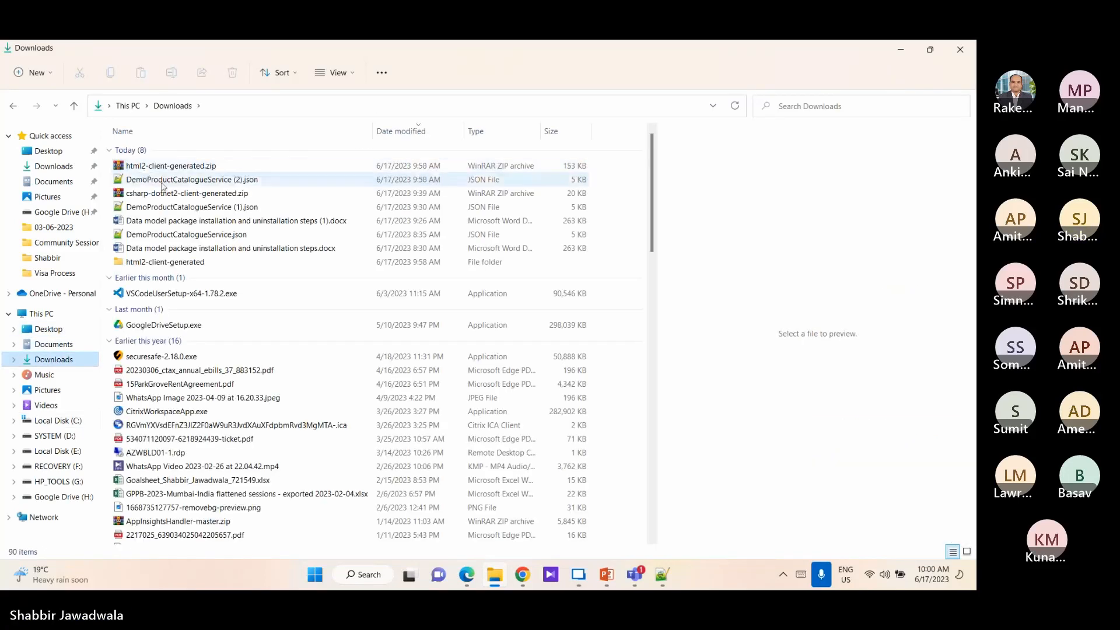
pyautogui.click(162, 182)
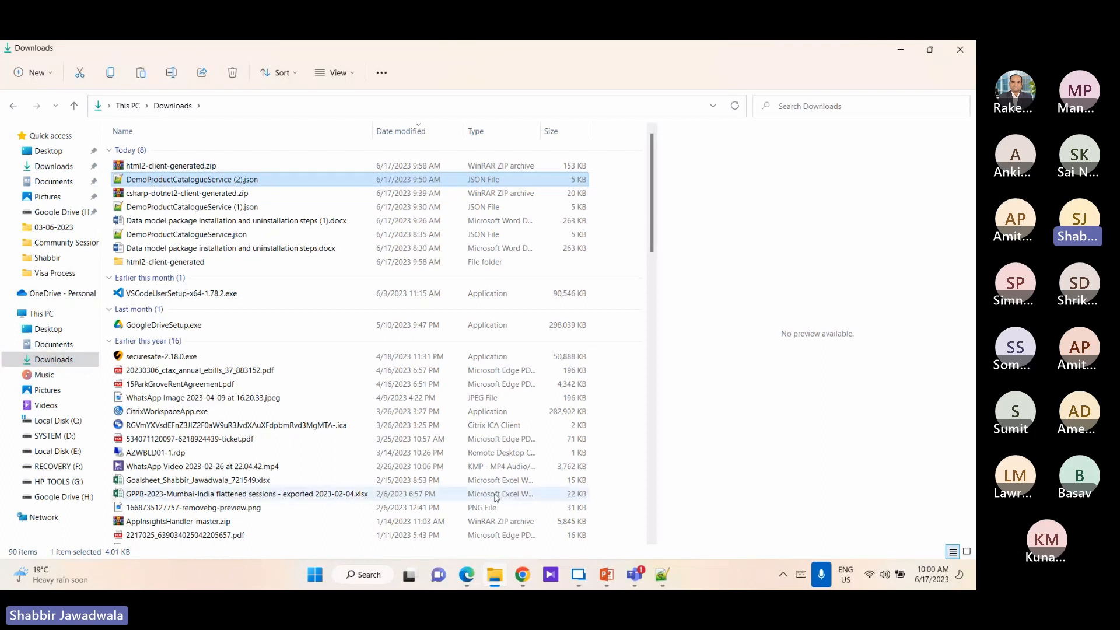
pyautogui.click(578, 578)
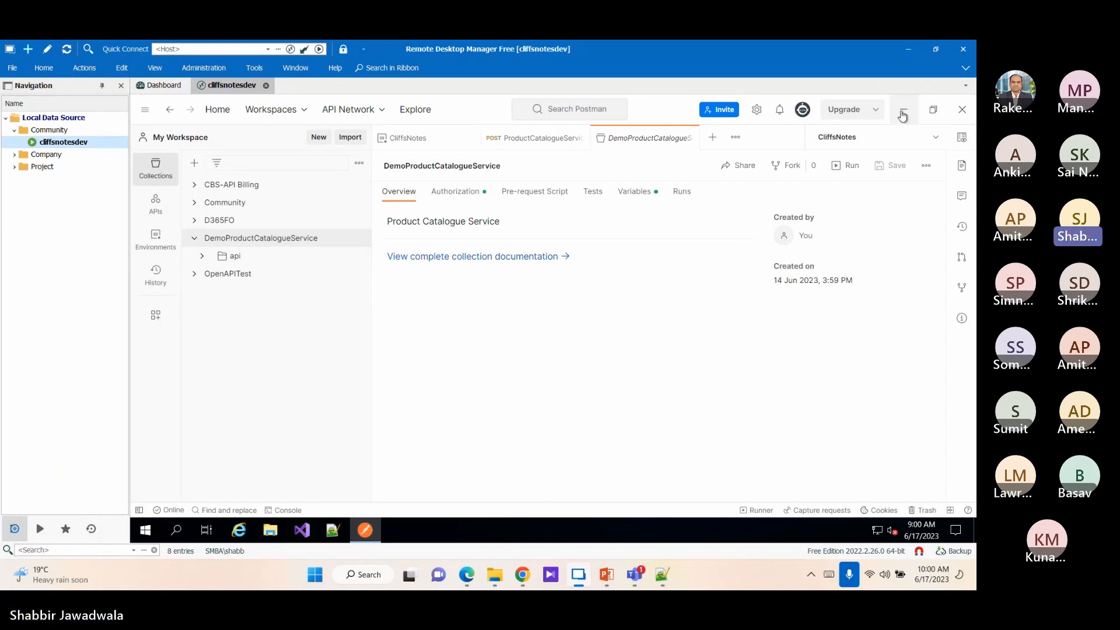
pyautogui.click(903, 110)
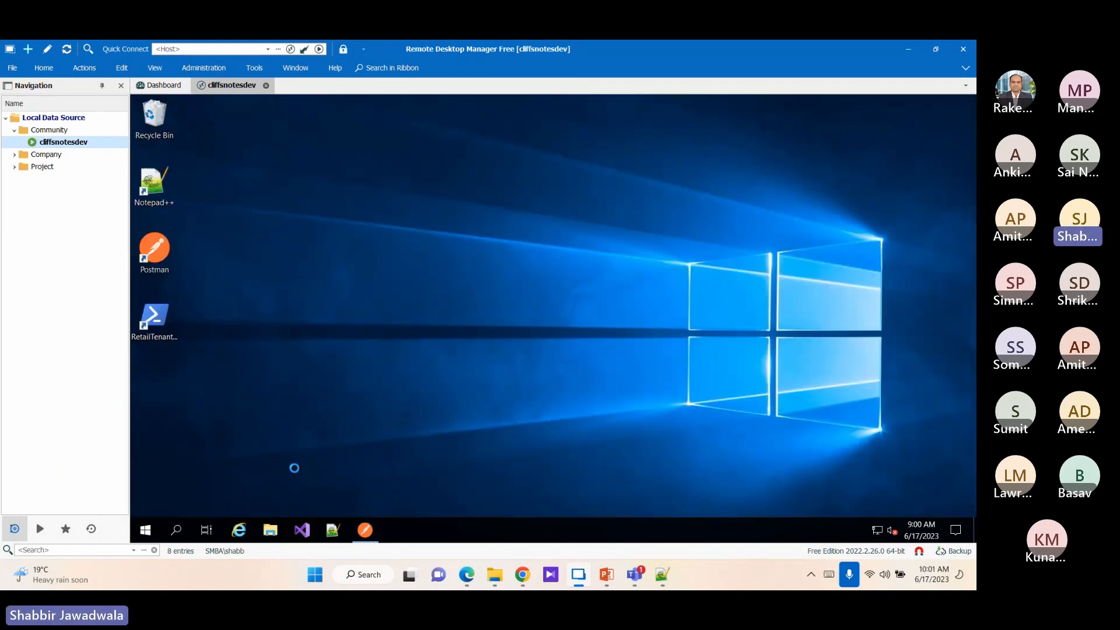
pyautogui.click(297, 386)
# - Switch back to Postman and import the DemoProductCatalogueService (2) file from the remote desktop as a Postman Collection
pyautogui.click(365, 530)
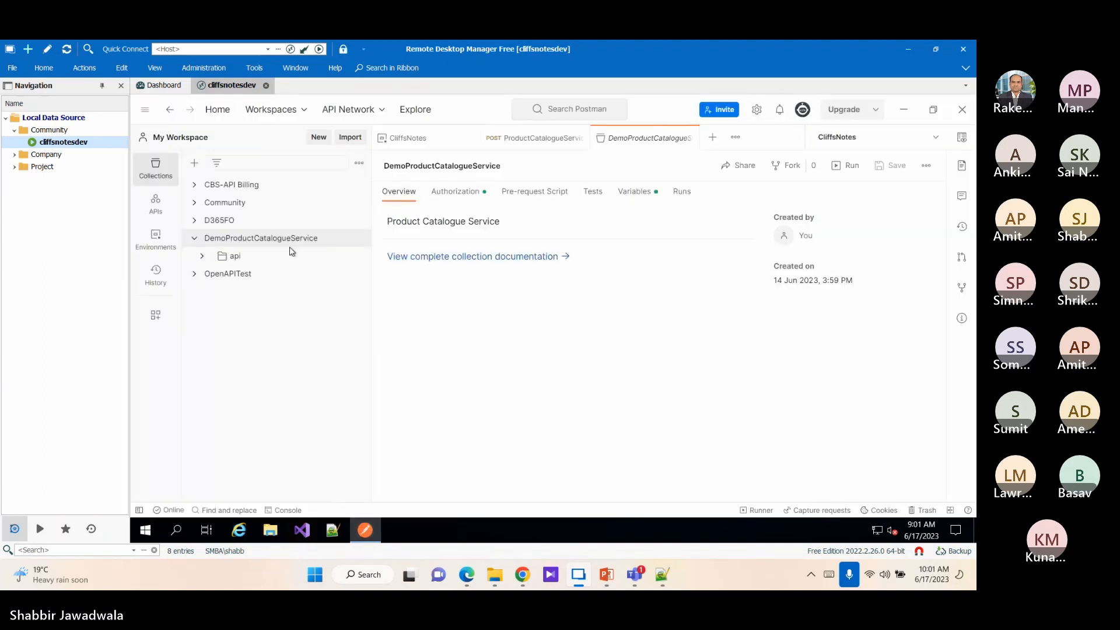
pyautogui.click(195, 238)
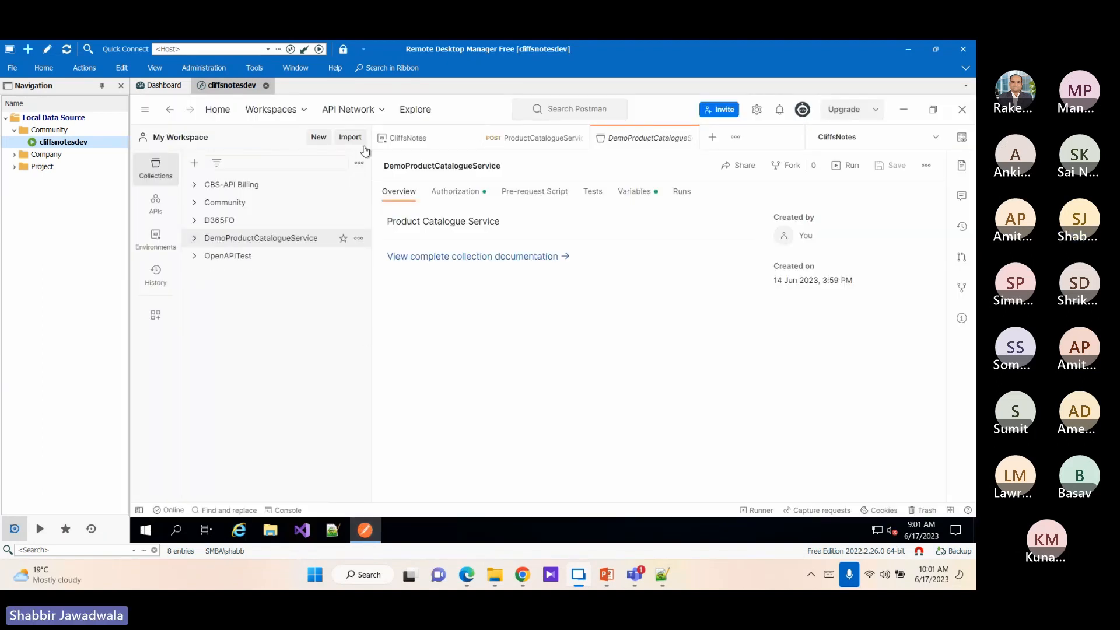
pyautogui.click(350, 139)
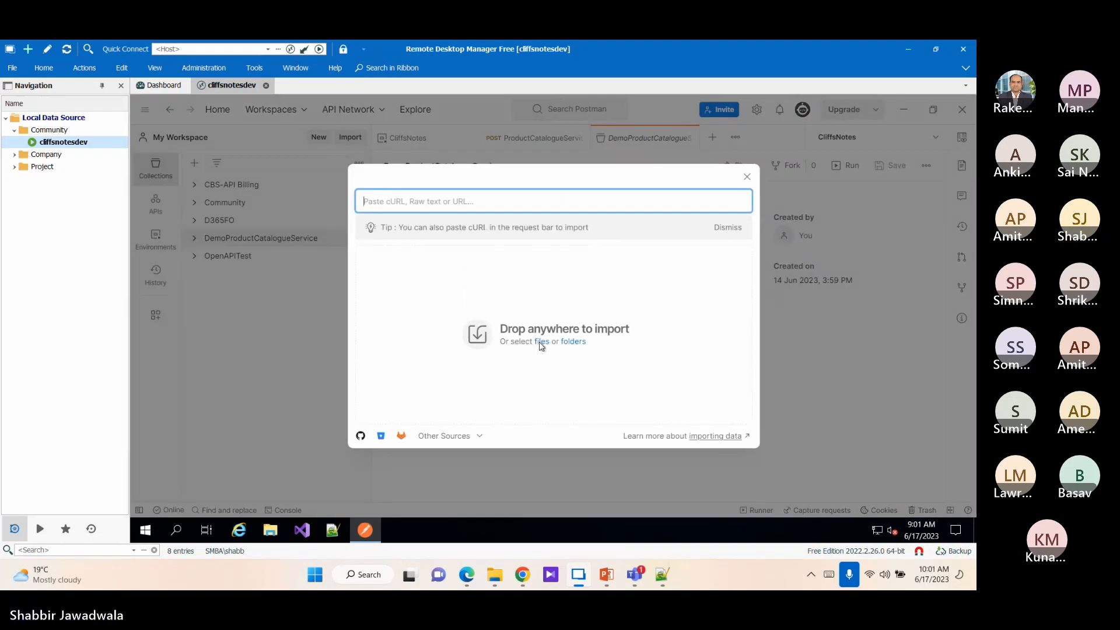
pyautogui.click(541, 343)
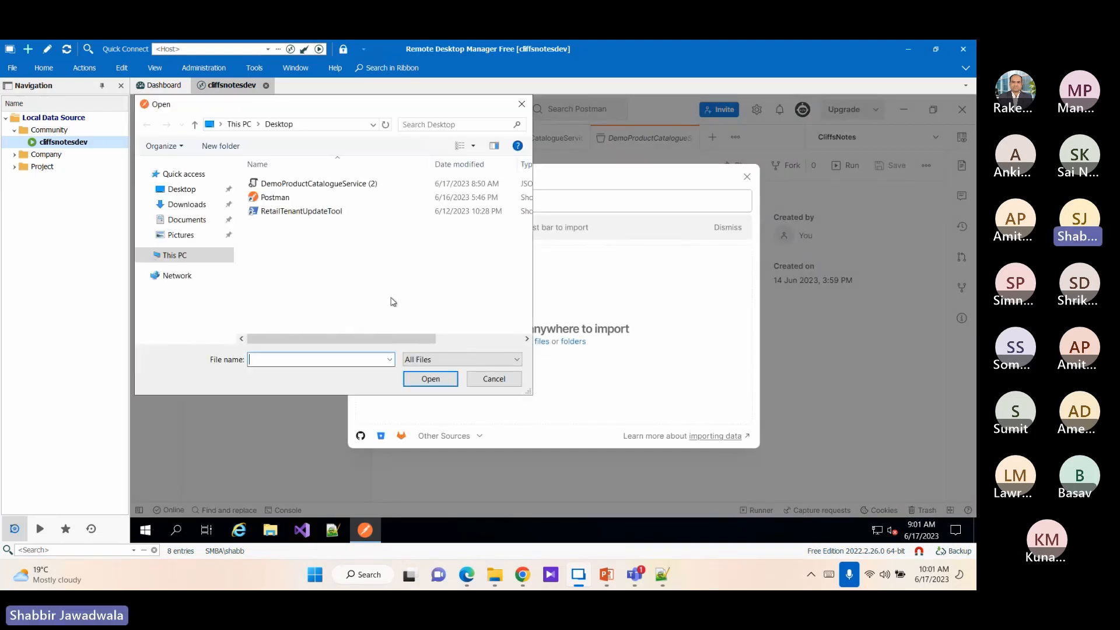
pyautogui.click(303, 184)
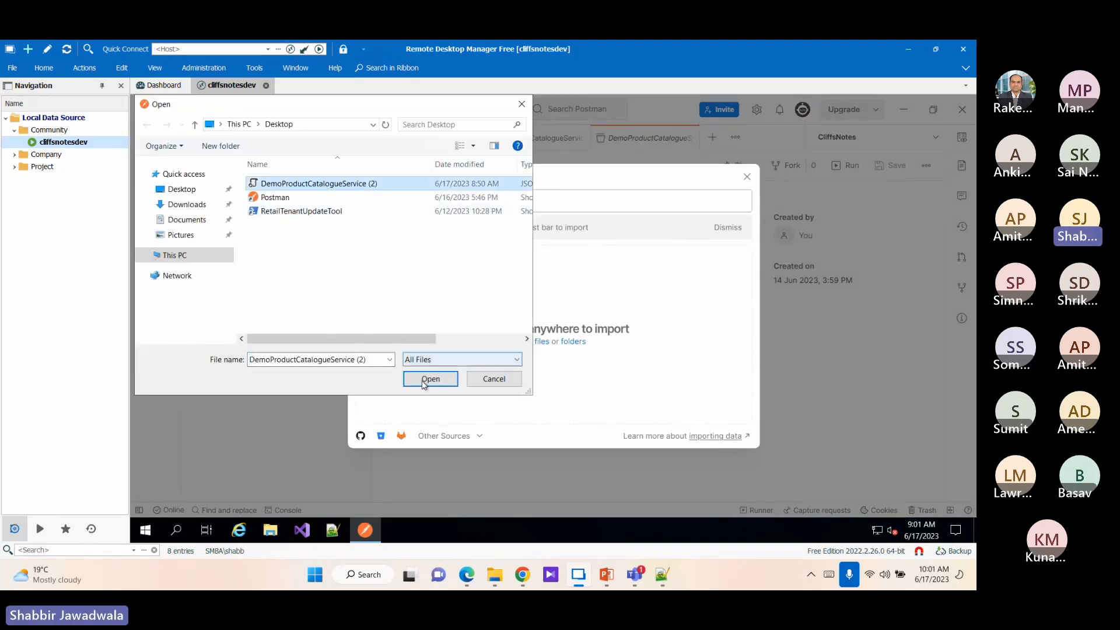
pyautogui.click(430, 379)
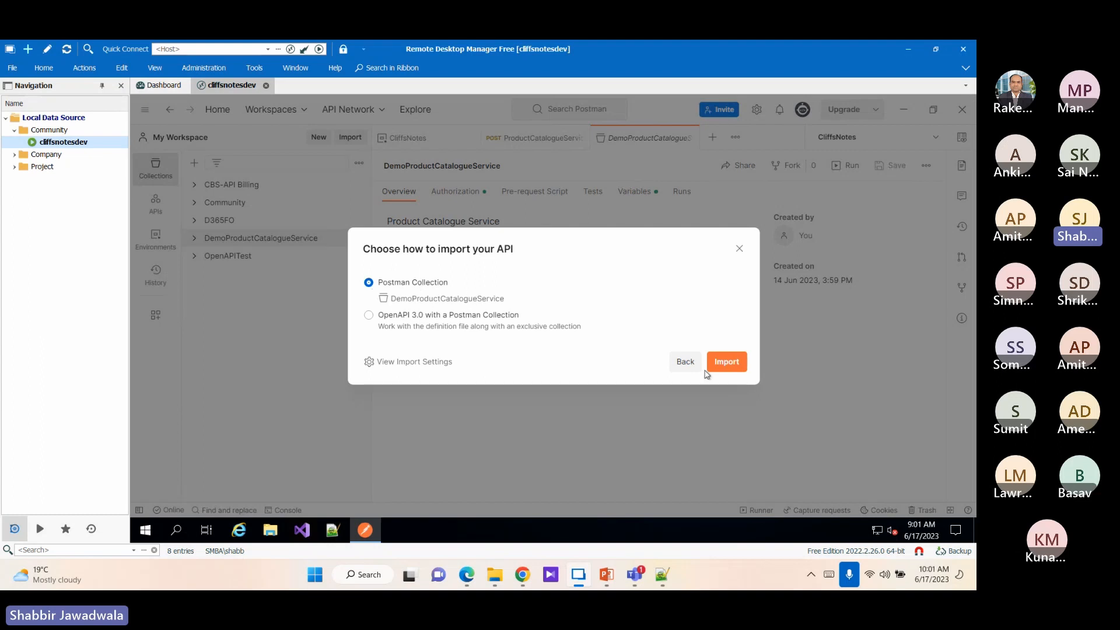
pyautogui.click(725, 363)
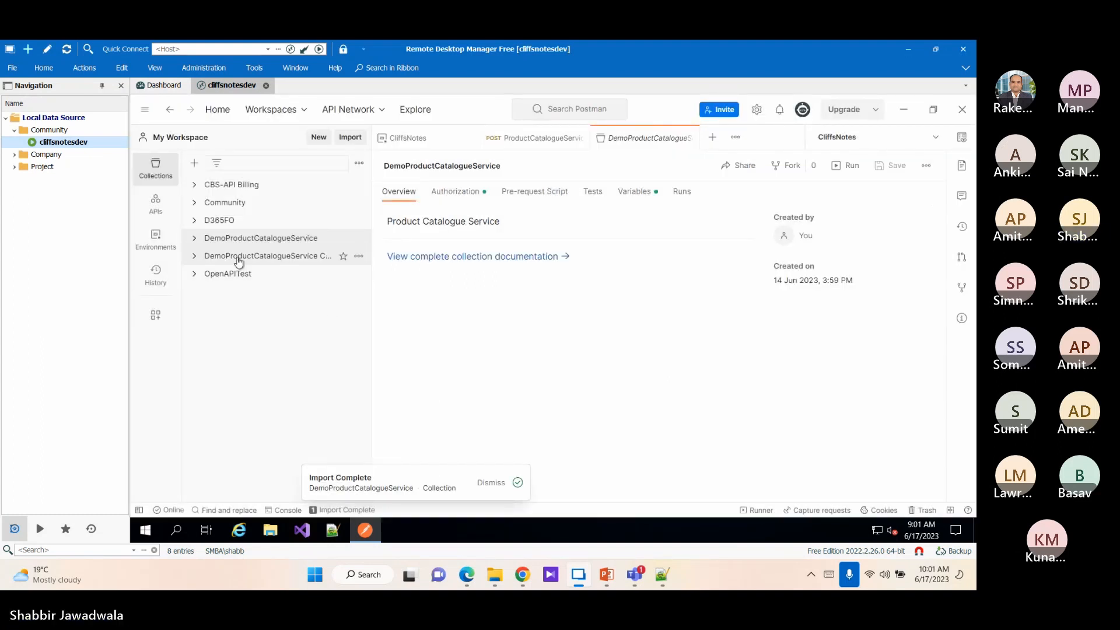
# - Examine the authorization settings of the DemoProductCatalogueService Copy collection, including its OAuth 2.0 type and new token configuration
pyautogui.click(247, 257)
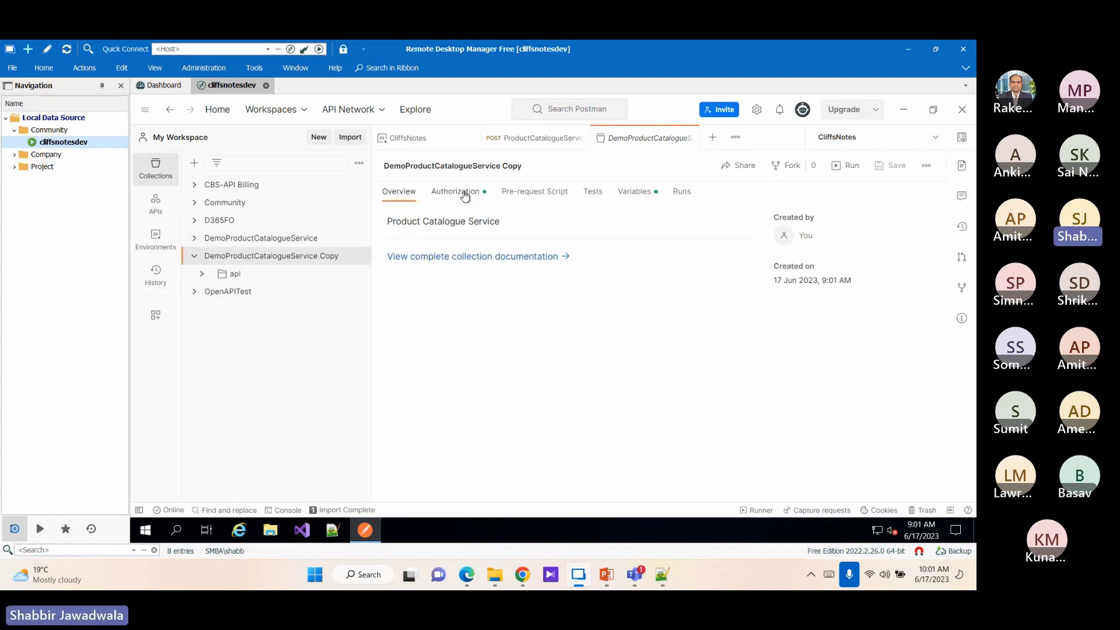
pyautogui.click(465, 195)
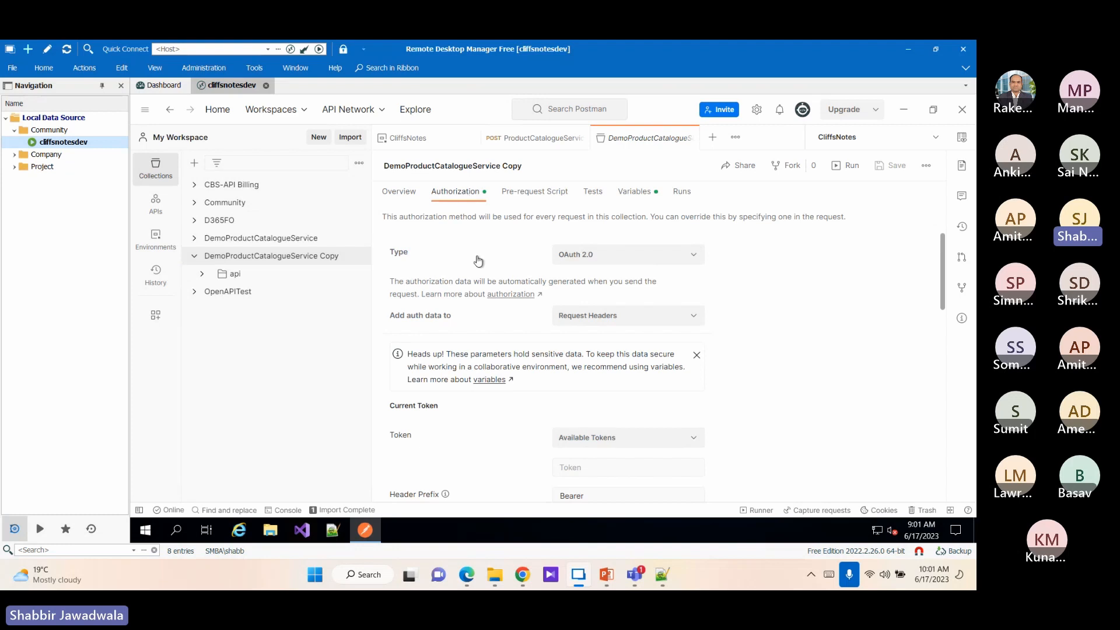
pyautogui.scroll(-5, 591, 404)
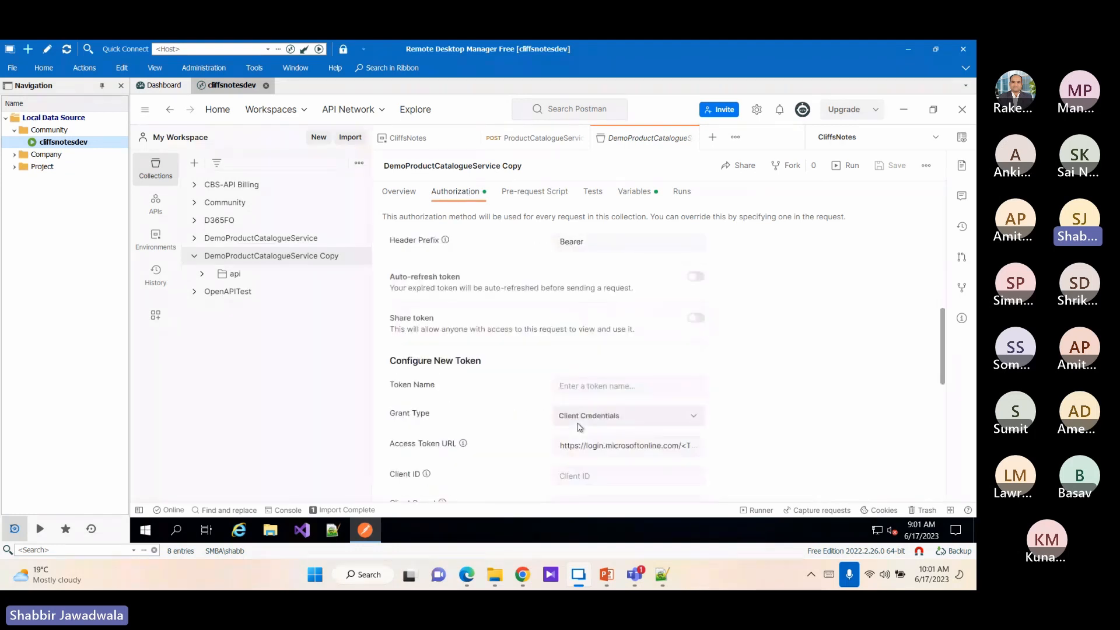
pyautogui.scroll(-3, 539, 418)
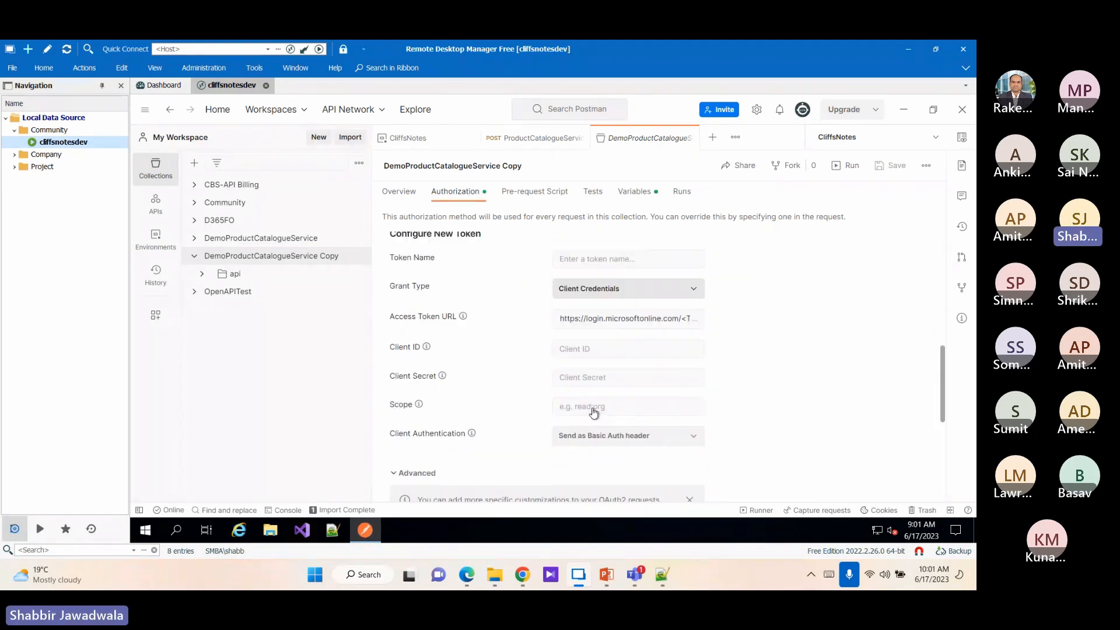
pyautogui.scroll(8, 519, 432)
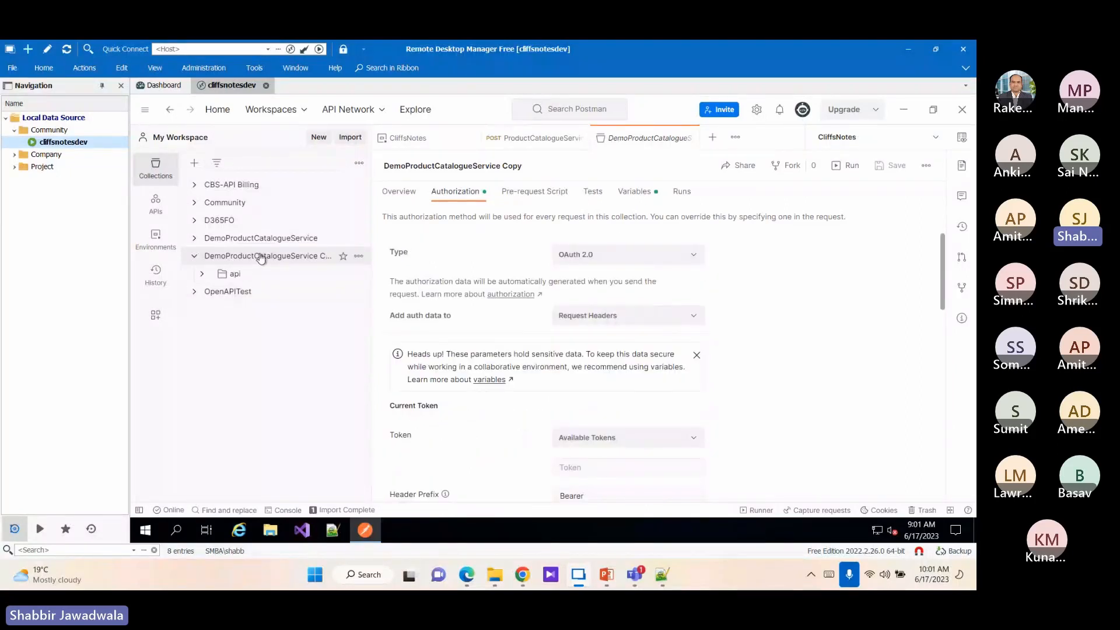
pyautogui.click(358, 256)
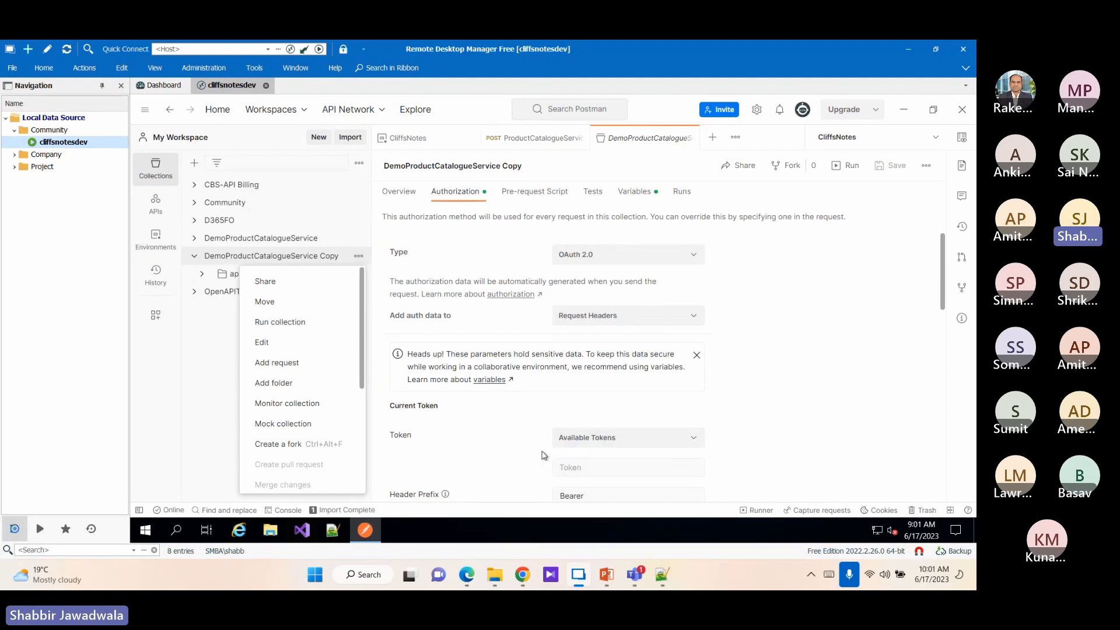
pyautogui.click(665, 380)
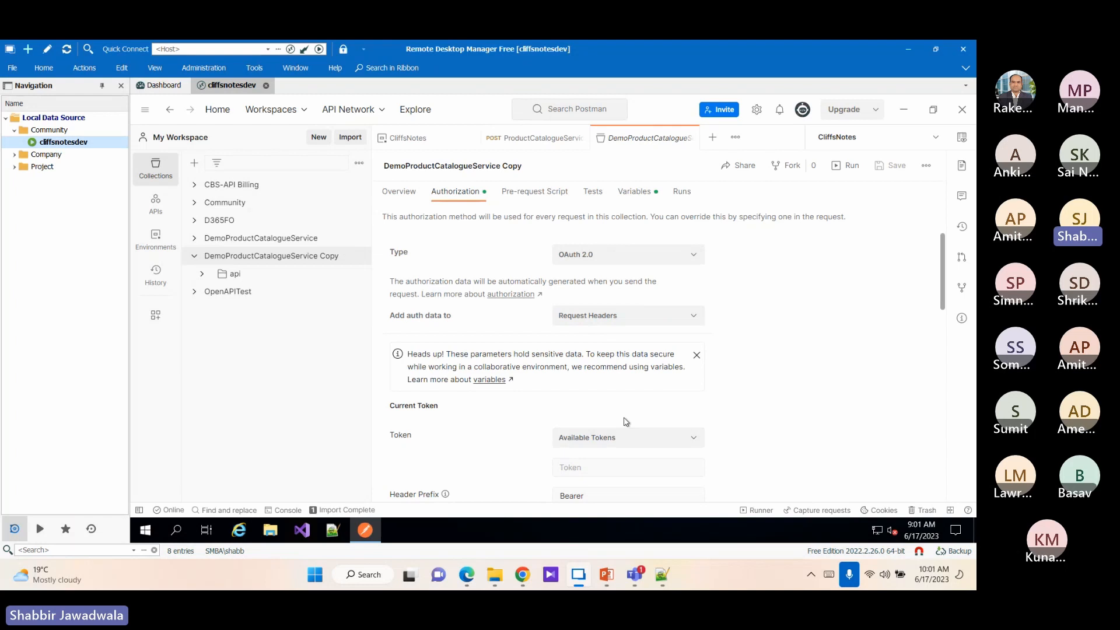
# - Expand the DemoProductCatalogueService Copy collection down to the getproductVariantCatalogue POST request and examine its JSON body parameters
pyautogui.click(242, 279)
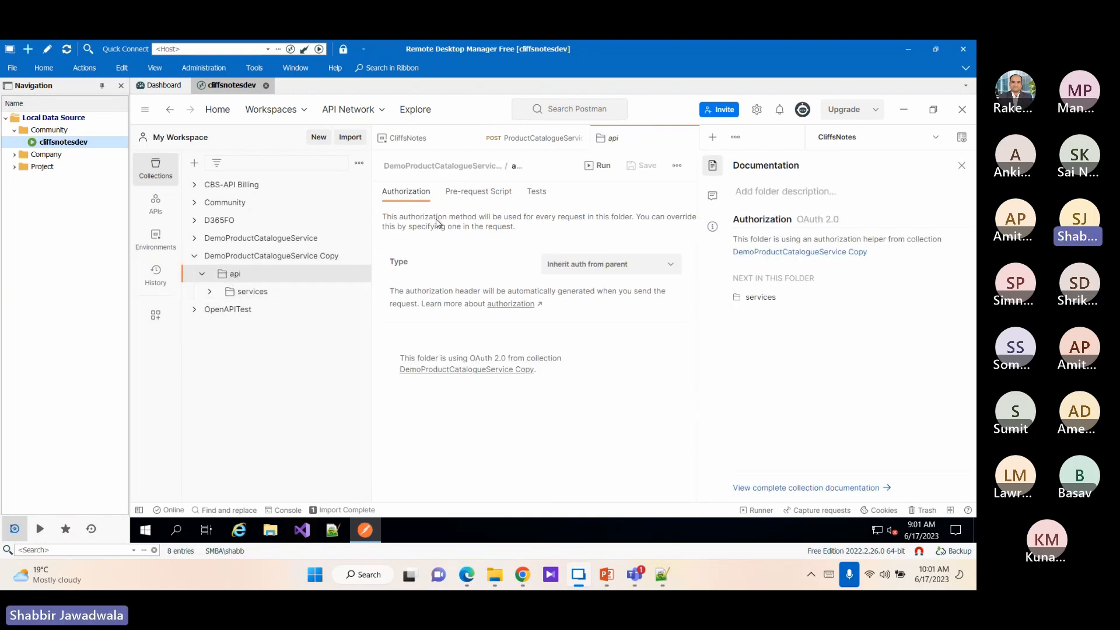
pyautogui.click(251, 291)
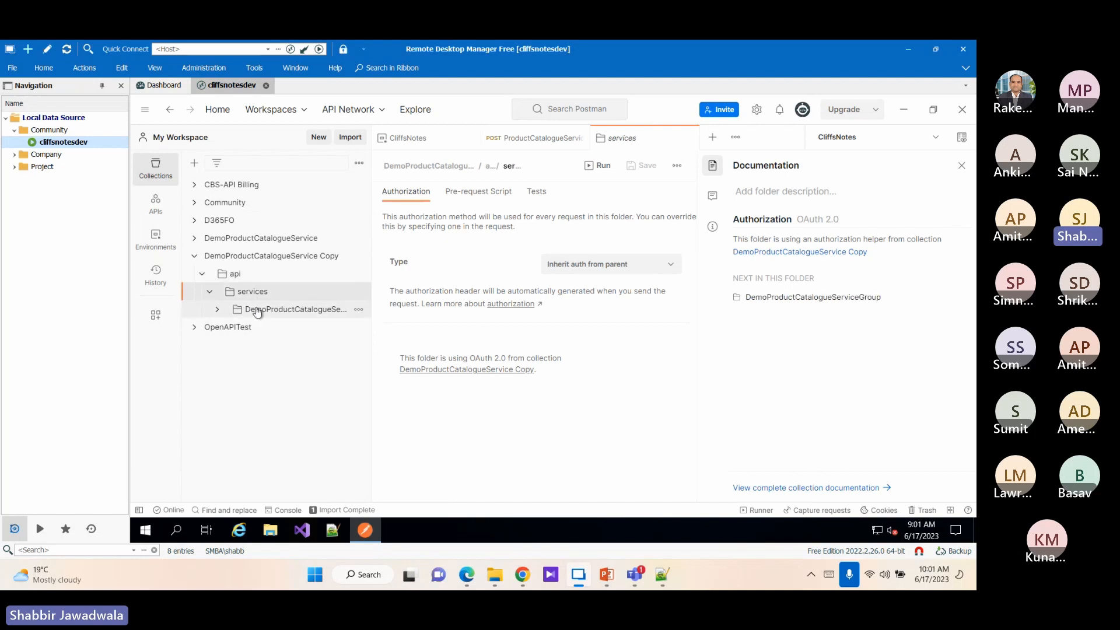
pyautogui.click(258, 313)
pyautogui.click(279, 326)
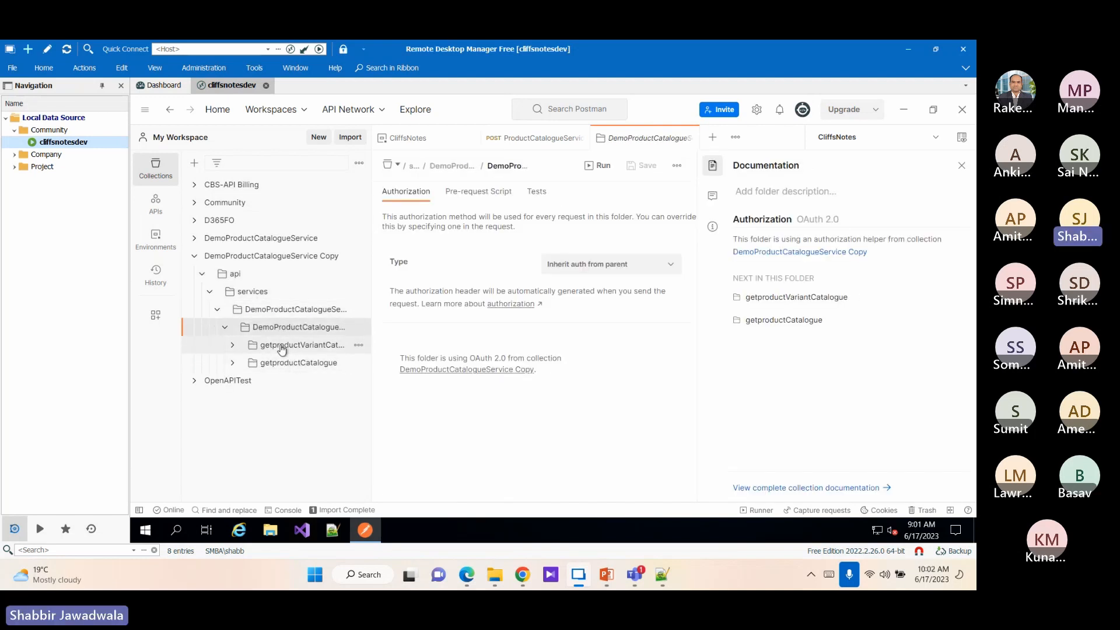
pyautogui.click(282, 348)
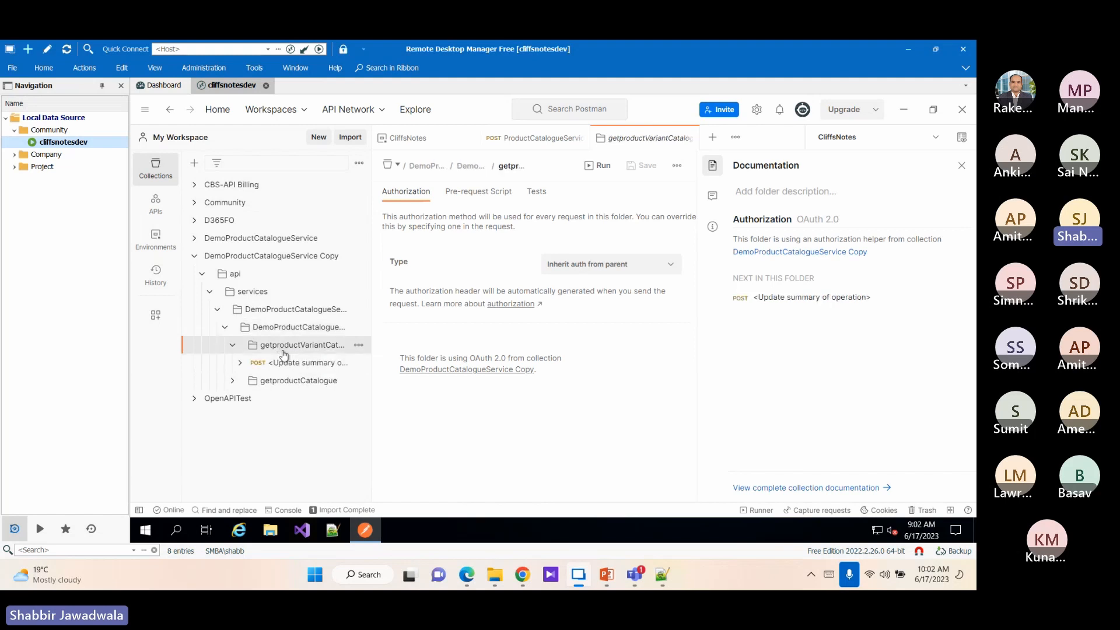
pyautogui.click(284, 363)
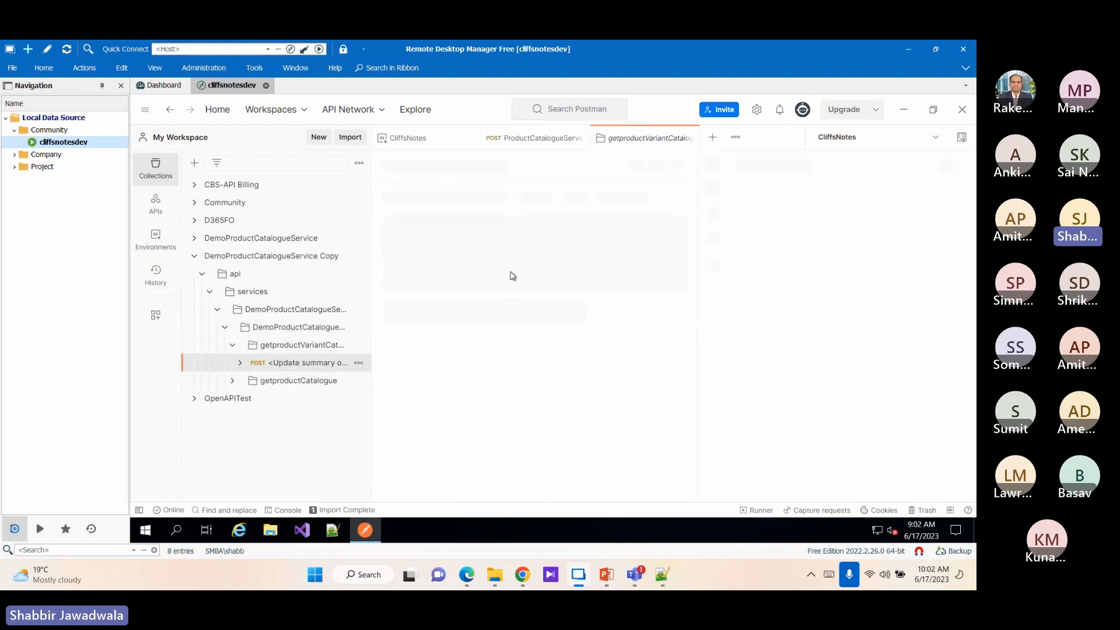
pyautogui.click(559, 228)
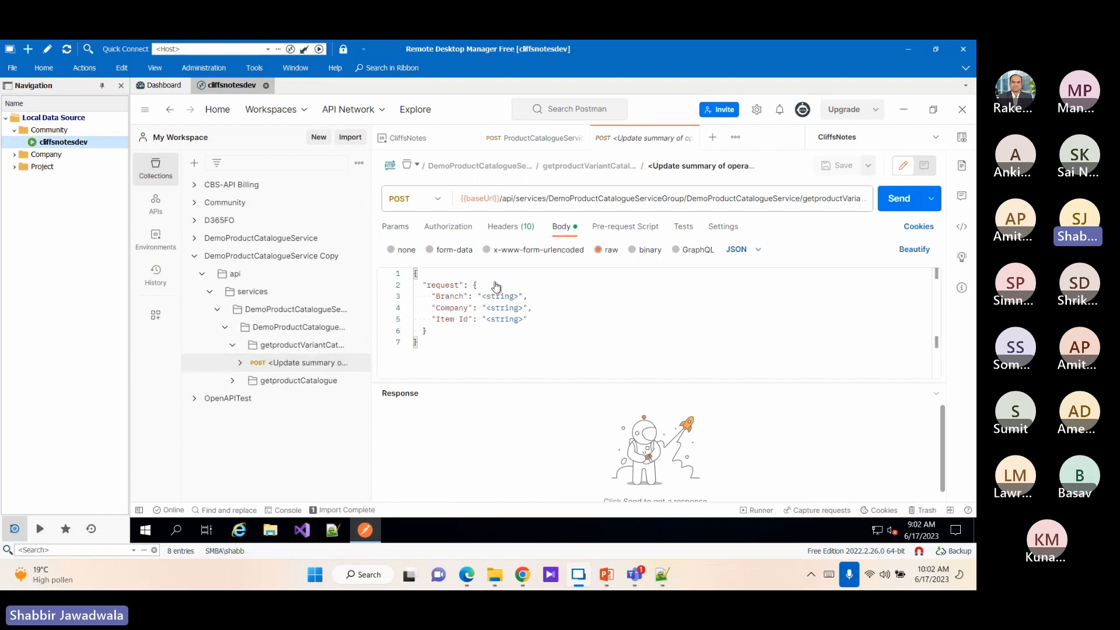
pyautogui.moveTo(483, 297); pyautogui.dragTo(517, 294)
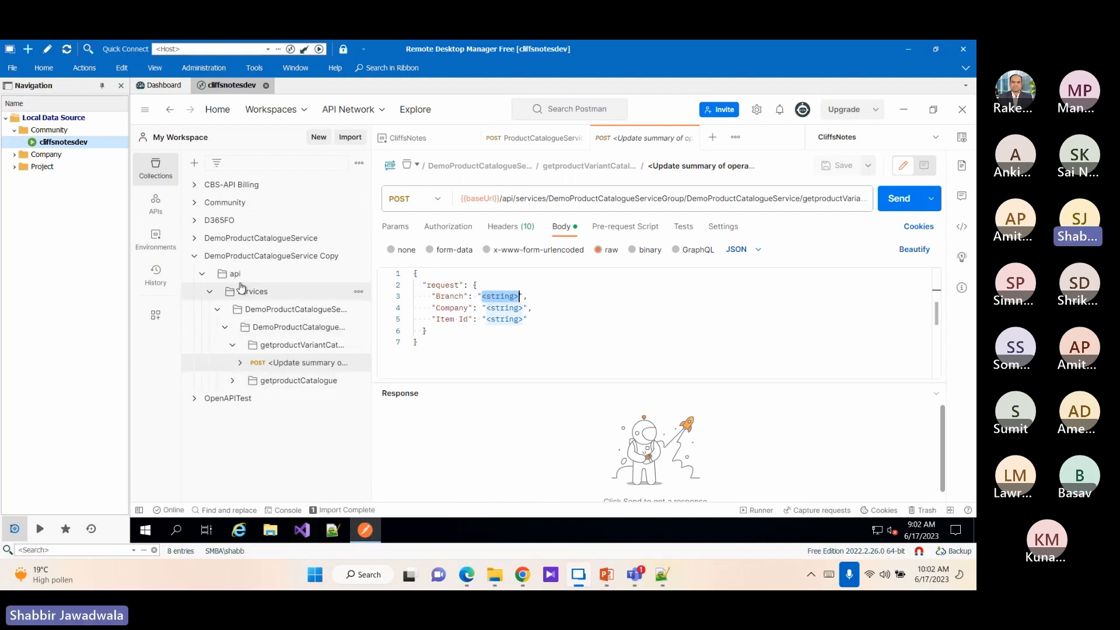
pyautogui.click(359, 261)
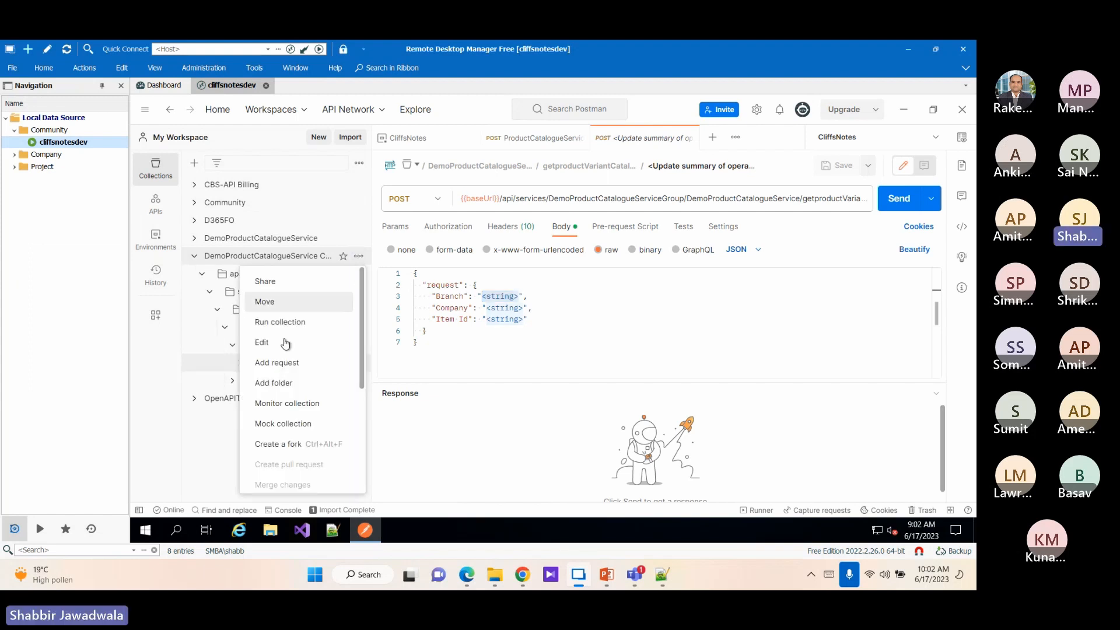
# - Open the complete documentation of the original DemoProductCatalogueService collection and examine it through the getproductVariantCatalogue request's URL, authorization and sample body
pyautogui.click(233, 242)
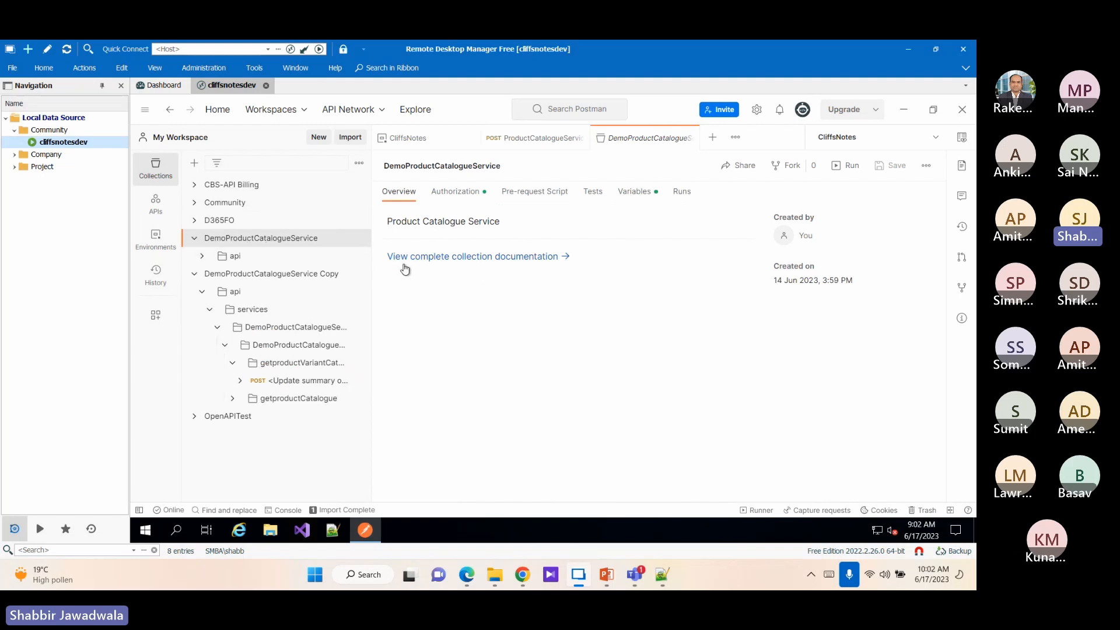
pyautogui.click(507, 262)
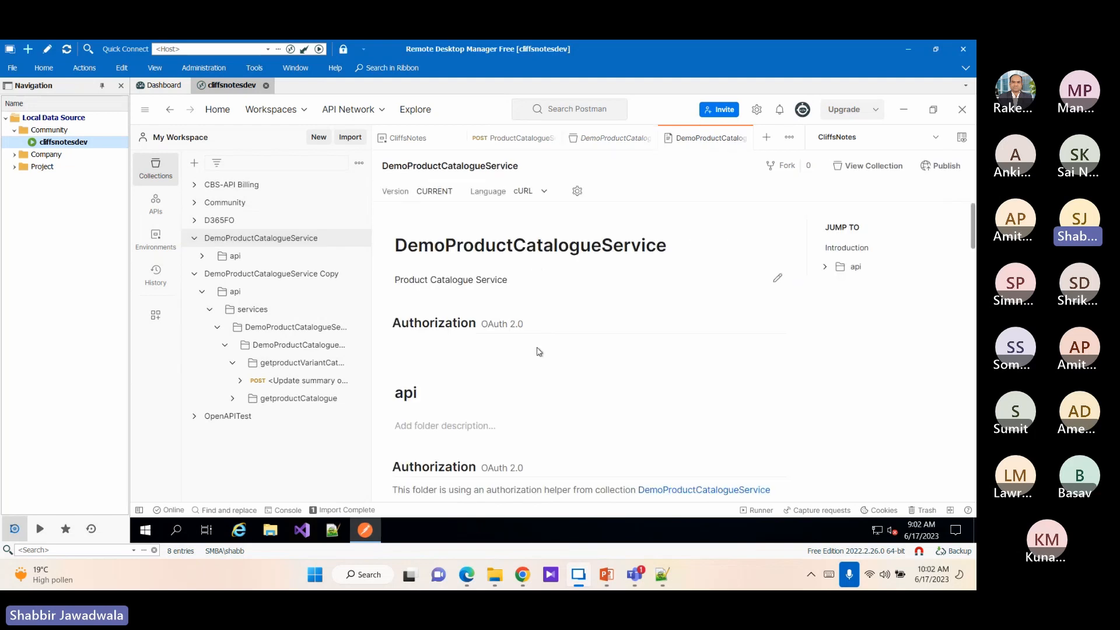
pyautogui.scroll(-3, 538, 352)
pyautogui.scroll(3, 538, 353)
pyautogui.scroll(-2, 519, 355)
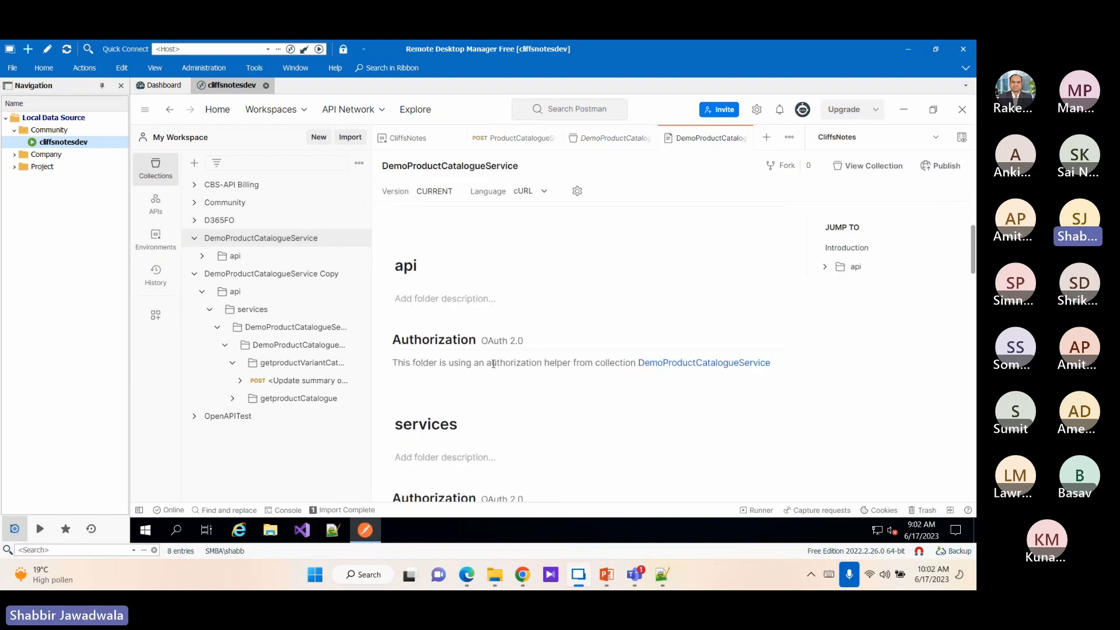
pyautogui.scroll(-3, 507, 360)
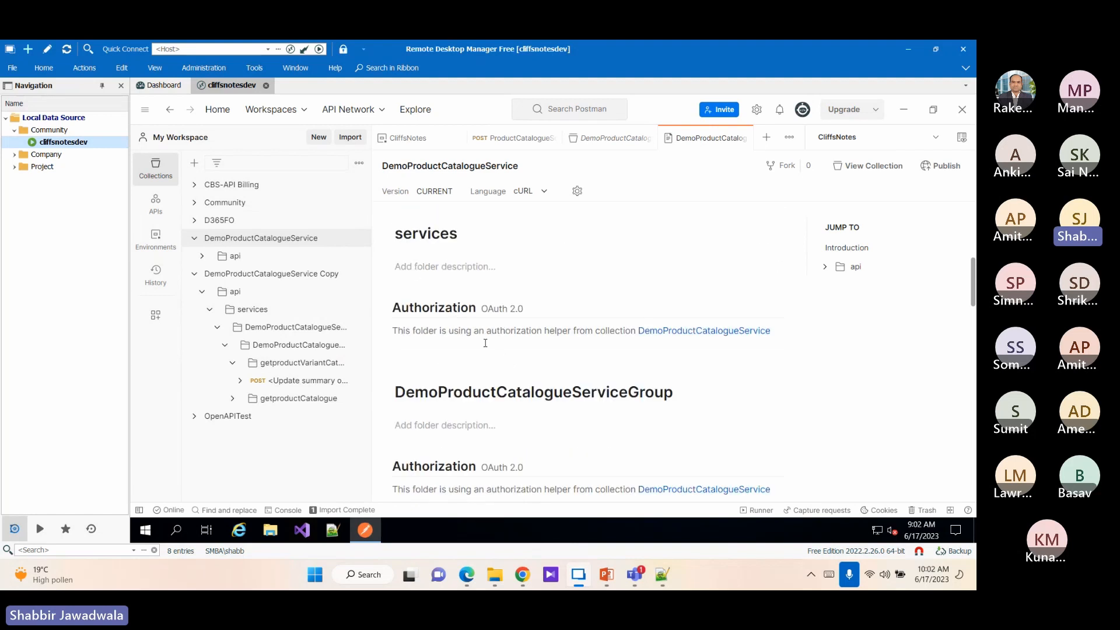
pyautogui.scroll(-2, 485, 343)
pyautogui.scroll(-4, 479, 350)
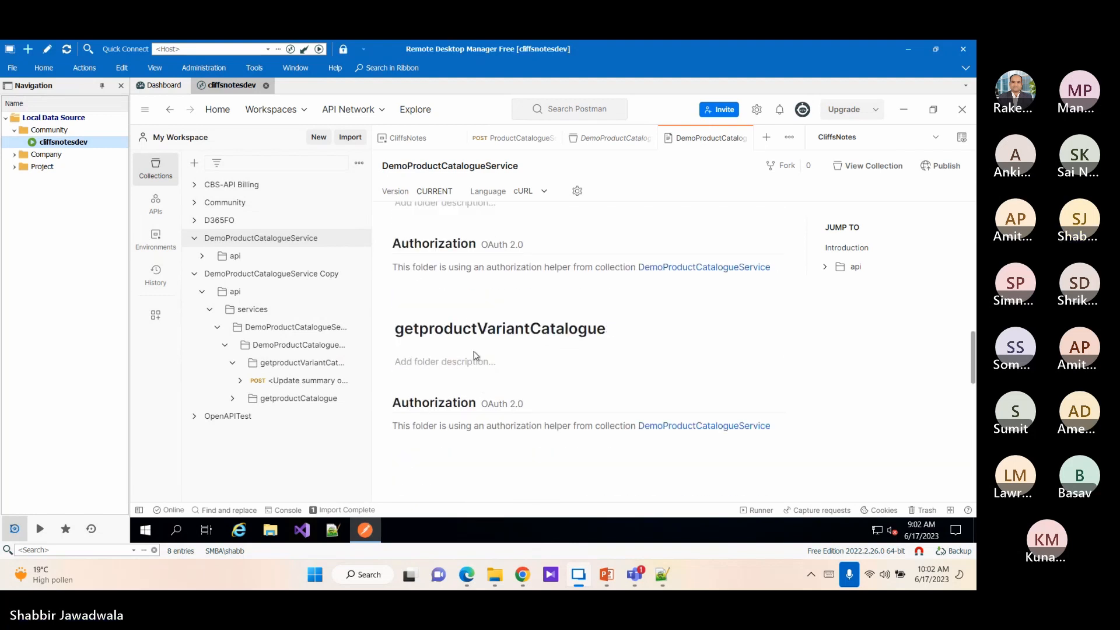
pyautogui.scroll(-3, 475, 356)
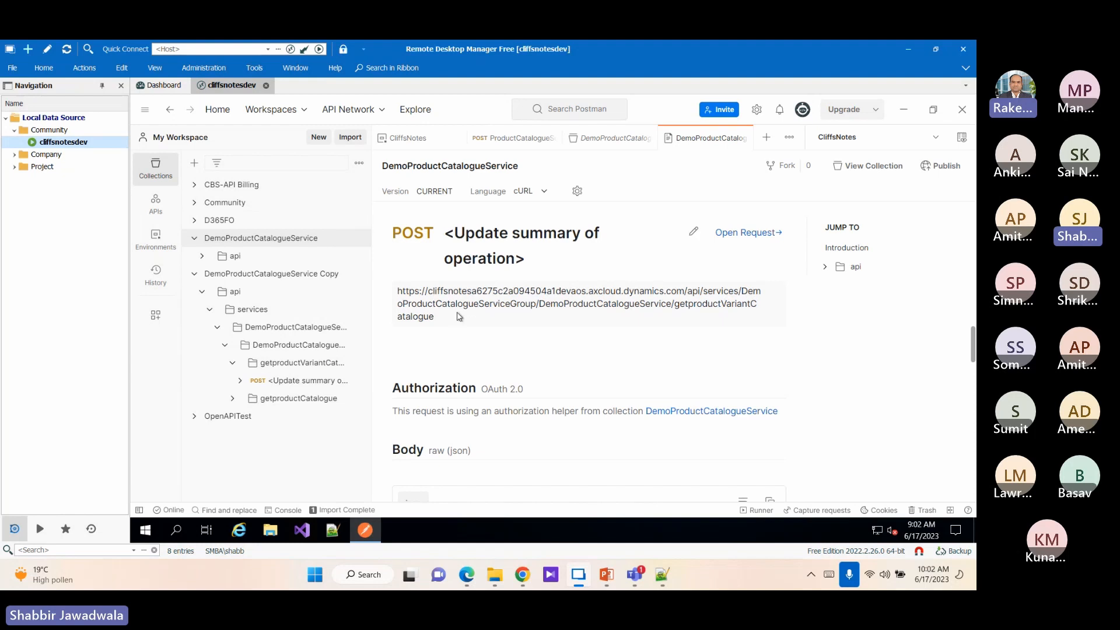
pyautogui.scroll(-2, 478, 341)
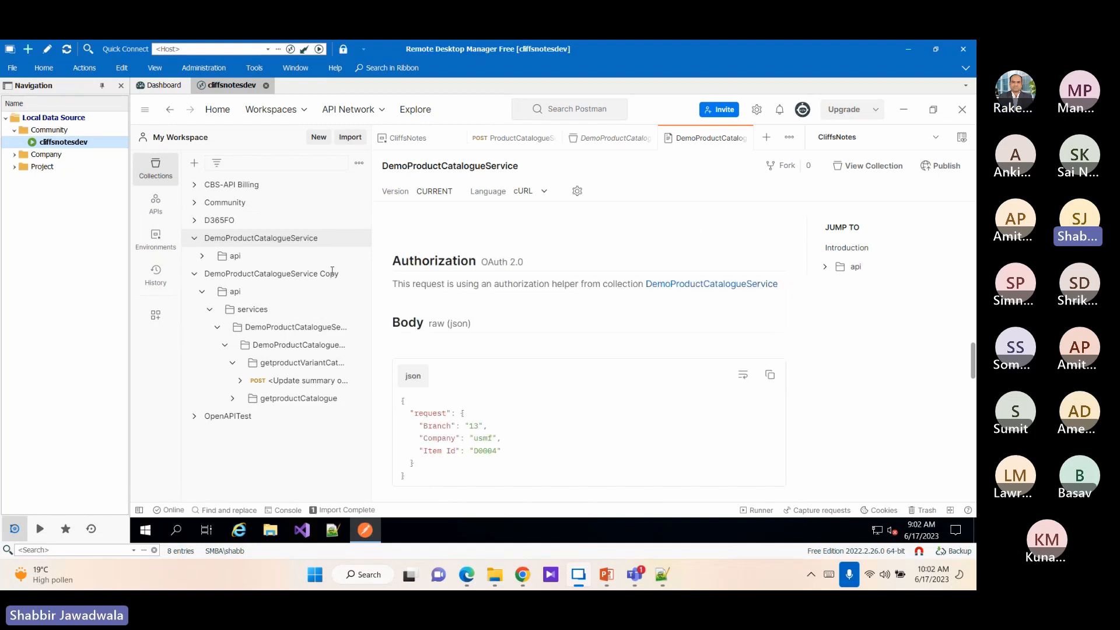
# - Run the DemoProductCatalogueService collection manually with both POST requests, one iteration and responses persisted for the session
pyautogui.click(244, 239)
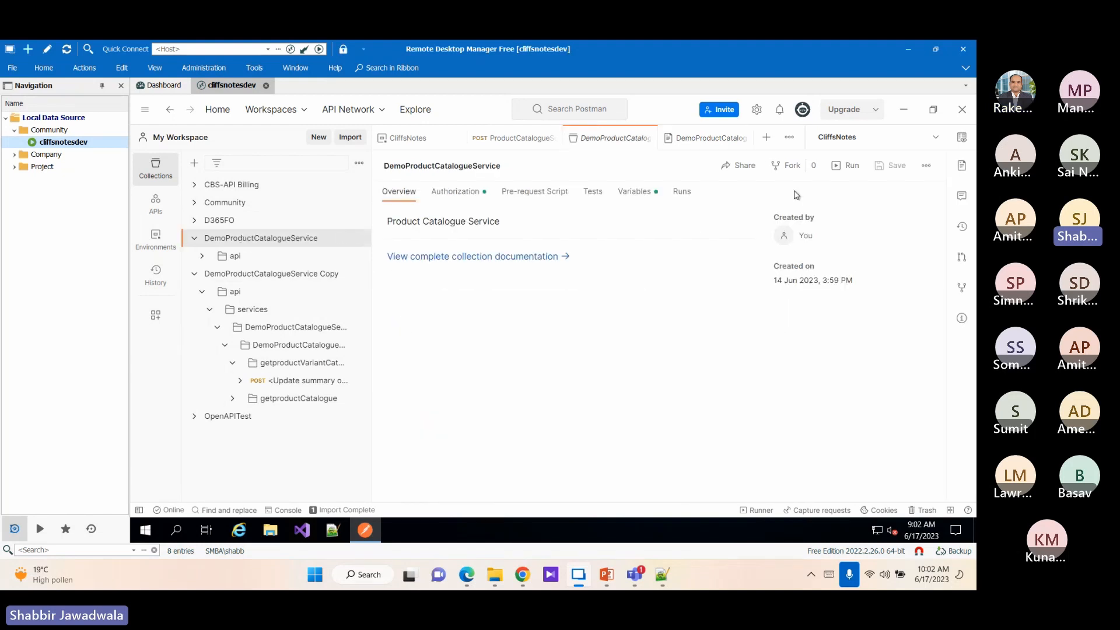
pyautogui.click(838, 168)
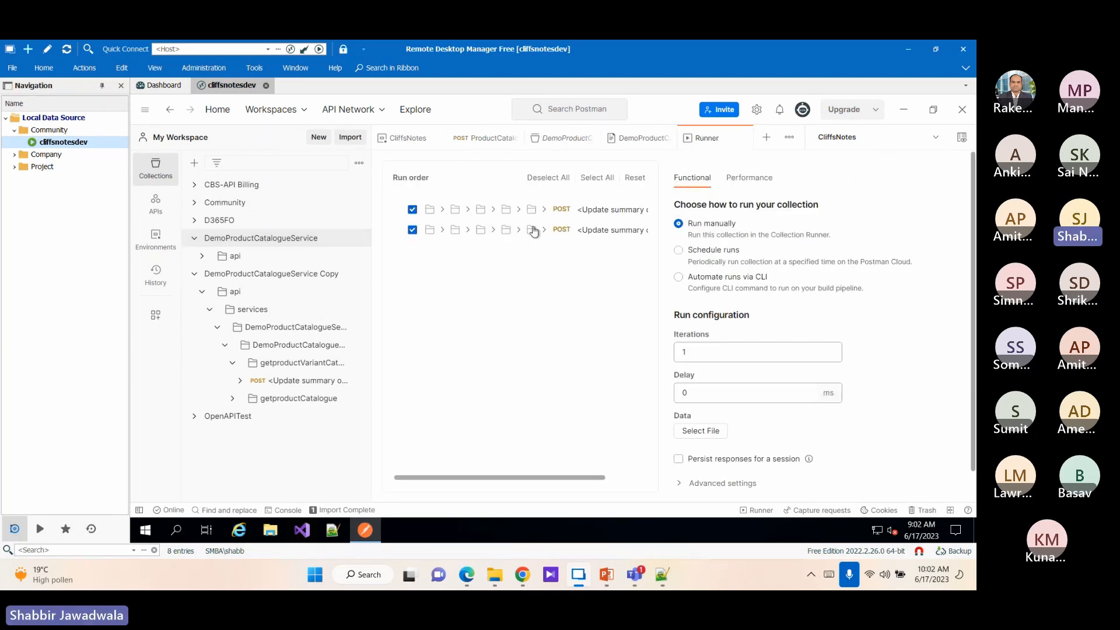
pyautogui.click(678, 459)
pyautogui.scroll(-1, 765, 458)
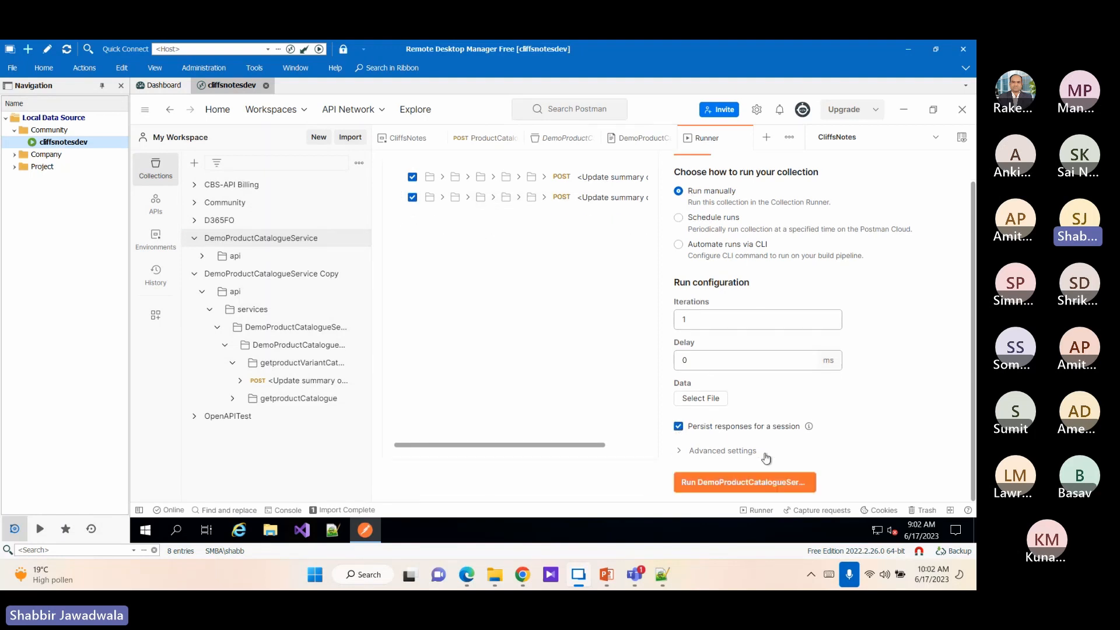
pyautogui.click(737, 481)
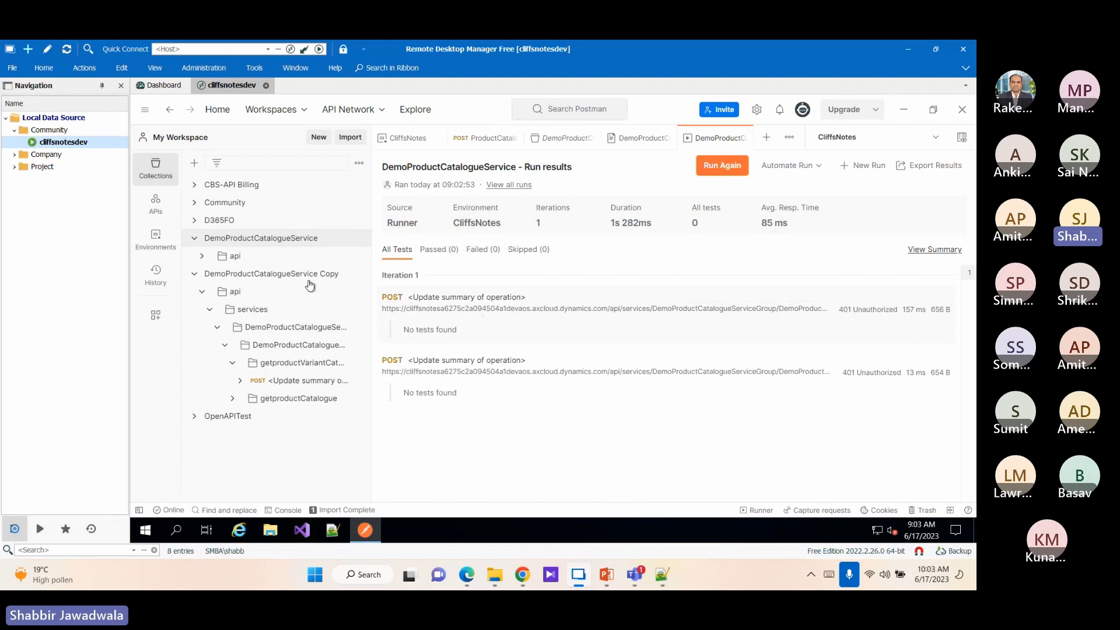
# - Examine the OAuth 2.0 authorization settings of the DemoProductCatalogueService collection, including its current token, client credentials and token request
pyautogui.click(245, 238)
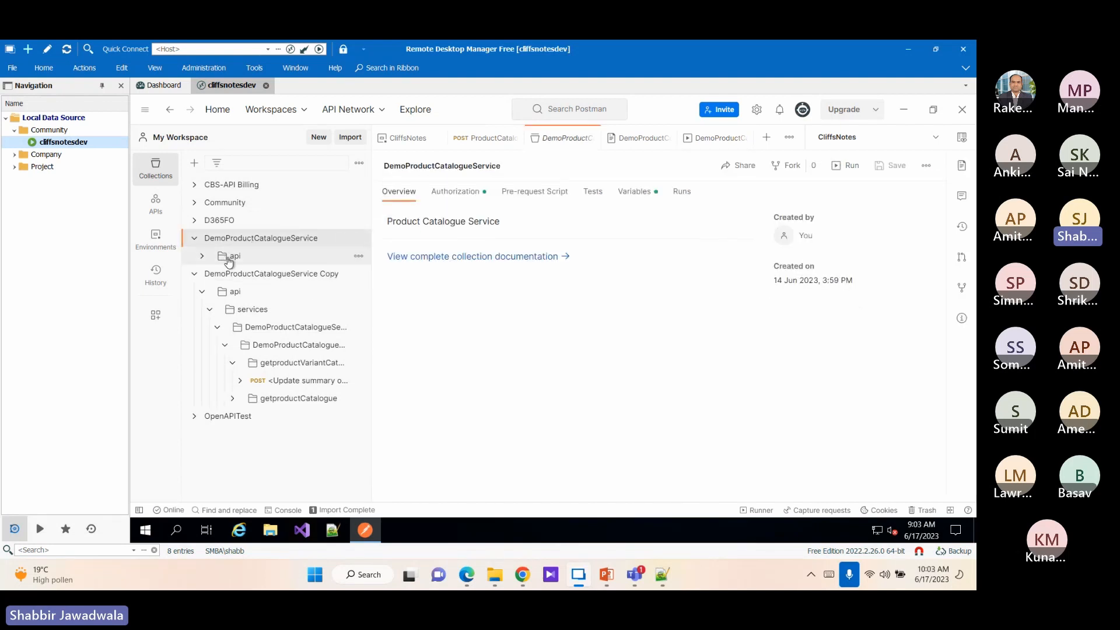
pyautogui.click(233, 256)
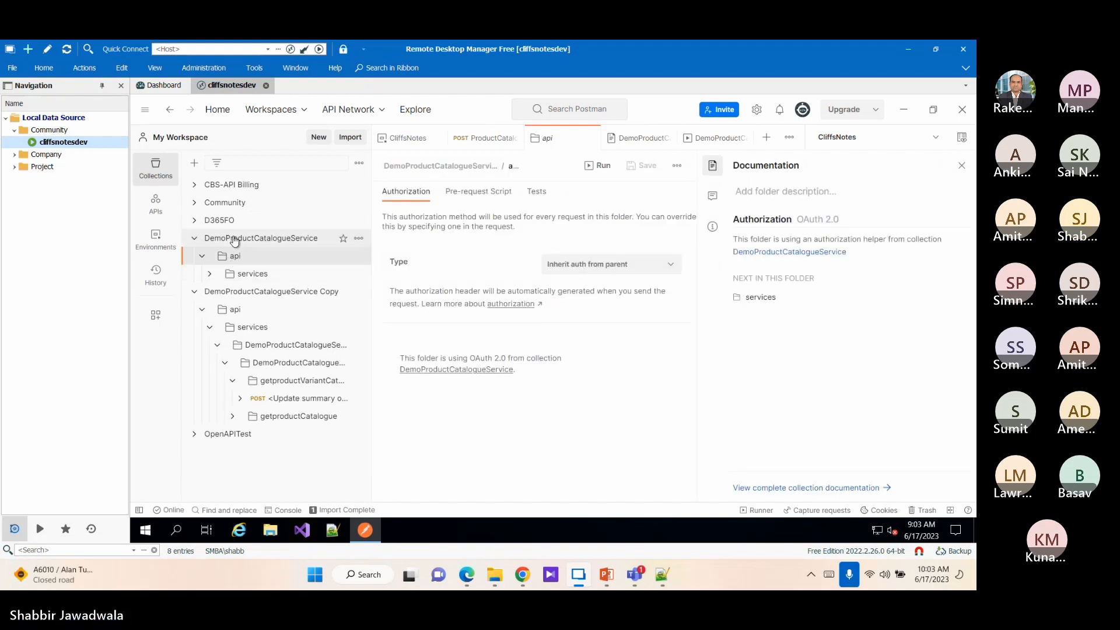
pyautogui.click(254, 239)
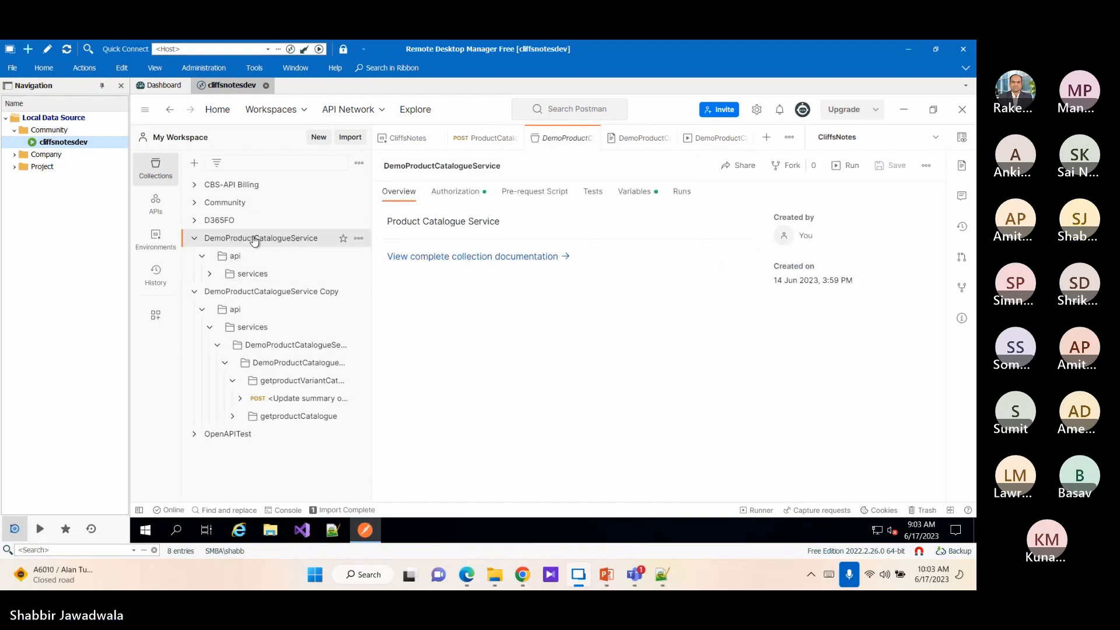
pyautogui.click(455, 192)
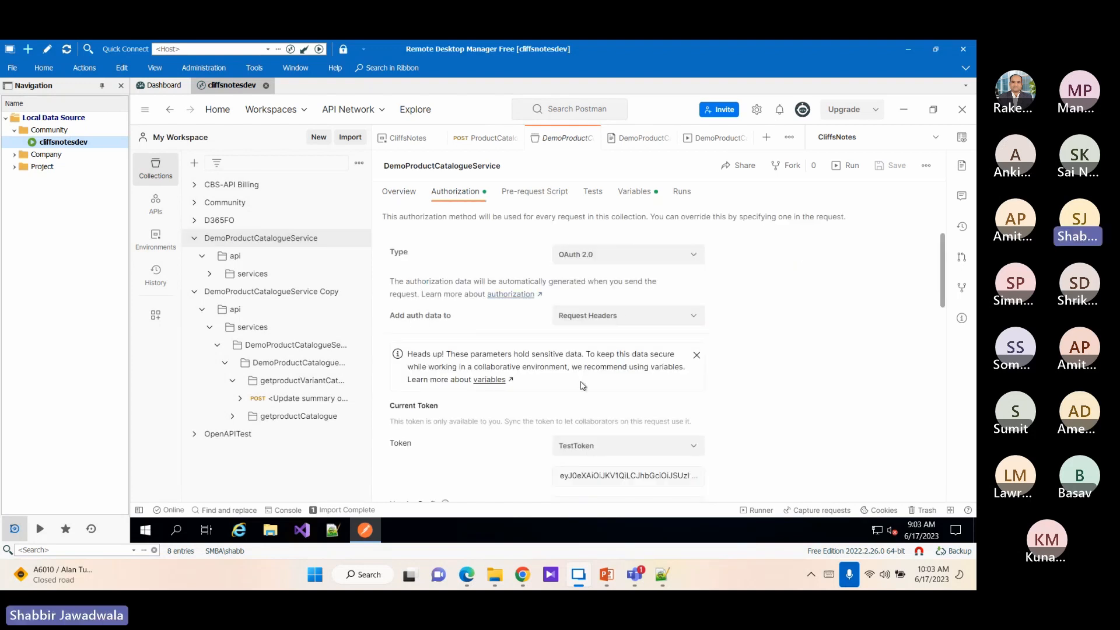
pyautogui.scroll(-6, 577, 391)
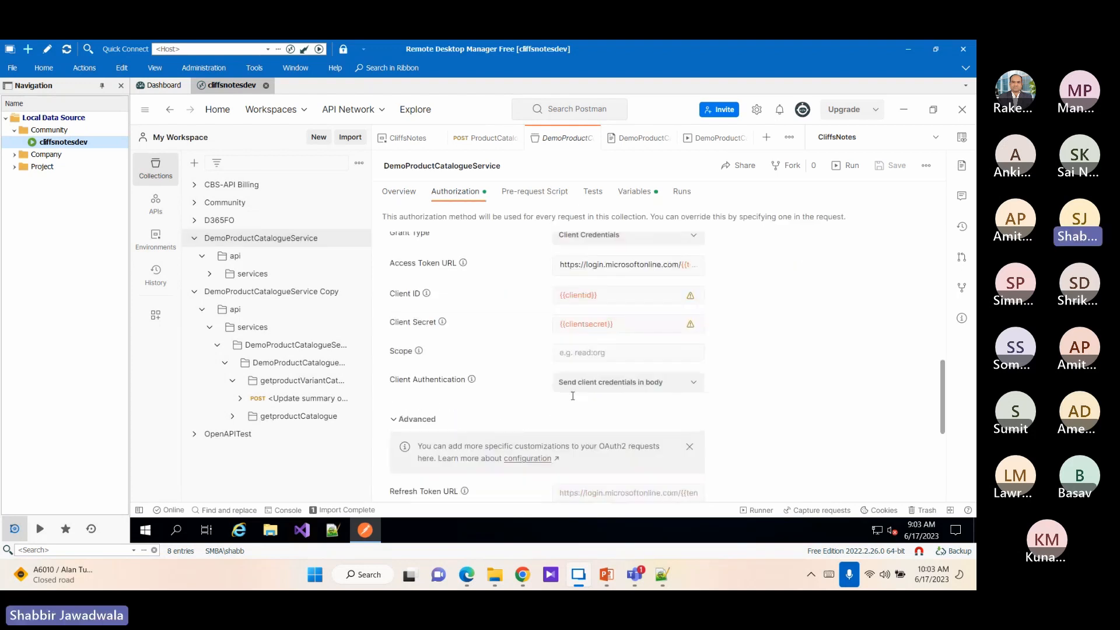
pyautogui.scroll(-1, 572, 396)
pyautogui.scroll(1, 574, 394)
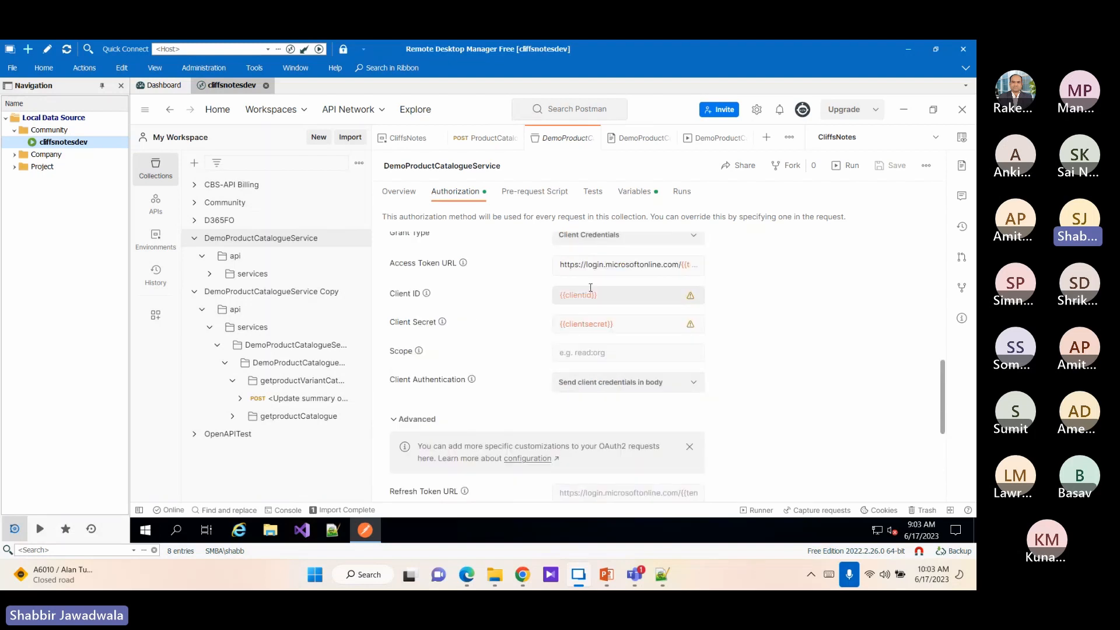
pyautogui.moveTo(581, 297)
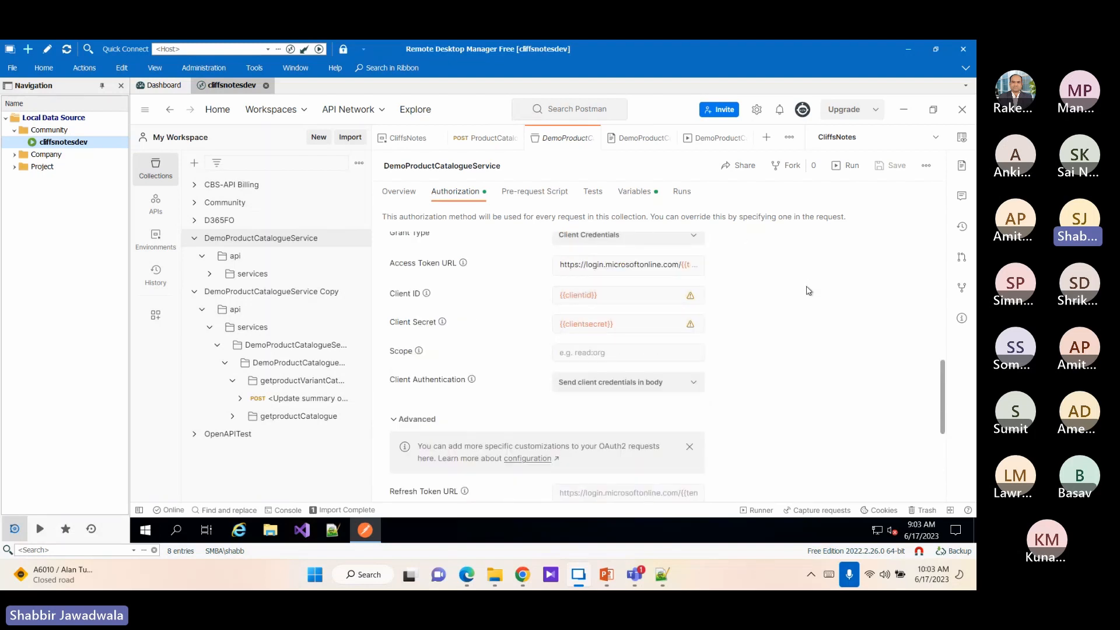
pyautogui.scroll(-2, 791, 318)
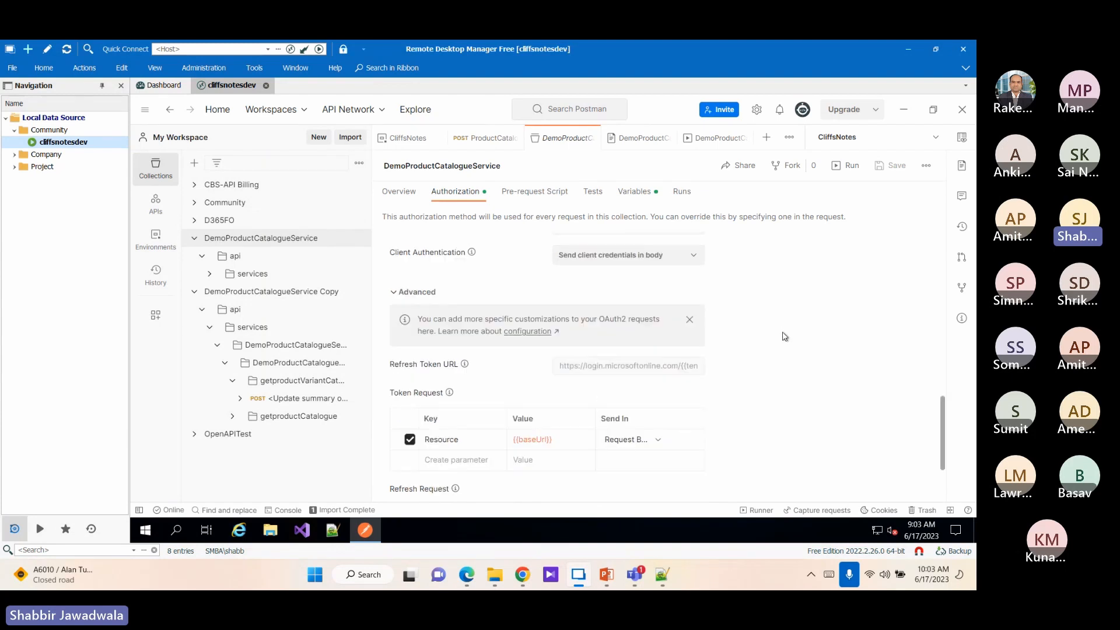
pyautogui.scroll(3, 785, 336)
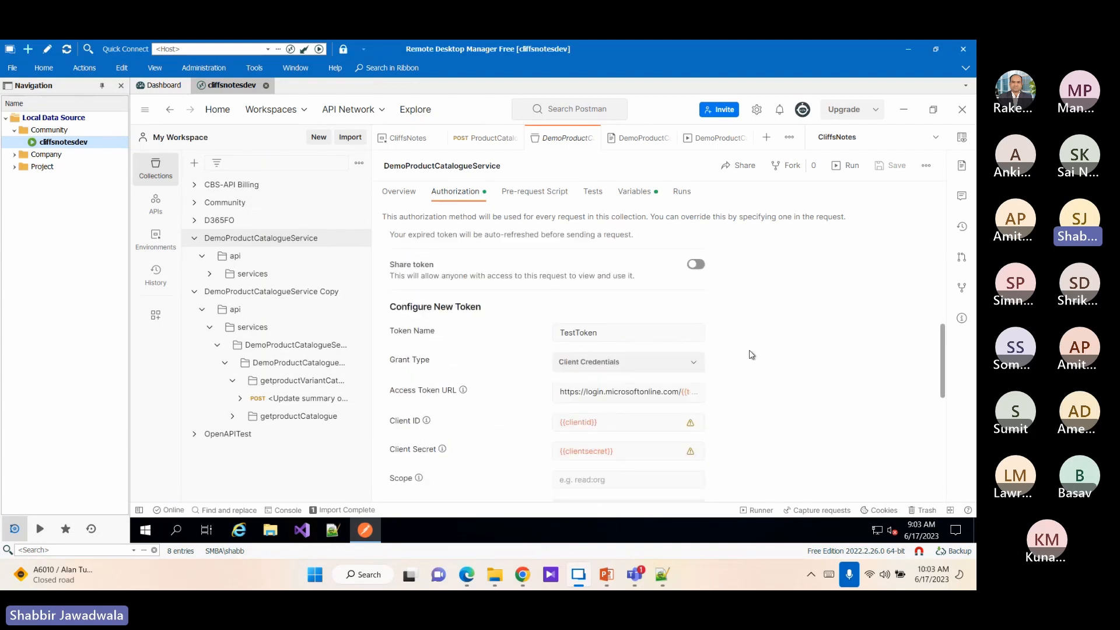
pyautogui.scroll(3, 466, 347)
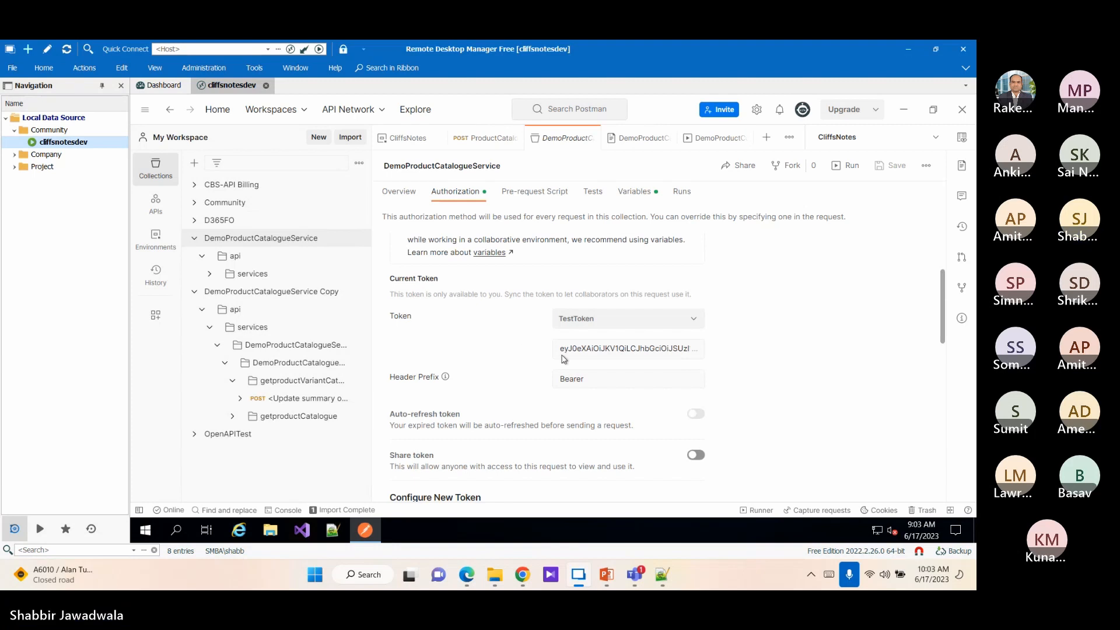
# - Inspect the collection's new token configuration, checking the full access token URL and the baseUrl variable used for the Resource token request parameter
pyautogui.scroll(-4, 521, 410)
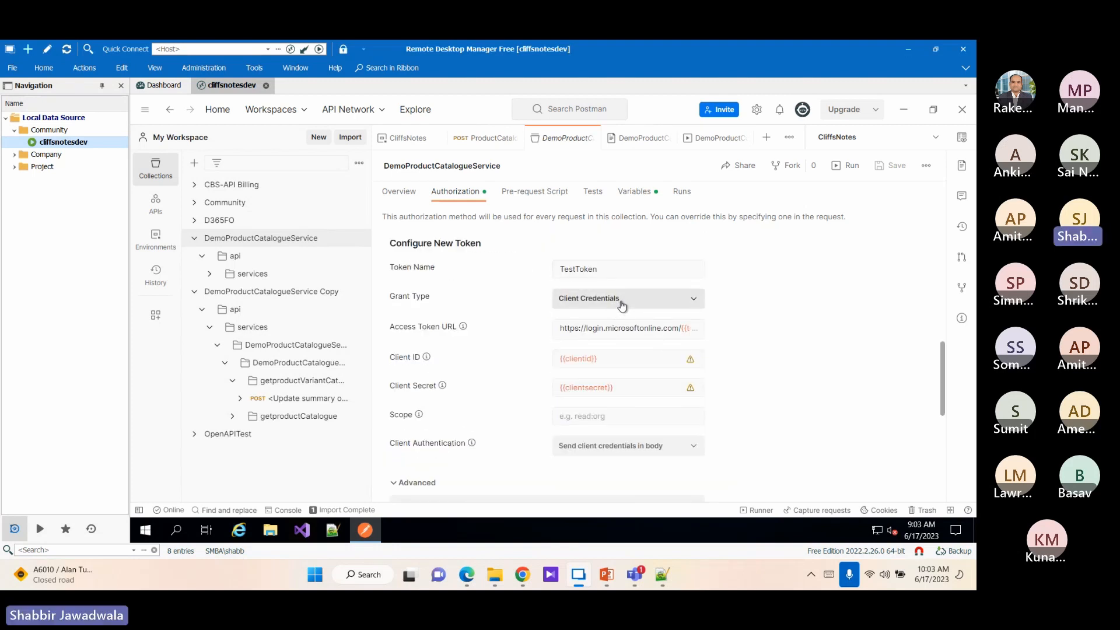
pyautogui.click(603, 327)
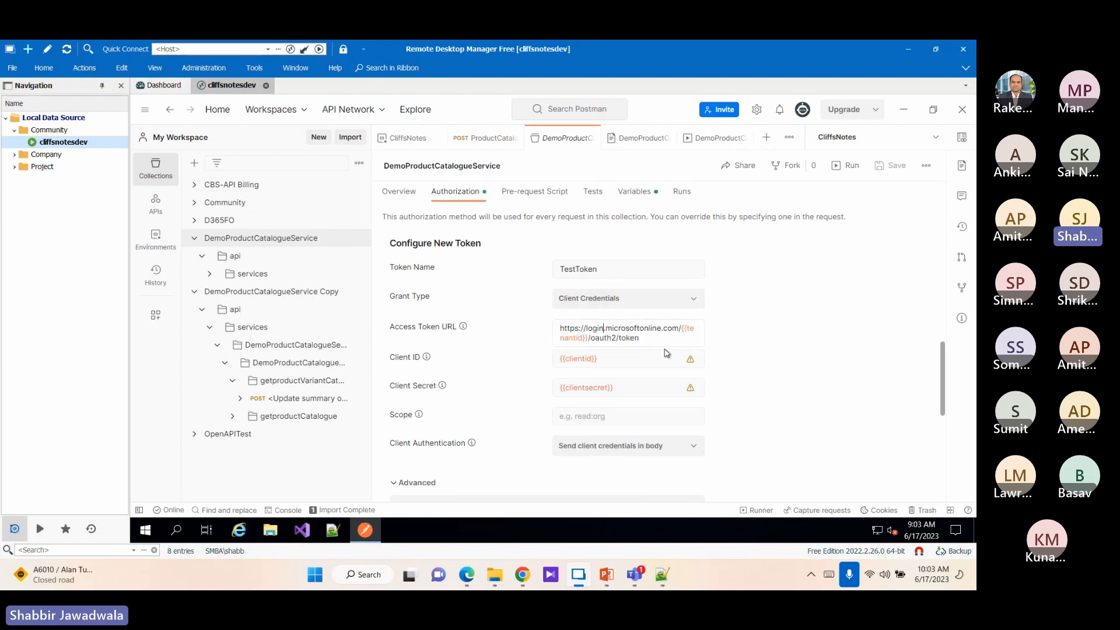
pyautogui.moveTo(684, 327)
pyautogui.scroll(-2, 761, 434)
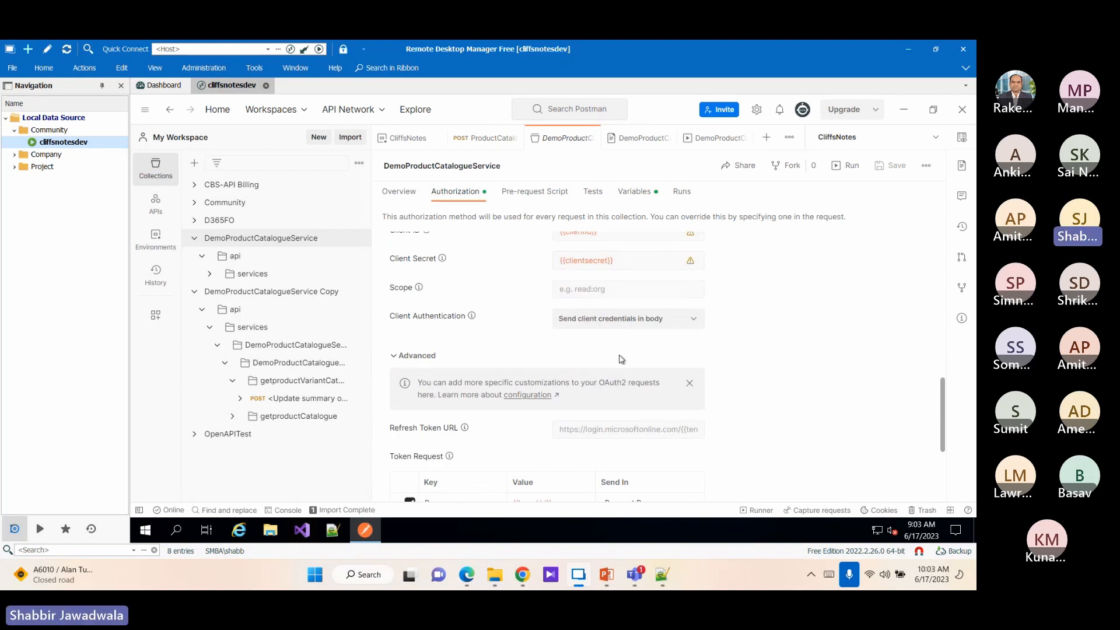
pyautogui.scroll(-2, 552, 392)
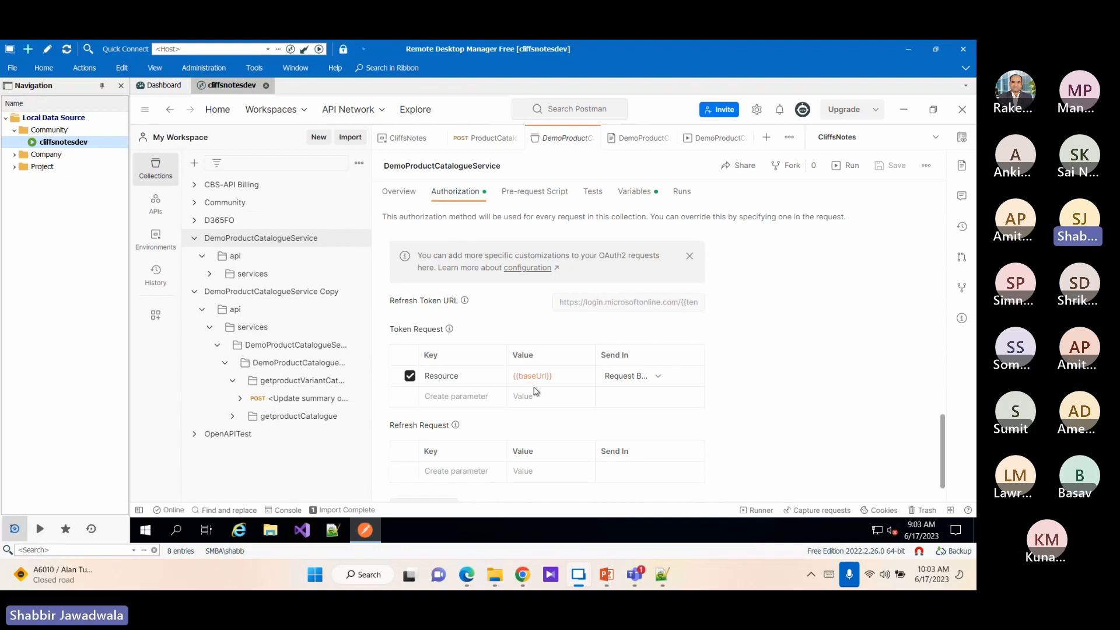
pyautogui.moveTo(534, 377)
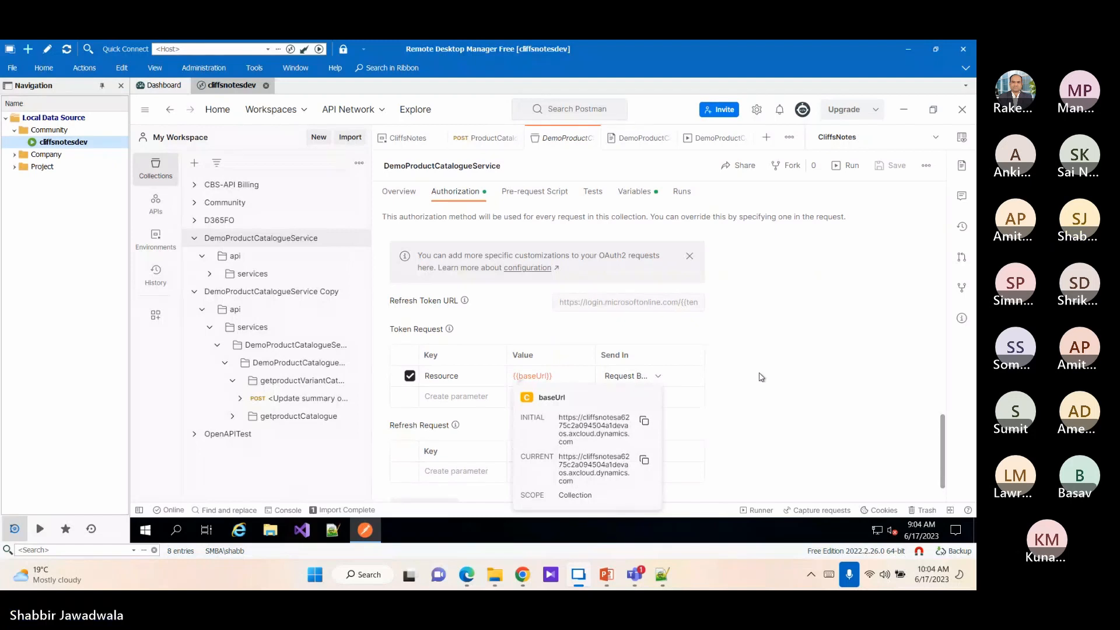
pyautogui.scroll(2, 514, 420)
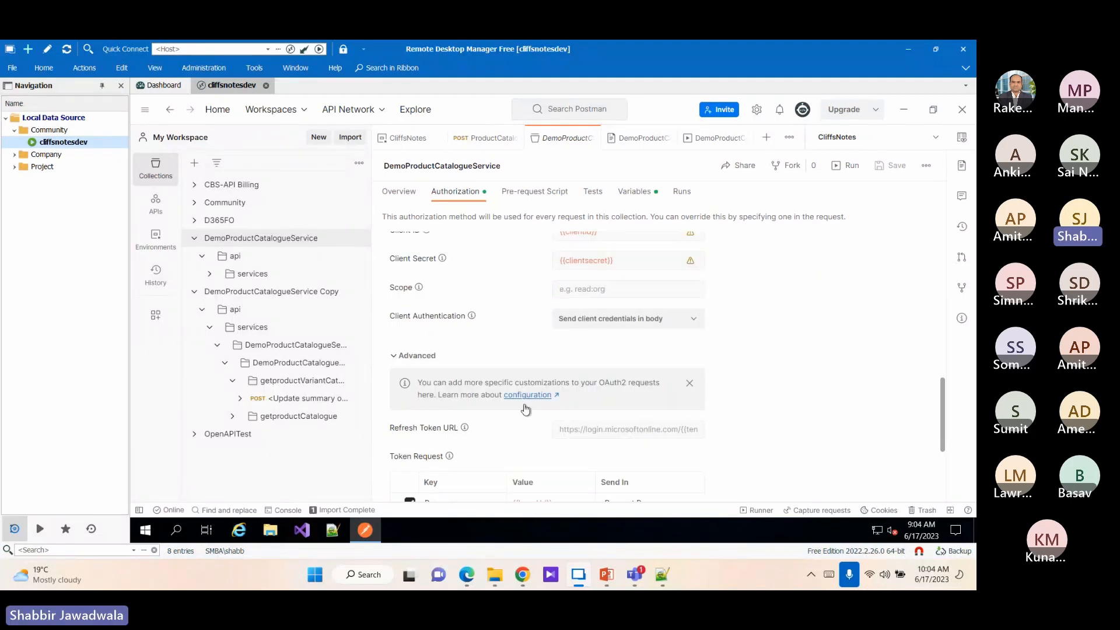
# - Request a new TestToken access token from the DemoProductCatalogueService collection's authorization settings and apply it to the collection
pyautogui.scroll(8, 527, 409)
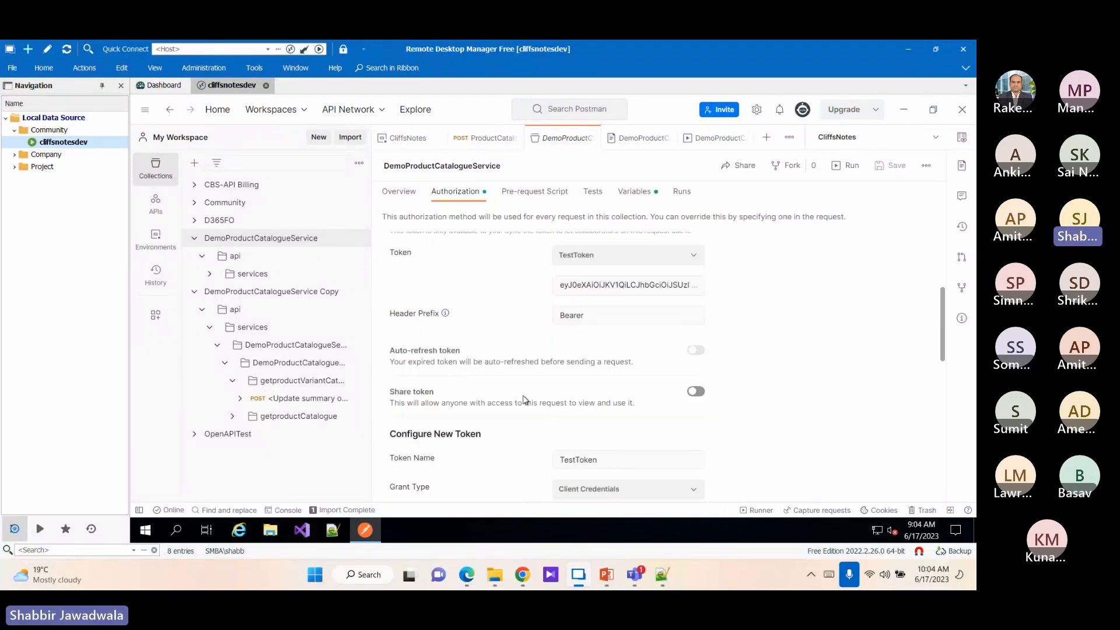
pyautogui.scroll(-10, 504, 407)
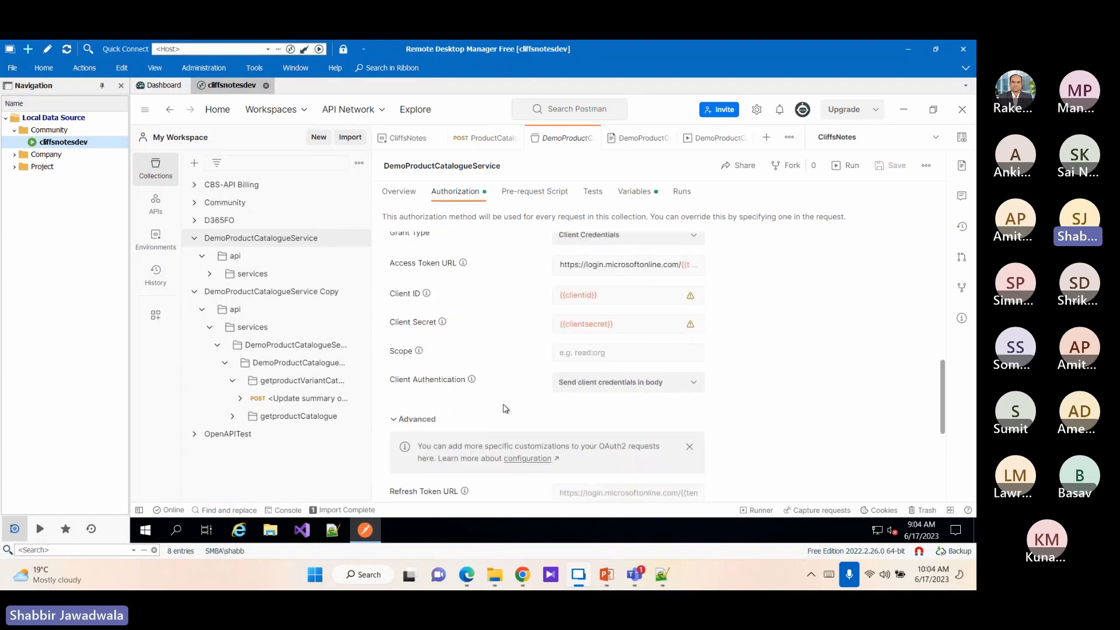
pyautogui.click(440, 486)
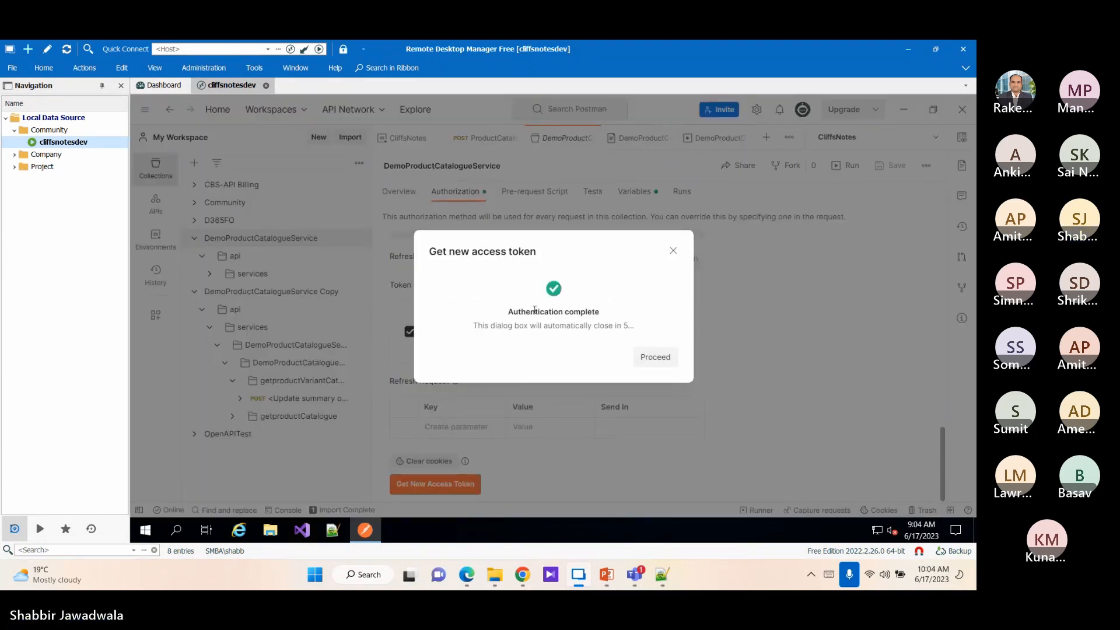
pyautogui.click(663, 364)
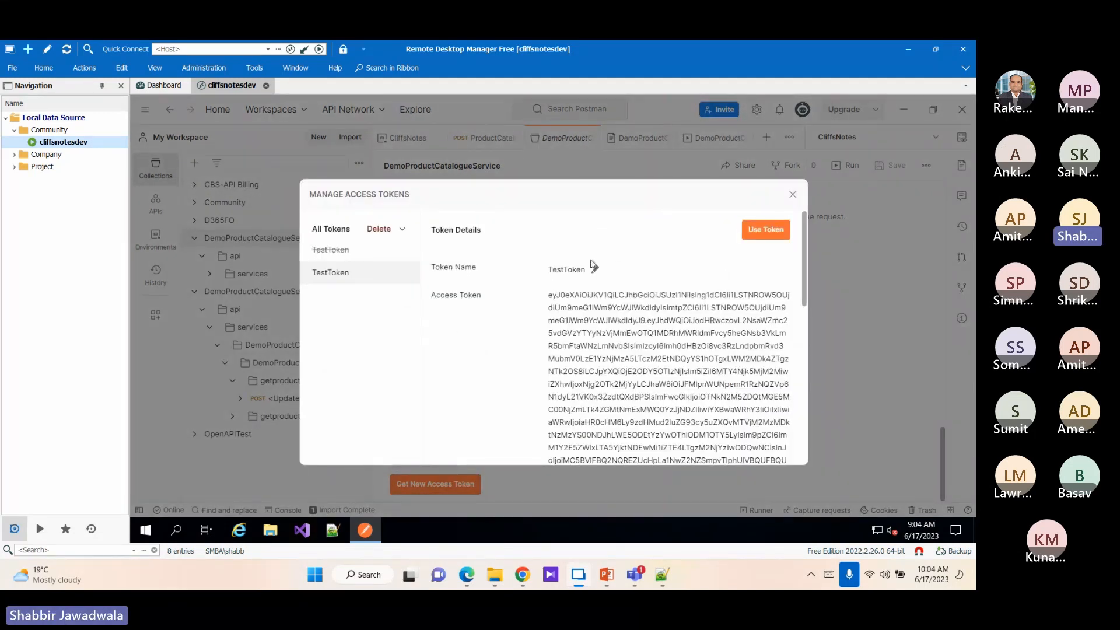
pyautogui.click(765, 231)
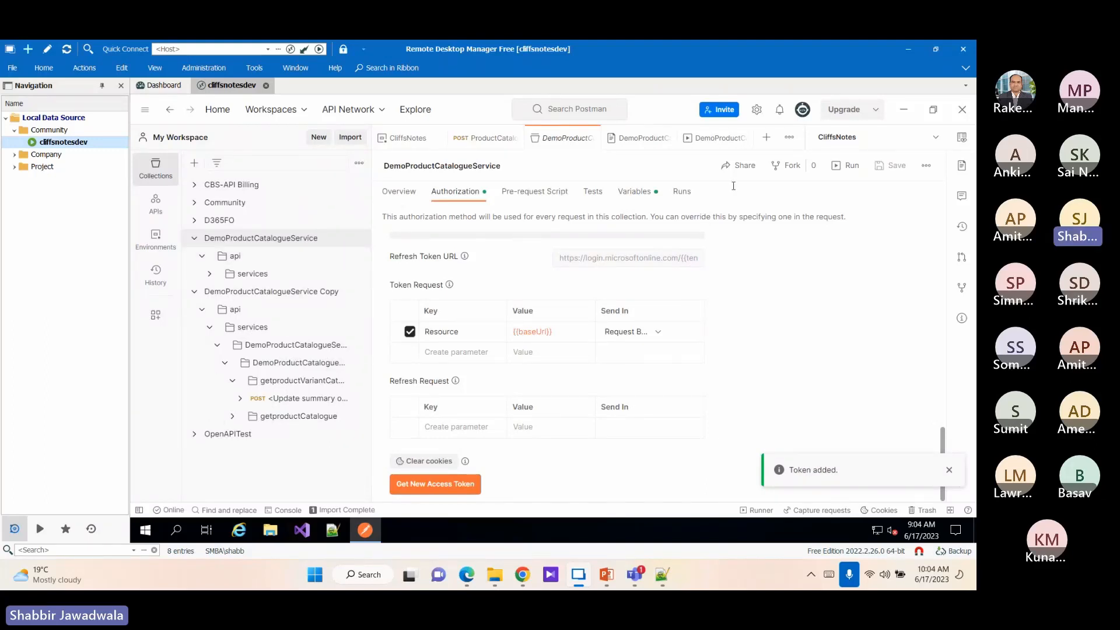
# - Rerun the DemoProductCatalogueService collection manually with both POST requests, one iteration, no delay and responses persisted for the session
pyautogui.click(837, 167)
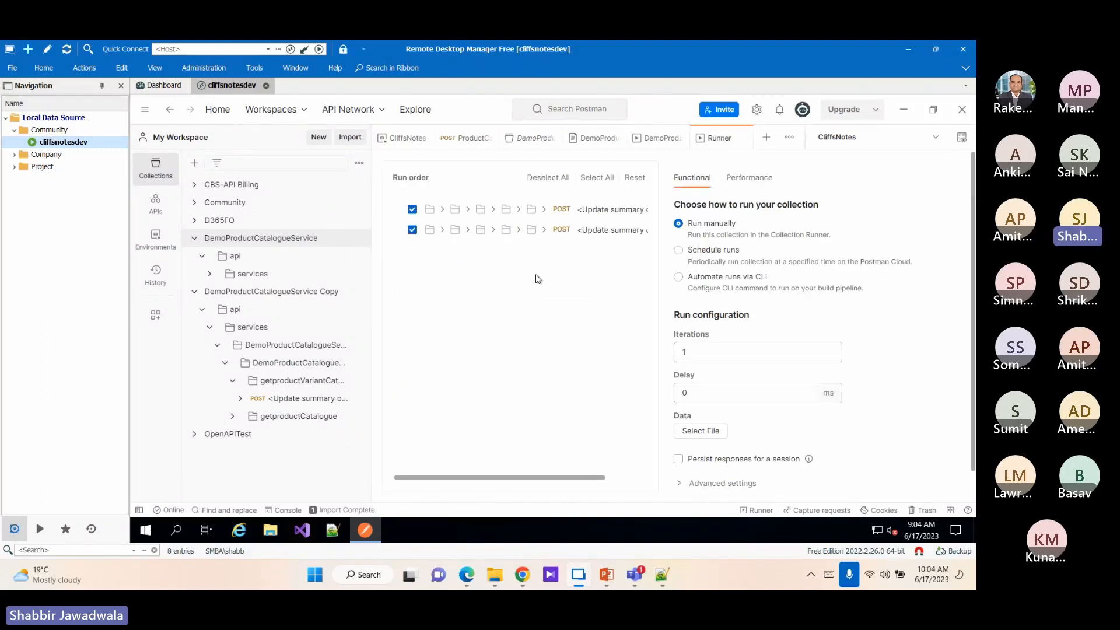
pyautogui.click(678, 459)
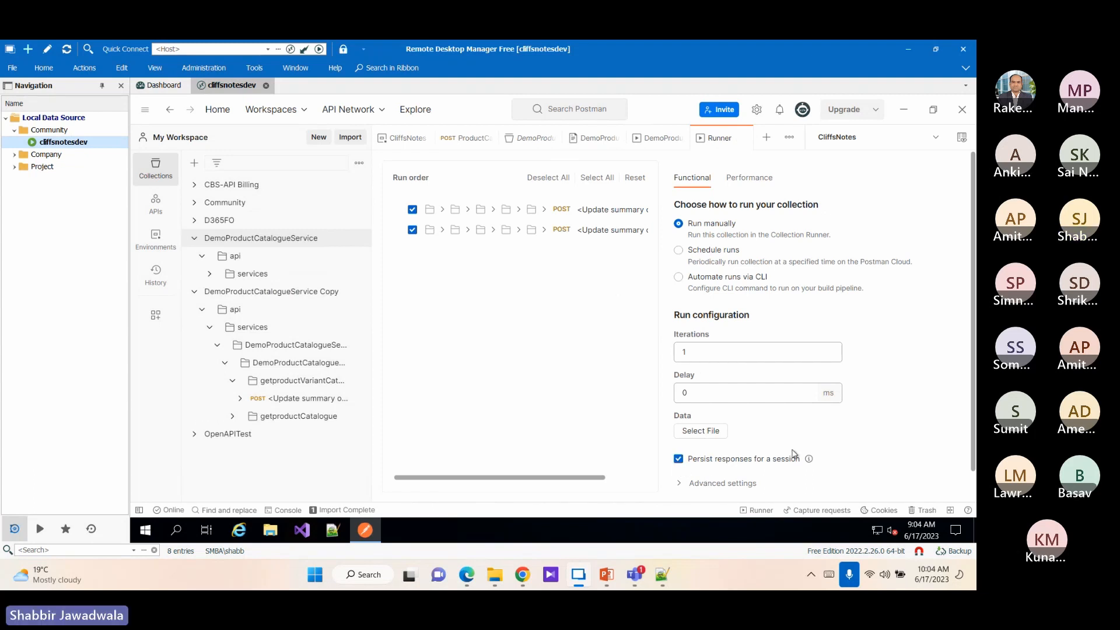
pyautogui.scroll(-1, 681, 464)
pyautogui.click(751, 484)
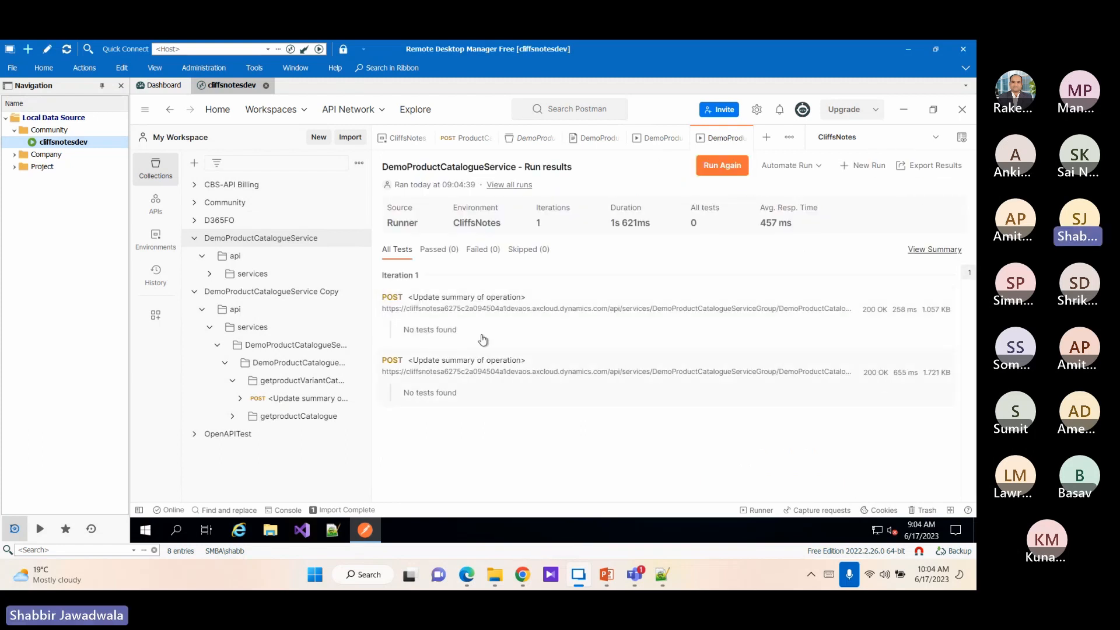
# - Open the first POST request's response in the run results, widen its pane and read through all product variant records
pyautogui.click(477, 311)
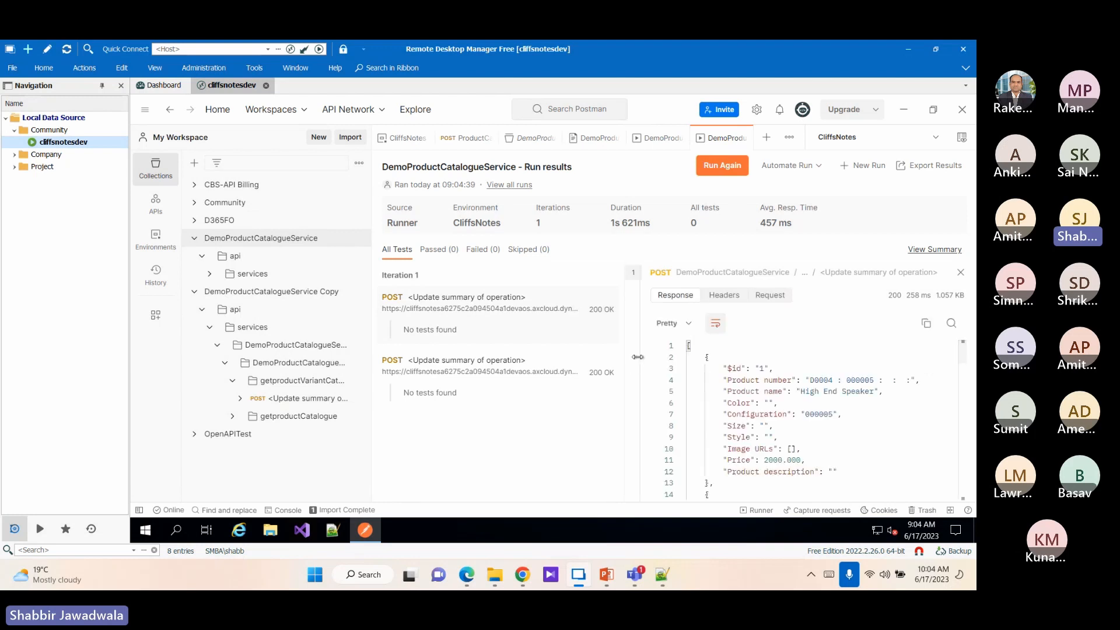
pyautogui.moveTo(638, 356); pyautogui.dragTo(593, 353)
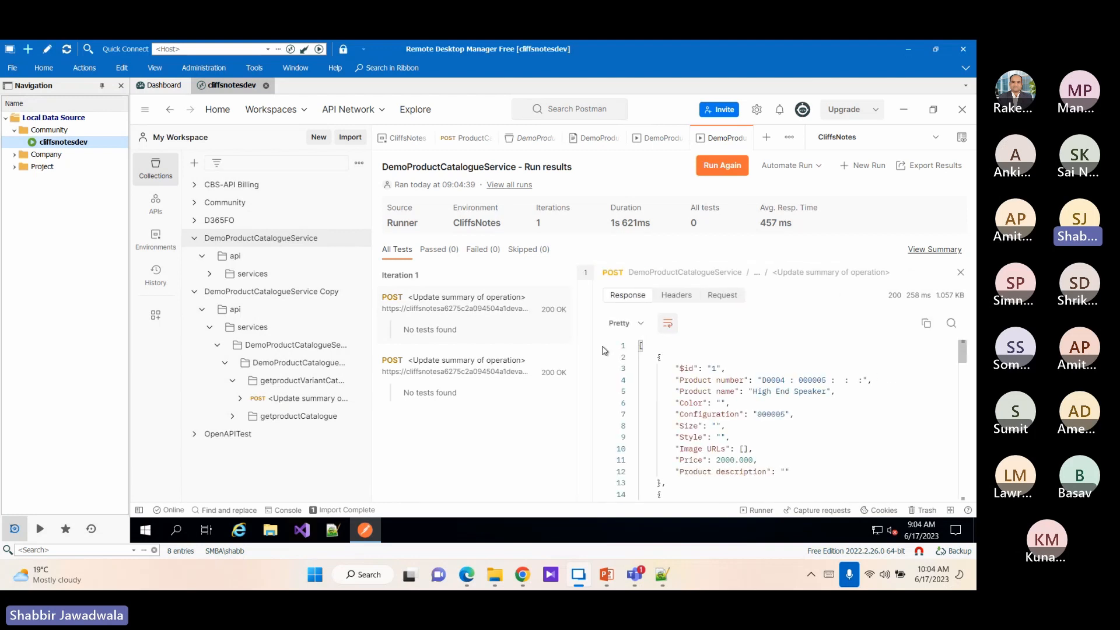
pyautogui.scroll(-10, 734, 417)
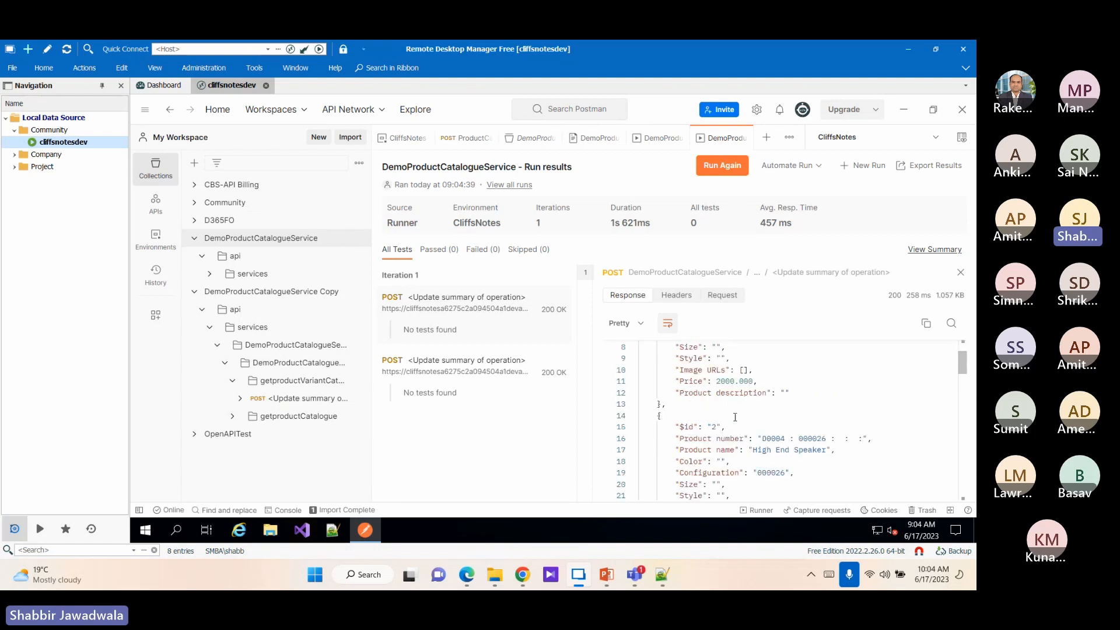
pyautogui.scroll(-10, 727, 417)
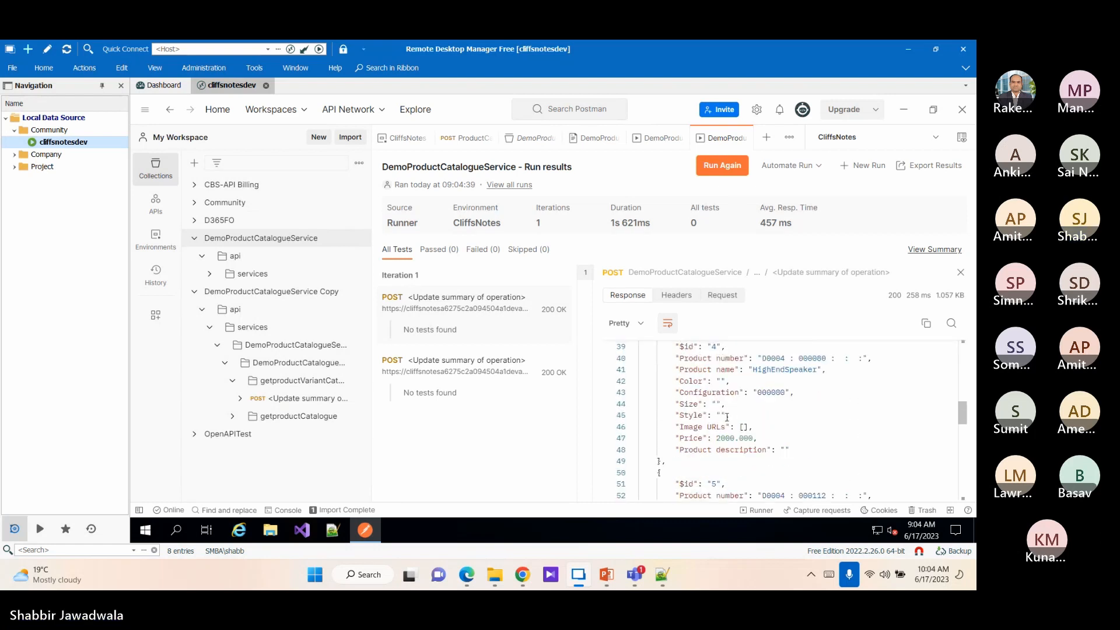
pyautogui.scroll(-4, 727, 417)
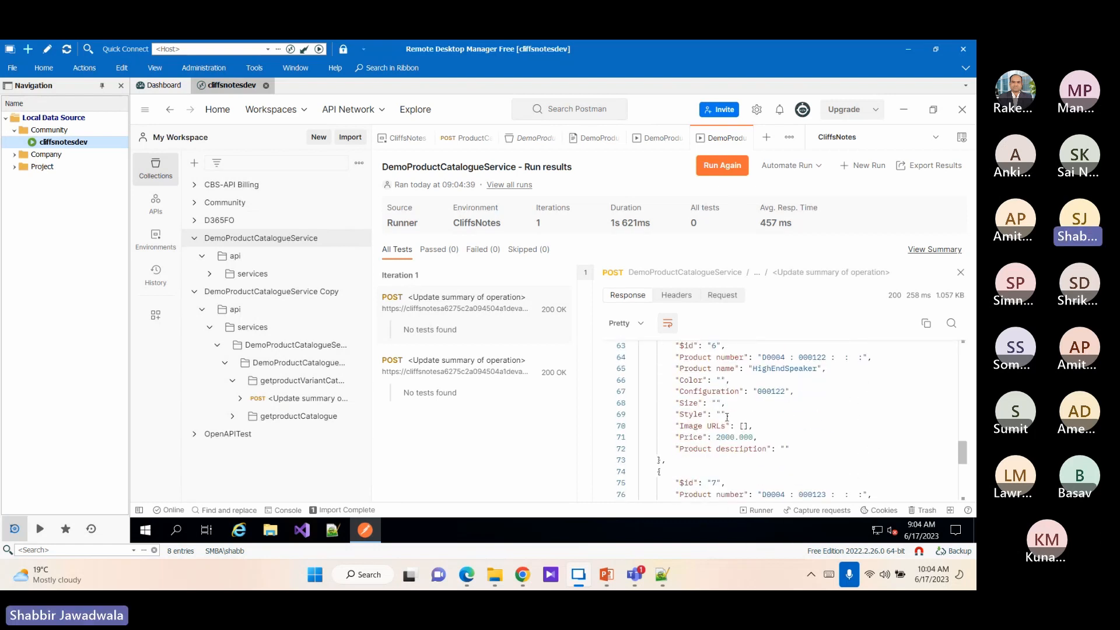
pyautogui.scroll(-4, 726, 417)
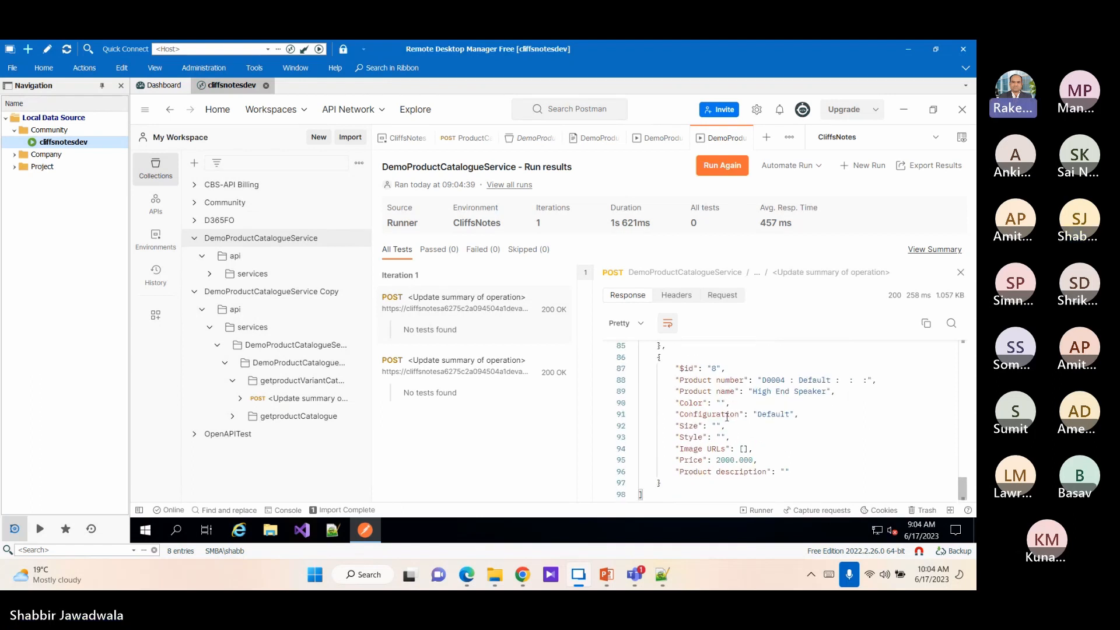
# - Open the second POST request's response and examine its full product catalogue JSON, including the nested variants
pyautogui.click(487, 370)
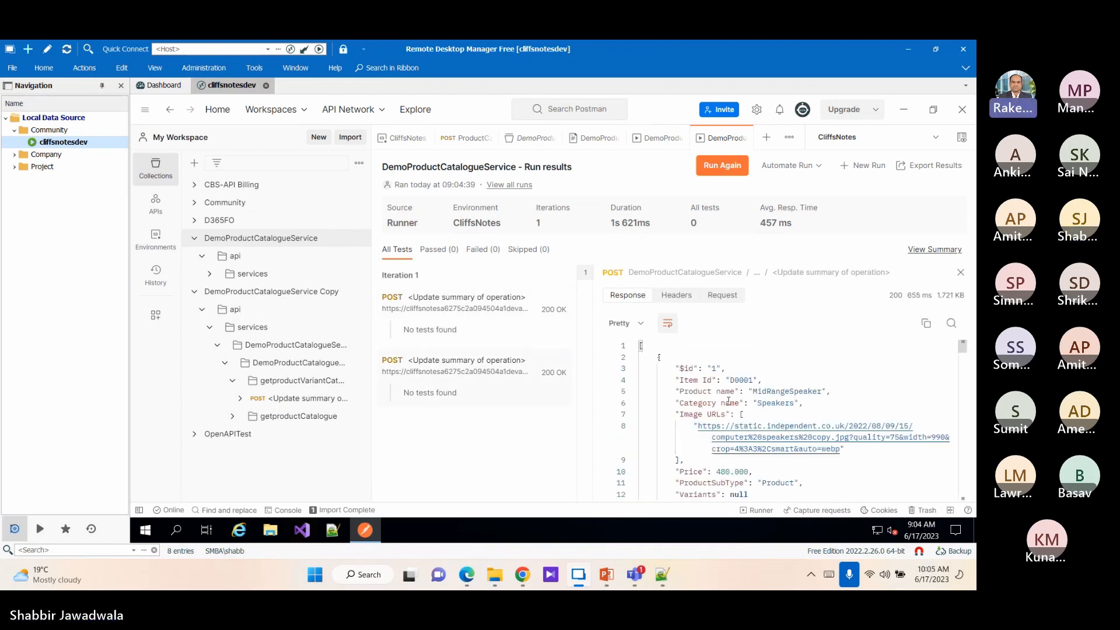
pyautogui.scroll(-12, 728, 405)
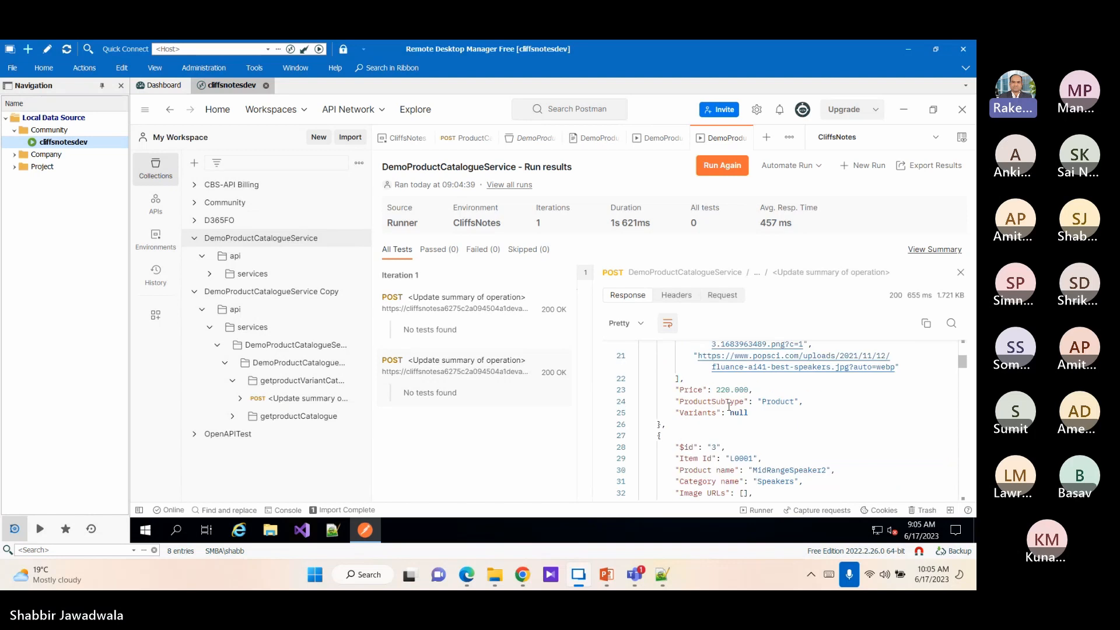
pyautogui.scroll(-17, 729, 406)
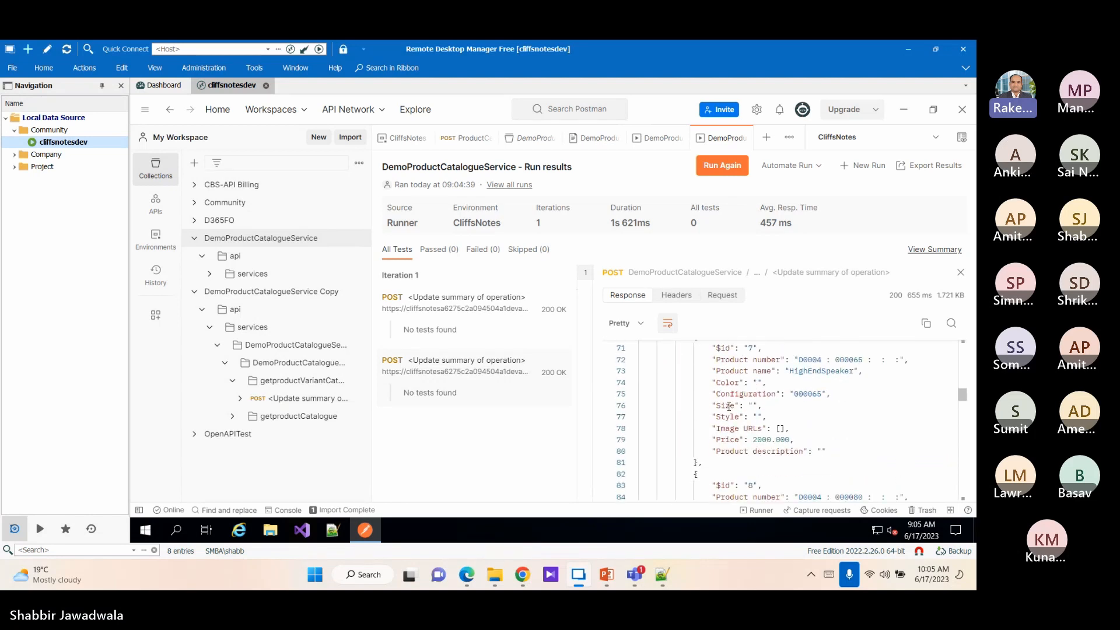
pyautogui.scroll(-17, 728, 406)
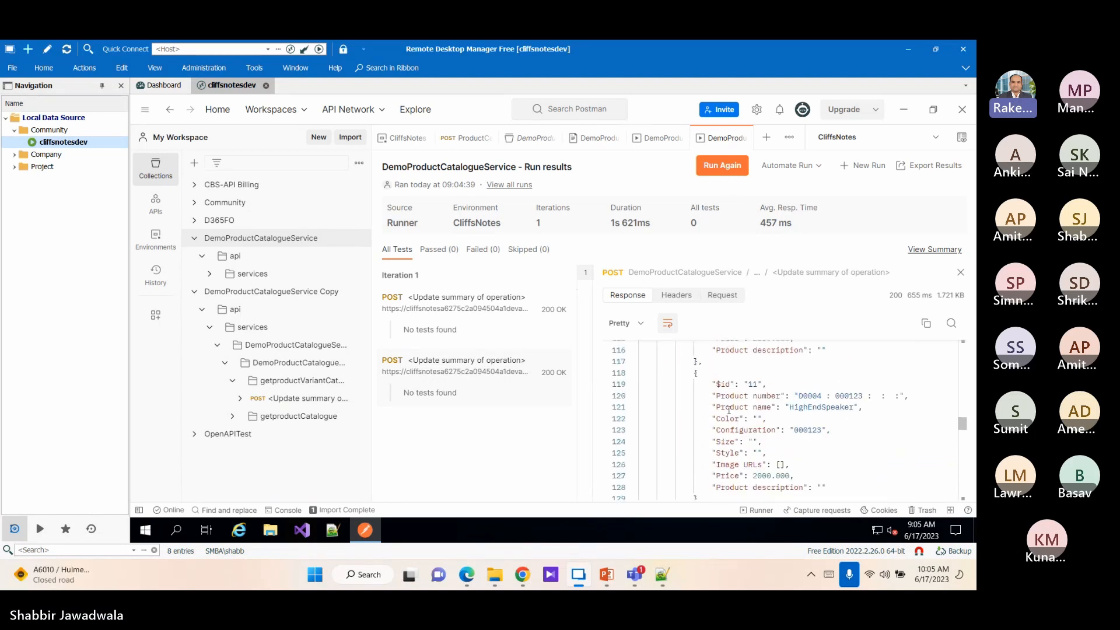
pyautogui.scroll(-20, 728, 410)
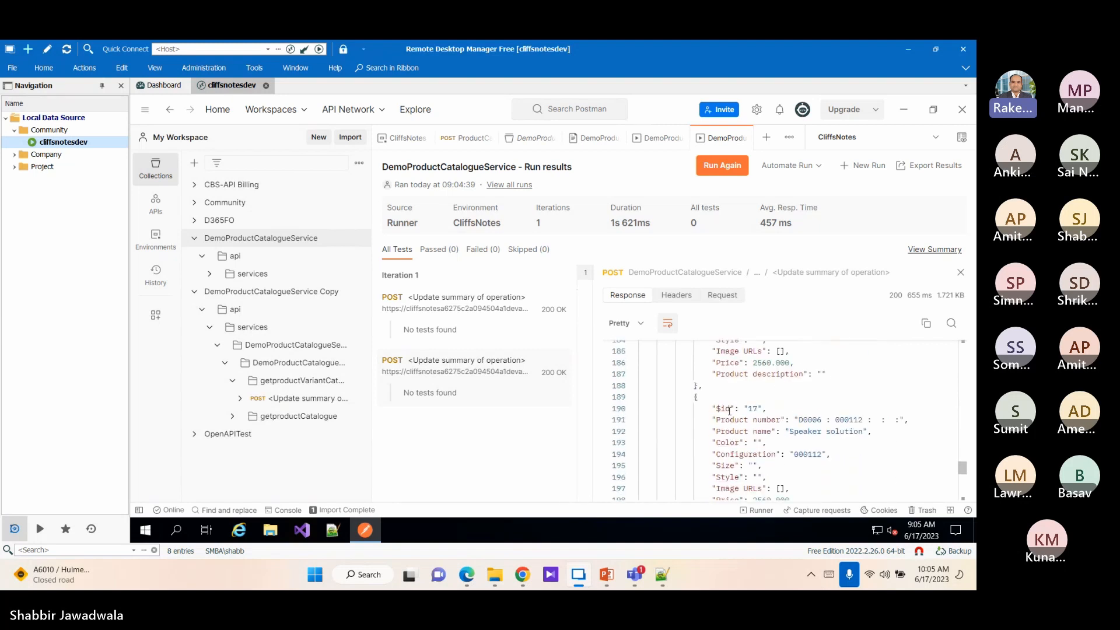
pyautogui.scroll(-8, 729, 410)
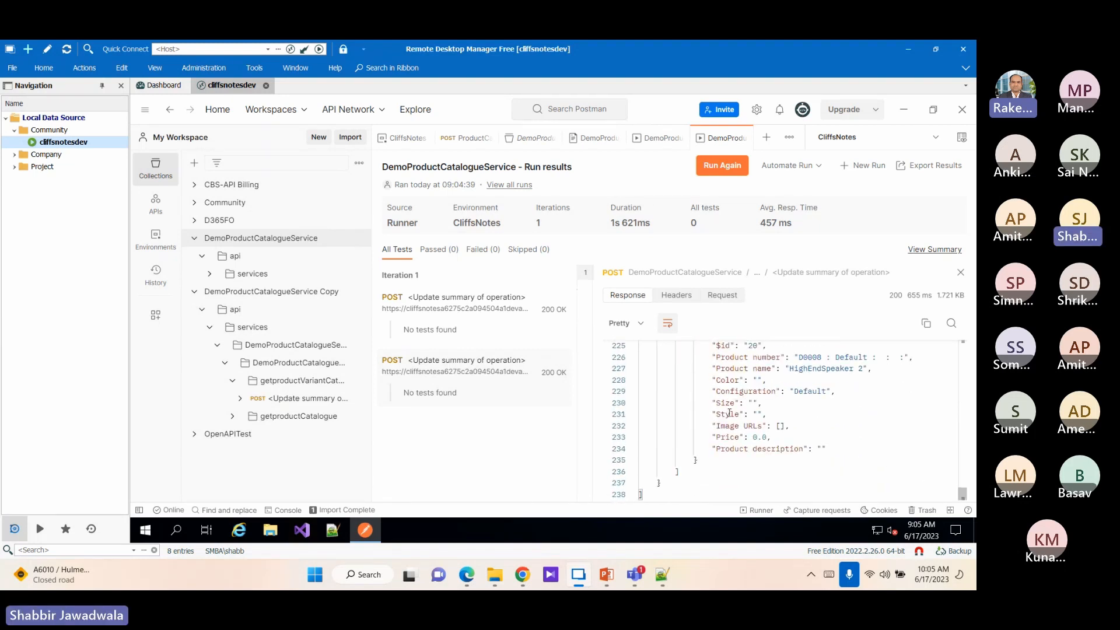
pyautogui.scroll(17, 729, 412)
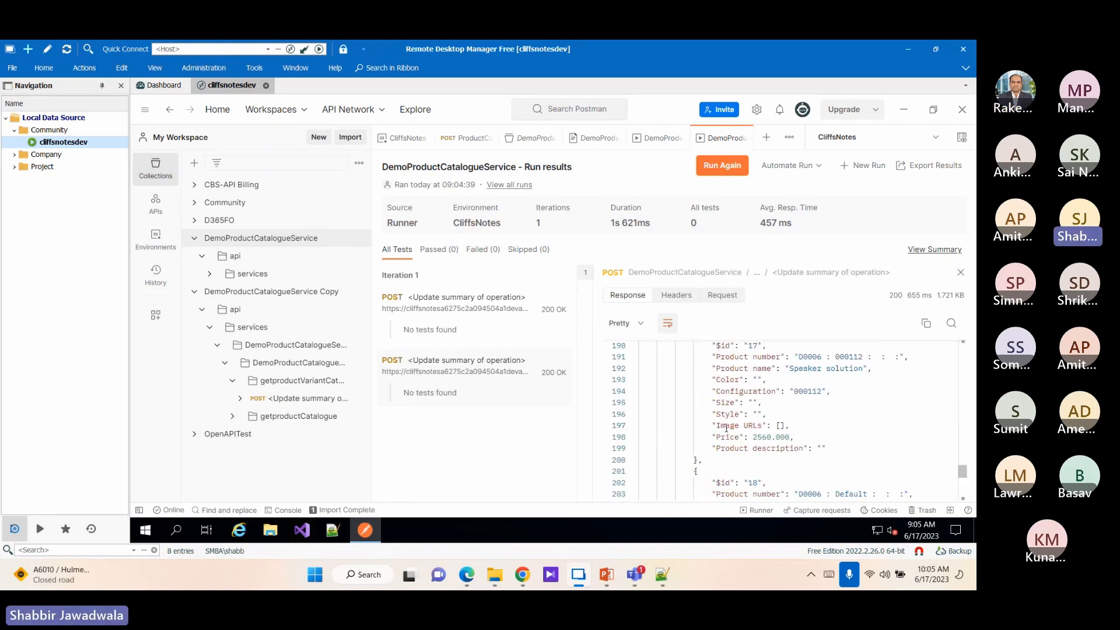
pyautogui.scroll(19, 731, 423)
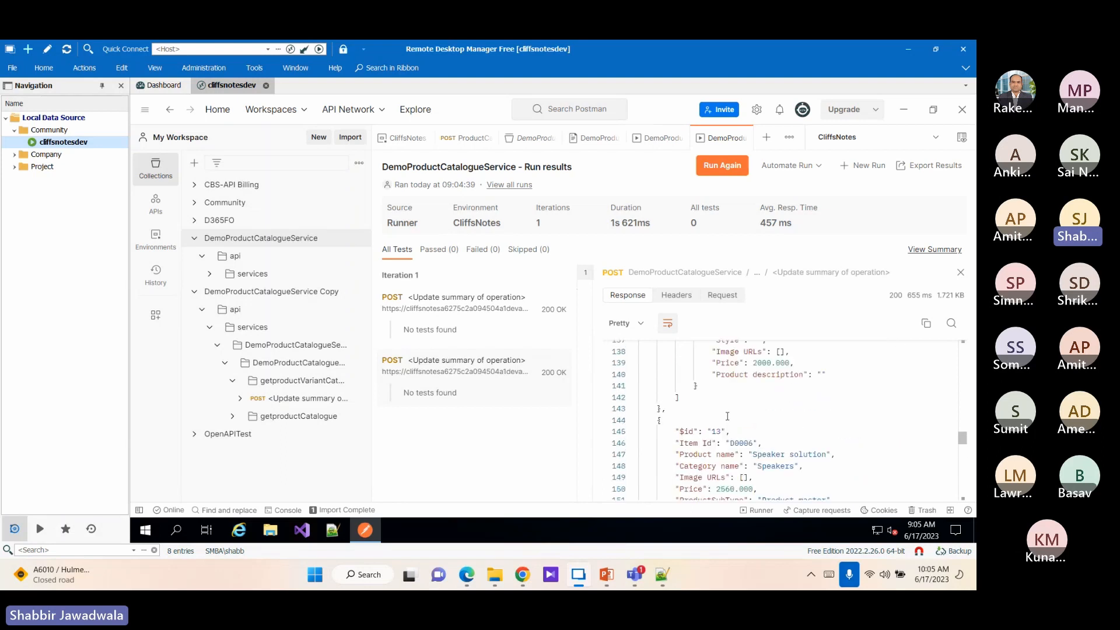
pyautogui.scroll(20, 729, 413)
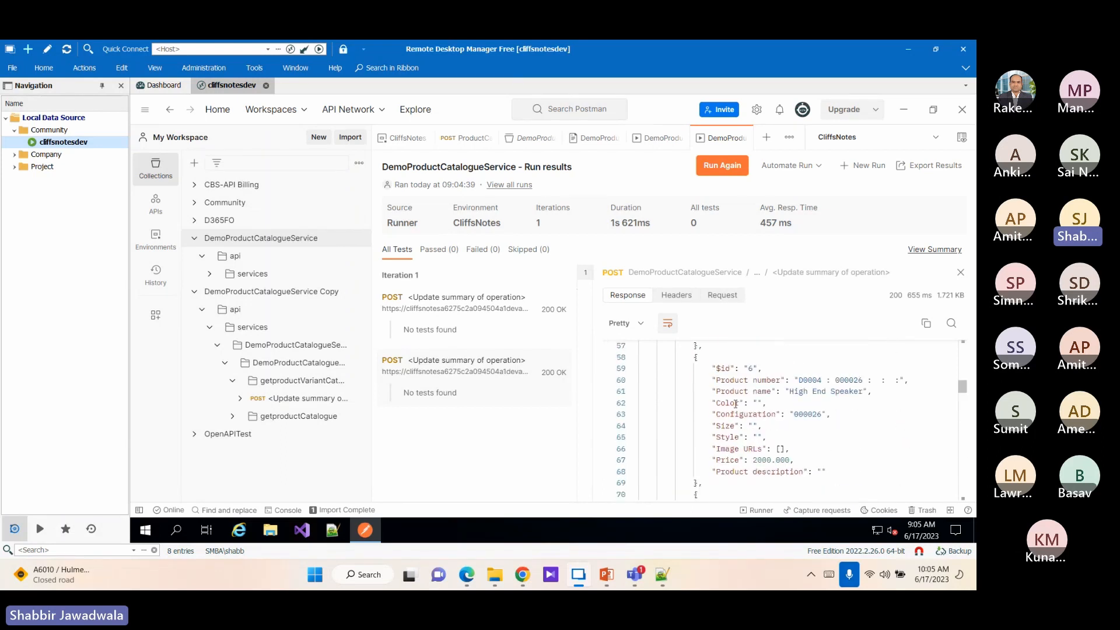
pyautogui.scroll(14, 734, 403)
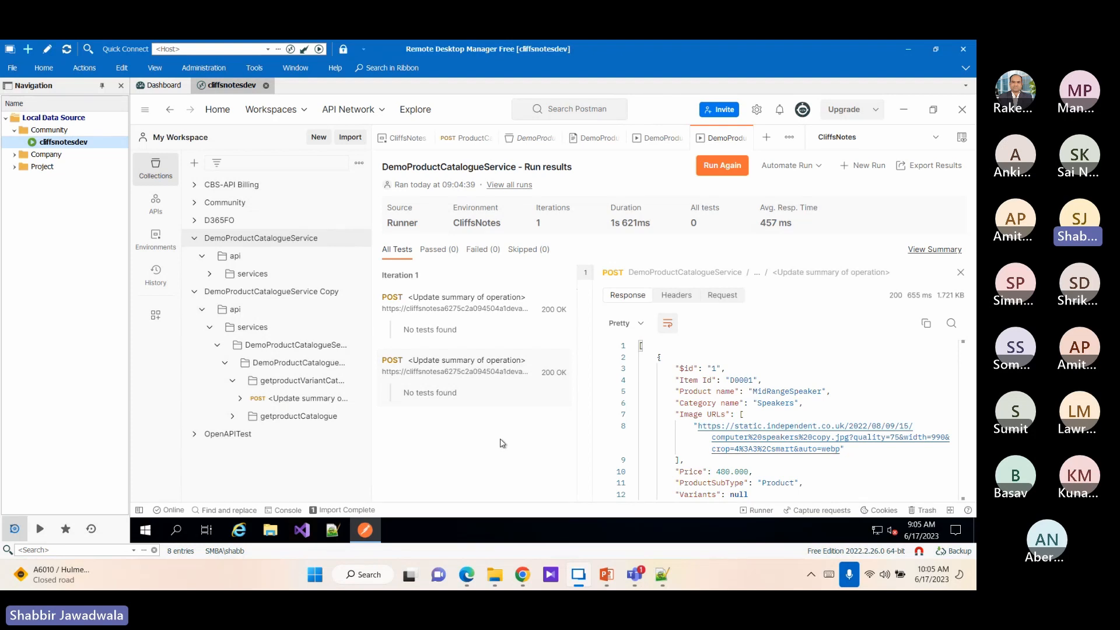
# - Switch to Swagger Editor in Chrome, convert the DemoProductCatalogueService definition to YAML and view the available save options
pyautogui.click(525, 578)
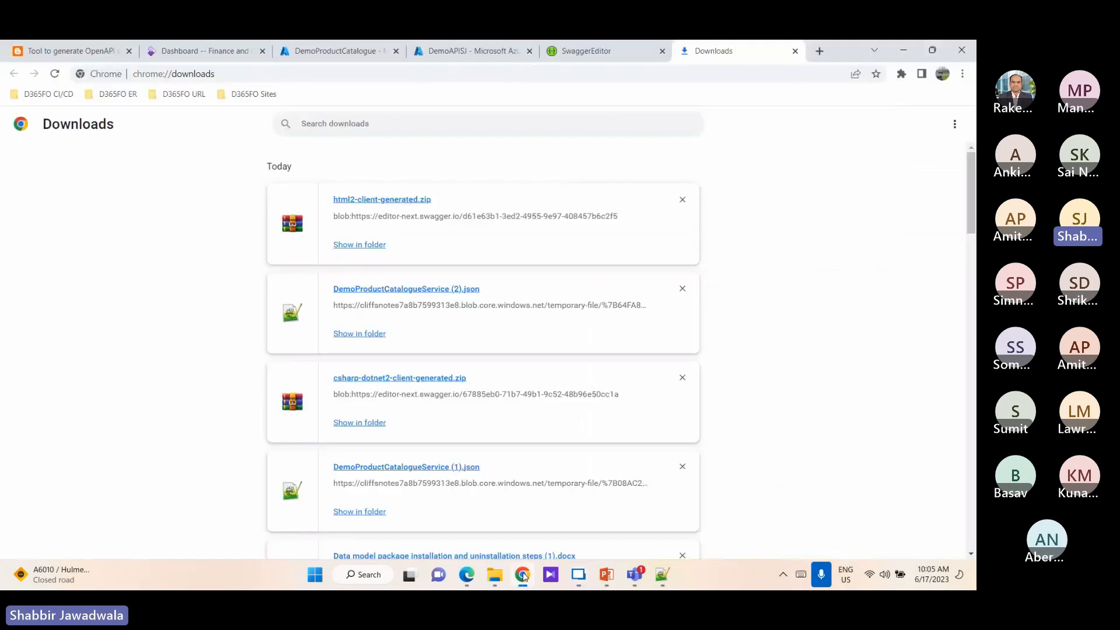
pyautogui.click(587, 50)
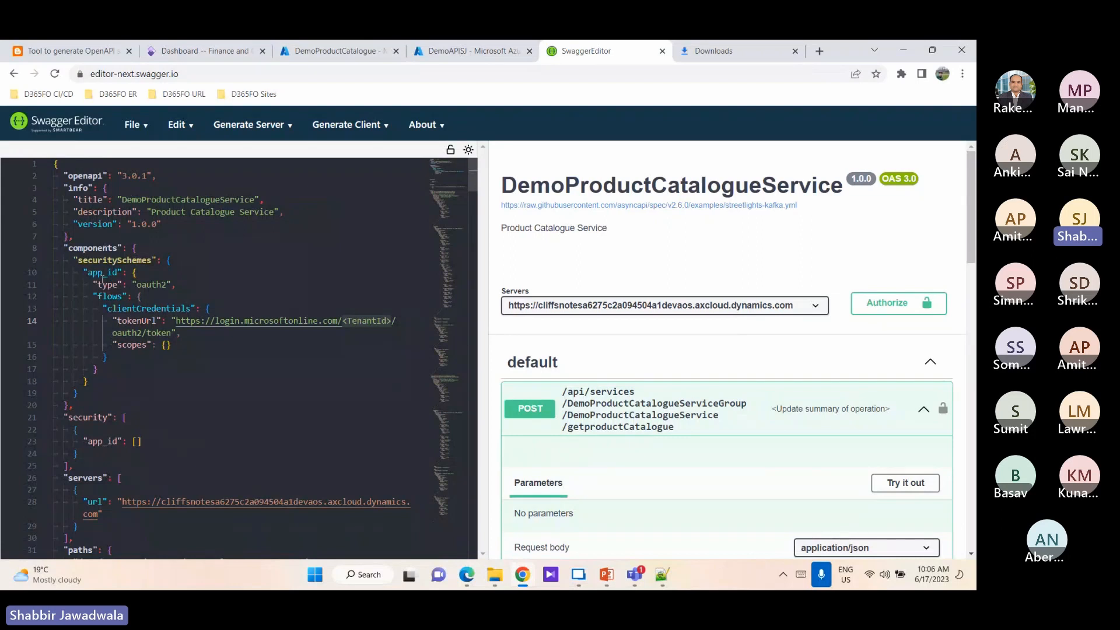
pyautogui.click(176, 124)
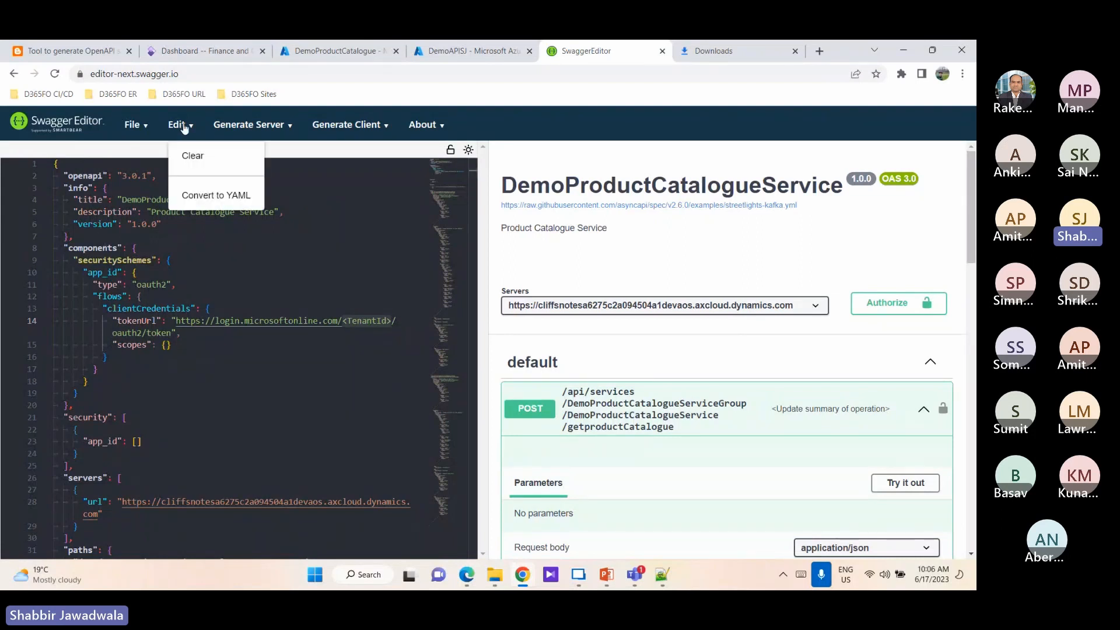
pyautogui.click(205, 196)
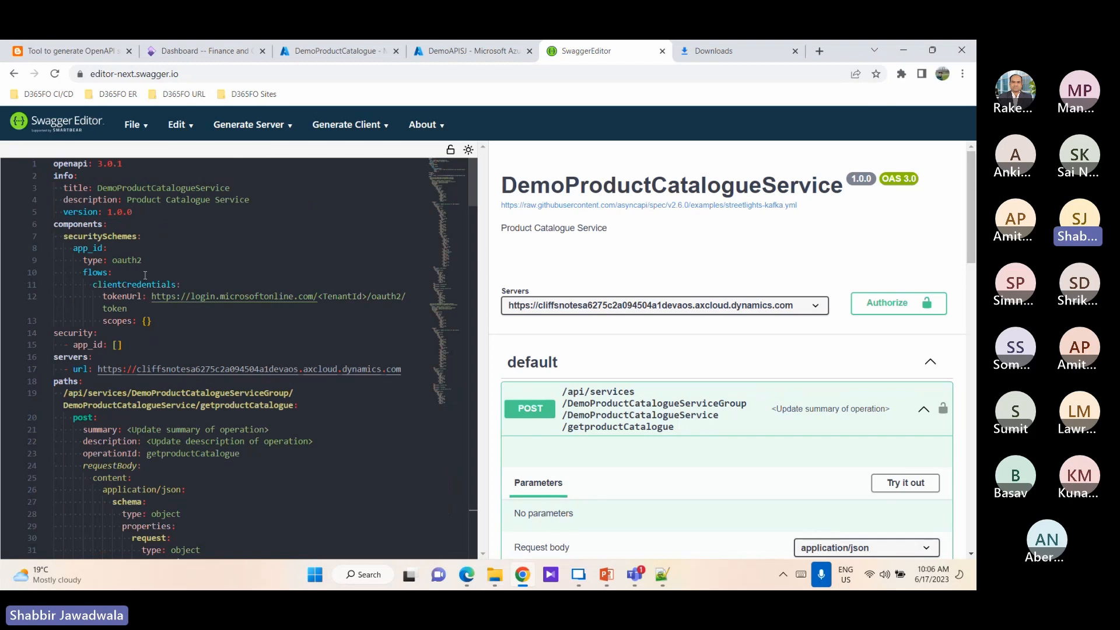
pyautogui.scroll(-10, 251, 422)
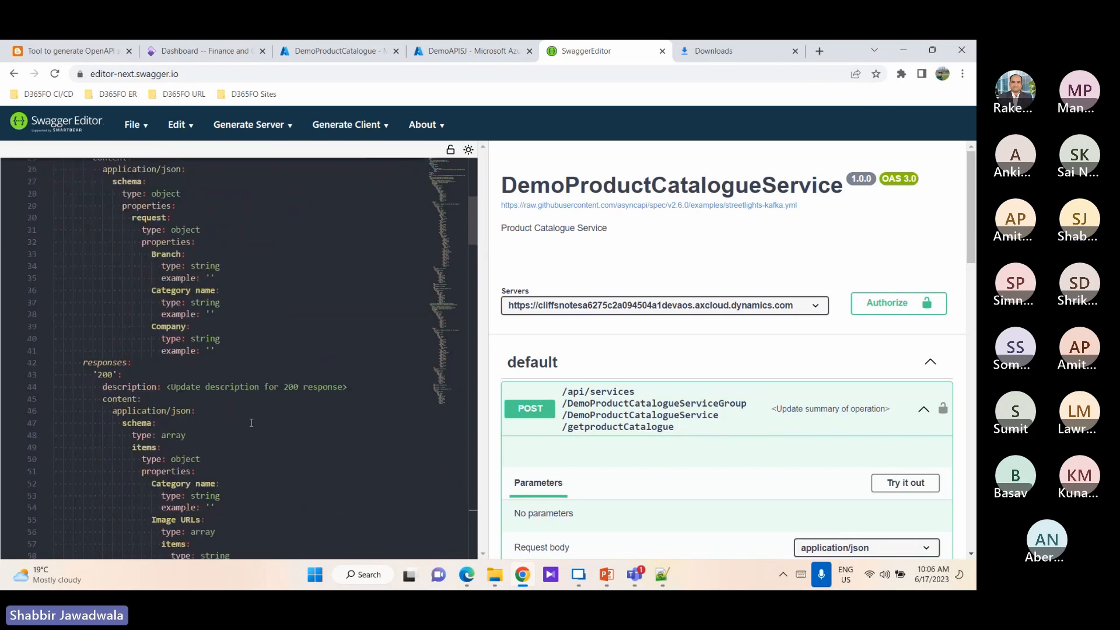
pyautogui.click(135, 125)
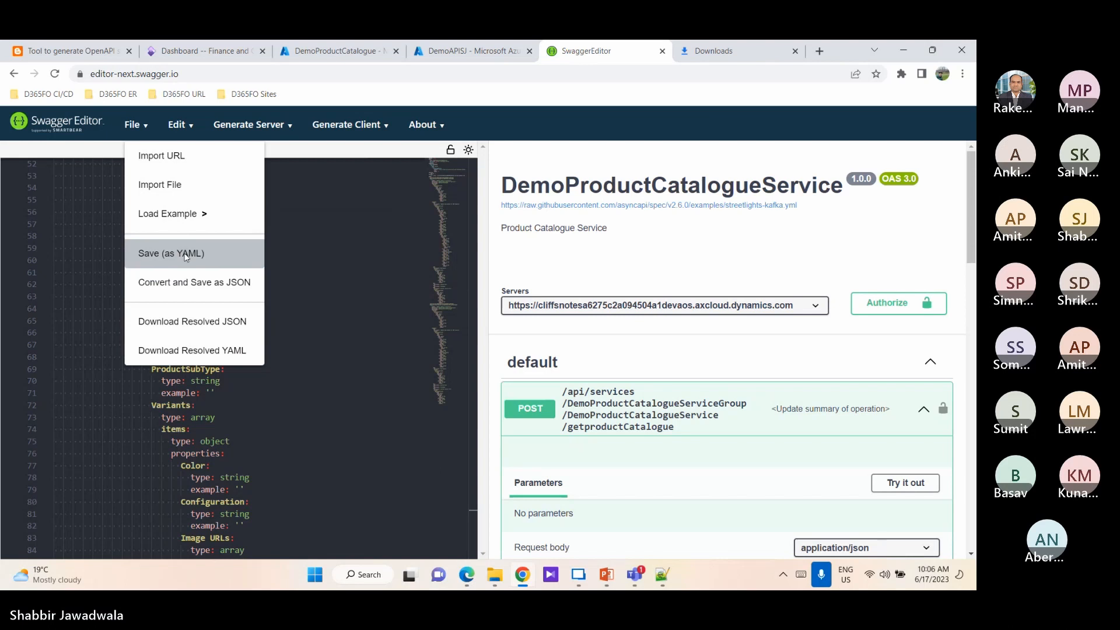
pyautogui.click(353, 257)
# - Replace the getproductCatalogue 200 response description with "fhhgfgfjfjhfjhf" in the YAML and check it in the documentation preview
pyautogui.scroll(-5, 193, 318)
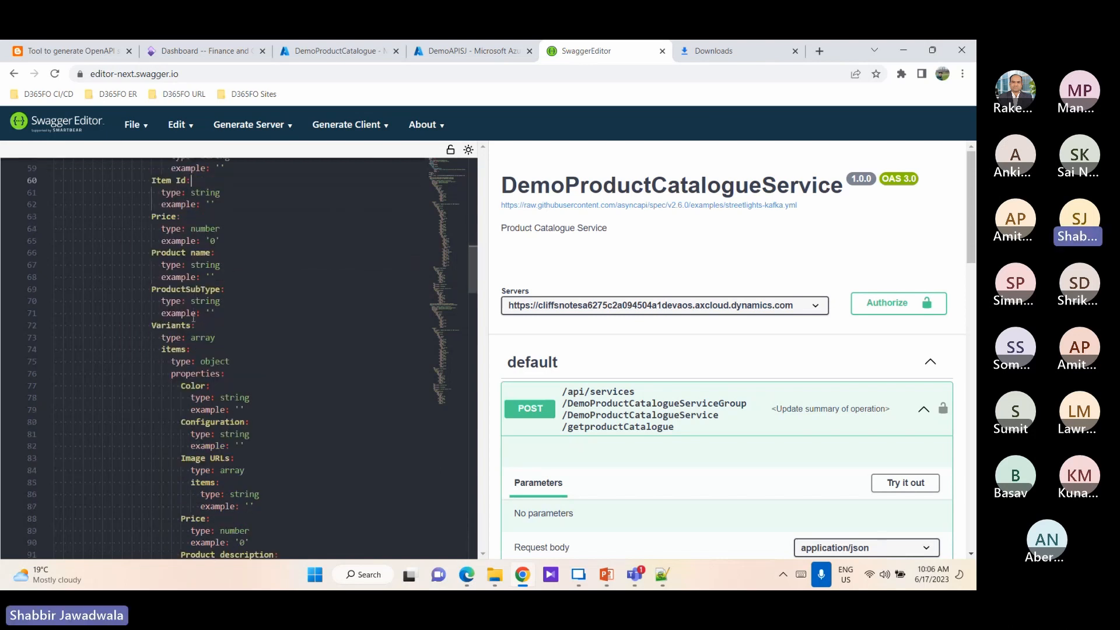
pyautogui.scroll(-10, 193, 319)
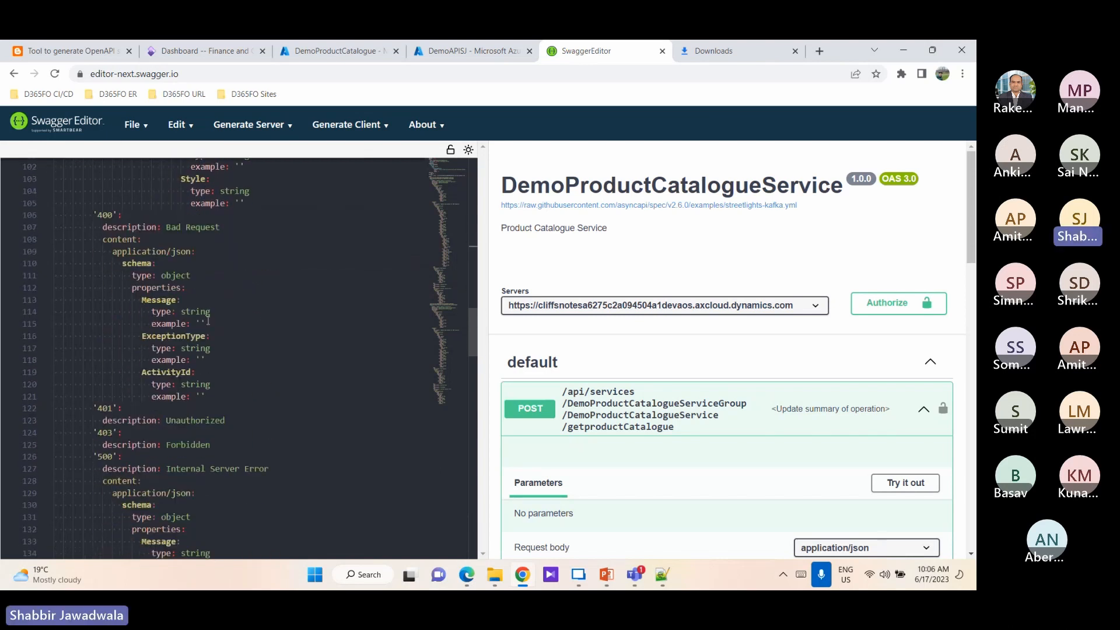
pyautogui.scroll(20, 211, 325)
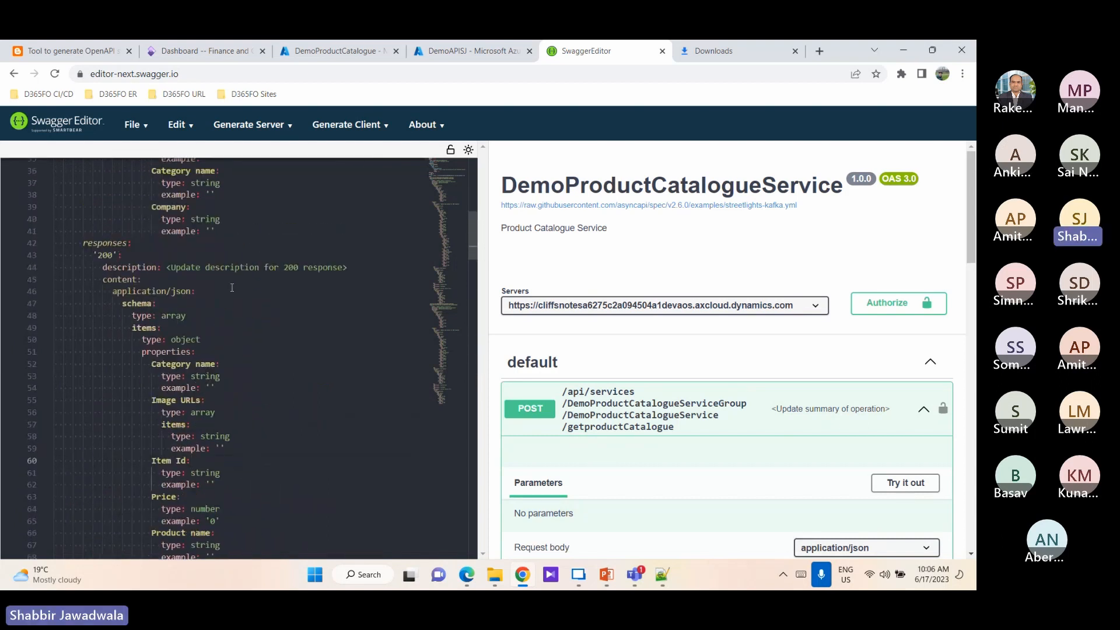
pyautogui.moveTo(167, 266); pyautogui.dragTo(346, 271)
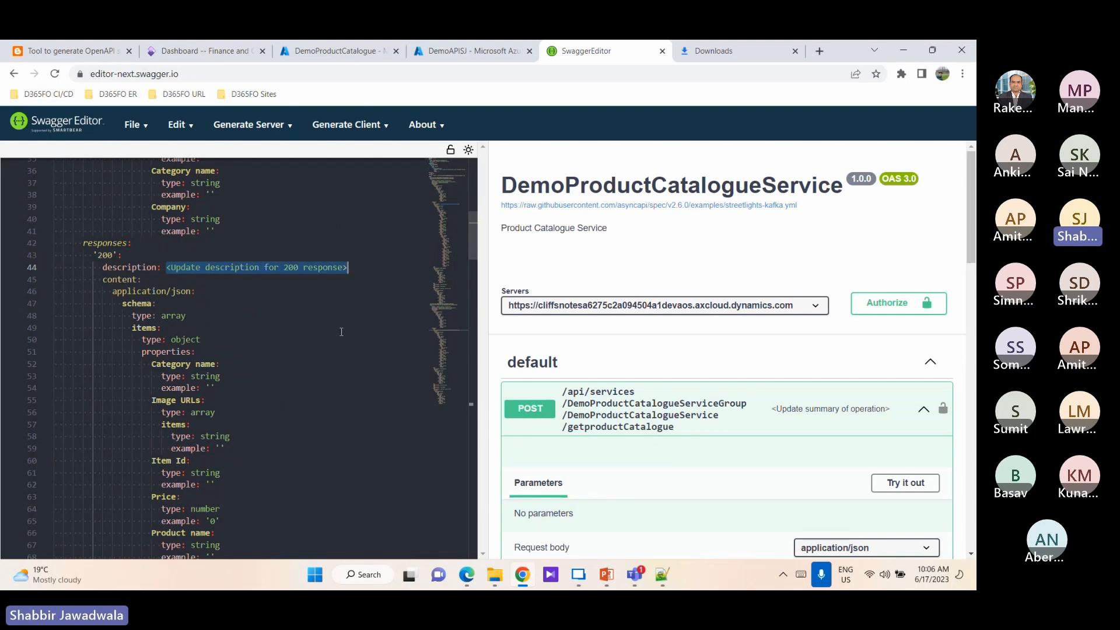
pyautogui.write('fhhgfgfjfjhfjhf')
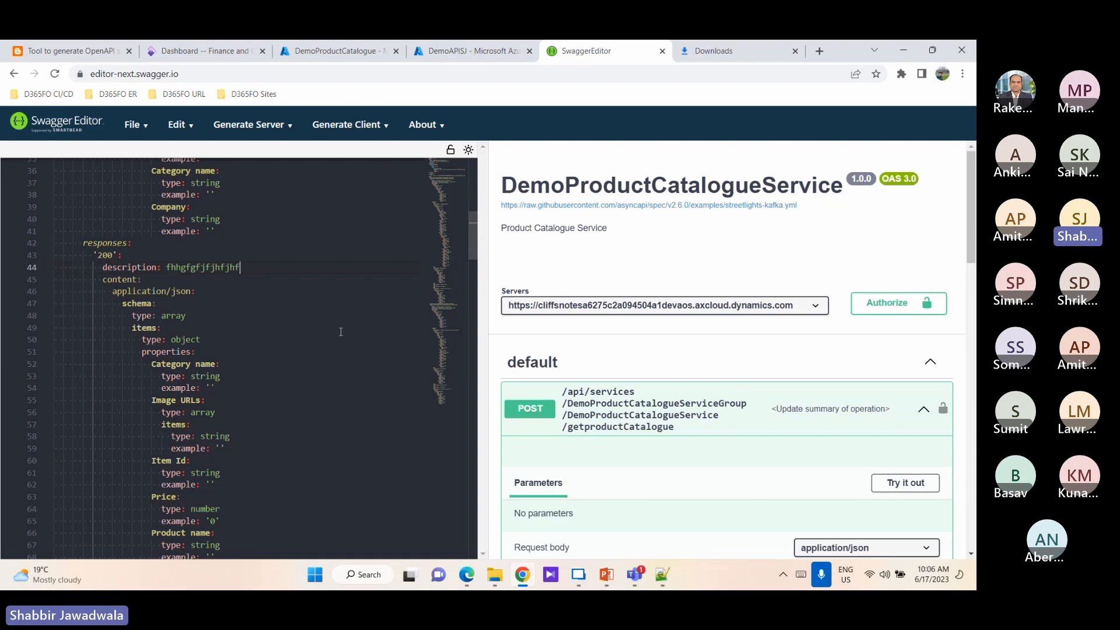
pyautogui.scroll(5, 195, 344)
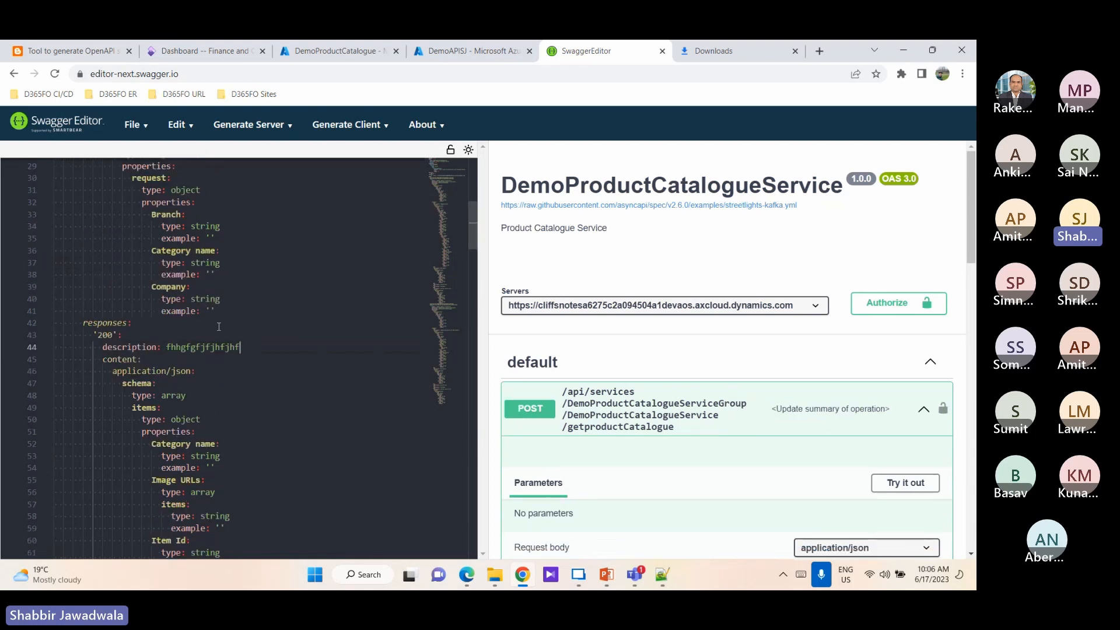
pyautogui.scroll(-5, 641, 468)
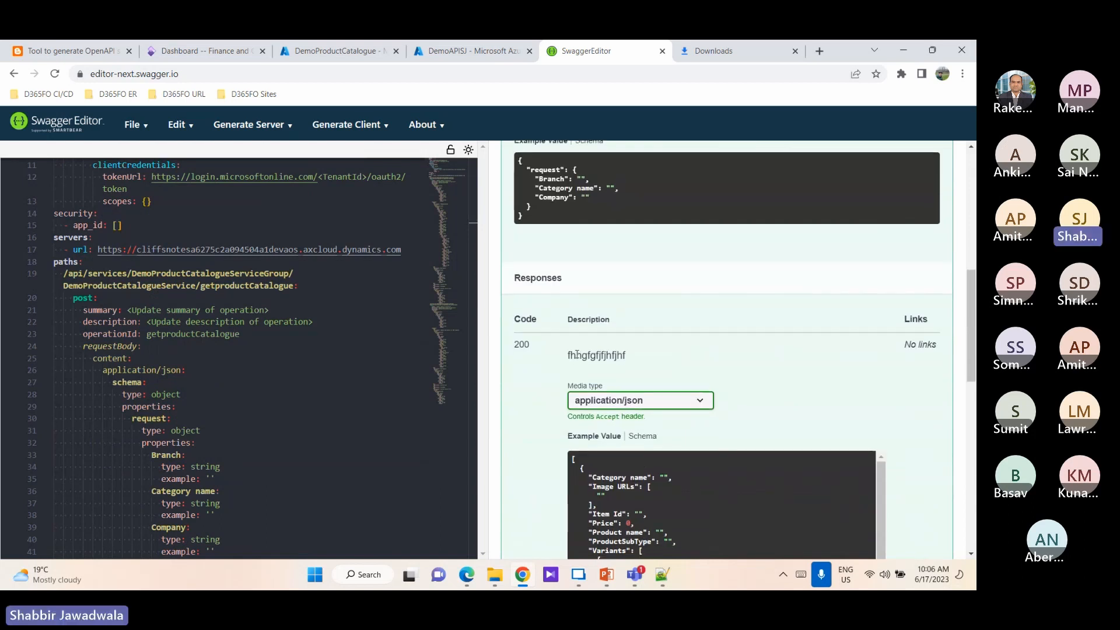
pyautogui.moveTo(577, 356); pyautogui.dragTo(640, 358)
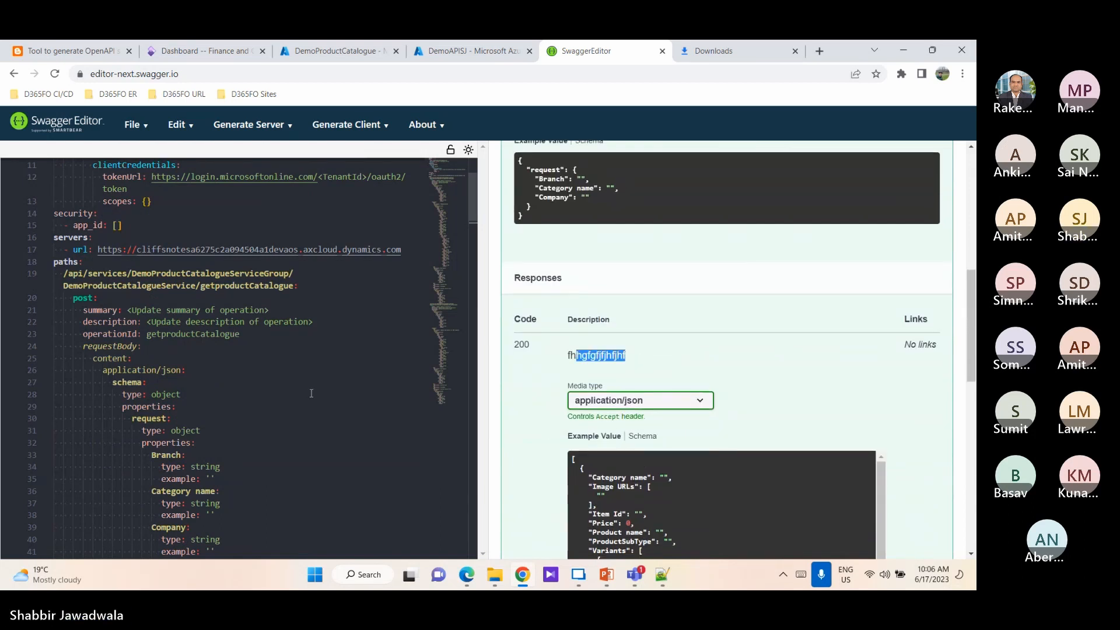
pyautogui.scroll(2, 281, 407)
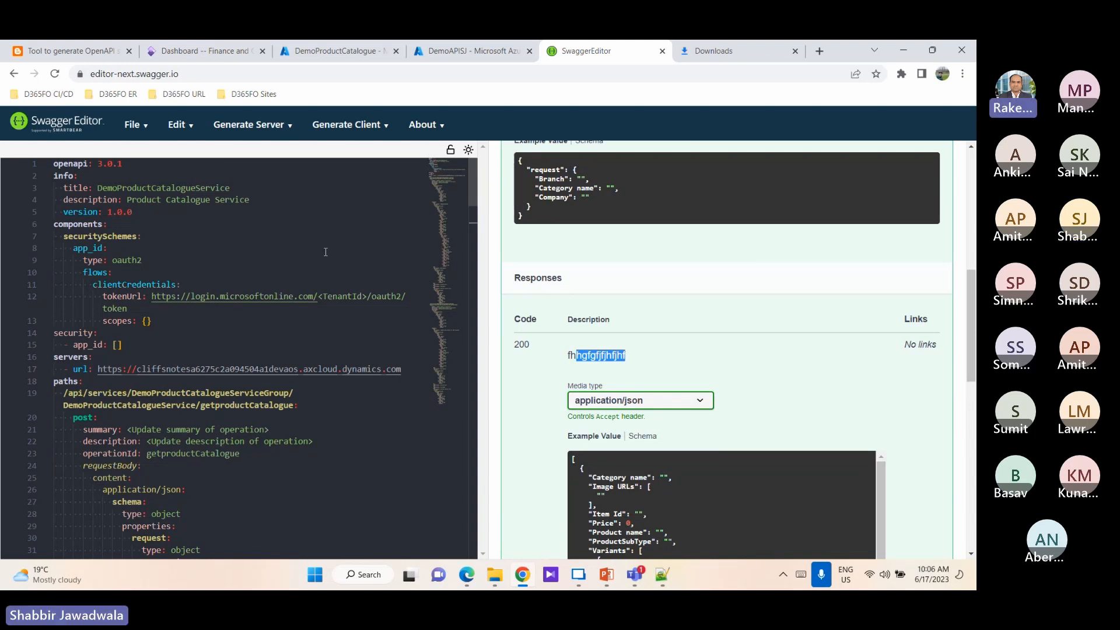
pyautogui.click(634, 574)
pyautogui.click(632, 544)
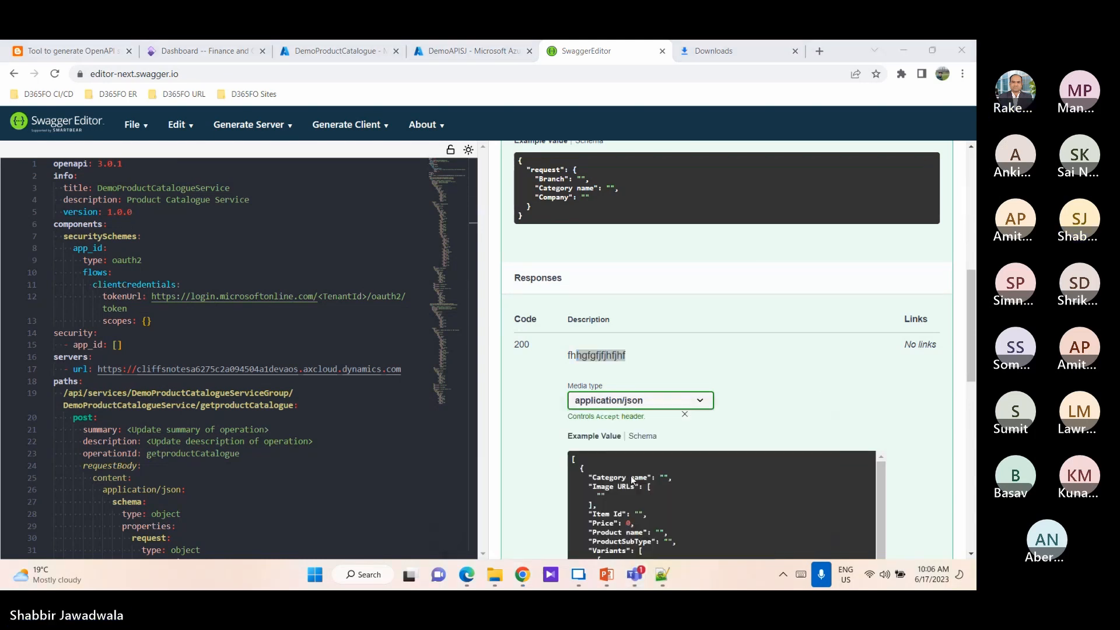